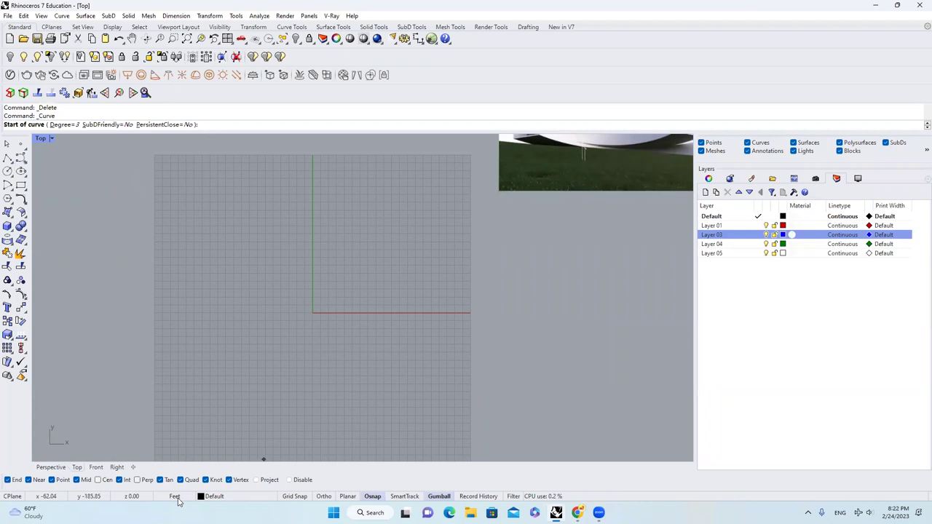
- Examine the curved-house reference photo in the browser and in Rhino's Top view
{"action": "key", "text": "alt+Tab"}
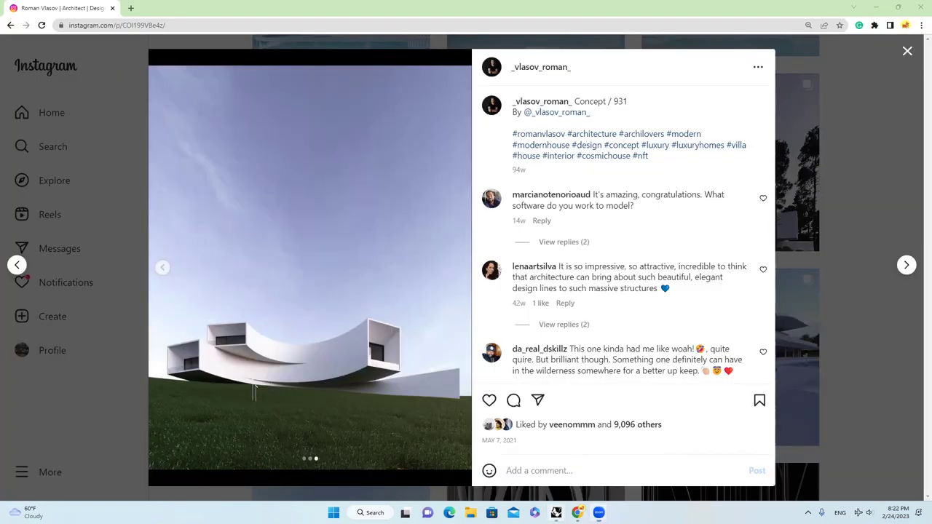
{"action": "key", "text": "alt+Tab"}
{"action": "scroll", "coordinate": [459, 351], "scroll_direction": "up", "scroll_amount": 2}
{"action": "scroll", "coordinate": [475, 345], "scroll_direction": "down", "scroll_amount": 2}
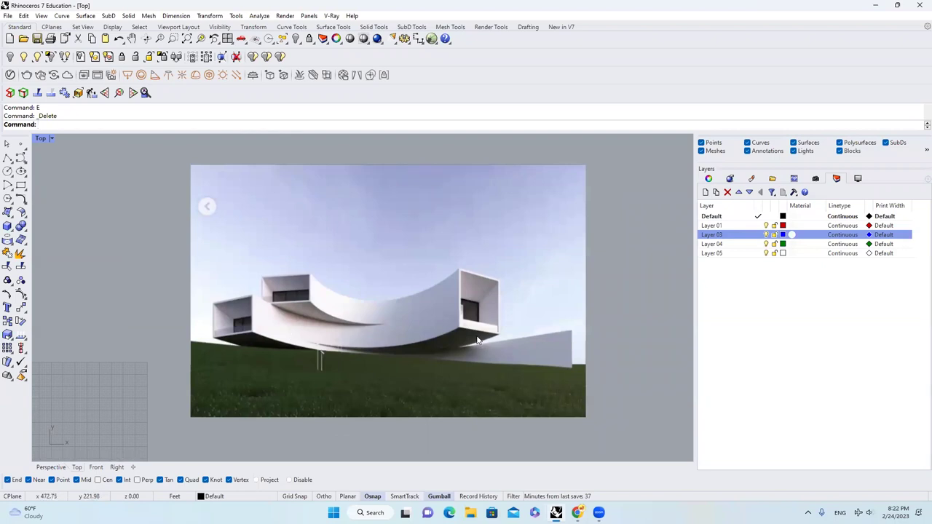
{"action": "scroll", "coordinate": [437, 354], "scroll_direction": "down", "scroll_amount": 4}
{"action": "right_click_drag", "start_coordinate": [438, 355], "coordinate": [502, 303]}
{"action": "right_click_drag", "start_coordinate": [406, 326], "coordinate": [425, 286]}
{"action": "right_click_drag", "start_coordinate": [376, 314], "coordinate": [383, 306]}
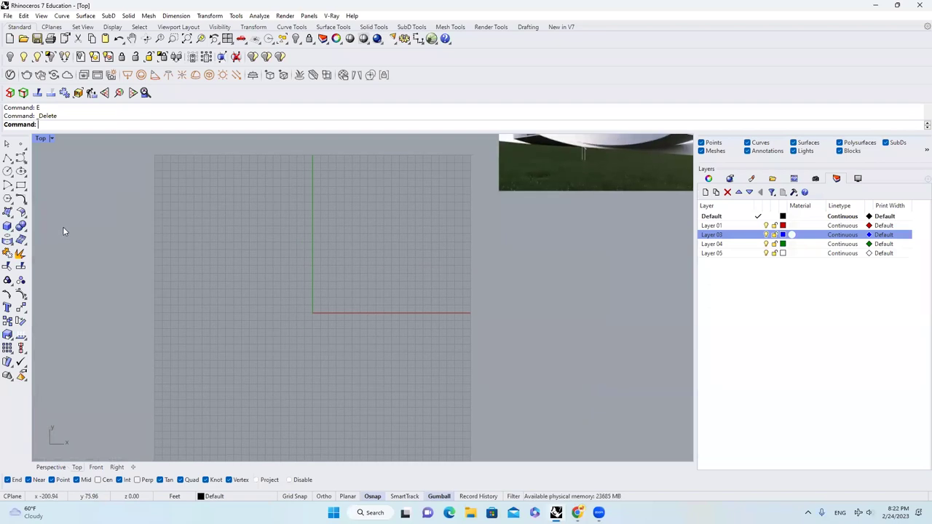
- Draw an open, arched degree-3 curve through five control points near the origin in the Top view
{"action": "left_click", "coordinate": [21, 158]}
{"action": "scroll", "coordinate": [240, 308], "scroll_direction": "up", "scroll_amount": 1}
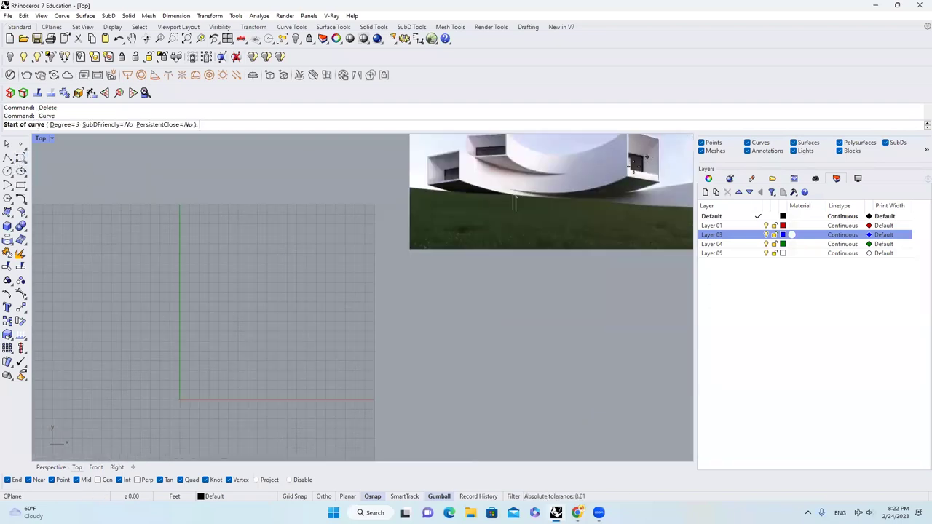
{"action": "scroll", "coordinate": [542, 237], "scroll_direction": "up", "scroll_amount": 3}
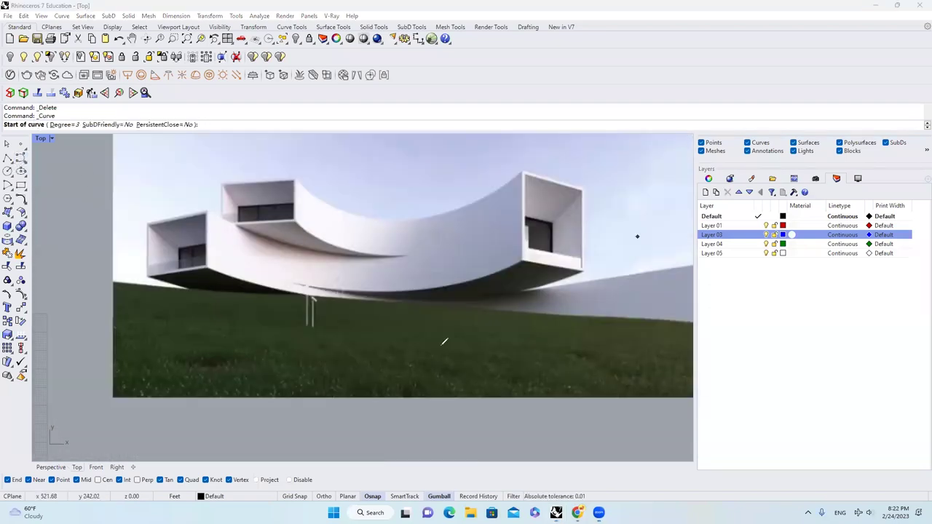
{"action": "left_click_drag", "start_coordinate": [298, 275], "coordinate": [355, 284]}
{"action": "left_click_drag", "start_coordinate": [413, 284], "coordinate": [512, 261]}
{"action": "left_click_drag", "start_coordinate": [299, 216], "coordinate": [351, 249]}
{"action": "left_click_drag", "start_coordinate": [491, 248], "coordinate": [514, 231]}
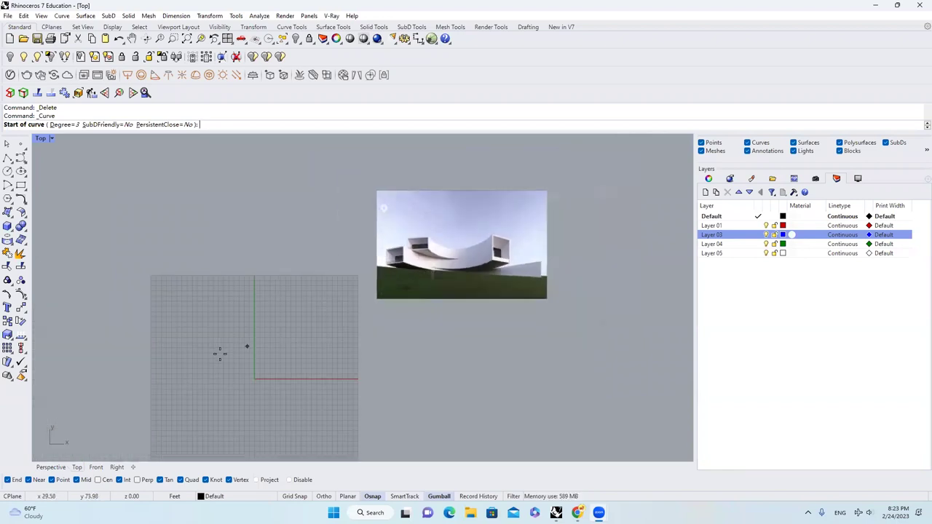
{"action": "left_click", "coordinate": [206, 384]}
{"action": "left_click", "coordinate": [236, 363]}
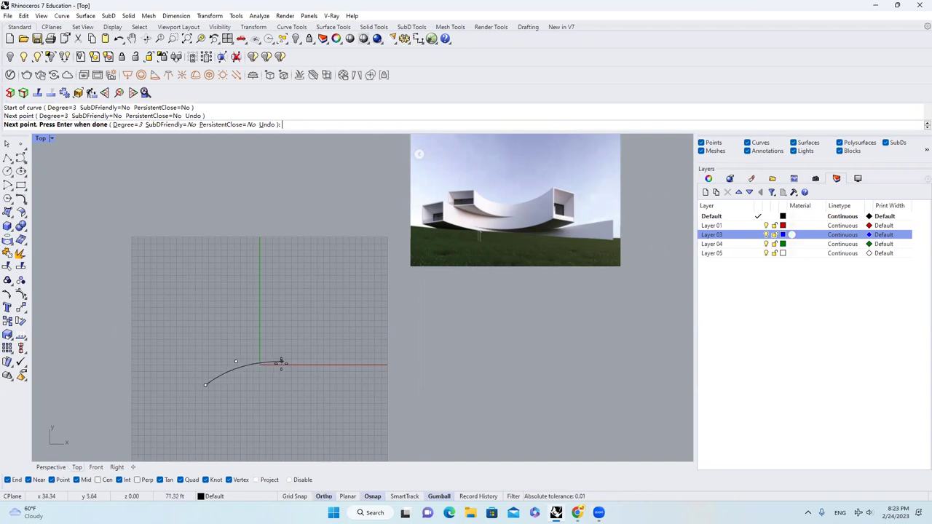
{"action": "scroll", "coordinate": [278, 362], "scroll_direction": "up", "scroll_amount": 2, "text": "shift"}
{"action": "left_click", "coordinate": [283, 362], "text": "shift"}
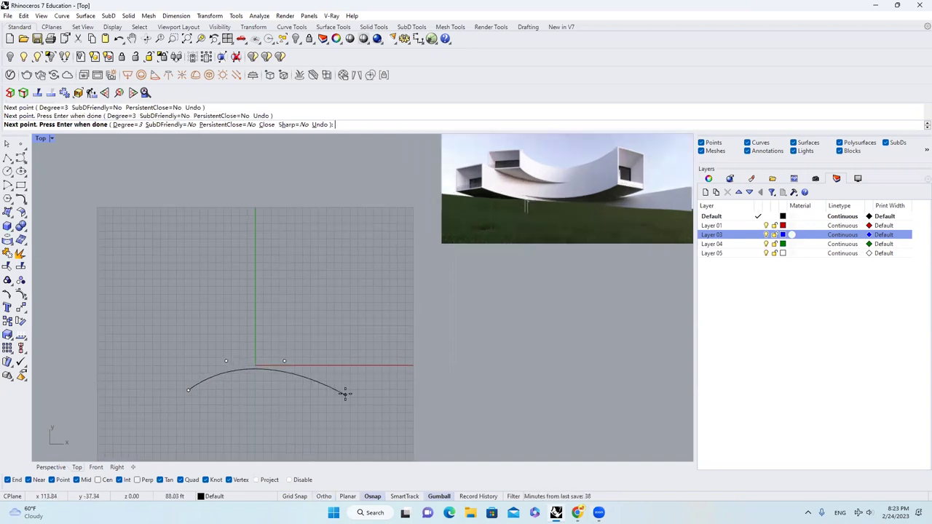
{"action": "scroll", "coordinate": [338, 386], "scroll_direction": "down", "scroll_amount": 1}
{"action": "left_click", "coordinate": [332, 381]}
{"action": "left_click", "coordinate": [380, 420]}
{"action": "key", "text": "Return"}
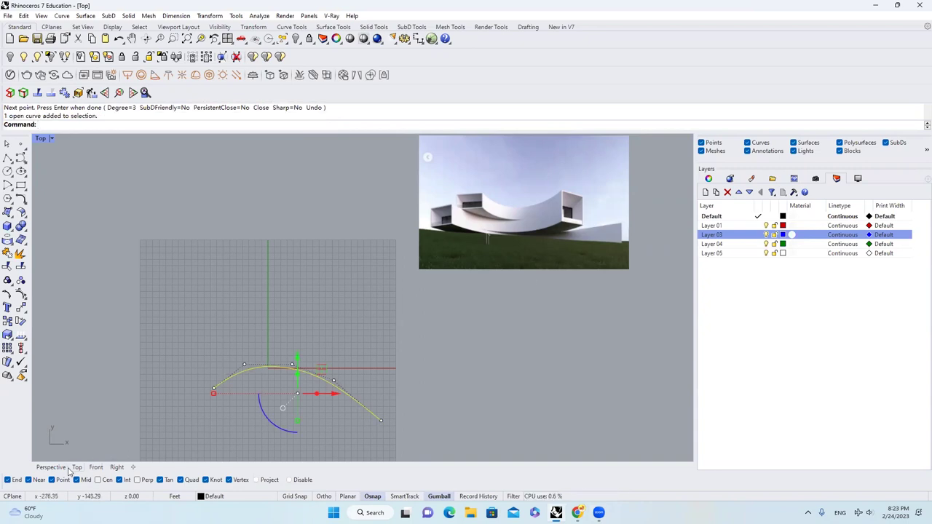
- Switch to the Perspective view and examine the arched curve beside the reference image
{"action": "left_click", "coordinate": [51, 467]}
{"action": "scroll", "coordinate": [287, 357], "scroll_direction": "up", "scroll_amount": 1}
{"action": "right_click_drag", "start_coordinate": [287, 357], "coordinate": [528, 279]}
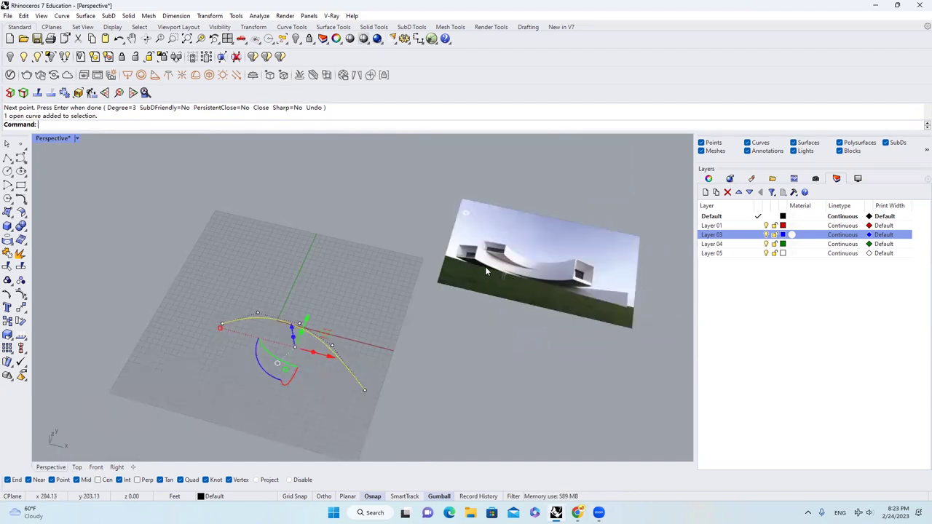
{"action": "mouse_move", "coordinate": [361, 293]}
{"action": "right_mouse_down"}
{"action": "mouse_move", "coordinate": [385, 305]}
{"action": "mouse_move", "coordinate": [364, 308]}
{"action": "right_mouse_up"}
{"action": "scroll", "coordinate": [292, 322], "scroll_direction": "up", "scroll_amount": 5}
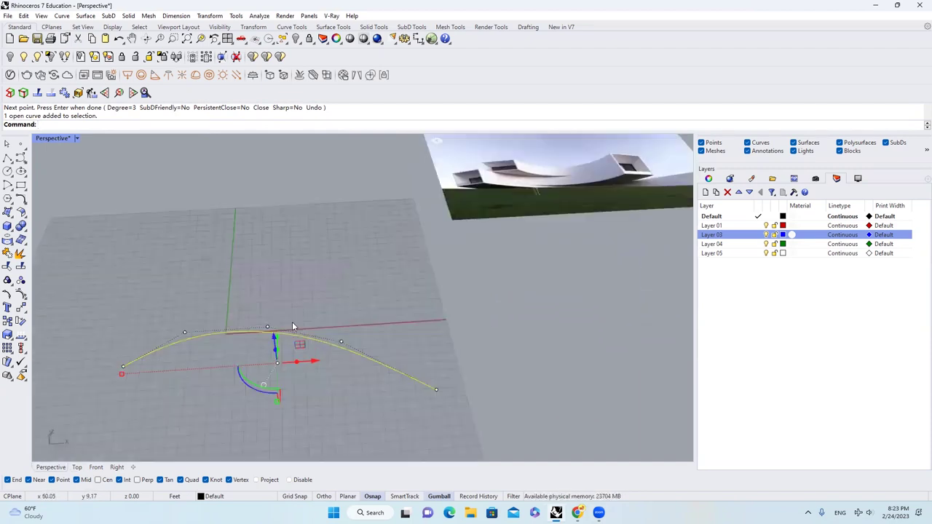
- Offset the arched curve toward its convex side as a second parallel curve
{"action": "type", "text": "ffset"}
{"action": "key", "text": "Return"}
{"action": "left_click", "coordinate": [305, 302]}
{"action": "left_click", "coordinate": [343, 288]}
{"action": "left_click_drag", "start_coordinate": [343, 287], "coordinate": [290, 363]}
{"action": "right_click_drag", "start_coordinate": [291, 363], "coordinate": [277, 300]}
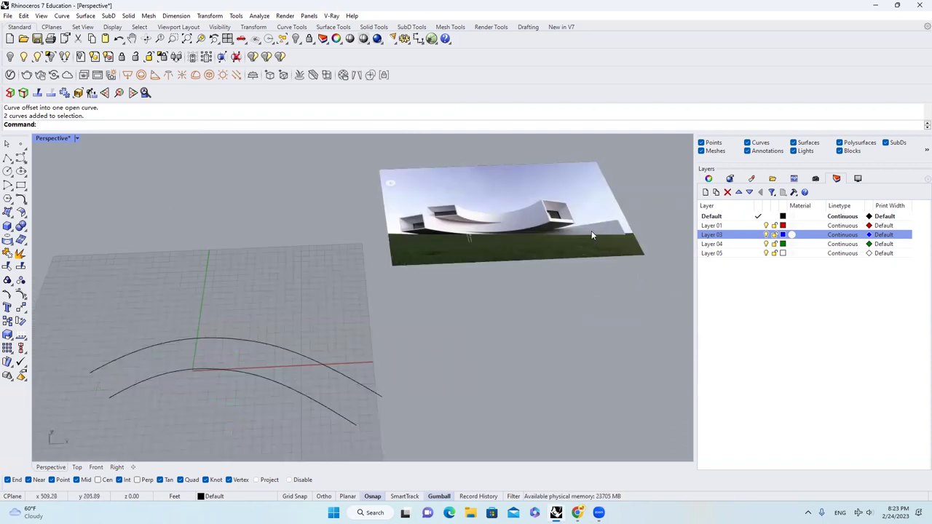
- Delete the offset curve, keeping only the original arched curve through the origin area
{"action": "scroll", "coordinate": [591, 231], "scroll_direction": "down", "scroll_amount": 3}
{"action": "scroll", "coordinate": [419, 326], "scroll_direction": "up", "scroll_amount": 2}
{"action": "left_click", "coordinate": [414, 317]}
{"action": "scroll", "coordinate": [420, 316], "scroll_direction": "up", "scroll_amount": 3}
{"action": "type", "text": "e"}
{"action": "key", "text": "Delete"}
- Copy the arched curve and paste a duplicate in the same place
{"action": "left_click", "coordinate": [388, 353]}
{"action": "right_click_drag", "start_coordinate": [388, 353], "coordinate": [402, 338]}
{"action": "key", "text": "ctrl+c"}
{"action": "key", "text": "ctrl+v"}
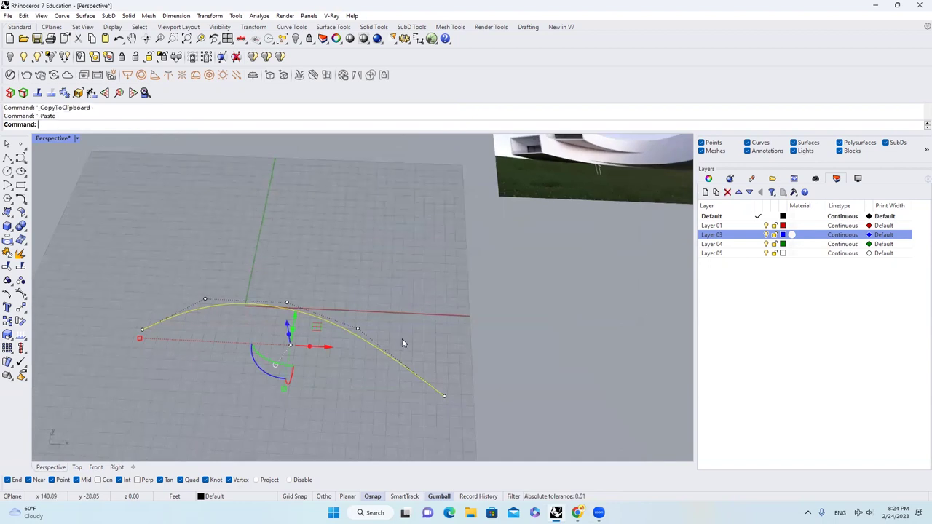
- Move the duplicate curve's end control point on the long side inward so that end bends away from the original
{"action": "left_click", "coordinate": [413, 390]}
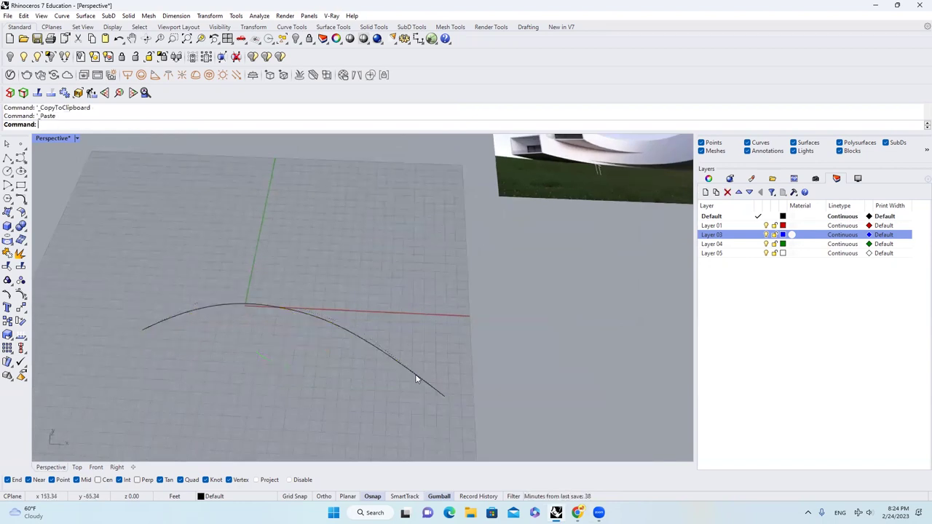
{"action": "left_click", "coordinate": [431, 384]}
{"action": "left_click", "coordinate": [456, 409]}
{"action": "left_click", "coordinate": [443, 394]}
{"action": "left_click_drag", "start_coordinate": [472, 399], "coordinate": [385, 401]}
{"action": "scroll", "coordinate": [394, 358], "scroll_direction": "down", "scroll_amount": 2}
{"action": "scroll", "coordinate": [394, 360], "scroll_direction": "up", "scroll_amount": 5}
{"action": "left_click_drag", "start_coordinate": [326, 393], "coordinate": [327, 372]}
{"action": "scroll", "coordinate": [332, 386], "scroll_direction": "down", "scroll_amount": 4}
{"action": "left_click_drag", "start_coordinate": [359, 399], "coordinate": [347, 401]}
{"action": "right_click_drag", "start_coordinate": [347, 401], "coordinate": [327, 377]}
{"action": "scroll", "coordinate": [328, 377], "scroll_direction": "up", "scroll_amount": 4}
- Shift the duplicate curve's control point next to the moved end slightly inward to tighten the bend
{"action": "left_click", "coordinate": [305, 326]}
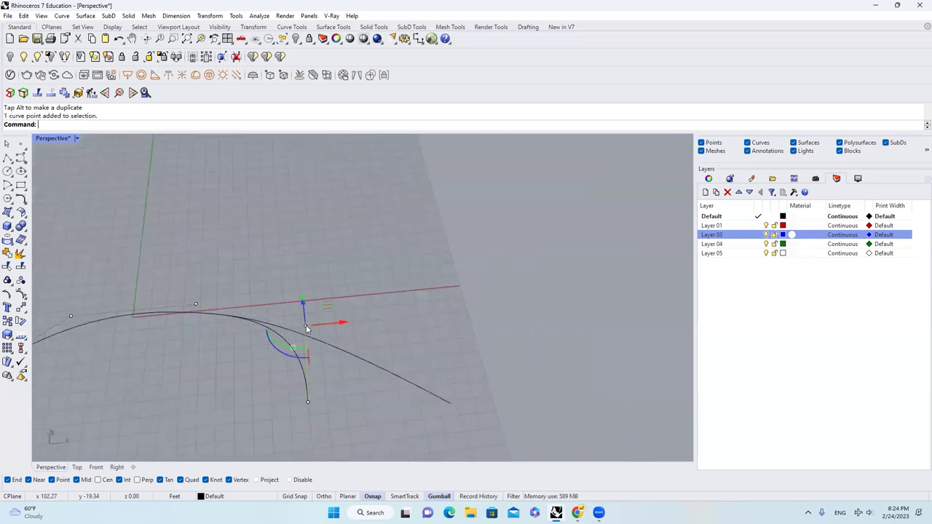
{"action": "left_click_drag", "start_coordinate": [337, 329], "coordinate": [324, 328]}
{"action": "right_click_drag", "start_coordinate": [353, 337], "coordinate": [279, 329]}
{"action": "key", "text": "Escape"}
- Extrude the original, longer arched curve a short distance downward into a thin vertical strip
{"action": "left_click", "coordinate": [335, 339]}
{"action": "left_click", "coordinate": [416, 359]}
{"action": "right_click_drag", "start_coordinate": [426, 341], "coordinate": [226, 328]}
{"action": "right_click_drag", "start_coordinate": [152, 350], "coordinate": [380, 348]}
{"action": "scroll", "coordinate": [380, 348], "scroll_direction": "up", "scroll_amount": 4}
{"action": "scroll", "coordinate": [392, 326], "scroll_direction": "down", "scroll_amount": 6}
{"action": "scroll", "coordinate": [396, 337], "scroll_direction": "up", "scroll_amount": 2}
{"action": "left_click", "coordinate": [280, 348]}
{"action": "mouse_move", "coordinate": [281, 351]}
{"action": "right_mouse_down"}
{"action": "mouse_move", "coordinate": [399, 262]}
{"action": "mouse_move", "coordinate": [335, 313]}
{"action": "mouse_move", "coordinate": [234, 354]}
{"action": "mouse_move", "coordinate": [241, 326]}
{"action": "mouse_move", "coordinate": [274, 336]}
{"action": "mouse_move", "coordinate": [266, 359]}
{"action": "right_mouse_up"}
{"action": "left_click", "coordinate": [281, 351]}
{"action": "scroll", "coordinate": [220, 351], "scroll_direction": "up", "scroll_amount": 4}
{"action": "scroll", "coordinate": [274, 336], "scroll_direction": "up", "scroll_amount": 3}
{"action": "left_click_drag", "start_coordinate": [270, 366], "coordinate": [273, 379]}
- Try to edit the extruded strip by turning on its control points
{"action": "left_click", "coordinate": [370, 377]}
{"action": "mouse_move", "coordinate": [386, 375]}
{"action": "right_mouse_down"}
{"action": "mouse_move", "coordinate": [433, 357]}
{"action": "mouse_move", "coordinate": [373, 367]}
{"action": "right_mouse_up"}
{"action": "left_click", "coordinate": [21, 295]}
{"action": "scroll", "coordinate": [430, 382], "scroll_direction": "up", "scroll_amount": 2}
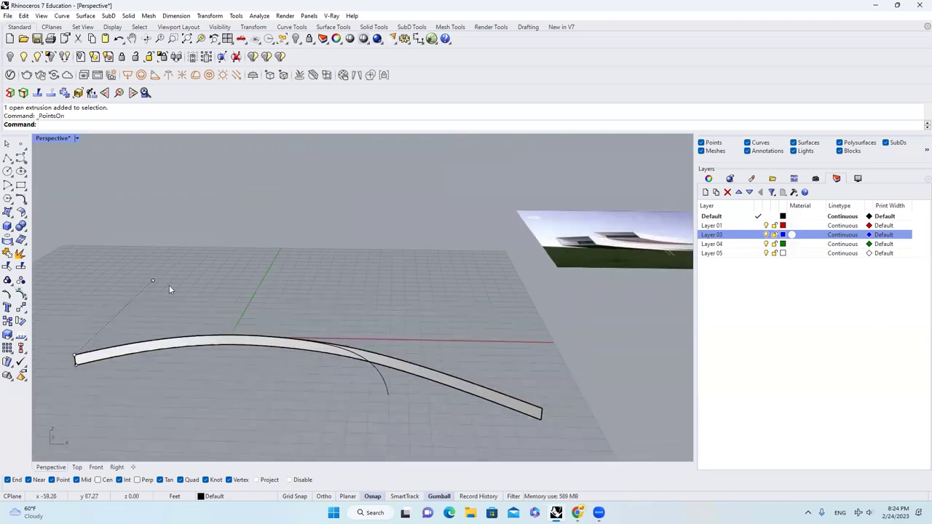
- Explode the extruded strip into an editable surface
{"action": "left_click", "coordinate": [439, 383]}
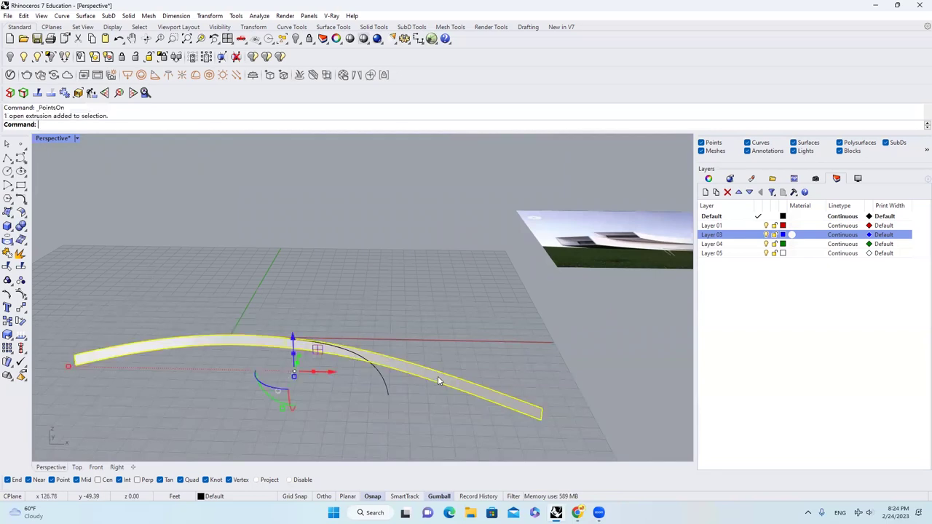
{"action": "scroll", "coordinate": [481, 375], "scroll_direction": "down", "scroll_amount": 2}
{"action": "mouse_move", "coordinate": [481, 375]}
{"action": "right_mouse_down"}
{"action": "mouse_move", "coordinate": [466, 371]}
{"action": "mouse_move", "coordinate": [476, 381]}
{"action": "right_mouse_up"}
{"action": "scroll", "coordinate": [460, 364], "scroll_direction": "up", "scroll_amount": 4}
{"action": "scroll", "coordinate": [460, 365], "scroll_direction": "down", "scroll_amount": 4}
{"action": "right_click_drag", "start_coordinate": [525, 412], "coordinate": [377, 269]}
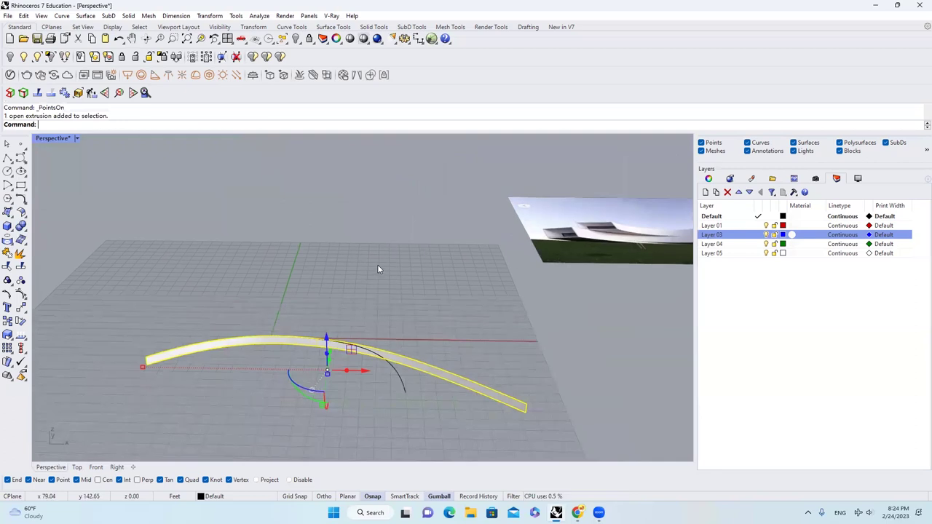
{"action": "left_click", "coordinate": [19, 253]}
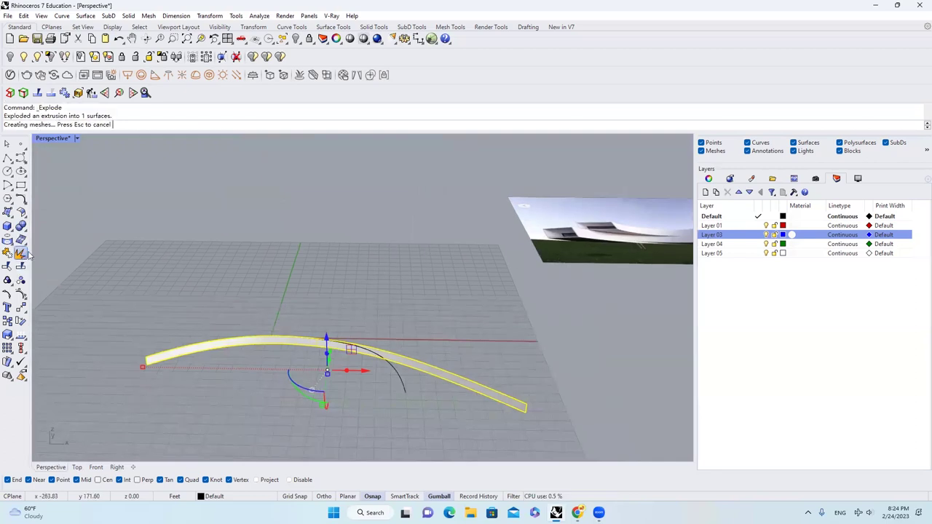
- Turn on the control points of the exploded strip surface
{"action": "left_click", "coordinate": [439, 381]}
{"action": "left_click", "coordinate": [452, 375]}
{"action": "right_click_drag", "start_coordinate": [452, 375], "coordinate": [482, 374]}
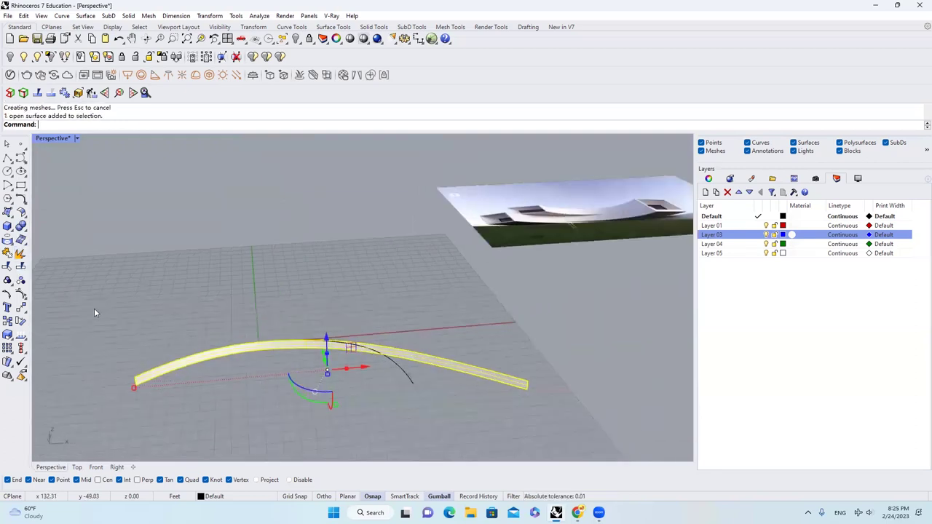
{"action": "left_click", "coordinate": [22, 294]}
- Lower the two bottom control points at the strip's long end so the wall deepens toward that end
{"action": "right_click_drag", "start_coordinate": [537, 406], "coordinate": [463, 372]}
{"action": "left_click", "coordinate": [418, 368]}
{"action": "scroll", "coordinate": [464, 373], "scroll_direction": "up", "scroll_amount": 5}
{"action": "left_click", "coordinate": [458, 409], "text": "shift"}
{"action": "scroll", "coordinate": [458, 409], "scroll_direction": "down", "scroll_amount": 3}
{"action": "right_click_drag", "start_coordinate": [458, 409], "coordinate": [477, 382]}
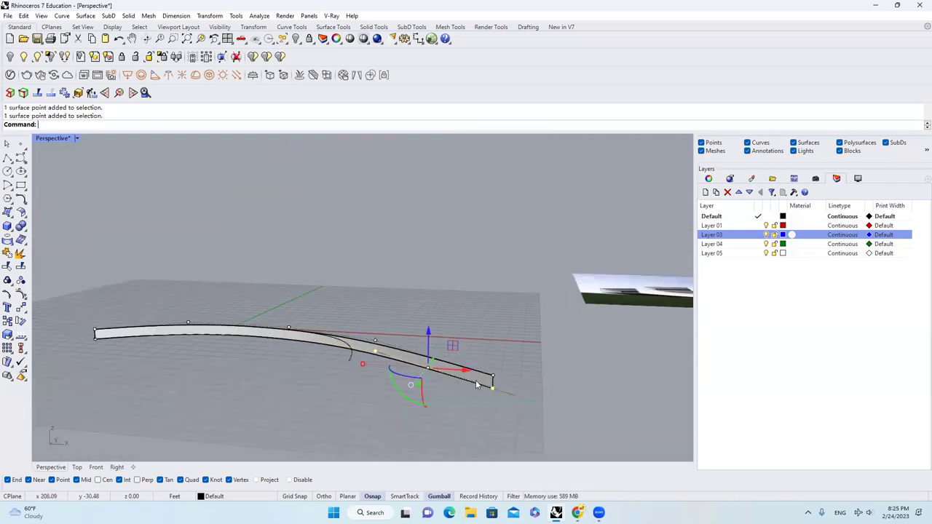
{"action": "right_click_drag", "start_coordinate": [385, 371], "coordinate": [426, 346]}
{"action": "left_click_drag", "start_coordinate": [427, 348], "coordinate": [439, 392]}
{"action": "key", "text": "Escape"}
{"action": "scroll", "coordinate": [439, 392], "scroll_direction": "down", "scroll_amount": 8}
{"action": "right_click_drag", "start_coordinate": [554, 273], "coordinate": [539, 386]}
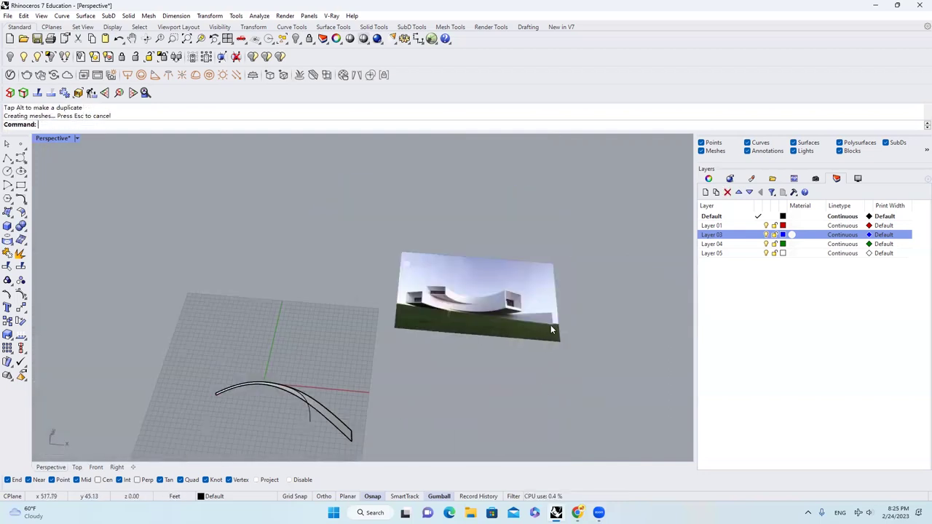
{"action": "scroll", "coordinate": [551, 325], "scroll_direction": "up", "scroll_amount": 6}
{"action": "right_click_drag", "start_coordinate": [588, 318], "coordinate": [437, 247]}
{"action": "scroll", "coordinate": [533, 319], "scroll_direction": "down", "scroll_amount": 5}
{"action": "left_click", "coordinate": [300, 347]}
{"action": "left_click", "coordinate": [294, 363]}
{"action": "type", "text": "taper"}
{"action": "key", "text": "Return"}
{"action": "left_click", "coordinate": [174, 367]}
{"action": "key", "text": "Escape"}
{"action": "scroll", "coordinate": [227, 364], "scroll_direction": "down", "scroll_amount": 6}
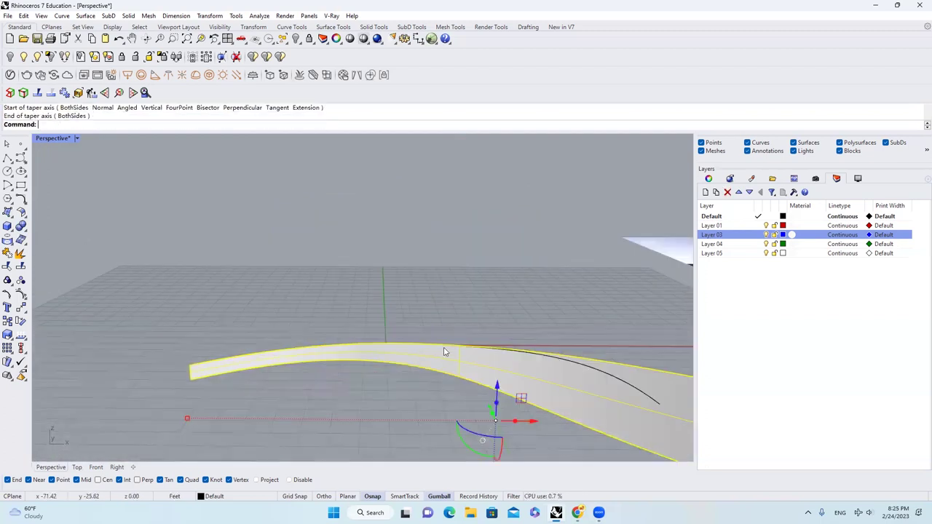
{"action": "key", "text": "Escape"}
- Extrude the shorter duplicate curve 10 ft upward into a vertical strip above the first wall
{"action": "left_click", "coordinate": [446, 370]}
{"action": "right_click_drag", "start_coordinate": [447, 371], "coordinate": [311, 378]}
{"action": "left_click", "coordinate": [310, 373]}
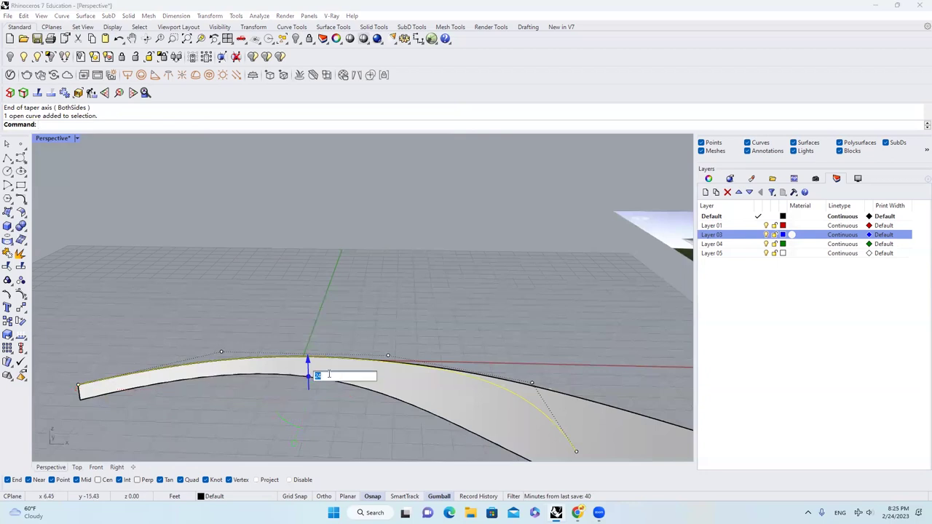
{"action": "type", "text": "10"}
{"action": "key", "text": "Return"}
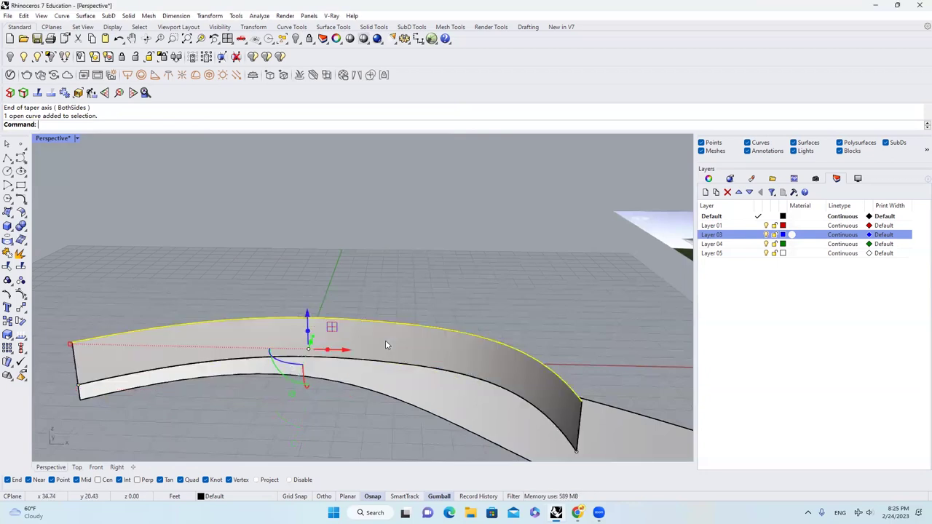
- Explode the upper extruded strip into an editable surface
{"action": "left_click", "coordinate": [384, 343]}
{"action": "right_click_drag", "start_coordinate": [384, 342], "coordinate": [327, 393]}
{"action": "left_click", "coordinate": [25, 253]}
{"action": "scroll", "coordinate": [405, 311], "scroll_direction": "up", "scroll_amount": 5}
{"action": "scroll", "coordinate": [394, 307], "scroll_direction": "down", "scroll_amount": 5}
{"action": "right_click_drag", "start_coordinate": [368, 308], "coordinate": [269, 302]}
- Move the upper surface's paired control points near its bent end inward in the Top view, reshaping the curve
{"action": "left_click", "coordinate": [20, 294]}
{"action": "right_click_drag", "start_coordinate": [523, 393], "coordinate": [409, 369]}
{"action": "left_click", "coordinate": [352, 412]}
{"action": "left_click", "coordinate": [352, 430]}
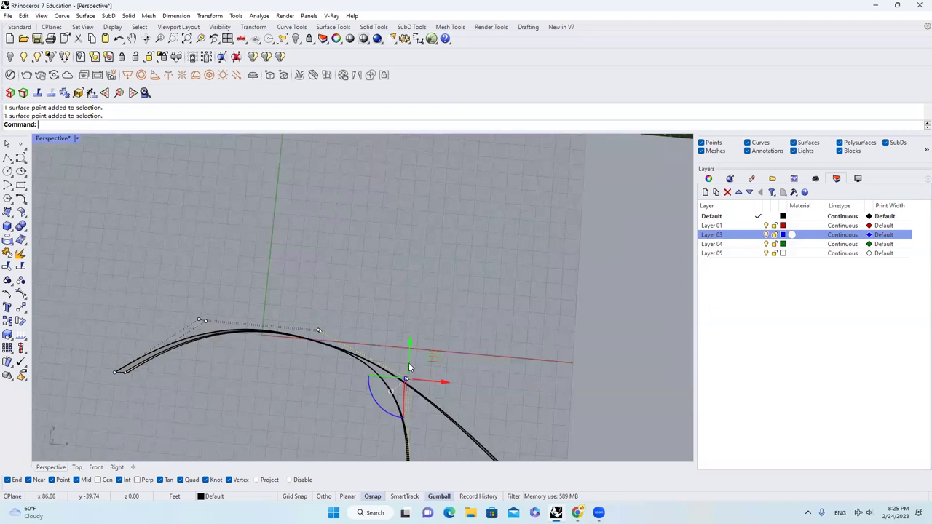
{"action": "left_click", "coordinate": [79, 467]}
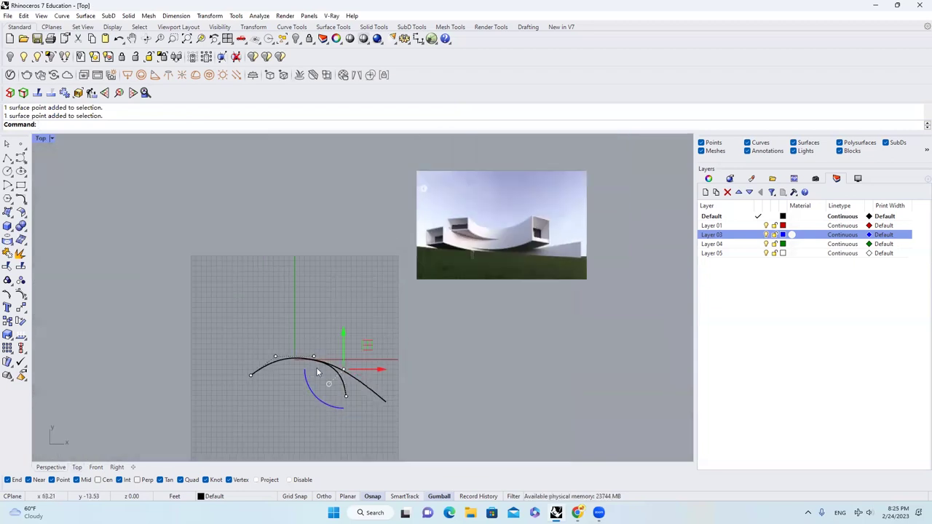
{"action": "mouse_move", "coordinate": [422, 325]}
{"action": "left_mouse_down"}
{"action": "mouse_move", "coordinate": [429, 334]}
{"action": "mouse_move", "coordinate": [430, 324]}
{"action": "left_mouse_up"}
{"action": "left_click_drag", "start_coordinate": [457, 357], "coordinate": [440, 353]}
{"action": "scroll", "coordinate": [335, 321], "scroll_direction": "up", "scroll_amount": 6}
{"action": "scroll", "coordinate": [383, 313], "scroll_direction": "down", "scroll_amount": 4}
{"action": "scroll", "coordinate": [427, 320], "scroll_direction": "down", "scroll_amount": 2}
- Try shifting further control points of the upper surface in the Top view, and undo the last move
{"action": "key", "text": "Escape"}
{"action": "key", "text": "Escape"}
{"action": "left_click", "coordinate": [432, 383]}
{"action": "scroll", "coordinate": [430, 360], "scroll_direction": "up", "scroll_amount": 2}
{"action": "left_click", "coordinate": [25, 298]}
{"action": "left_click", "coordinate": [30, 297]}
{"action": "left_click_drag", "start_coordinate": [342, 301], "coordinate": [324, 274]}
{"action": "left_click_drag", "start_coordinate": [369, 294], "coordinate": [383, 297]}
{"action": "key", "text": "ctrl+z"}
{"action": "scroll", "coordinate": [333, 287], "scroll_direction": "up", "scroll_amount": 4}
{"action": "key", "text": "Escape"}
{"action": "key", "text": "Escape"}
{"action": "scroll", "coordinate": [433, 301], "scroll_direction": "down", "scroll_amount": 6}
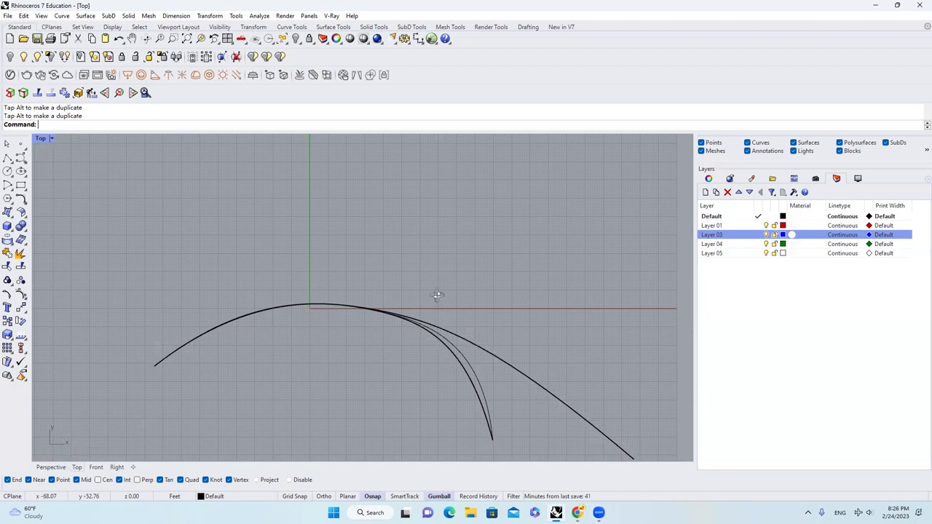
- Start a surface offset (OffsetSrf) on the upper curved surface in the Perspective view and flip its direction
{"action": "key", "text": "ctrl+F4"}
{"action": "scroll", "coordinate": [440, 355], "scroll_direction": "up", "scroll_amount": 6}
{"action": "mouse_move", "coordinate": [441, 354]}
{"action": "right_mouse_down"}
{"action": "mouse_move", "coordinate": [446, 326]}
{"action": "mouse_move", "coordinate": [362, 320]}
{"action": "mouse_move", "coordinate": [263, 331]}
{"action": "mouse_move", "coordinate": [386, 302]}
{"action": "mouse_move", "coordinate": [395, 312]}
{"action": "right_mouse_up"}
{"action": "scroll", "coordinate": [447, 329], "scroll_direction": "down", "scroll_amount": 5}
{"action": "left_click", "coordinate": [437, 325]}
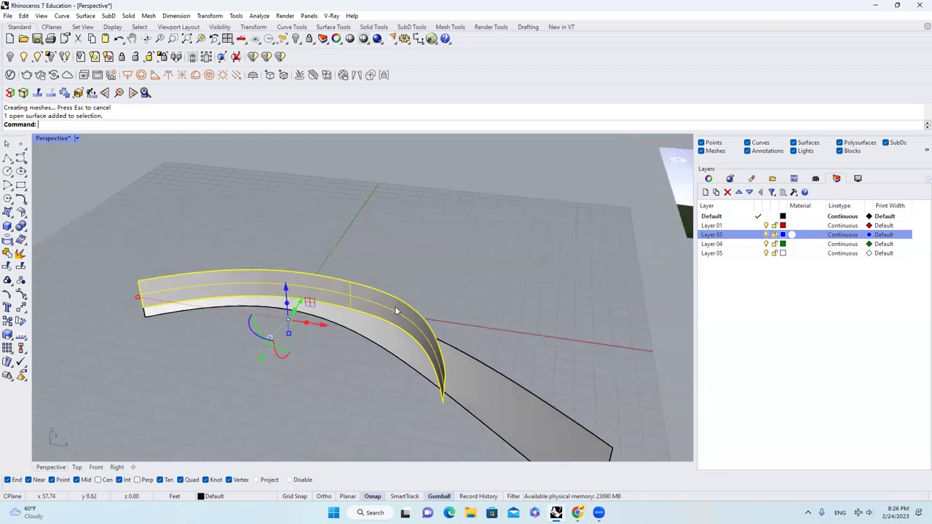
{"action": "type", "text": "Offset"}
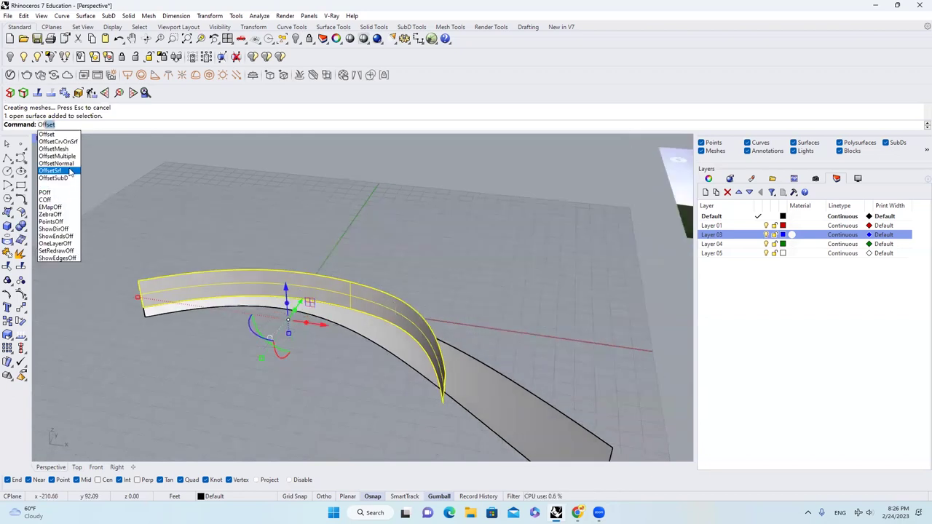
{"action": "left_click", "coordinate": [71, 171]}
{"action": "left_click", "coordinate": [380, 307]}
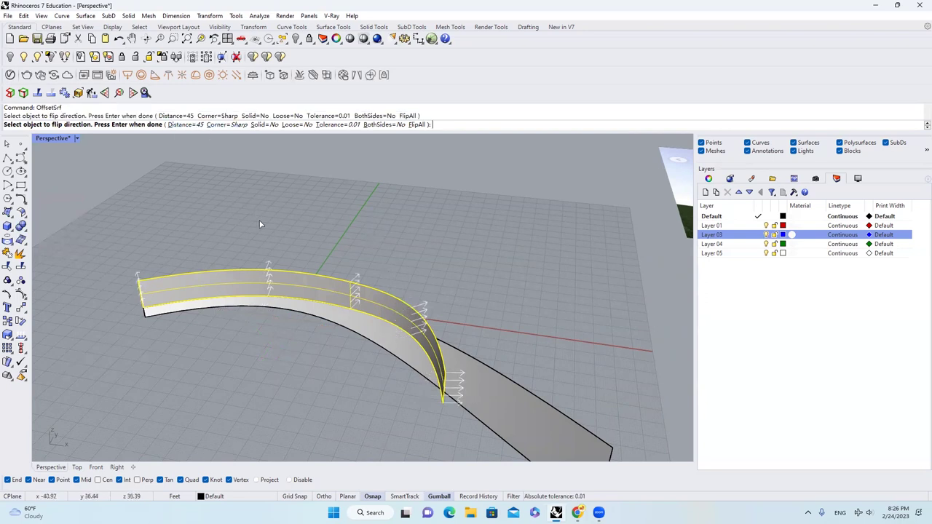
- Offset the upper curved surface into a closed solid at a distance of 45, with the Solid option on and Loose off
{"action": "scroll", "coordinate": [255, 217], "scroll_direction": "down", "scroll_amount": 6}
{"action": "scroll", "coordinate": [411, 271], "scroll_direction": "up", "scroll_amount": 4}
{"action": "right_click_drag", "start_coordinate": [405, 272], "coordinate": [266, 154]}
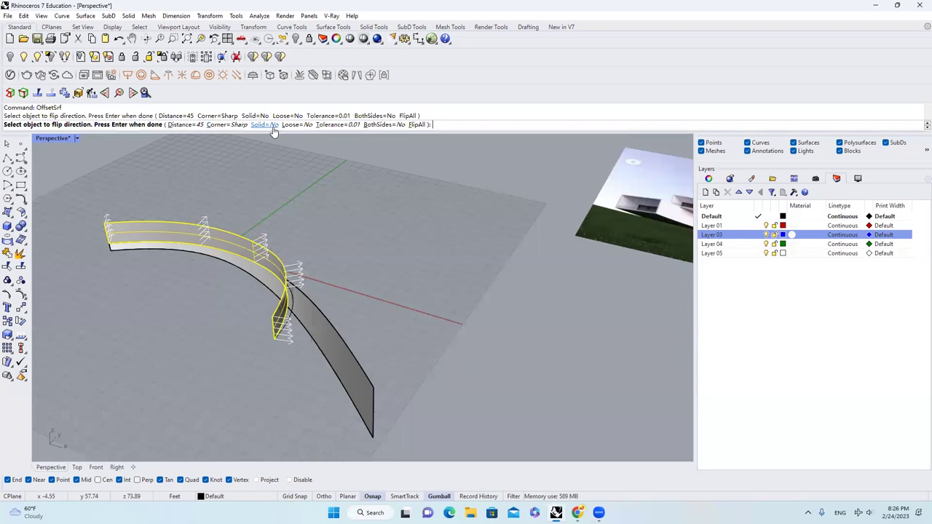
{"action": "left_click", "coordinate": [265, 124]}
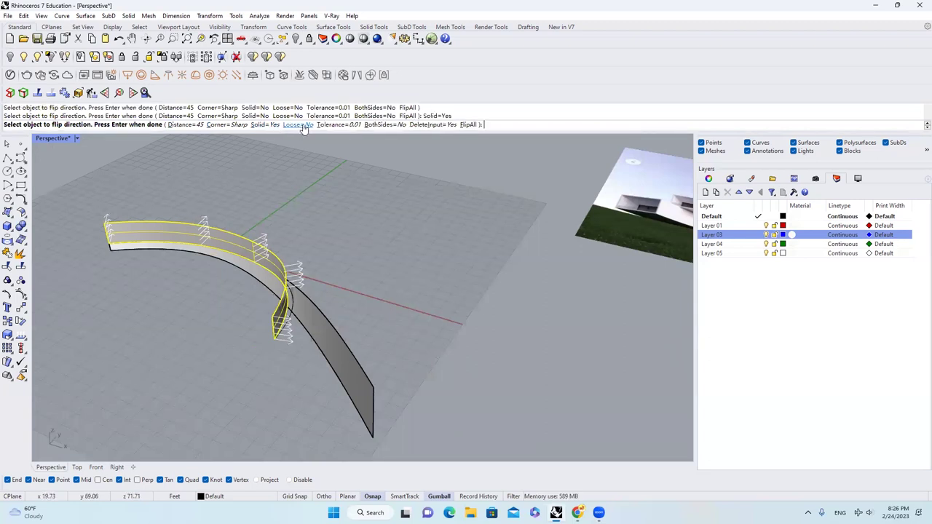
{"action": "scroll", "coordinate": [367, 253], "scroll_direction": "down", "scroll_amount": 6}
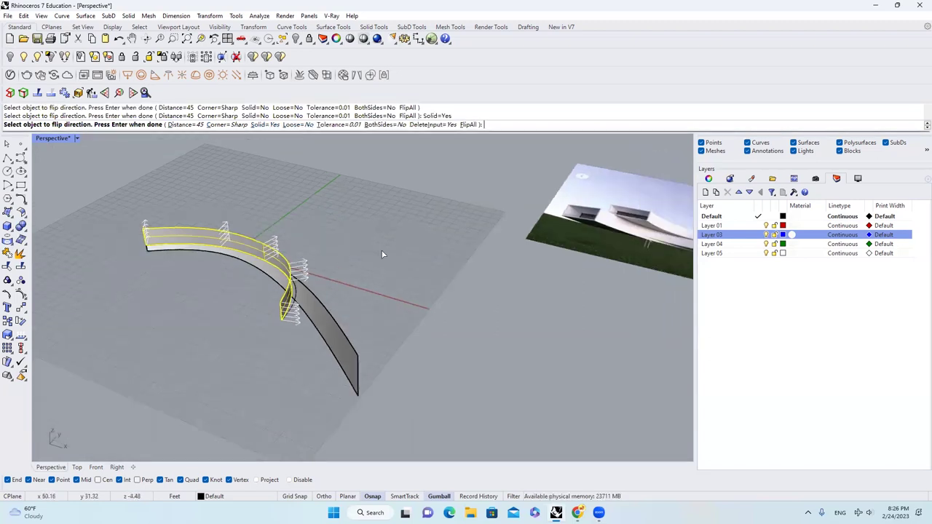
{"action": "right_click_drag", "start_coordinate": [343, 259], "coordinate": [340, 253]}
{"action": "scroll", "coordinate": [340, 253], "scroll_direction": "up", "scroll_amount": 5}
{"action": "scroll", "coordinate": [340, 256], "scroll_direction": "up", "scroll_amount": 5}
{"action": "scroll", "coordinate": [341, 259], "scroll_direction": "down", "scroll_amount": 5}
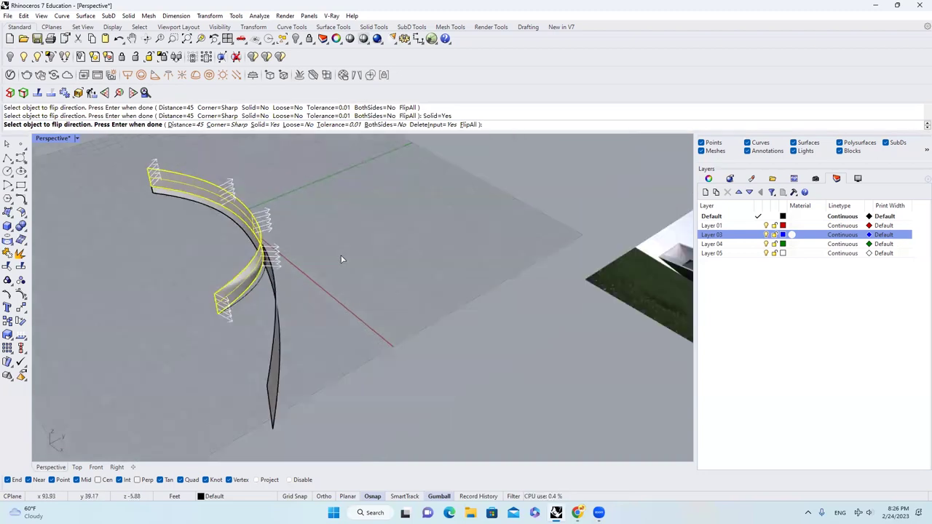
{"action": "key", "text": "Return"}
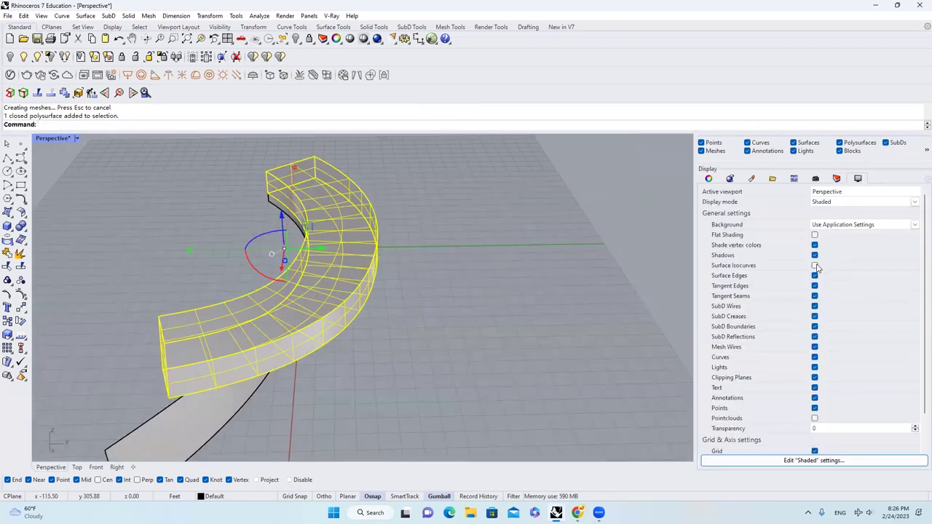
- Turn on surface isocurves for the Shaded display mode of the Perspective view
{"action": "left_click", "coordinate": [815, 265]}
{"action": "left_click", "coordinate": [404, 278]}
{"action": "right_click_drag", "start_coordinate": [358, 271], "coordinate": [376, 319]}
{"action": "scroll", "coordinate": [377, 295], "scroll_direction": "down", "scroll_amount": 5}
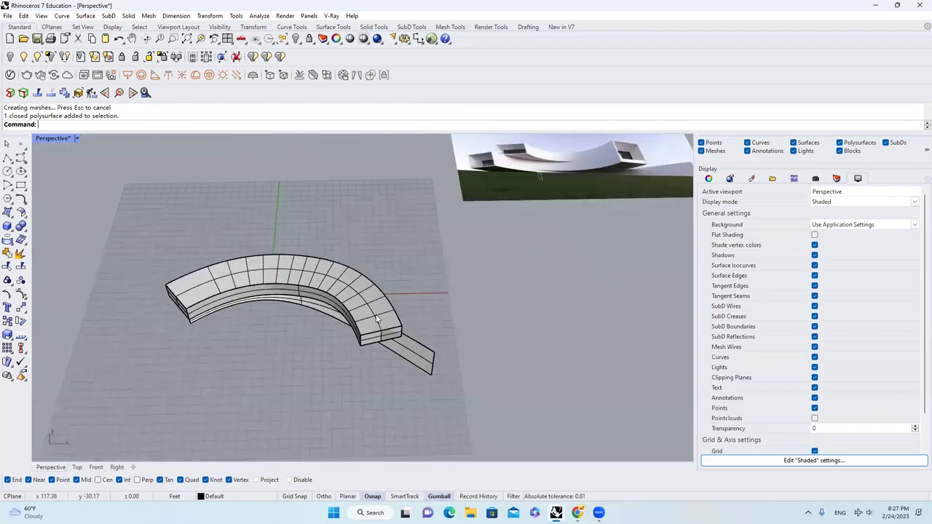
{"action": "scroll", "coordinate": [466, 397], "scroll_direction": "down", "scroll_amount": 7}
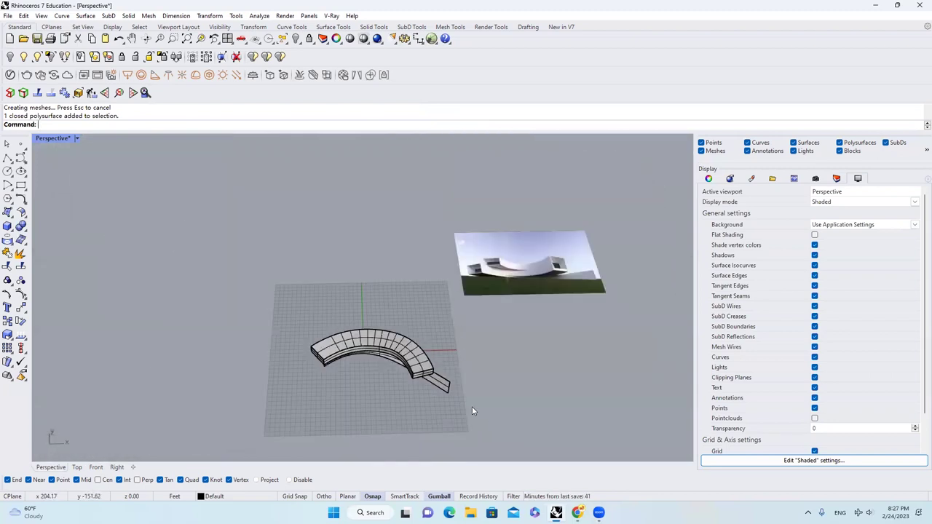
{"action": "right_click_drag", "start_coordinate": [434, 418], "coordinate": [371, 387]}
{"action": "scroll", "coordinate": [394, 345], "scroll_direction": "up", "scroll_amount": 6}
{"action": "right_click_drag", "start_coordinate": [398, 332], "coordinate": [318, 295]}
- Undo the solid offset and place a copy of the upper curved surface beside the original along the red axis
{"action": "left_click", "coordinate": [354, 311]}
{"action": "key", "text": "ctrl+z"}
{"action": "scroll", "coordinate": [319, 295], "scroll_direction": "down", "scroll_amount": 2}
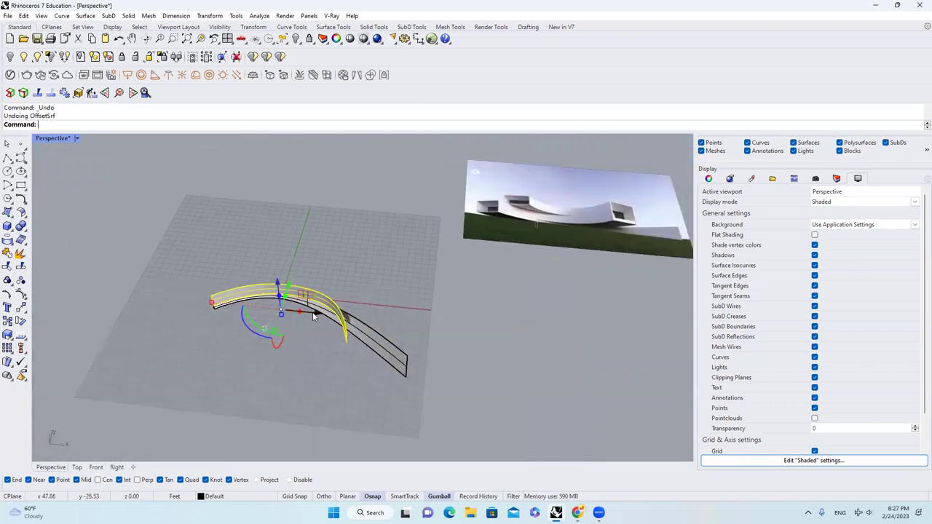
{"action": "key", "text": "alt"}
{"action": "left_click_drag", "start_coordinate": [314, 316], "coordinate": [493, 340]}
{"action": "scroll", "coordinate": [314, 310], "scroll_direction": "up", "scroll_amount": 2}
{"action": "left_click", "coordinate": [321, 301]}
{"action": "key", "text": "Return"}
{"action": "key", "text": "Escape"}
{"action": "left_click", "coordinate": [321, 301]}
{"action": "key", "text": "Return"}
{"action": "key", "text": "Escape"}
- Offset the original upper surface (OffsetSrf) into a solid at a distance of 45 with Loose off
{"action": "type", "text": "Off"}
{"action": "left_click", "coordinate": [53, 171]}
{"action": "left_click", "coordinate": [328, 301]}
{"action": "key", "text": "Return"}
{"action": "scroll", "coordinate": [295, 248], "scroll_direction": "up", "scroll_amount": 3}
{"action": "right_click_drag", "start_coordinate": [291, 226], "coordinate": [290, 196]}
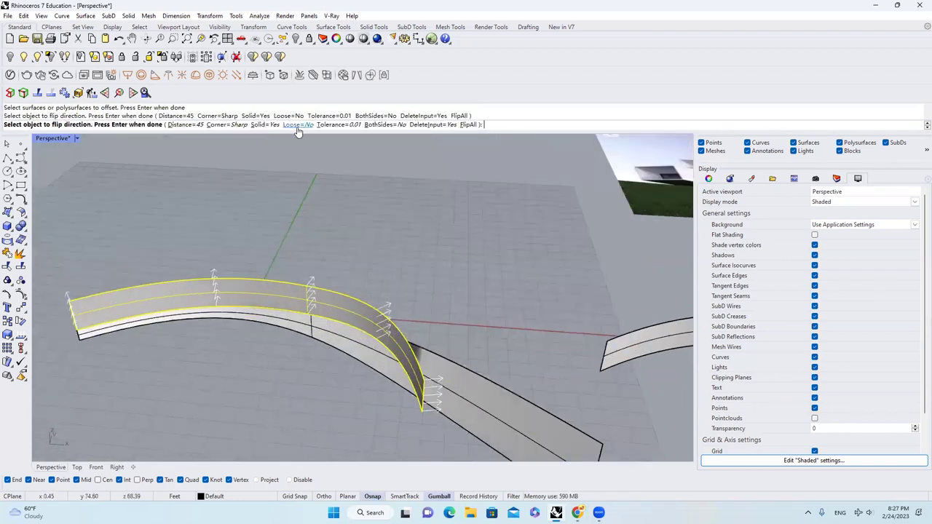
{"action": "key", "text": "Return"}
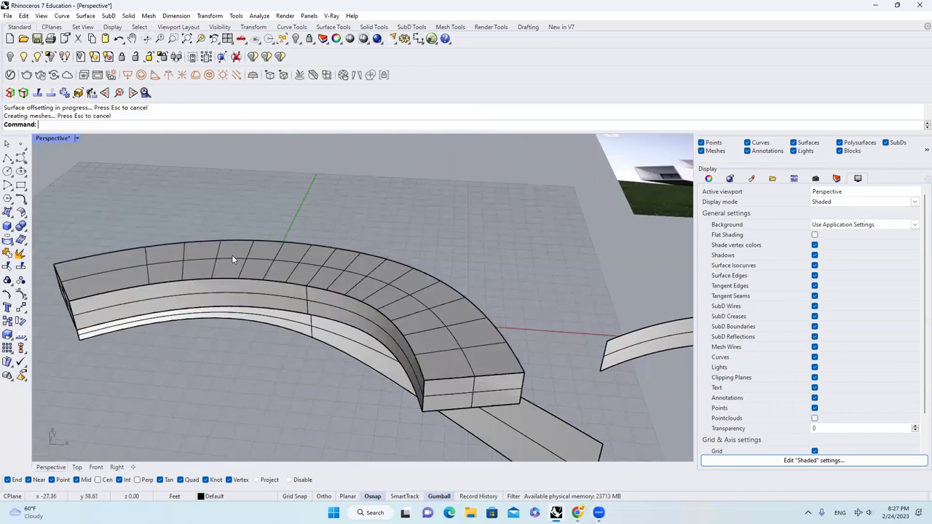
- Offset the copied surface into a solid at a distance of 45 with the Loose option on
{"action": "scroll", "coordinate": [233, 258], "scroll_direction": "down", "scroll_amount": 9}
{"action": "right_click_drag", "start_coordinate": [390, 279], "coordinate": [412, 286]}
{"action": "scroll", "coordinate": [411, 283], "scroll_direction": "up", "scroll_amount": 6}
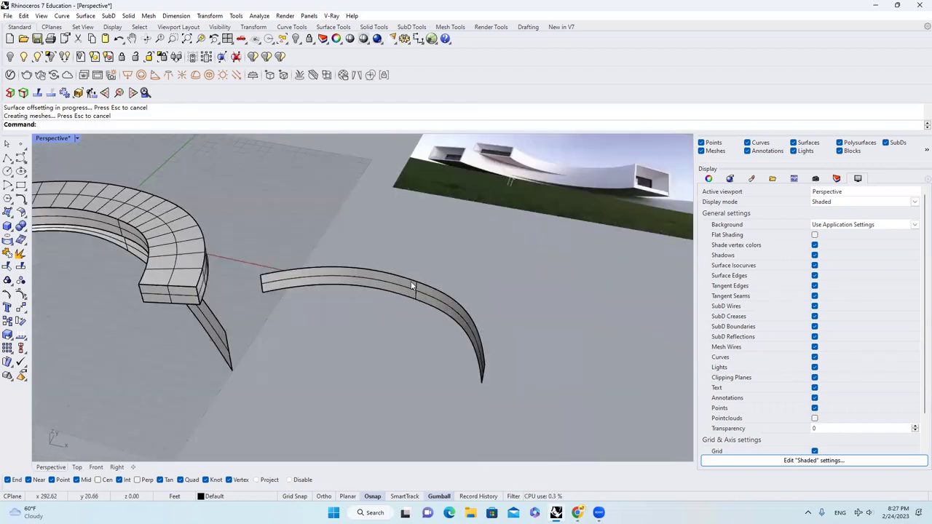
{"action": "left_click", "coordinate": [411, 285]}
{"action": "key", "text": "Return"}
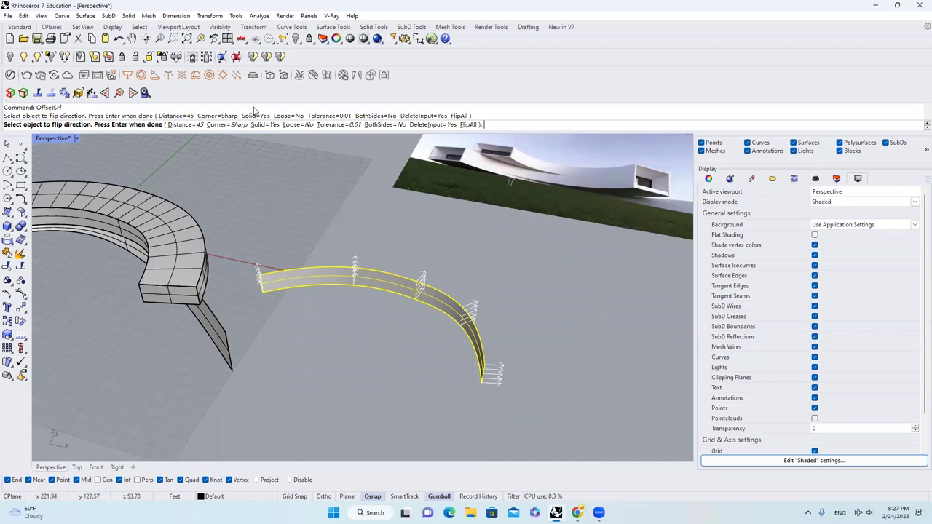
{"action": "left_click", "coordinate": [266, 124]}
{"action": "left_click", "coordinate": [262, 124]}
{"action": "left_click", "coordinate": [291, 125]}
{"action": "key", "text": "Return"}
- Compare the isocurve layout of the loose-offset solid with that of the regular offset solid
{"action": "left_click", "coordinate": [447, 275]}
{"action": "right_click_drag", "start_coordinate": [447, 276], "coordinate": [420, 334]}
{"action": "left_click", "coordinate": [424, 305]}
{"action": "scroll", "coordinate": [420, 334], "scroll_direction": "up", "scroll_amount": 5}
{"action": "key", "text": "Escape"}
{"action": "scroll", "coordinate": [333, 380], "scroll_direction": "down", "scroll_amount": 6}
{"action": "left_click", "coordinate": [336, 382]}
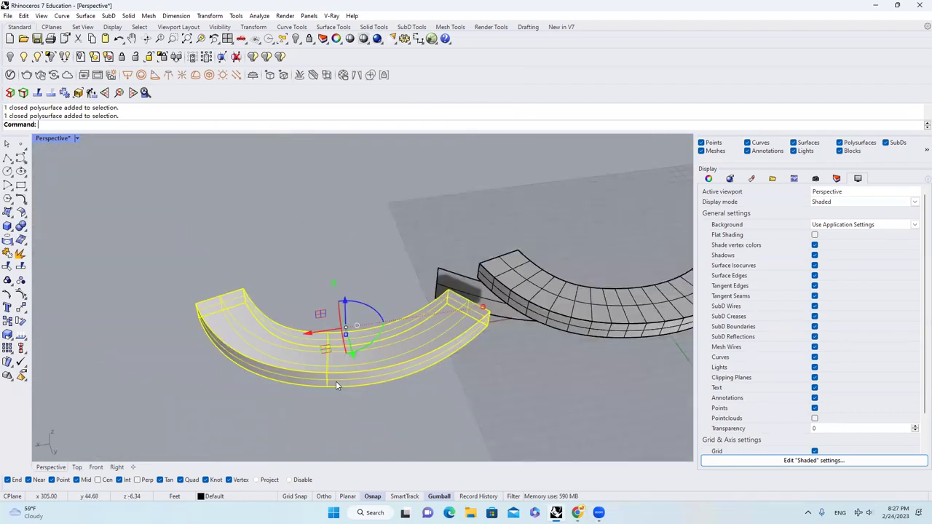
{"action": "scroll", "coordinate": [277, 306], "scroll_direction": "down", "scroll_amount": 2}
{"action": "right_click_drag", "start_coordinate": [510, 300], "coordinate": [370, 301], "text": "shift"}
{"action": "scroll", "coordinate": [371, 302], "scroll_direction": "up", "scroll_amount": 3}
{"action": "key", "text": "Escape"}
{"action": "left_click", "coordinate": [385, 336]}
{"action": "right_click_drag", "start_coordinate": [510, 298], "coordinate": [469, 302]}
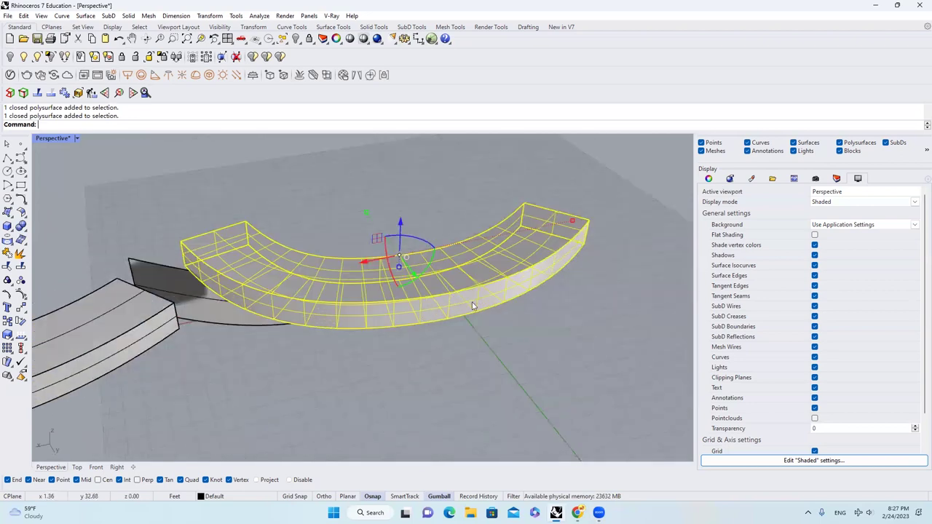
- Explode both curved solids into separate surfaces
{"action": "scroll", "coordinate": [472, 306], "scroll_direction": "down", "scroll_amount": 5}
{"action": "right_click_drag", "start_coordinate": [285, 316], "coordinate": [262, 326]}
{"action": "left_click", "coordinate": [263, 324], "text": "shift"}
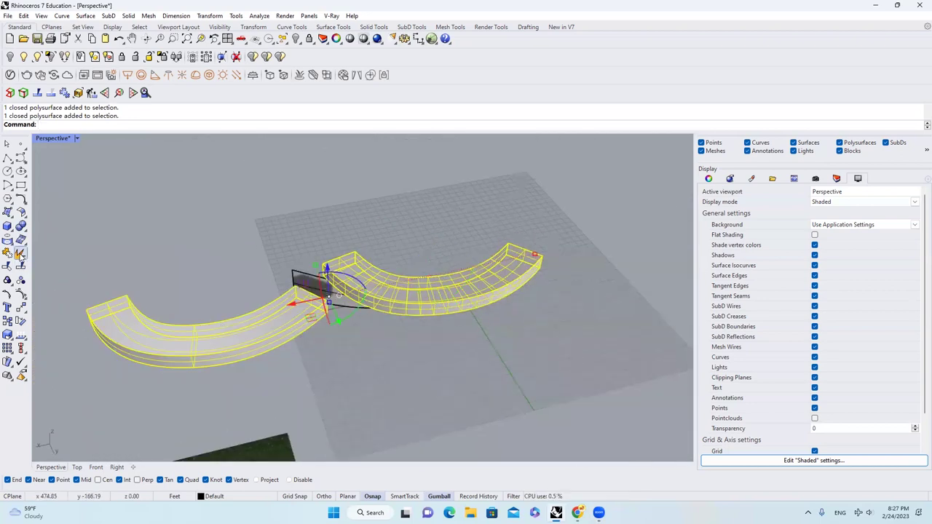
{"action": "left_click", "coordinate": [20, 252]}
- Show the control points of the top faces of both curved solids
{"action": "left_click", "coordinate": [138, 333]}
{"action": "left_click", "coordinate": [353, 289], "text": "shift"}
{"action": "right_click_drag", "start_coordinate": [353, 289], "coordinate": [233, 343]}
{"action": "left_click", "coordinate": [21, 294]}
{"action": "scroll", "coordinate": [350, 293], "scroll_direction": "down", "scroll_amount": 2}
{"action": "scroll", "coordinate": [233, 344], "scroll_direction": "up", "scroll_amount": 4}
- Raise the control points at the far end of the loose-offset solid's top face vertically
{"action": "left_click_drag", "start_coordinate": [157, 327], "coordinate": [232, 402]}
{"action": "right_click_drag", "start_coordinate": [232, 401], "coordinate": [232, 361]}
{"action": "right_click_drag", "start_coordinate": [190, 328], "coordinate": [213, 289]}
{"action": "left_click_drag", "start_coordinate": [214, 288], "coordinate": [290, 340]}
{"action": "right_click_drag", "start_coordinate": [294, 339], "coordinate": [505, 337]}
{"action": "scroll", "coordinate": [505, 337], "scroll_direction": "down", "scroll_amount": 4}
{"action": "right_click_drag", "start_coordinate": [371, 294], "coordinate": [362, 322]}
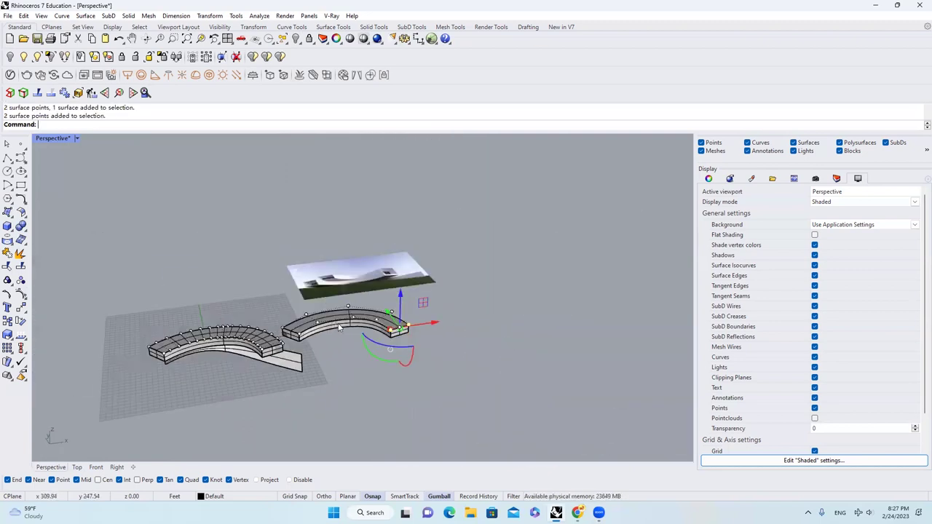
{"action": "scroll", "coordinate": [361, 322], "scroll_direction": "up", "scroll_amount": 4}
{"action": "left_click_drag", "start_coordinate": [482, 303], "coordinate": [488, 252]}
- Examine how smoothly the loose-offset top face bends toward its raised end
{"action": "right_click_drag", "start_coordinate": [453, 291], "coordinate": [462, 250]}
{"action": "left_click", "coordinate": [449, 220]}
{"action": "scroll", "coordinate": [449, 220], "scroll_direction": "down", "scroll_amount": 5}
{"action": "scroll", "coordinate": [474, 263], "scroll_direction": "up", "scroll_amount": 5}
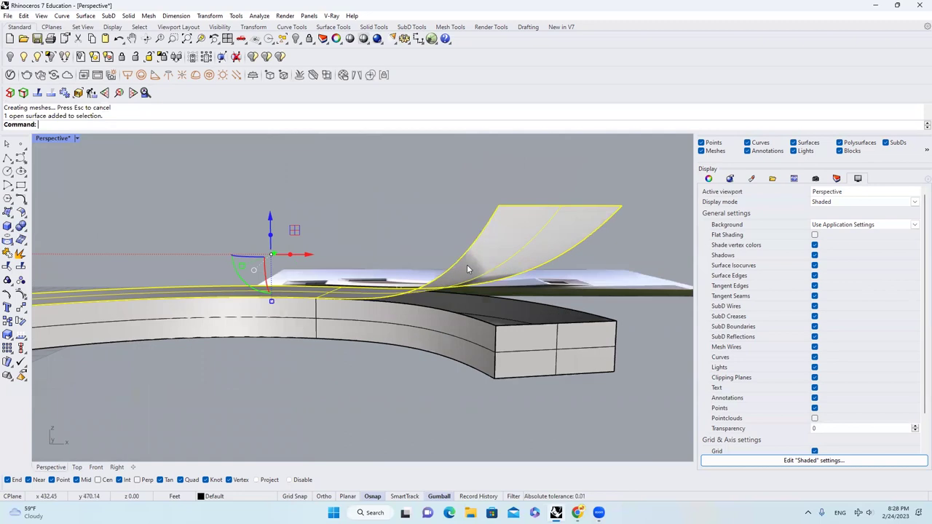
{"action": "right_click_drag", "start_coordinate": [337, 296], "coordinate": [483, 243]}
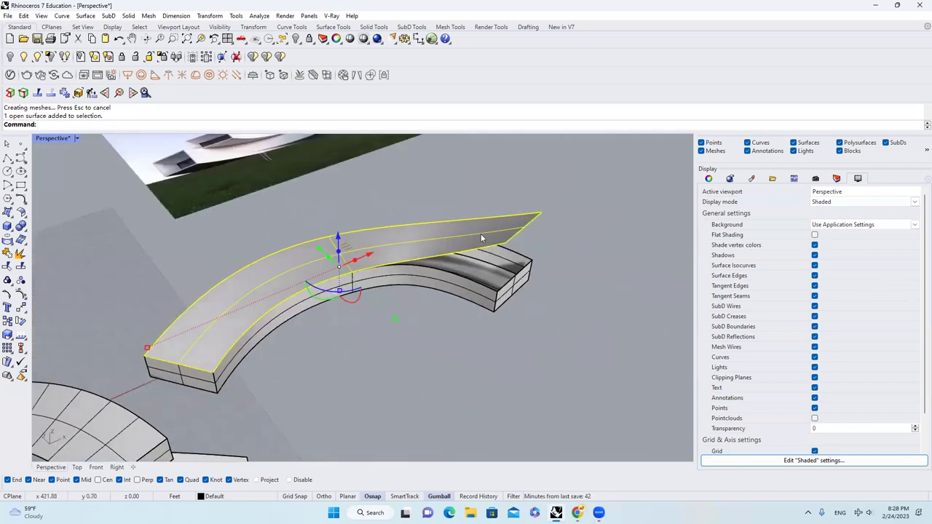
{"action": "scroll", "coordinate": [483, 244], "scroll_direction": "up", "scroll_amount": 1}
{"action": "scroll", "coordinate": [485, 243], "scroll_direction": "down", "scroll_amount": 4}
{"action": "scroll", "coordinate": [223, 342], "scroll_direction": "up", "scroll_amount": 6}
- Try raising a group of control points on the regular offset solid's densely divided top face
{"action": "left_click", "coordinate": [263, 311]}
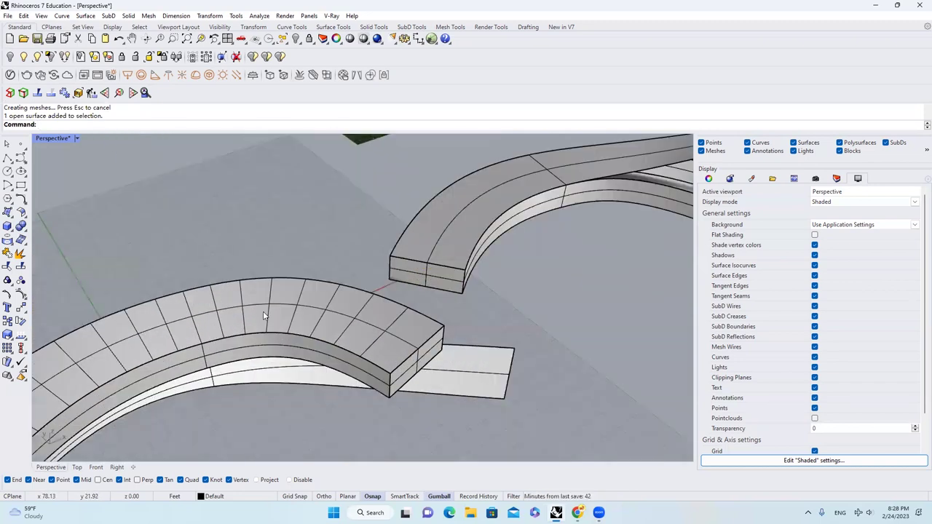
{"action": "left_click", "coordinate": [21, 294]}
{"action": "left_click_drag", "start_coordinate": [165, 247], "coordinate": [295, 340]}
{"action": "right_click_drag", "start_coordinate": [294, 340], "coordinate": [251, 281]}
{"action": "left_click_drag", "start_coordinate": [240, 273], "coordinate": [246, 228]}
{"action": "key", "text": "Escape"}
{"action": "key", "text": "Escape"}
- Inspect the deformed top face of the regular offset solid against the loose-offset one
{"action": "left_click", "coordinate": [254, 266]}
{"action": "right_click_drag", "start_coordinate": [257, 265], "coordinate": [257, 304]}
{"action": "scroll", "coordinate": [256, 306], "scroll_direction": "down", "scroll_amount": 5}
{"action": "scroll", "coordinate": [222, 210], "scroll_direction": "down", "scroll_amount": 5}
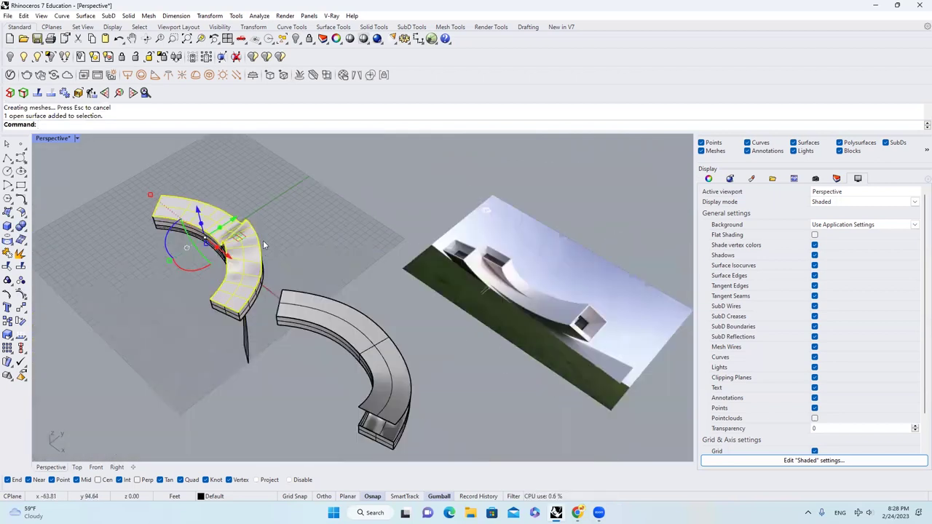
{"action": "right_click_drag", "start_coordinate": [263, 242], "coordinate": [275, 255]}
{"action": "scroll", "coordinate": [276, 258], "scroll_direction": "down", "scroll_amount": 4}
- Undo the control point edits and the explode of both curved solids
{"action": "key", "text": "ctrl+z"}
{"action": "key", "text": "ctrl+z"}
{"action": "key", "text": "ctrl+z"}
{"action": "key", "text": "ctrl+z"}
{"action": "key", "text": "ctrl+z"}
- Review the restored loose and regular offset solids from several sides
{"action": "right_click_drag", "start_coordinate": [434, 322], "coordinate": [457, 274]}
{"action": "left_click", "coordinate": [457, 274]}
{"action": "scroll", "coordinate": [458, 274], "scroll_direction": "up", "scroll_amount": 5}
{"action": "right_click_drag", "start_coordinate": [483, 328], "coordinate": [351, 272]}
{"action": "scroll", "coordinate": [473, 368], "scroll_direction": "down", "scroll_amount": 4}
{"action": "right_click_drag", "start_coordinate": [431, 274], "coordinate": [453, 325]}
{"action": "scroll", "coordinate": [292, 334], "scroll_direction": "up", "scroll_amount": 2}
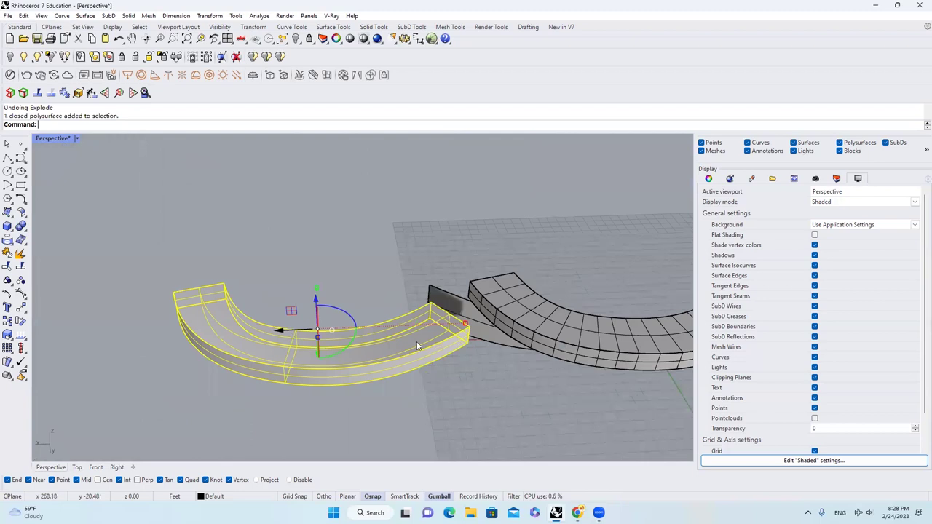
{"action": "scroll", "coordinate": [327, 337], "scroll_direction": "down", "scroll_amount": 3}
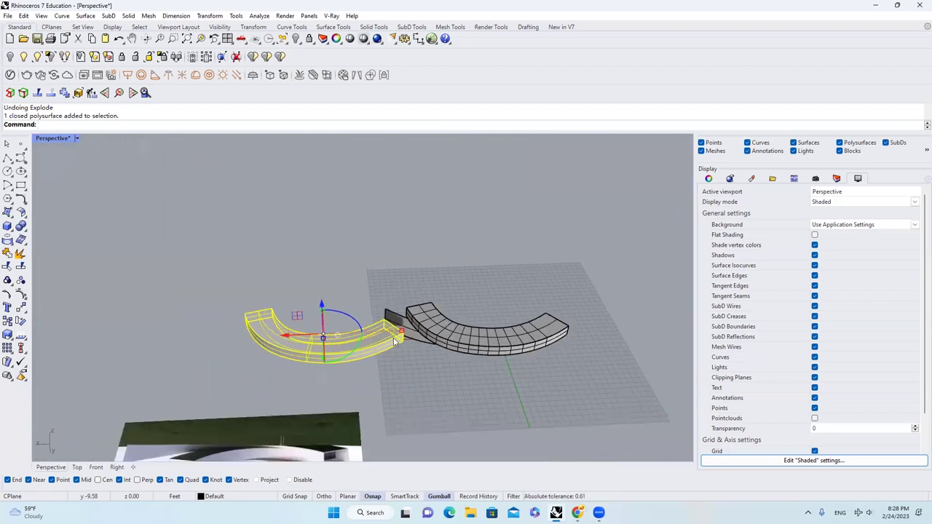
{"action": "scroll", "coordinate": [394, 342], "scroll_direction": "up", "scroll_amount": 2}
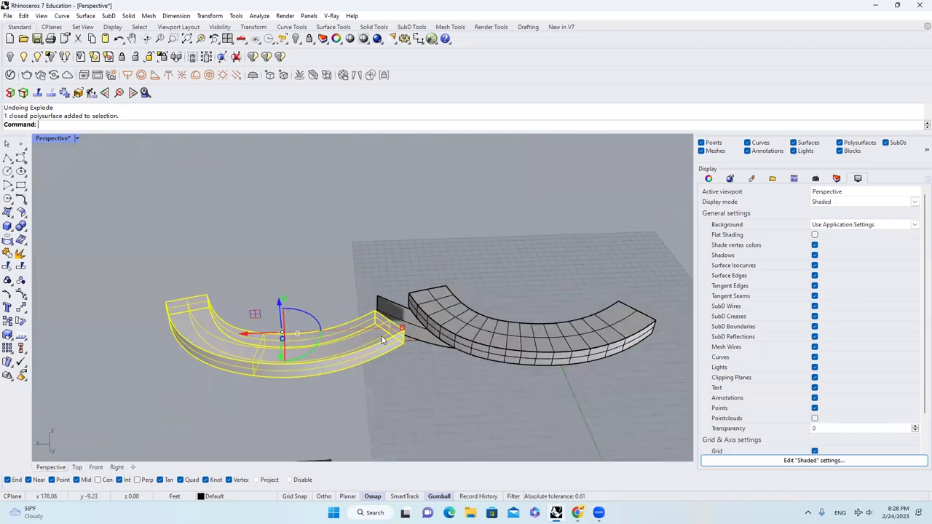
{"action": "left_click", "coordinate": [318, 229]}
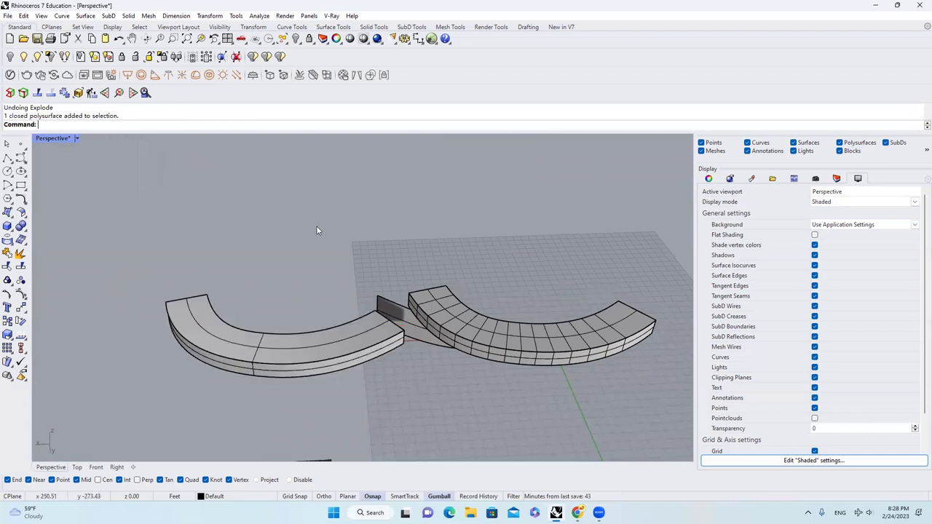
{"action": "left_click", "coordinate": [272, 341]}
{"action": "scroll", "coordinate": [350, 334], "scroll_direction": "down", "scroll_amount": 1}
{"action": "right_click_drag", "start_coordinate": [350, 333], "coordinate": [255, 346]}
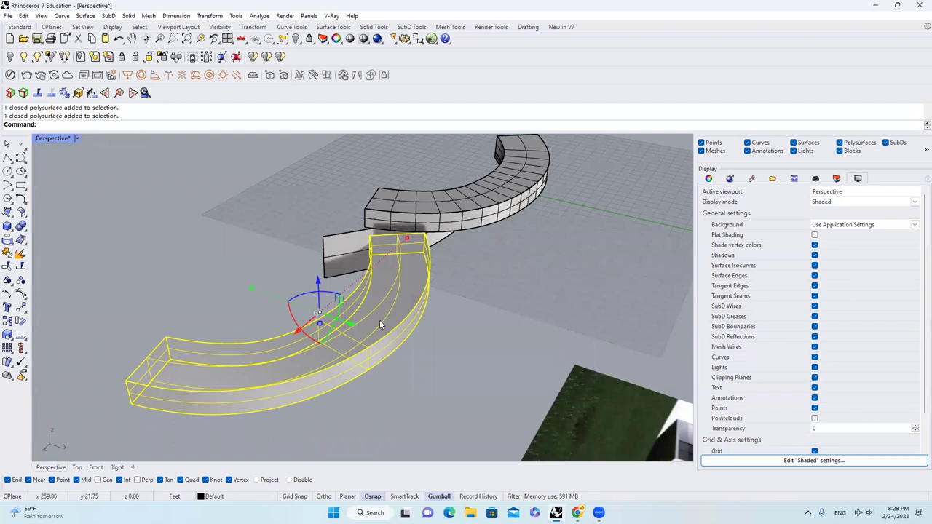
- Explode the loose-offset solid into separate surfaces
{"action": "scroll", "coordinate": [440, 310], "scroll_direction": "down", "scroll_amount": 3}
{"action": "mouse_move", "coordinate": [391, 321]}
{"action": "right_mouse_down"}
{"action": "mouse_move", "coordinate": [316, 336]}
{"action": "mouse_move", "coordinate": [286, 308]}
{"action": "mouse_move", "coordinate": [404, 312]}
{"action": "right_mouse_up"}
{"action": "left_click", "coordinate": [22, 254]}
{"action": "right_click_drag", "start_coordinate": [338, 290], "coordinate": [410, 311]}
{"action": "key", "text": "Escape"}
- Rebuild the loose-offset solid's top face with 8 points and degree 7 in both U and V
{"action": "left_click", "coordinate": [410, 311]}
{"action": "type", "text": "rebuild"}
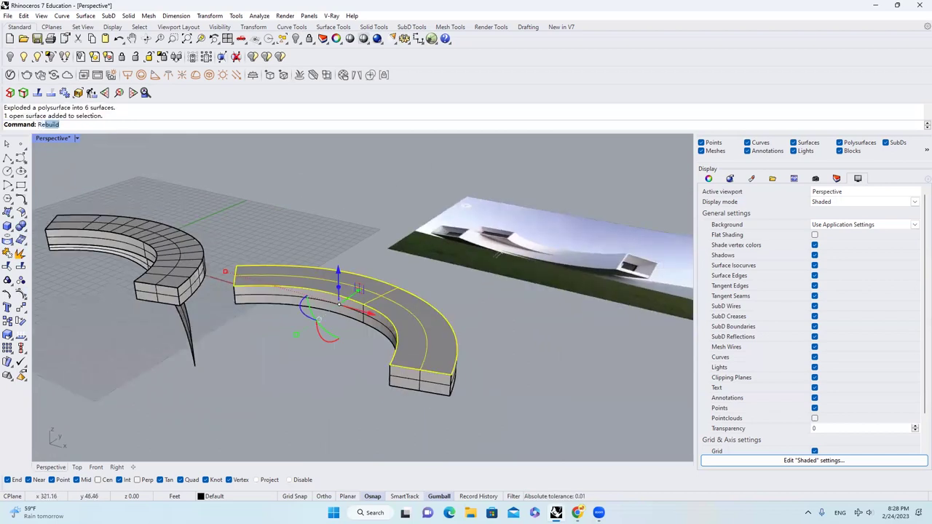
{"action": "key", "text": "Return"}
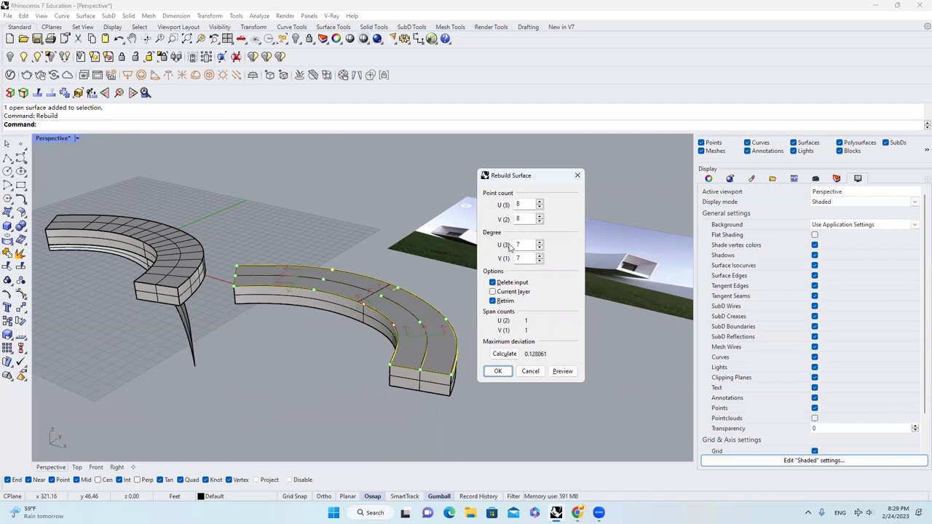
{"action": "left_click", "coordinate": [531, 372]}
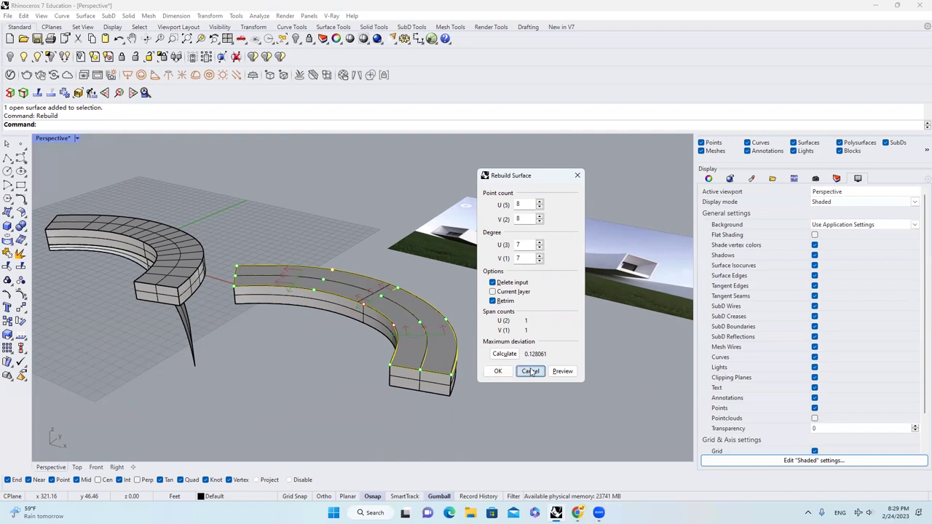
{"action": "double_click", "coordinate": [526, 204]}
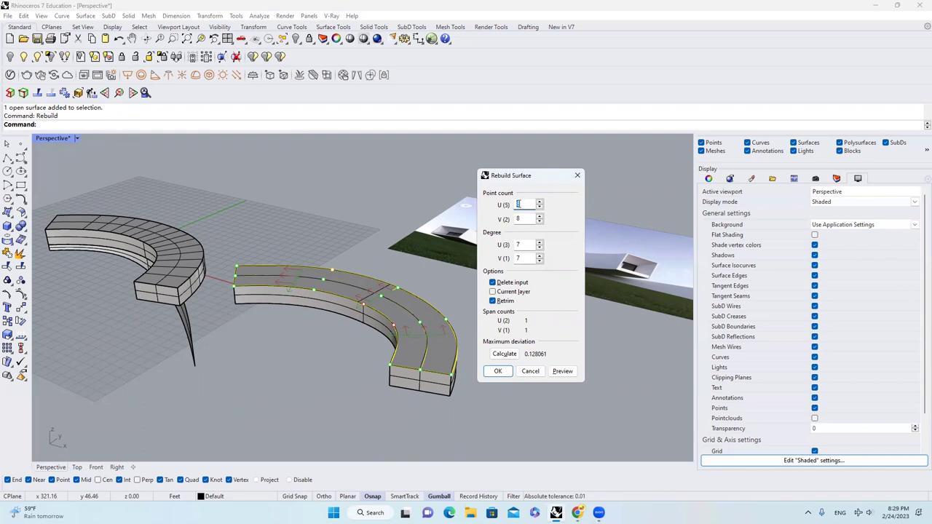
{"action": "left_click", "coordinate": [498, 370]}
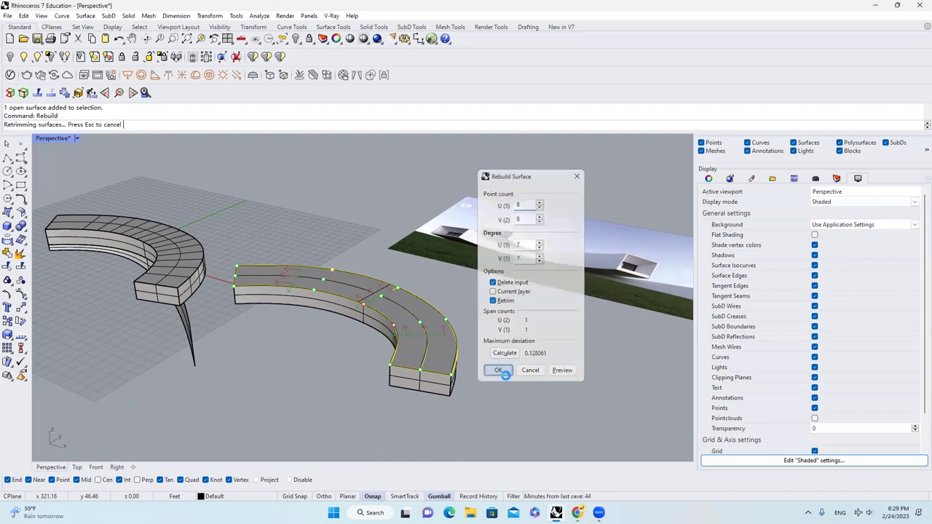
- Show the rebuilt top face's control points to check their distribution, and undo the rebuild
{"action": "left_click", "coordinate": [25, 294]}
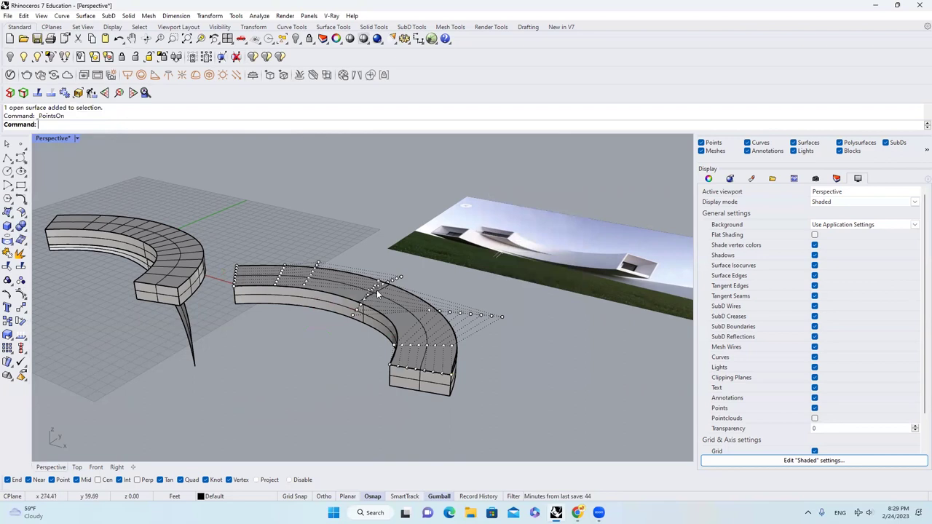
{"action": "scroll", "coordinate": [376, 290], "scroll_direction": "up", "scroll_amount": 3}
{"action": "scroll", "coordinate": [419, 304], "scroll_direction": "down", "scroll_amount": 3}
{"action": "scroll", "coordinate": [439, 322], "scroll_direction": "up", "scroll_amount": 2}
{"action": "key", "text": "ctrl+z"}
{"action": "left_click", "coordinate": [428, 333]}
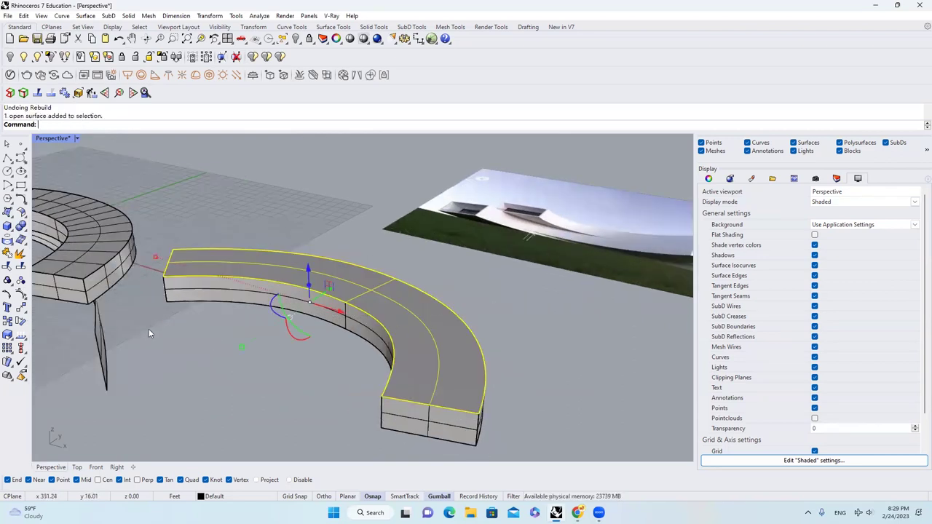
{"action": "key", "text": "Escape"}
{"action": "left_click", "coordinate": [430, 333]}
{"action": "type", "text": "Rebuild"}
{"action": "key", "text": "Return"}
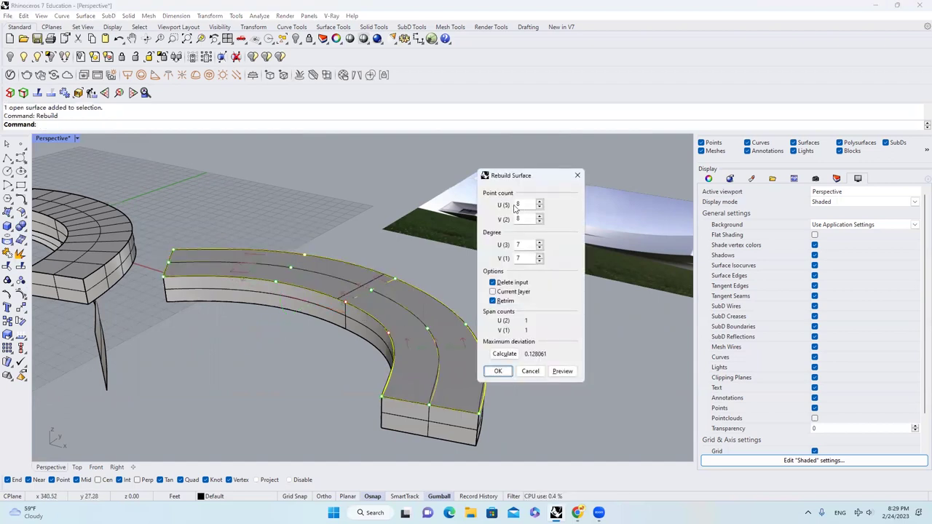
{"action": "left_click", "coordinate": [531, 370]}
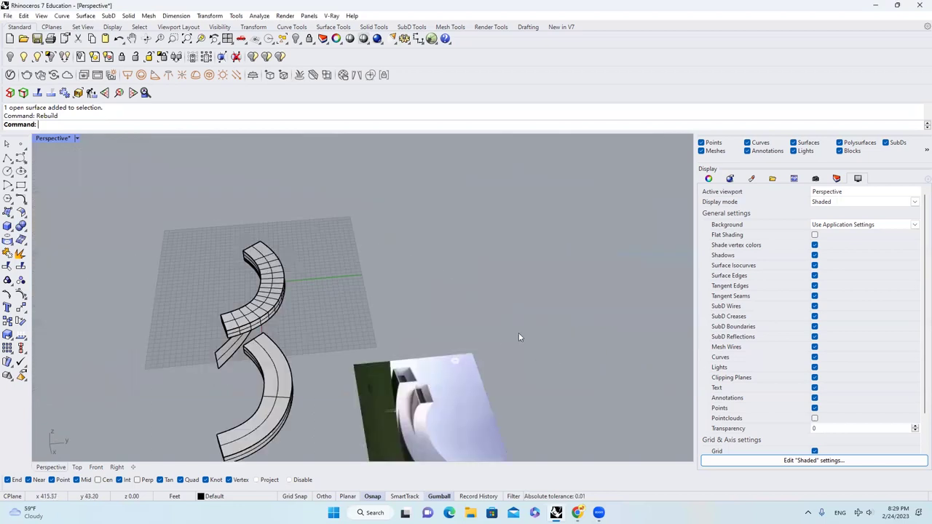
{"action": "right_click_drag", "start_coordinate": [519, 333], "coordinate": [626, 343]}
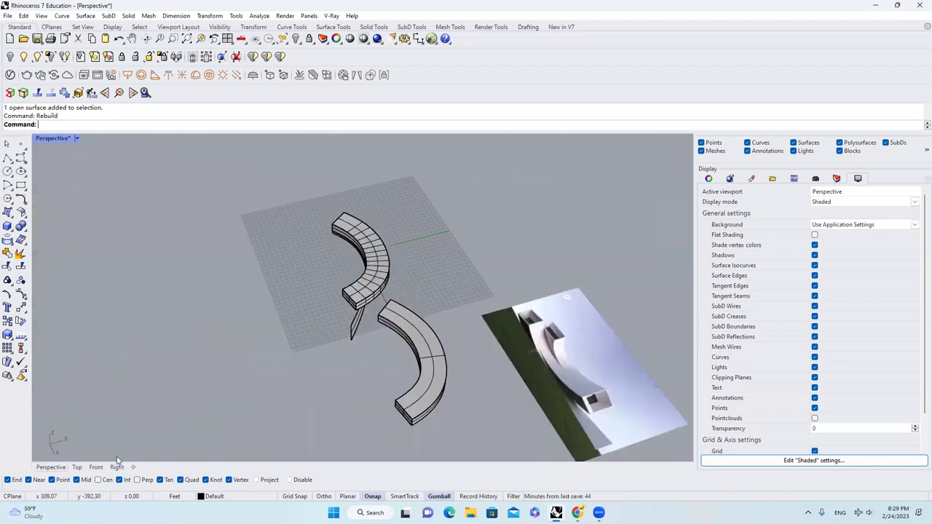
- Compare the loose and regular offset solids in plan, and return to the perspective view
{"action": "left_click", "coordinate": [78, 468]}
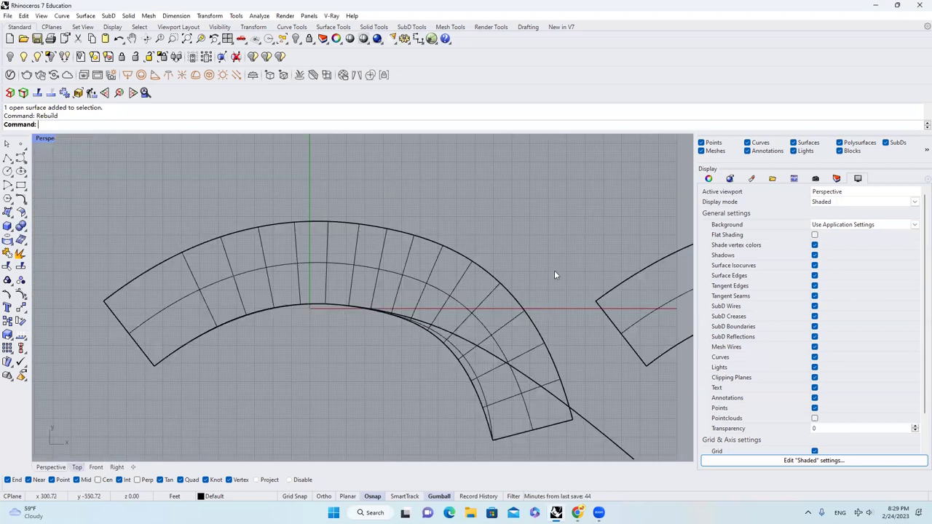
{"action": "scroll", "coordinate": [524, 283], "scroll_direction": "down", "scroll_amount": 4}
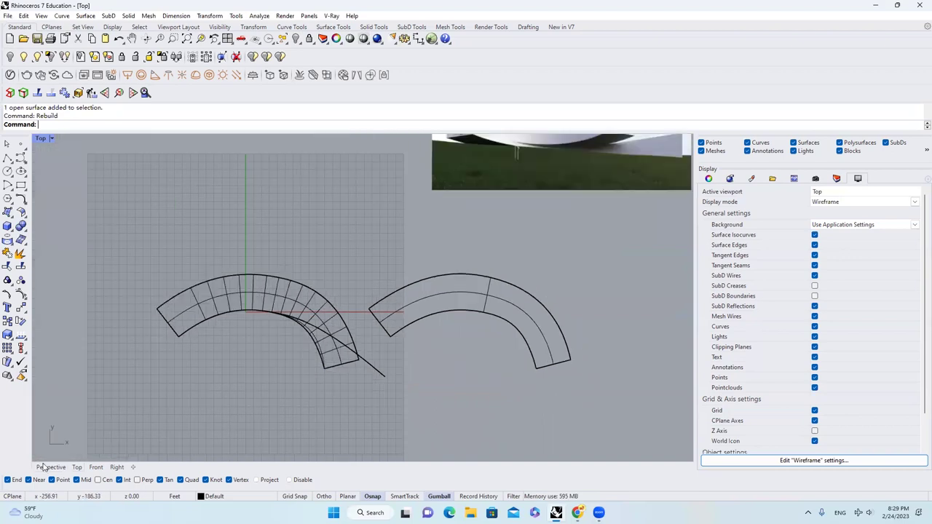
{"action": "left_click", "coordinate": [51, 467]}
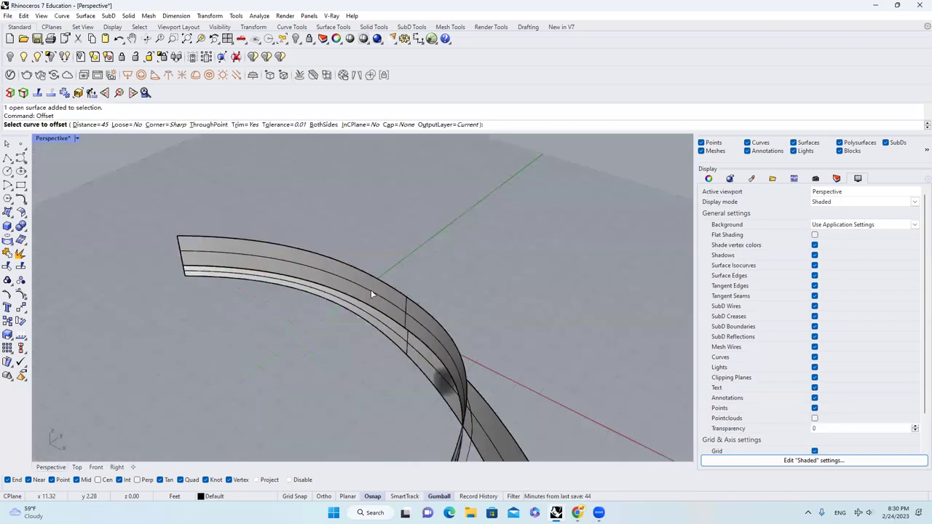
- Offset the inner arched surface by 45 as a loose solid with sharp corners, deleting the input surface
{"action": "type", "text": "OffsetSrf"}
{"action": "key", "text": "Return"}
{"action": "left_click", "coordinate": [436, 329]}
{"action": "right_click_drag", "start_coordinate": [435, 328], "coordinate": [492, 263]}
{"action": "key", "text": "Return"}
{"action": "key", "text": "Escape"}
- Examine the zebra stripes on the arched solid's faces with vertical, thinnest stripes, and close the analysis
{"action": "scroll", "coordinate": [432, 267], "scroll_direction": "down", "scroll_amount": 2}
{"action": "left_click_drag", "start_coordinate": [430, 310], "coordinate": [359, 234]}
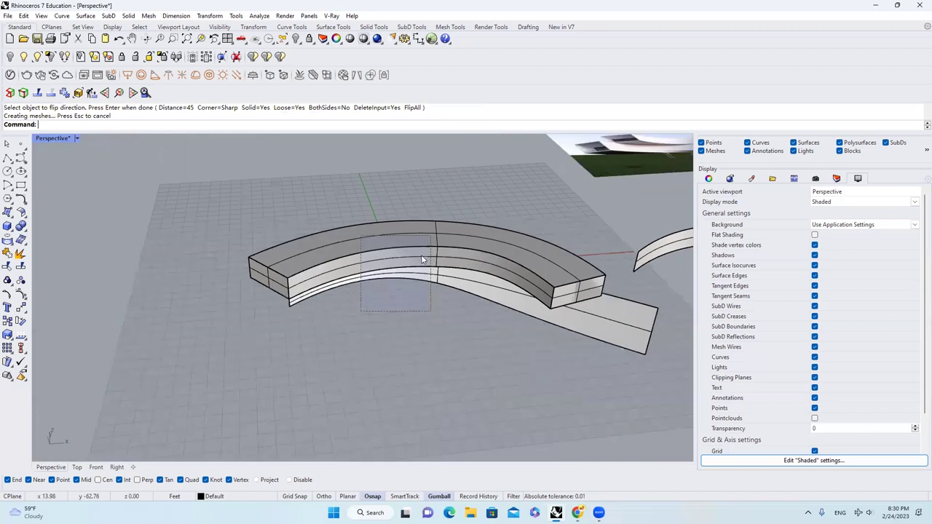
{"action": "left_click_drag", "start_coordinate": [421, 259], "coordinate": [416, 250]}
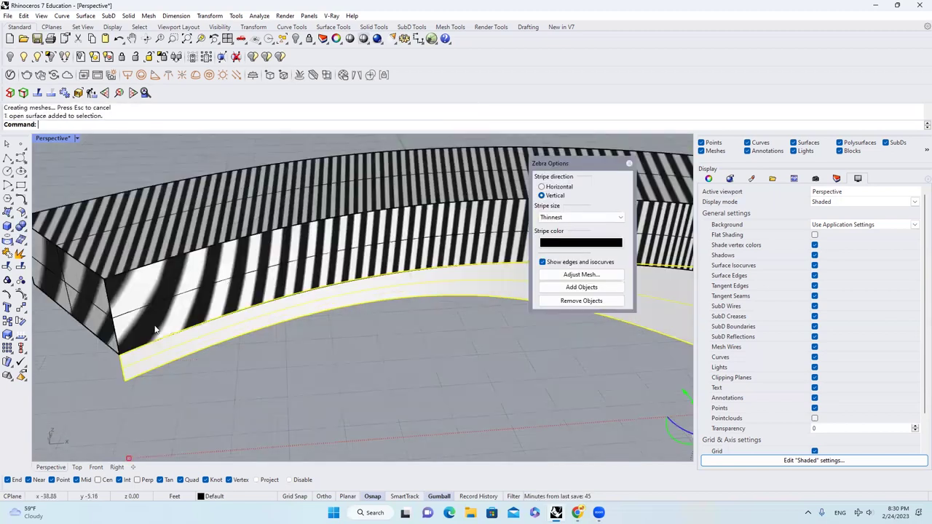
{"action": "left_click", "coordinate": [24, 334]}
{"action": "left_click", "coordinate": [306, 313]}
{"action": "right_click_drag", "start_coordinate": [305, 310], "coordinate": [287, 326]}
{"action": "right_click_drag", "start_coordinate": [284, 288], "coordinate": [515, 179]}
{"action": "left_click", "coordinate": [629, 163]}
- Examine the house in the reference photo and compare it with the model's solid and base wall from a low viewpoint
{"action": "mouse_move", "coordinate": [568, 218]}
{"action": "right_mouse_down"}
{"action": "mouse_move", "coordinate": [528, 258]}
{"action": "mouse_move", "coordinate": [522, 197]}
{"action": "mouse_move", "coordinate": [549, 233]}
{"action": "mouse_move", "coordinate": [514, 265]}
{"action": "mouse_move", "coordinate": [505, 247]}
{"action": "mouse_move", "coordinate": [437, 280]}
{"action": "mouse_move", "coordinate": [359, 294]}
{"action": "mouse_move", "coordinate": [378, 332]}
{"action": "right_mouse_up"}
{"action": "scroll", "coordinate": [357, 294], "scroll_direction": "down", "scroll_amount": 2}
{"action": "scroll", "coordinate": [224, 394], "scroll_direction": "down", "scroll_amount": 6}
{"action": "scroll", "coordinate": [551, 280], "scroll_direction": "up", "scroll_amount": 5}
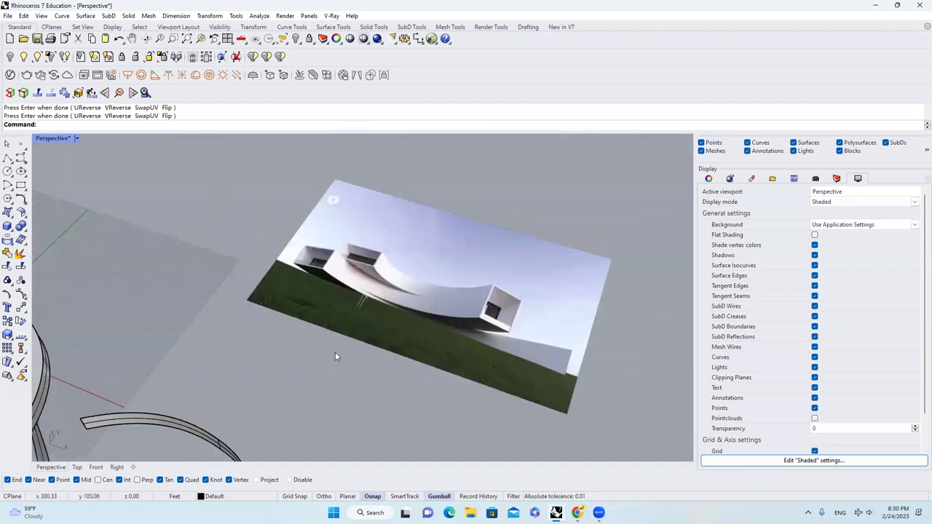
{"action": "right_click_drag", "start_coordinate": [335, 356], "coordinate": [379, 419]}
{"action": "scroll", "coordinate": [497, 280], "scroll_direction": "up", "scroll_amount": 4}
{"action": "right_click_drag", "start_coordinate": [543, 286], "coordinate": [301, 309]}
{"action": "scroll", "coordinate": [391, 323], "scroll_direction": "up", "scroll_amount": 3}
{"action": "left_click", "coordinate": [391, 323]}
{"action": "scroll", "coordinate": [443, 285], "scroll_direction": "up", "scroll_amount": 4}
{"action": "scroll", "coordinate": [440, 306], "scroll_direction": "down", "scroll_amount": 5}
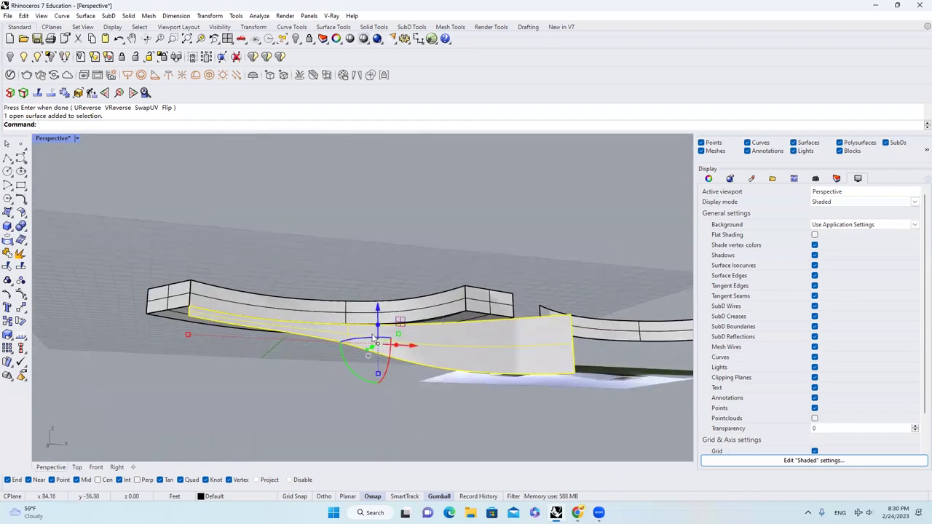
{"action": "right_click_drag", "start_coordinate": [374, 339], "coordinate": [394, 366]}
{"action": "scroll", "coordinate": [521, 289], "scroll_direction": "up", "scroll_amount": 4}
- Delete the spare arched surface beside the main model
{"action": "left_click", "coordinate": [522, 292]}
{"action": "right_click_drag", "start_coordinate": [520, 293], "coordinate": [498, 315]}
{"action": "type", "text": "e"}
{"action": "key", "text": "space"}
{"action": "scroll", "coordinate": [593, 224], "scroll_direction": "down", "scroll_amount": 4}
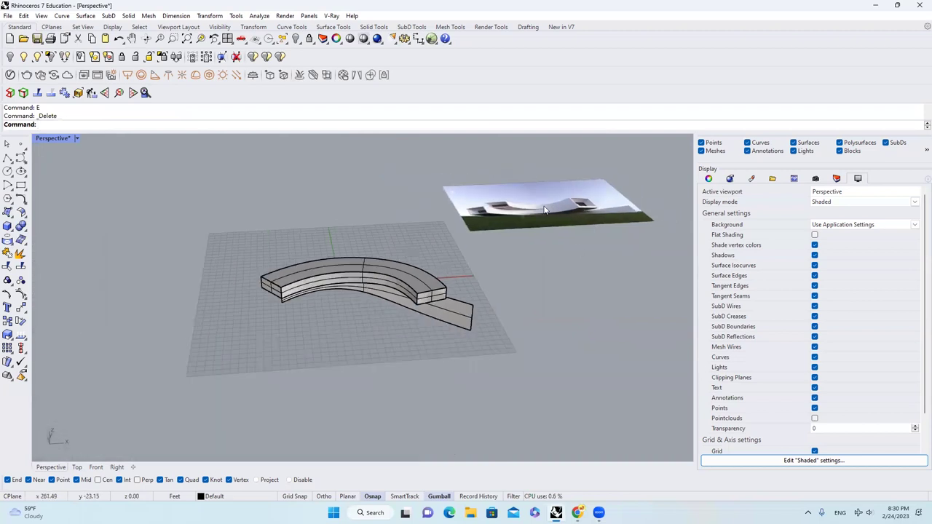
- Match the photo's low viewing angle and replace the old named view with this view, saved as Perspective
{"action": "scroll", "coordinate": [547, 211], "scroll_direction": "up", "scroll_amount": 10}
{"action": "scroll", "coordinate": [548, 216], "scroll_direction": "down", "scroll_amount": 8}
{"action": "right_click_drag", "start_coordinate": [341, 334], "coordinate": [383, 314]}
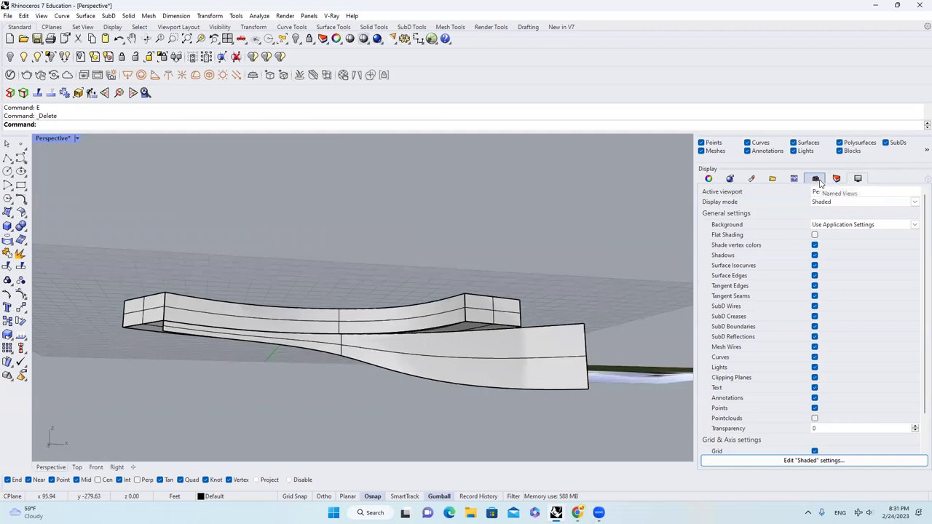
{"action": "left_click", "coordinate": [816, 180]}
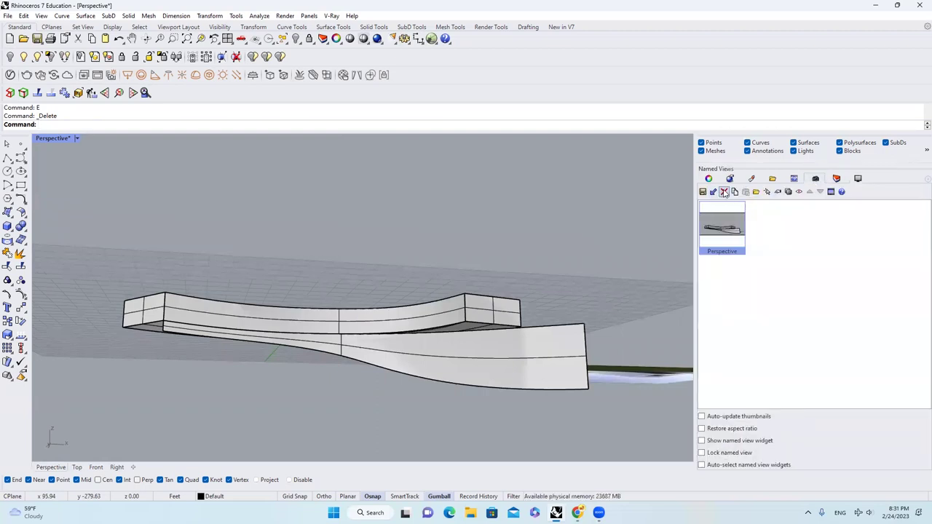
{"action": "left_click", "coordinate": [723, 192]}
{"action": "left_click", "coordinate": [704, 192]}
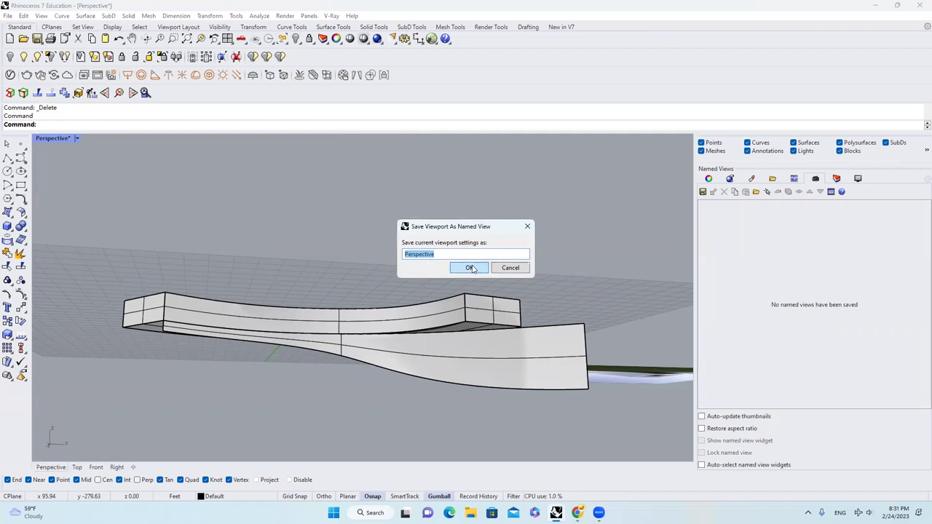
{"action": "left_click", "coordinate": [470, 268]}
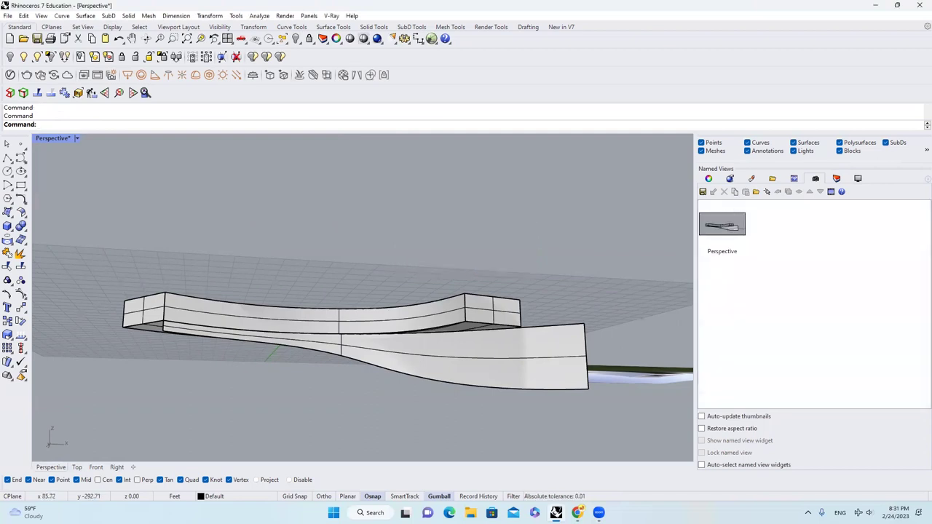
- Orbit away from the low viewpoint and restore the Perspective named view to check it
{"action": "right_click_drag", "start_coordinate": [536, 275], "coordinate": [510, 313]}
{"action": "scroll", "coordinate": [525, 305], "scroll_direction": "down", "scroll_amount": 4}
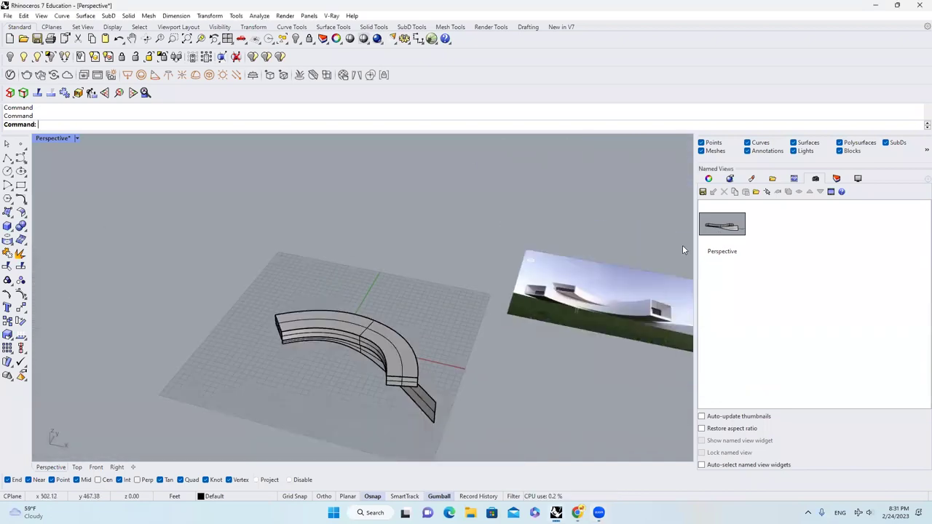
{"action": "double_click", "coordinate": [720, 233]}
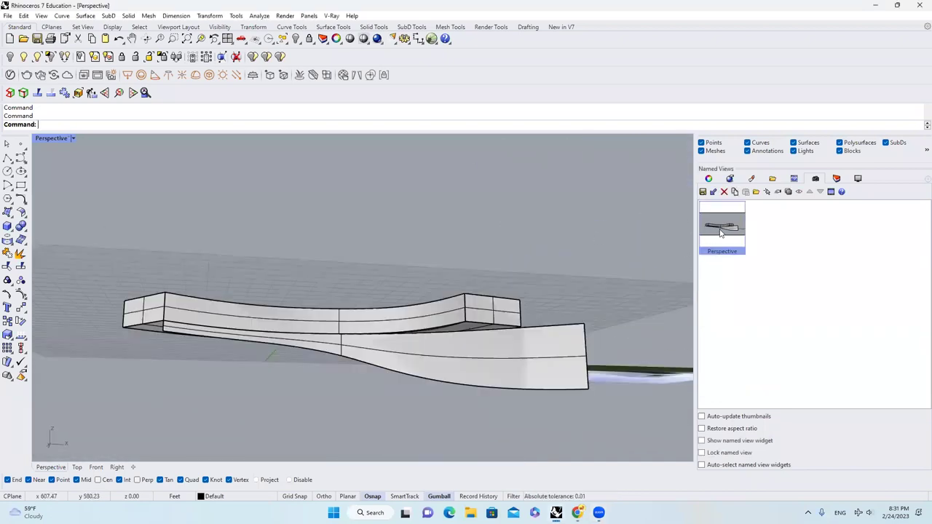
- Explode the arched solid and delete all its faces except the inner curved surface
{"action": "right_click_drag", "start_coordinate": [440, 313], "coordinate": [204, 300]}
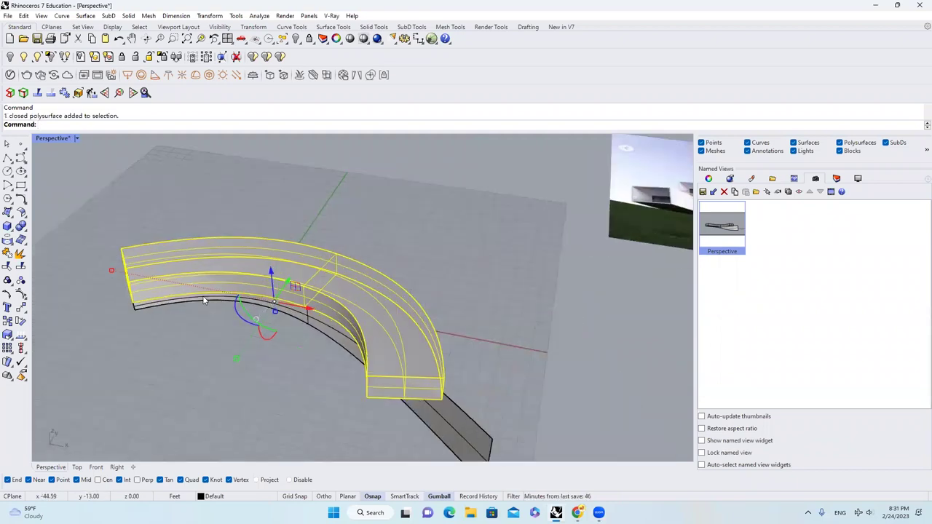
{"action": "left_click", "coordinate": [20, 253]}
{"action": "right_click_drag", "start_coordinate": [268, 241], "coordinate": [304, 283]}
{"action": "scroll", "coordinate": [317, 307], "scroll_direction": "up", "scroll_amount": 3}
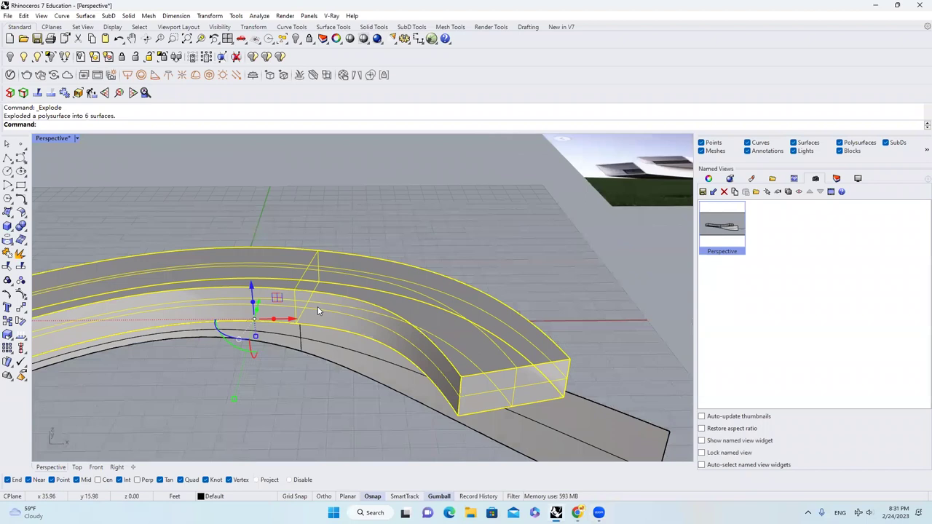
{"action": "left_click", "coordinate": [318, 307], "text": "ctrl"}
{"action": "scroll", "coordinate": [317, 306], "scroll_direction": "down", "scroll_amount": 5}
{"action": "type", "text": "E"}
{"action": "right_click_drag", "start_coordinate": [420, 307], "coordinate": [364, 365]}
{"action": "key", "text": "Delete"}
- Show the inner arched surface's control points and shift those at the end nearest the base wall inward along X
{"action": "left_click", "coordinate": [386, 342]}
{"action": "left_click", "coordinate": [24, 294]}
{"action": "left_click_drag", "start_coordinate": [343, 385], "coordinate": [393, 449]}
{"action": "right_click_drag", "start_coordinate": [388, 428], "coordinate": [398, 436]}
{"action": "scroll", "coordinate": [398, 435], "scroll_direction": "up", "scroll_amount": 2}
{"action": "left_click", "coordinate": [403, 438]}
{"action": "left_click_drag", "start_coordinate": [402, 437], "coordinate": [384, 439]}
{"action": "key", "text": "Escape"}
{"action": "key", "text": "Escape"}
- Offset the reshaped inner surface by 45 as a loose solid
{"action": "right_click_drag", "start_coordinate": [368, 379], "coordinate": [352, 334]}
{"action": "left_click", "coordinate": [325, 307]}
{"action": "type", "text": "OffsetSrf"}
{"action": "key", "text": "Return"}
{"action": "left_click", "coordinate": [328, 313]}
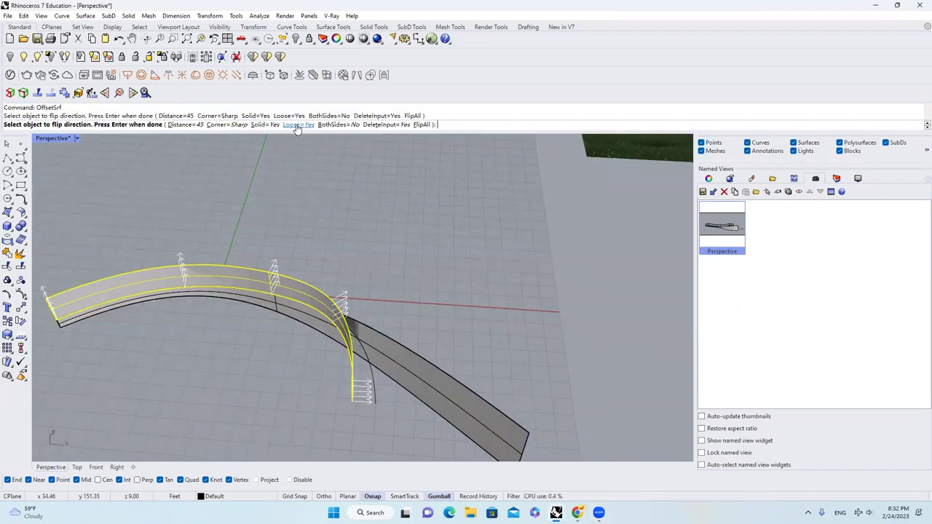
{"action": "key", "text": "Return"}
- Compare the offset solid in the Perspective named view with the house in the reference photo
{"action": "double_click", "coordinate": [738, 237]}
{"action": "right_click_drag", "start_coordinate": [497, 333], "coordinate": [514, 252]}
{"action": "scroll", "coordinate": [514, 253], "scroll_direction": "down", "scroll_amount": 4}
{"action": "scroll", "coordinate": [514, 253], "scroll_direction": "up", "scroll_amount": 6}
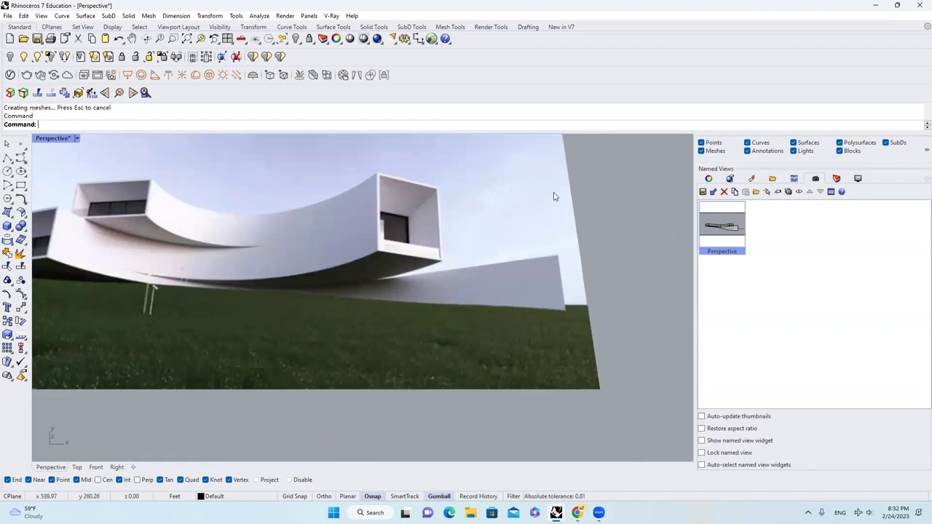
{"action": "scroll", "coordinate": [555, 196], "scroll_direction": "down", "scroll_amount": 8}
{"action": "right_click_drag", "start_coordinate": [461, 225], "coordinate": [520, 212]}
{"action": "double_click", "coordinate": [702, 235]}
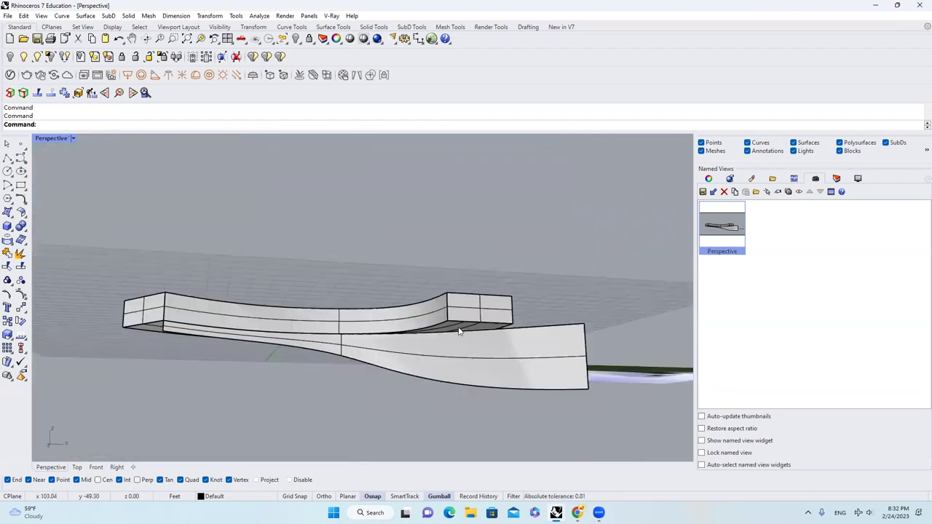
- Undo the last surface offset
{"action": "right_click_drag", "start_coordinate": [491, 334], "coordinate": [412, 379]}
{"action": "scroll", "coordinate": [427, 352], "scroll_direction": "down", "scroll_amount": 8}
{"action": "key", "text": "ctrl+z"}
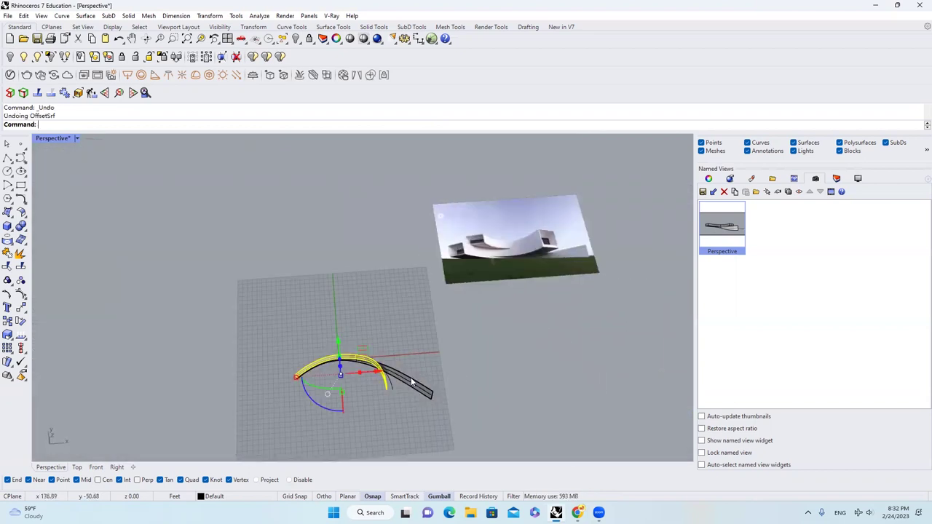
- Show the inner arched surface's control points and shift the selected points near its bend inward along X
{"action": "scroll", "coordinate": [389, 378], "scroll_direction": "up", "scroll_amount": 5}
{"action": "scroll", "coordinate": [388, 378], "scroll_direction": "up", "scroll_amount": 2}
{"action": "scroll", "coordinate": [329, 288], "scroll_direction": "down", "scroll_amount": 6}
{"action": "scroll", "coordinate": [369, 355], "scroll_direction": "up", "scroll_amount": 6}
{"action": "right_click_drag", "start_coordinate": [368, 355], "coordinate": [351, 342]}
{"action": "left_click", "coordinate": [20, 294]}
{"action": "left_click_drag", "start_coordinate": [343, 330], "coordinate": [363, 373]}
{"action": "left_click_drag", "start_coordinate": [380, 369], "coordinate": [363, 364]}
{"action": "mouse_move", "coordinate": [363, 364]}
{"action": "right_mouse_down"}
{"action": "mouse_move", "coordinate": [373, 348]}
{"action": "mouse_move", "coordinate": [363, 364]}
{"action": "right_mouse_up"}
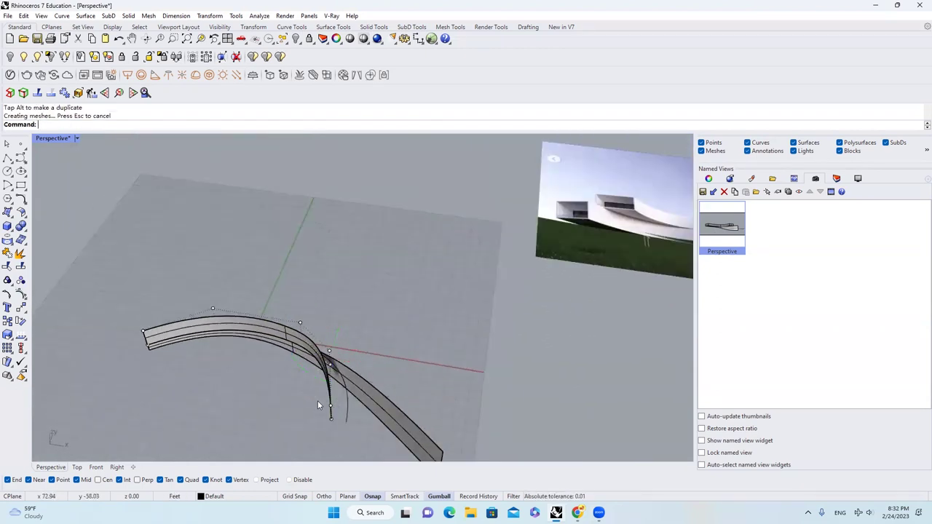
- Shift the arched surface's end control points and the neighbouring bend points slightly further inward, and hide the points
{"action": "left_click_drag", "start_coordinate": [317, 401], "coordinate": [340, 433]}
{"action": "scroll", "coordinate": [364, 393], "scroll_direction": "up", "scroll_amount": 2}
{"action": "left_click_drag", "start_coordinate": [364, 418], "coordinate": [356, 418]}
{"action": "left_click_drag", "start_coordinate": [319, 326], "coordinate": [338, 365]}
{"action": "left_click_drag", "start_coordinate": [358, 350], "coordinate": [348, 348]}
{"action": "key", "text": "Escape"}
{"action": "key", "text": "Escape"}
- Try offsetting the reshaped inner surface into a loose solid, and undo the offset
{"action": "right_click_drag", "start_coordinate": [329, 357], "coordinate": [277, 382]}
{"action": "scroll", "coordinate": [335, 357], "scroll_direction": "down", "scroll_amount": 4}
{"action": "left_click", "coordinate": [332, 356]}
{"action": "type", "text": "Of"}
{"action": "key", "text": "Return"}
{"action": "key", "text": "Return"}
{"action": "scroll", "coordinate": [411, 255], "scroll_direction": "up", "scroll_amount": 4}
{"action": "key", "text": "ctrl+z"}
- Adjust the inner arched surface's control points near the bend and the end beside the base wall
{"action": "left_click", "coordinate": [21, 295]}
{"action": "scroll", "coordinate": [330, 352], "scroll_direction": "up", "scroll_amount": 4}
{"action": "left_click_drag", "start_coordinate": [287, 385], "coordinate": [310, 403]}
{"action": "scroll", "coordinate": [312, 404], "scroll_direction": "down", "scroll_amount": 4}
{"action": "right_click_drag", "start_coordinate": [312, 404], "coordinate": [336, 378]}
{"action": "scroll", "coordinate": [342, 426], "scroll_direction": "up", "scroll_amount": 2}
{"action": "left_click_drag", "start_coordinate": [308, 404], "coordinate": [359, 425]}
{"action": "right_click_drag", "start_coordinate": [327, 416], "coordinate": [348, 394]}
{"action": "scroll", "coordinate": [313, 351], "scroll_direction": "up", "scroll_amount": 4}
{"action": "left_click_drag", "start_coordinate": [275, 277], "coordinate": [308, 309]}
{"action": "scroll", "coordinate": [339, 295], "scroll_direction": "down", "scroll_amount": 6}
{"action": "right_click_drag", "start_coordinate": [338, 294], "coordinate": [357, 222]}
{"action": "key", "text": "Escape"}
- Show the arched surface's control points again and move the selected points near the bend slightly outward along X
{"action": "left_click", "coordinate": [331, 302]}
{"action": "right_click_drag", "start_coordinate": [358, 320], "coordinate": [399, 357]}
{"action": "key", "text": "F10"}
{"action": "right_click_drag", "start_coordinate": [350, 296], "coordinate": [382, 297]}
{"action": "left_click_drag", "start_coordinate": [348, 295], "coordinate": [380, 326]}
{"action": "left_click_drag", "start_coordinate": [395, 329], "coordinate": [404, 334]}
{"action": "key", "text": "Escape"}
{"action": "key", "text": "Escape"}
- Offset the adjusted inner arched surface by 45 into a loose solid with sharp corners
{"action": "right_click_drag", "start_coordinate": [363, 328], "coordinate": [428, 291]}
{"action": "left_click", "coordinate": [417, 282]}
{"action": "type", "text": "offsetsrf"}
{"action": "key", "text": "Return"}
{"action": "key", "text": "Return"}
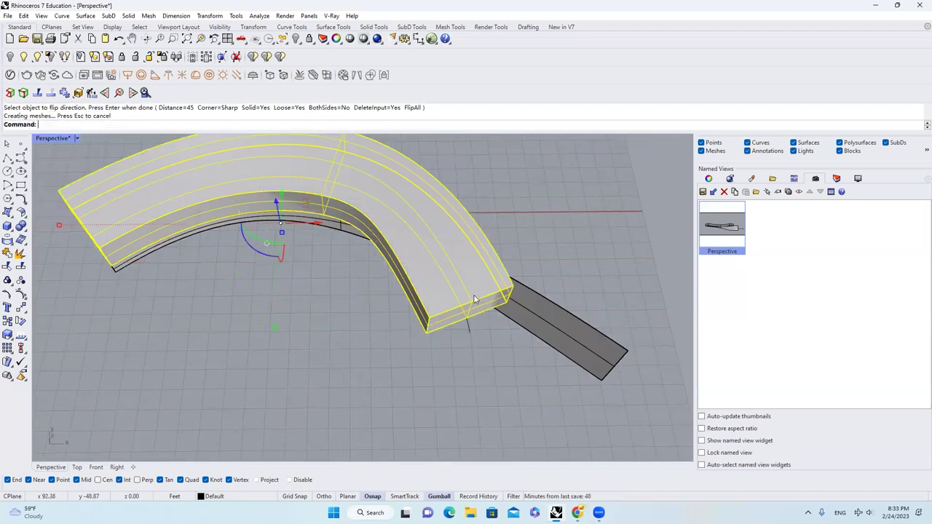
{"action": "key", "text": "Escape"}
- Compare the new arched solid in the named view with the photo, examining the upper branching volume
{"action": "double_click", "coordinate": [732, 240]}
{"action": "right_click_drag", "start_coordinate": [533, 323], "coordinate": [535, 287]}
{"action": "key", "text": "Home"}
{"action": "scroll", "coordinate": [369, 345], "scroll_direction": "down", "scroll_amount": 3}
{"action": "mouse_move", "coordinate": [400, 345]}
{"action": "right_mouse_down"}
{"action": "mouse_move", "coordinate": [330, 332]}
{"action": "mouse_move", "coordinate": [408, 342]}
{"action": "right_mouse_up"}
{"action": "scroll", "coordinate": [491, 280], "scroll_direction": "up", "scroll_amount": 5}
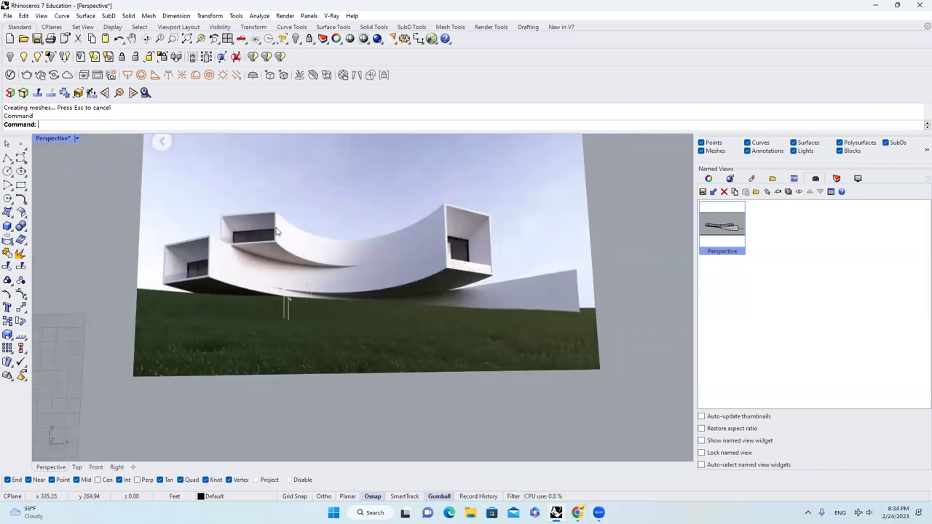
{"action": "scroll", "coordinate": [529, 233], "scroll_direction": "down", "scroll_amount": 10}
{"action": "scroll", "coordinate": [422, 314], "scroll_direction": "up", "scroll_amount": 6}
{"action": "right_click_drag", "start_coordinate": [463, 325], "coordinate": [412, 359]}
{"action": "scroll", "coordinate": [388, 348], "scroll_direction": "up", "scroll_amount": 5}
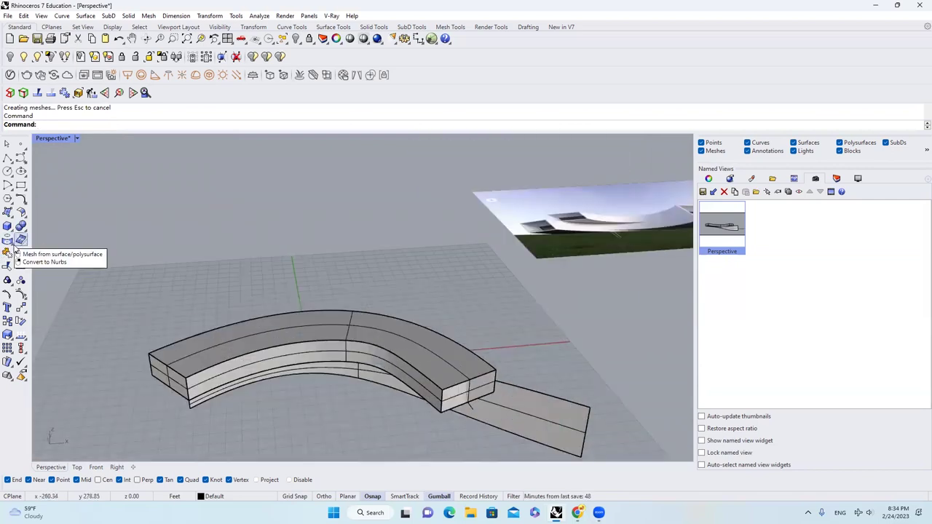
- Duplicate the arched solid's inner top edge as a curve and show the curve's control points
{"action": "left_click", "coordinate": [11, 247]}
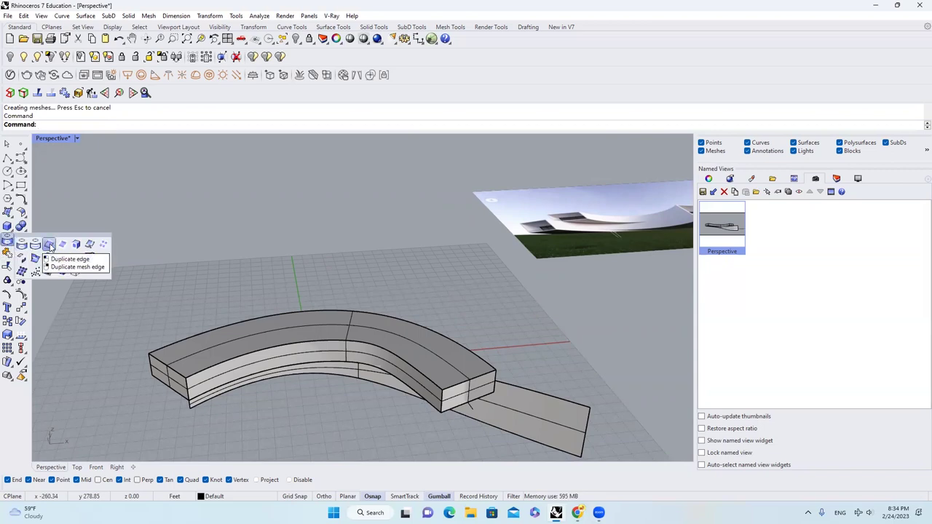
{"action": "left_click", "coordinate": [50, 248]}
{"action": "left_click", "coordinate": [404, 357]}
{"action": "right_click_drag", "start_coordinate": [412, 357], "coordinate": [383, 329]}
{"action": "key", "text": "Return"}
{"action": "left_click", "coordinate": [21, 294]}
{"action": "scroll", "coordinate": [380, 336], "scroll_direction": "up", "scroll_amount": 4}
{"action": "scroll", "coordinate": [379, 340], "scroll_direction": "up", "scroll_amount": 3}
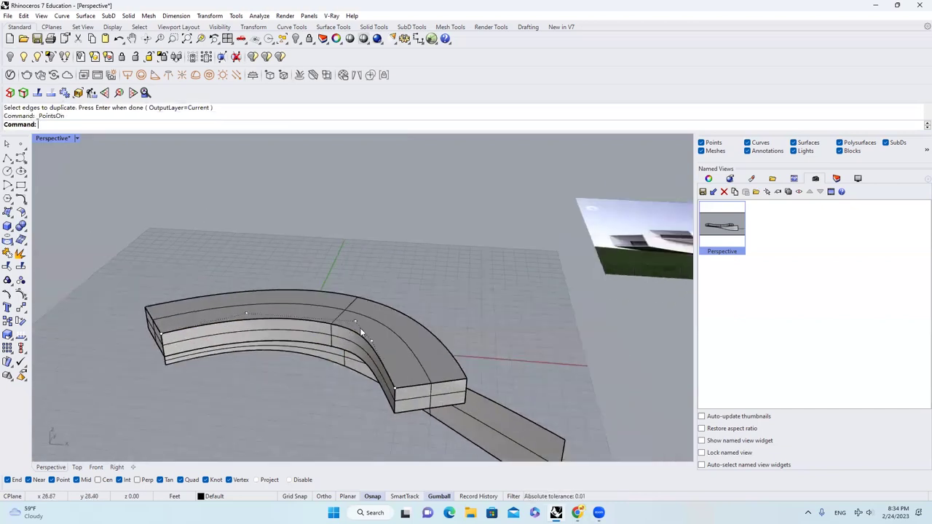
- Move the duplicated edge curve's free end control point inward along X, away from the arched solid
{"action": "left_click", "coordinate": [365, 344]}
{"action": "left_click", "coordinate": [376, 362]}
{"action": "scroll", "coordinate": [377, 360], "scroll_direction": "down", "scroll_amount": 5}
{"action": "left_click_drag", "start_coordinate": [178, 322], "coordinate": [312, 347]}
{"action": "scroll", "coordinate": [257, 348], "scroll_direction": "down", "scroll_amount": 4}
{"action": "scroll", "coordinate": [275, 341], "scroll_direction": "up", "scroll_amount": 4}
- Shift the control point beside the curve's free end and the end point itself further inward along X
{"action": "left_click", "coordinate": [290, 300]}
{"action": "scroll", "coordinate": [285, 295], "scroll_direction": "down", "scroll_amount": 2}
{"action": "left_click_drag", "start_coordinate": [280, 264], "coordinate": [278, 276]}
{"action": "key", "text": "ctrl+z"}
{"action": "left_click_drag", "start_coordinate": [309, 294], "coordinate": [326, 297]}
{"action": "scroll", "coordinate": [303, 298], "scroll_direction": "up", "scroll_amount": 8}
{"action": "left_click", "coordinate": [206, 350]}
{"action": "left_click_drag", "start_coordinate": [244, 350], "coordinate": [268, 350]}
{"action": "scroll", "coordinate": [273, 347], "scroll_direction": "down", "scroll_amount": 10}
{"action": "scroll", "coordinate": [527, 194], "scroll_direction": "up", "scroll_amount": 9}
{"action": "scroll", "coordinate": [525, 195], "scroll_direction": "down", "scroll_amount": 7}
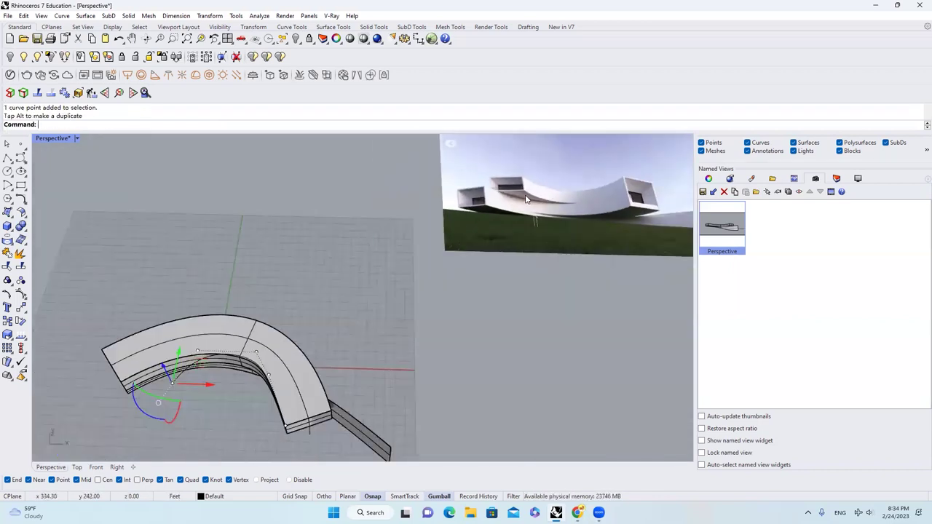
- Check the branching volume in the reference photo and undo the last control point moves on the curve
{"action": "scroll", "coordinate": [539, 204], "scroll_direction": "down", "scroll_amount": 3}
{"action": "scroll", "coordinate": [303, 300], "scroll_direction": "up", "scroll_amount": 3}
{"action": "scroll", "coordinate": [301, 343], "scroll_direction": "down", "scroll_amount": 2}
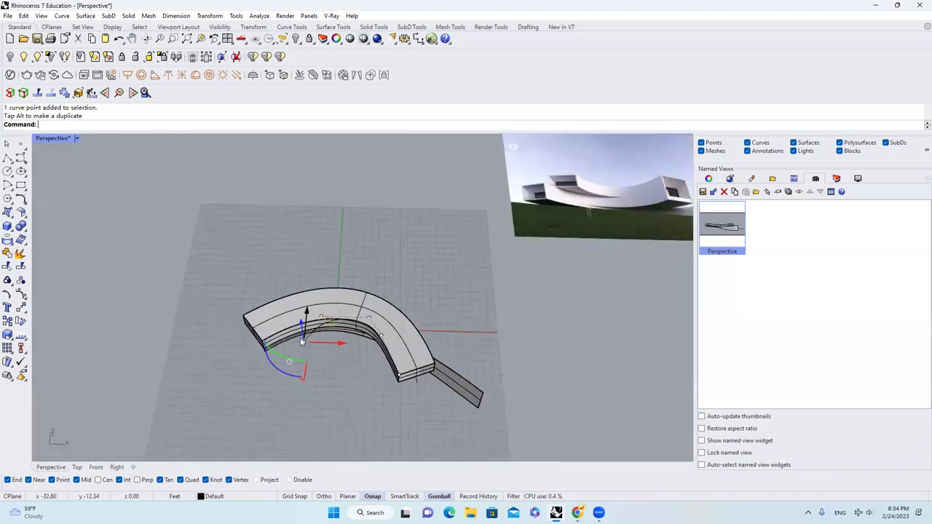
{"action": "scroll", "coordinate": [301, 342], "scroll_direction": "up", "scroll_amount": 8}
{"action": "left_click", "coordinate": [337, 326]}
{"action": "key", "text": "ctrl+z"}
{"action": "scroll", "coordinate": [458, 291], "scroll_direction": "up", "scroll_amount": 6}
{"action": "key", "text": "ctrl+z"}
- Move the control point next to the curve's free end inward along X
{"action": "left_click", "coordinate": [219, 276]}
{"action": "left_click", "coordinate": [250, 300]}
{"action": "left_click", "coordinate": [251, 300]}
{"action": "left_click_drag", "start_coordinate": [242, 256], "coordinate": [282, 259]}
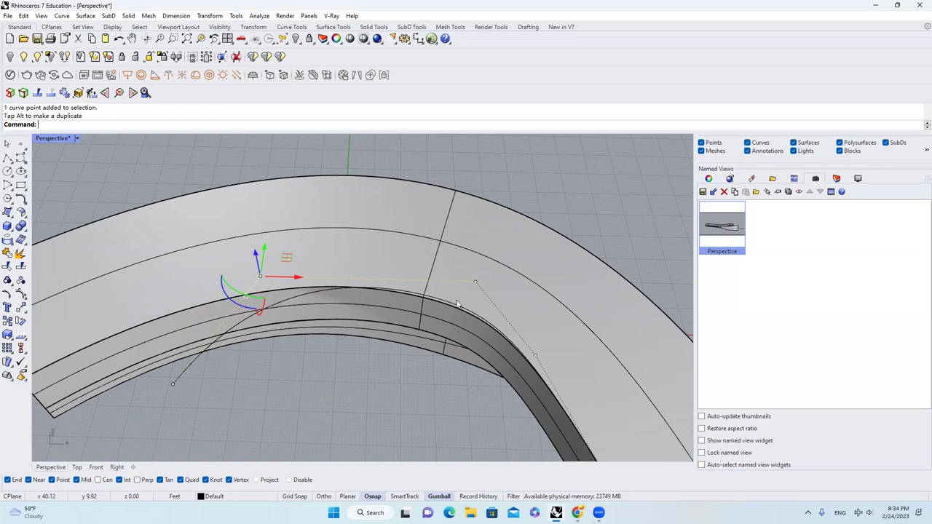
- Nudge the same control point slightly along Y, undoing a first larger move, and clear the selection
{"action": "left_click_drag", "start_coordinate": [268, 248], "coordinate": [274, 191]}
{"action": "key", "text": "ctrl+z"}
{"action": "right_click_drag", "start_coordinate": [272, 246], "coordinate": [182, 234]}
{"action": "left_click_drag", "start_coordinate": [276, 255], "coordinate": [268, 265]}
{"action": "scroll", "coordinate": [435, 318], "scroll_direction": "down", "scroll_amount": 4}
{"action": "key", "text": "Escape"}
- Lock the arched solid so that only the curve stays selectable
{"action": "scroll", "coordinate": [434, 318], "scroll_direction": "up", "scroll_amount": 6}
{"action": "left_click", "coordinate": [434, 318]}
{"action": "left_click", "coordinate": [435, 306]}
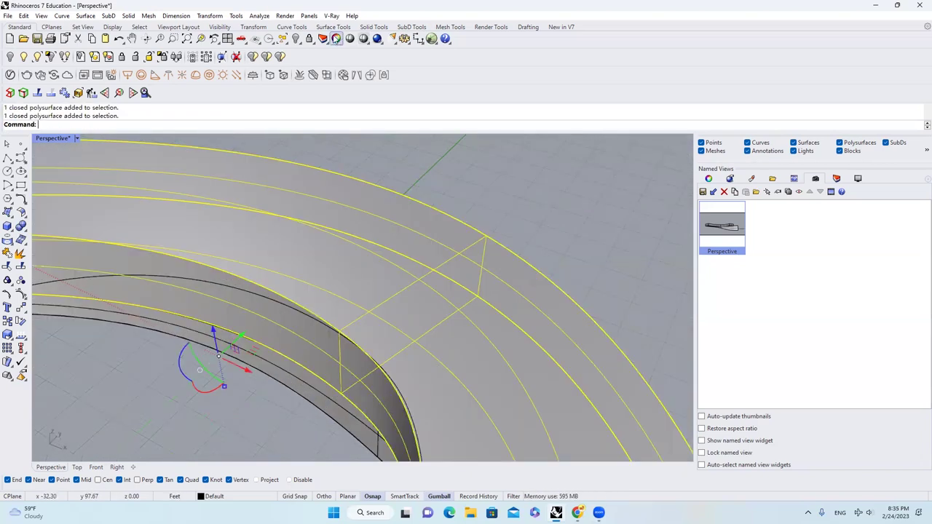
{"action": "left_click", "coordinate": [310, 38]}
- Move the curve's control point at the bend slightly along Y to follow the arched solid's inner edge
{"action": "left_click", "coordinate": [265, 306]}
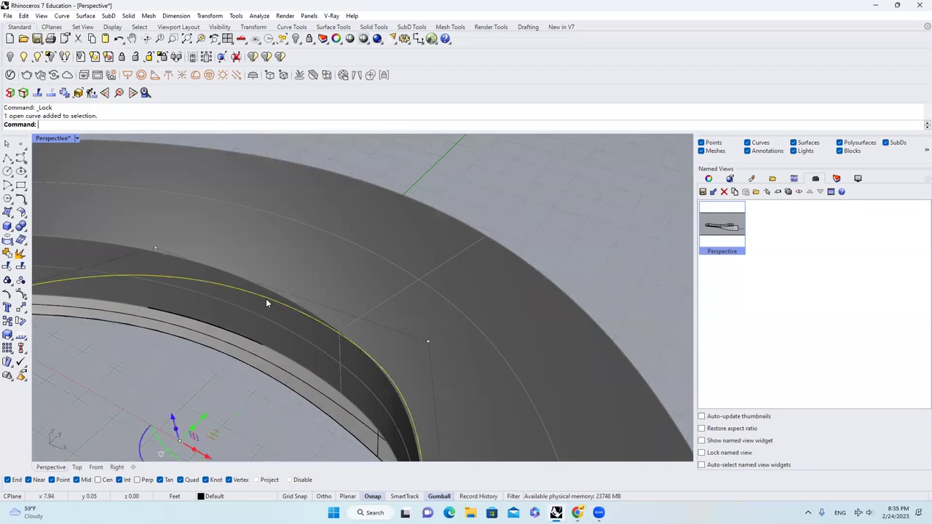
{"action": "left_click", "coordinate": [429, 341]}
{"action": "scroll", "coordinate": [455, 300], "scroll_direction": "down", "scroll_amount": 4}
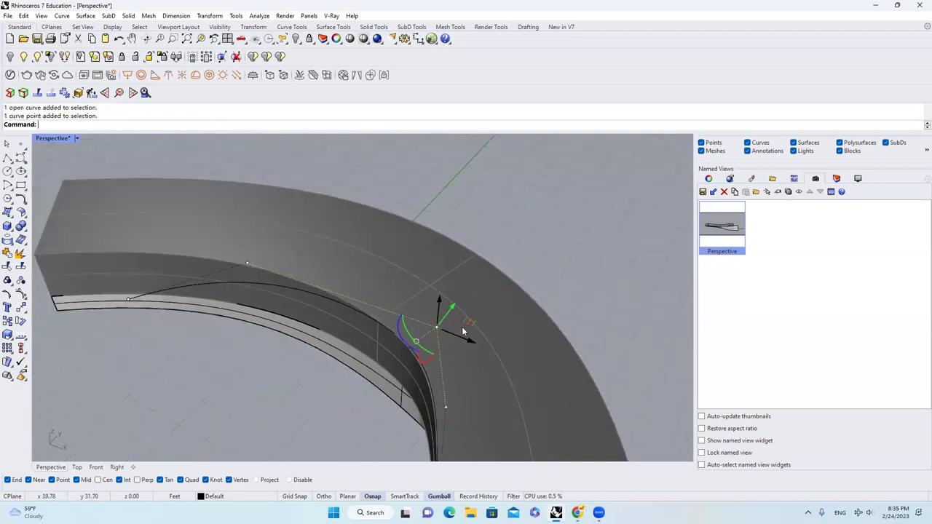
{"action": "scroll", "coordinate": [460, 330], "scroll_direction": "up", "scroll_amount": 3}
{"action": "left_click_drag", "start_coordinate": [442, 313], "coordinate": [440, 317]}
- Move the control point just past the bend slightly along X and clear the selection
{"action": "right_click_drag", "start_coordinate": [439, 443], "coordinate": [405, 311], "text": "shift"}
{"action": "scroll", "coordinate": [406, 312], "scroll_direction": "up", "scroll_amount": 3}
{"action": "left_click", "coordinate": [407, 297]}
{"action": "left_click_drag", "start_coordinate": [429, 304], "coordinate": [427, 303]}
{"action": "right_click_drag", "start_coordinate": [426, 342], "coordinate": [456, 309]}
{"action": "key", "text": "Escape"}
{"action": "key", "text": "Escape"}
- Inspect the reshaped branch curve against the inner edge of the locked arched solid
{"action": "scroll", "coordinate": [431, 283], "scroll_direction": "down", "scroll_amount": 7}
{"action": "scroll", "coordinate": [430, 284], "scroll_direction": "up", "scroll_amount": 6}
{"action": "left_click", "coordinate": [294, 272]}
{"action": "scroll", "coordinate": [376, 295], "scroll_direction": "down", "scroll_amount": 2}
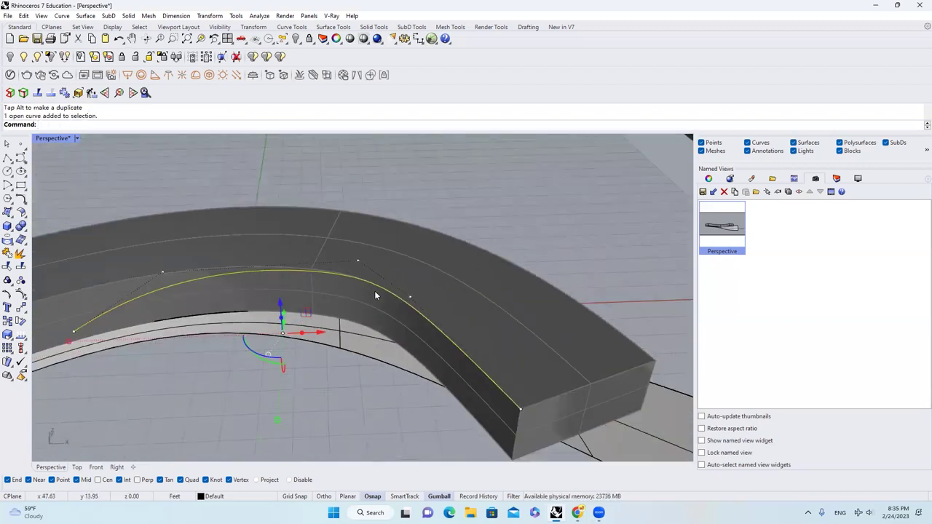
{"action": "right_click_drag", "start_coordinate": [410, 304], "coordinate": [263, 295]}
{"action": "scroll", "coordinate": [425, 270], "scroll_direction": "down", "scroll_amount": 4}
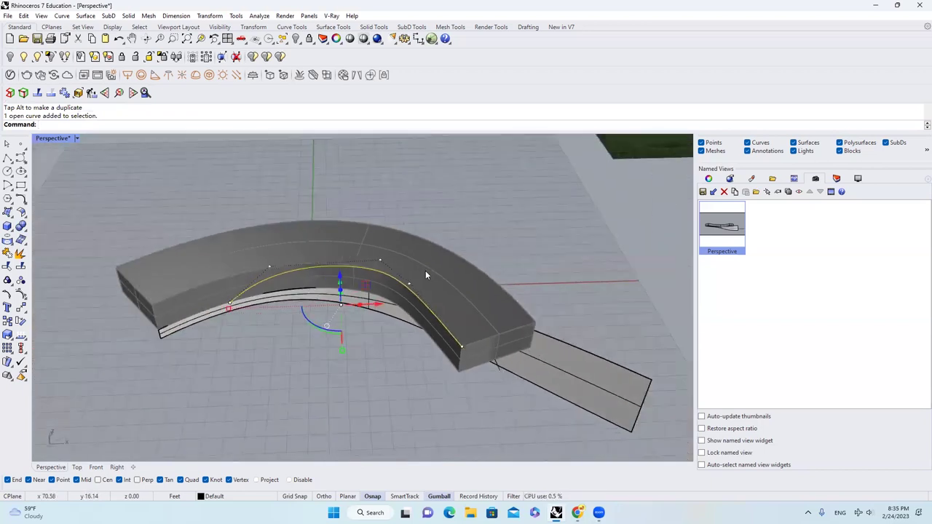
{"action": "right_click_drag", "start_coordinate": [425, 270], "coordinate": [430, 235]}
{"action": "scroll", "coordinate": [433, 277], "scroll_direction": "up", "scroll_amount": 6}
{"action": "right_click_drag", "start_coordinate": [432, 278], "coordinate": [496, 302]}
{"action": "scroll", "coordinate": [504, 329], "scroll_direction": "down", "scroll_amount": 4}
{"action": "scroll", "coordinate": [507, 290], "scroll_direction": "up", "scroll_amount": 2}
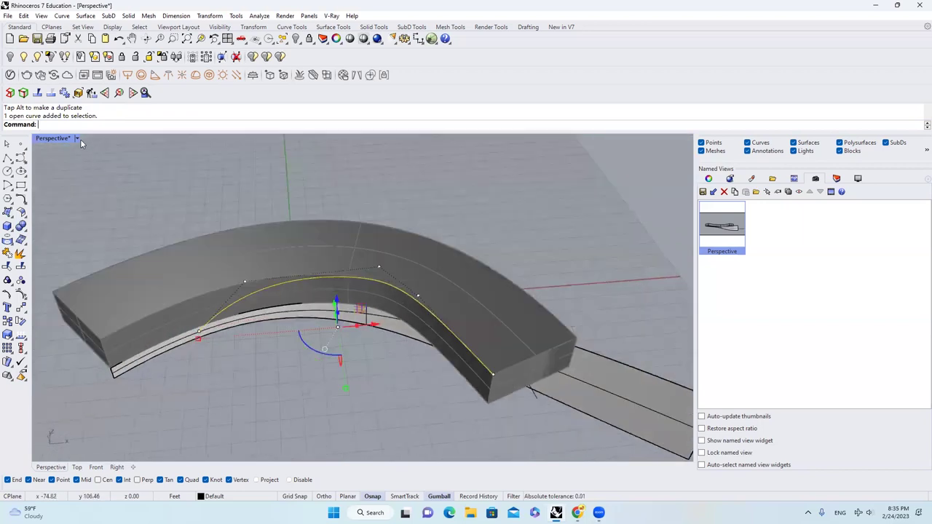
- Unlock the arched solid and set the viewport back to Shaded after trying Rendered display
{"action": "left_click", "coordinate": [76, 138]}
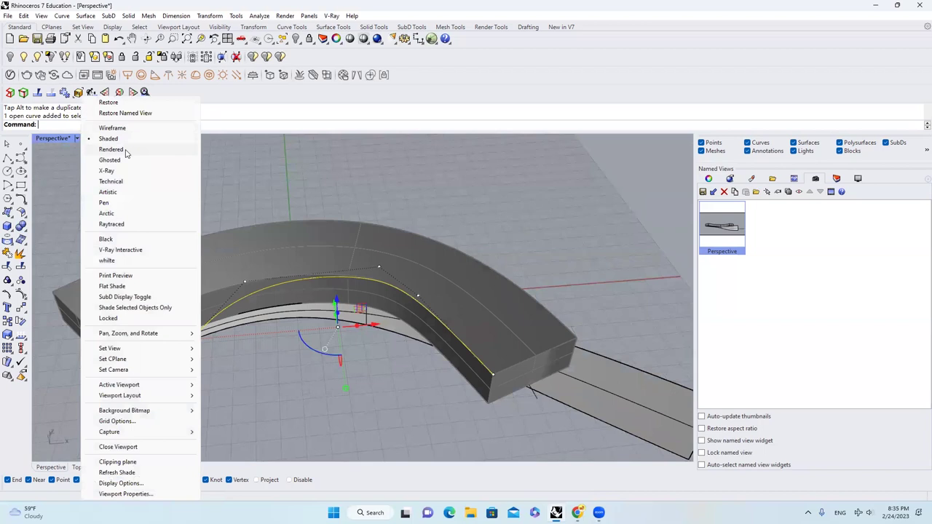
{"action": "left_click", "coordinate": [142, 150]}
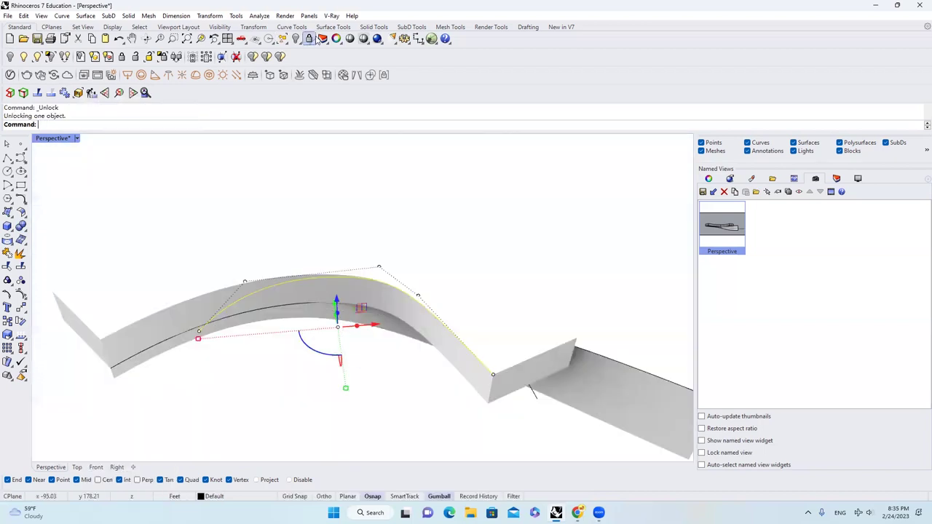
{"action": "left_click", "coordinate": [79, 139]}
{"action": "left_click", "coordinate": [109, 139]}
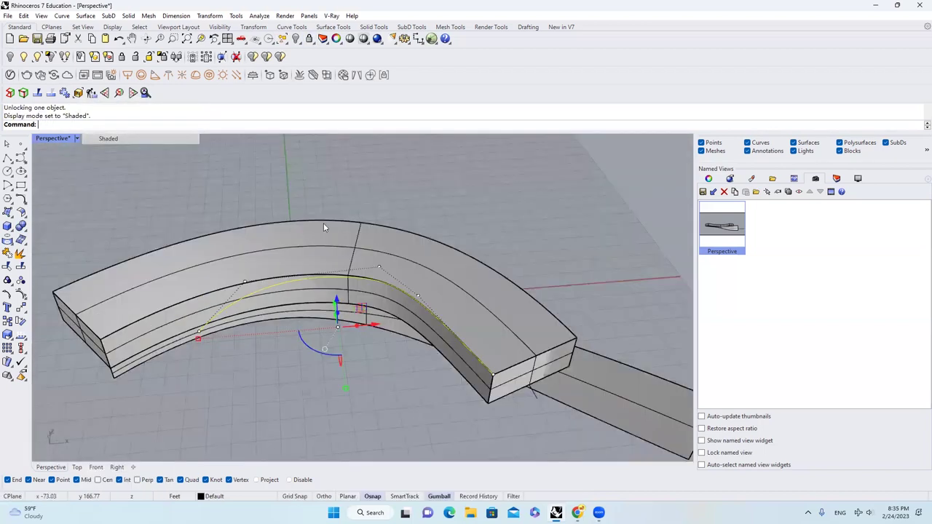
- Compare the branch curve and arched solid with the upper branching volume in the reference photo
{"action": "left_click", "coordinate": [280, 284]}
{"action": "scroll", "coordinate": [324, 293], "scroll_direction": "down", "scroll_amount": 4}
{"action": "right_click_drag", "start_coordinate": [320, 288], "coordinate": [297, 231]}
{"action": "scroll", "coordinate": [300, 285], "scroll_direction": "up", "scroll_amount": 4}
{"action": "scroll", "coordinate": [348, 309], "scroll_direction": "up", "scroll_amount": 3}
{"action": "scroll", "coordinate": [353, 316], "scroll_direction": "down", "scroll_amount": 10}
{"action": "right_click_drag", "start_coordinate": [478, 260], "coordinate": [477, 325]}
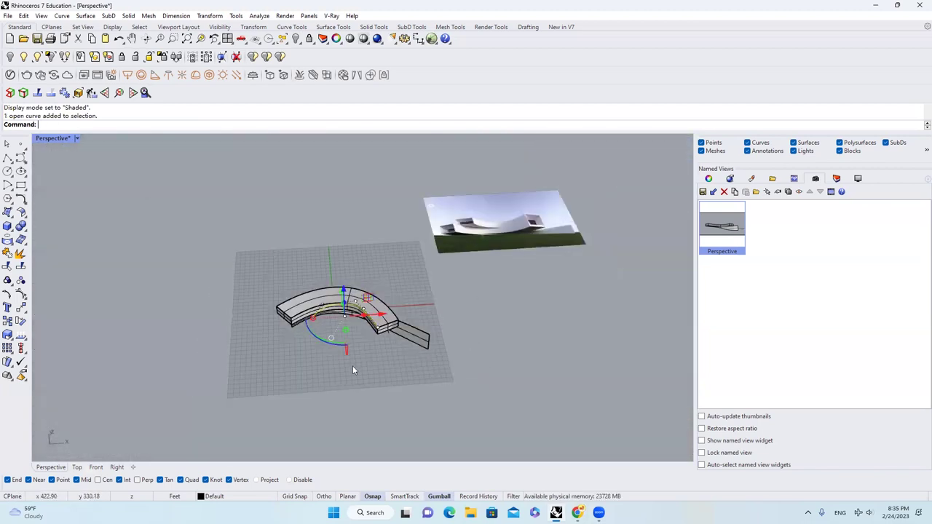
{"action": "right_click_drag", "start_coordinate": [352, 365], "coordinate": [355, 408]}
{"action": "right_click_drag", "start_coordinate": [509, 175], "coordinate": [445, 275], "text": "shift"}
{"action": "scroll", "coordinate": [397, 363], "scroll_direction": "up", "scroll_amount": 4}
{"action": "scroll", "coordinate": [398, 364], "scroll_direction": "up", "scroll_amount": 2}
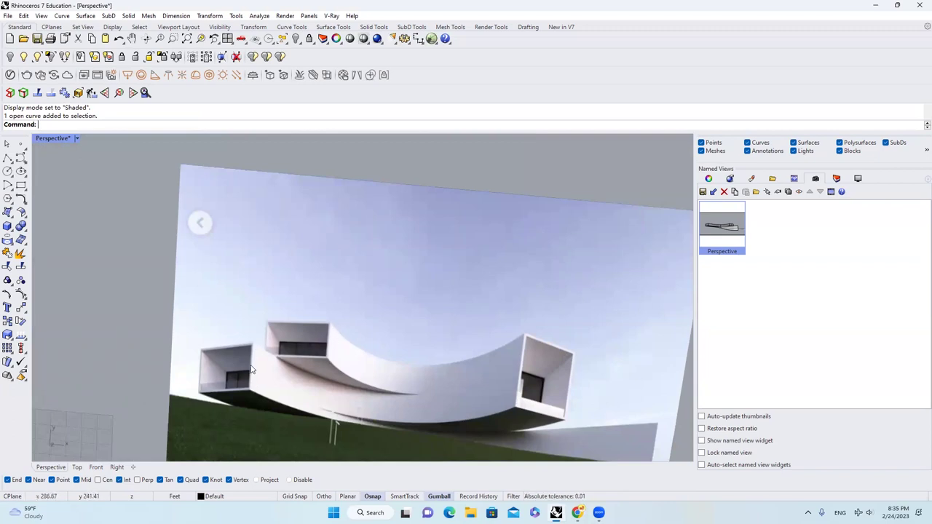
- Extrude the branch curve vertically upward into a curved wall surface above the arched solid
{"action": "scroll", "coordinate": [251, 369], "scroll_direction": "down", "scroll_amount": 3}
{"action": "right_click_drag", "start_coordinate": [344, 340], "coordinate": [367, 295]}
{"action": "scroll", "coordinate": [368, 295], "scroll_direction": "up", "scroll_amount": 3}
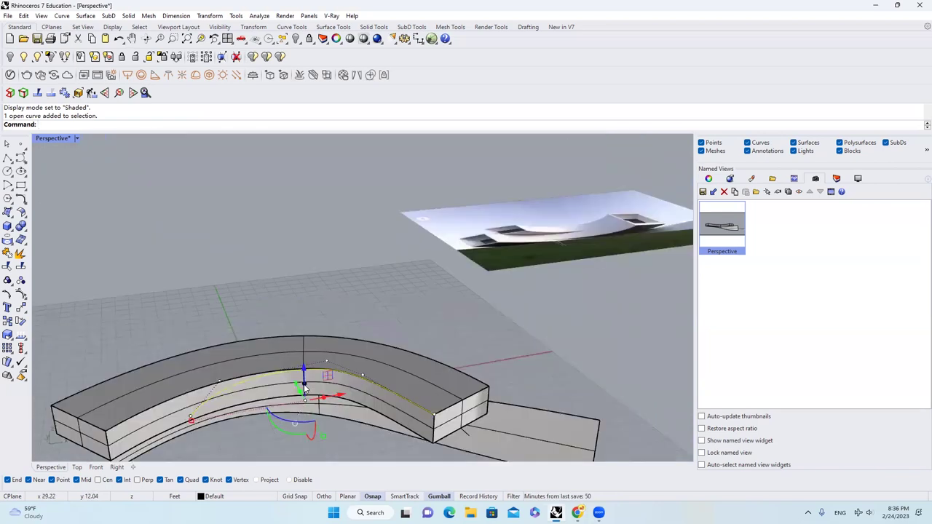
{"action": "left_click", "coordinate": [304, 375]}
{"action": "key", "text": "Return"}
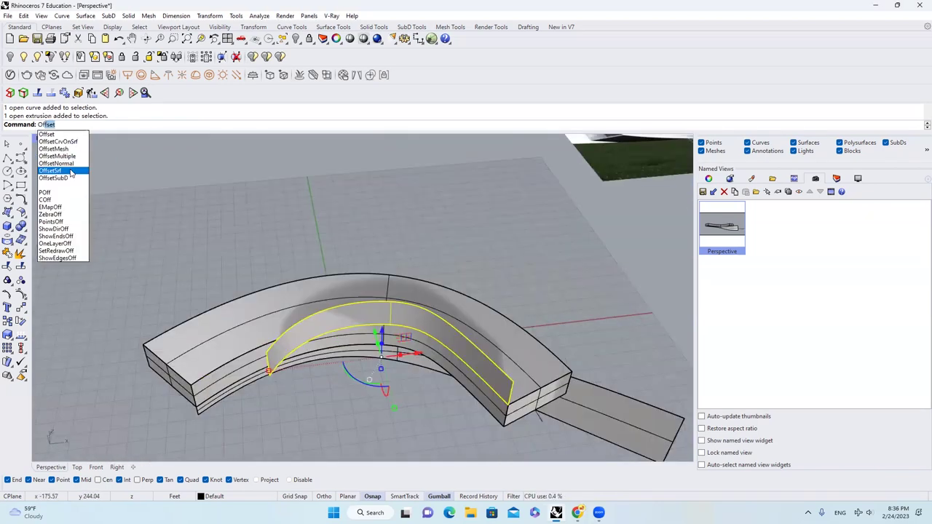
- Offset the extruded wall by 45 into a loose solid with sharp corners and compare it with the photo
{"action": "key", "text": "Return"}
{"action": "scroll", "coordinate": [414, 336], "scroll_direction": "up", "scroll_amount": 2}
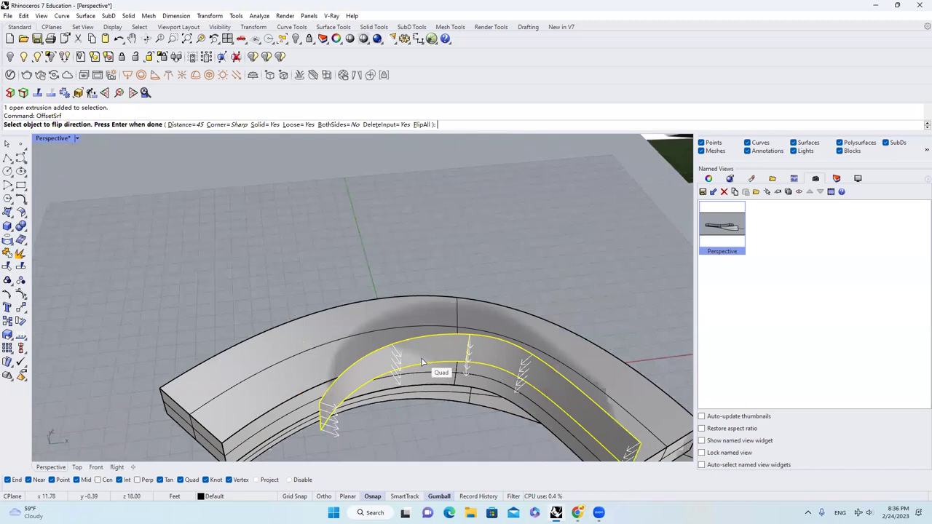
{"action": "scroll", "coordinate": [422, 357], "scroll_direction": "down", "scroll_amount": 3}
{"action": "key", "text": "Return"}
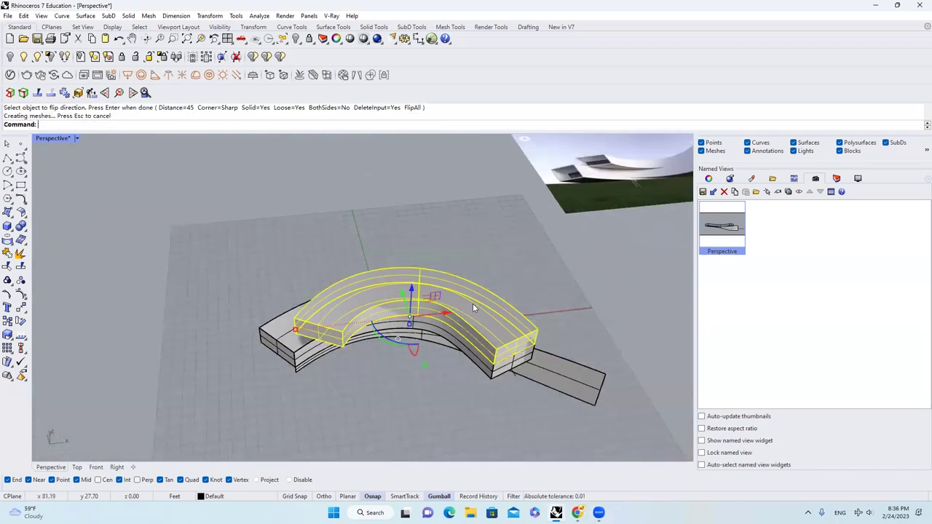
{"action": "scroll", "coordinate": [253, 255], "scroll_direction": "up", "scroll_amount": 5}
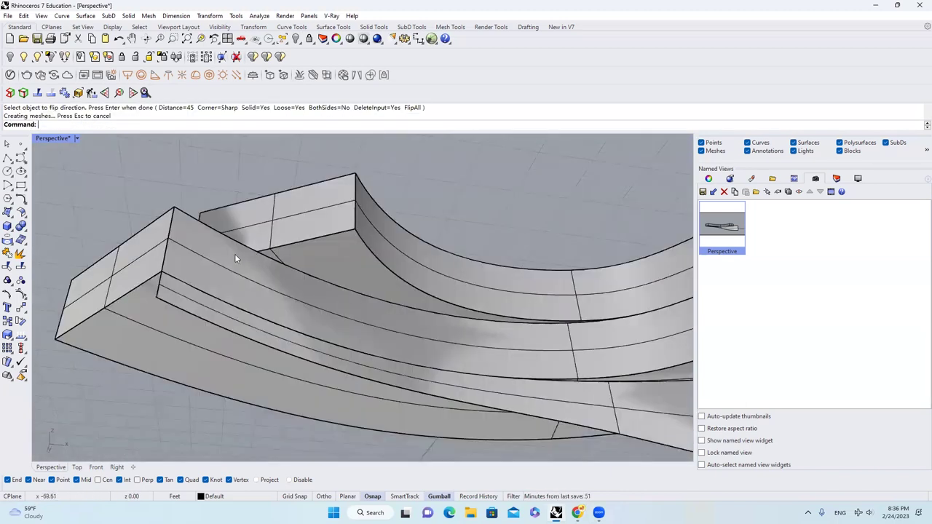
{"action": "scroll", "coordinate": [248, 260], "scroll_direction": "down", "scroll_amount": 10}
{"action": "scroll", "coordinate": [338, 230], "scroll_direction": "up", "scroll_amount": 5}
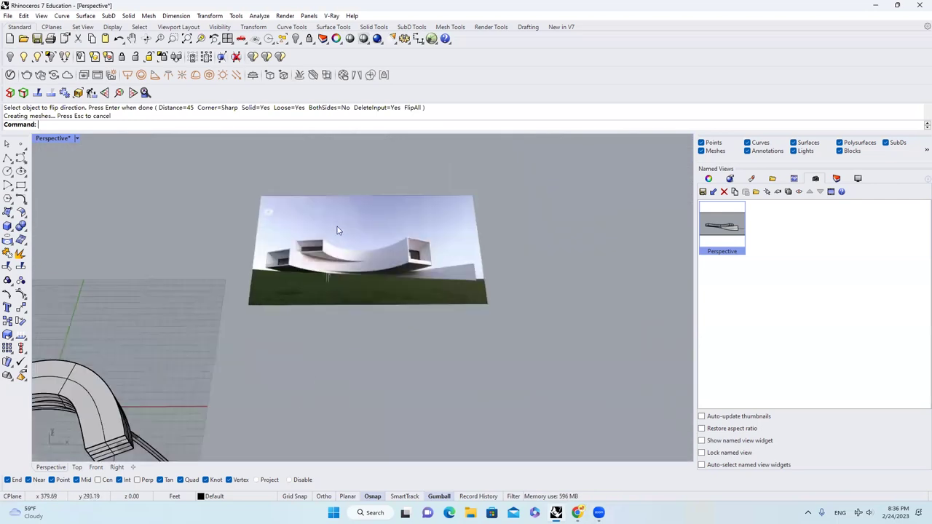
{"action": "scroll", "coordinate": [337, 230], "scroll_direction": "up", "scroll_amount": 2}
{"action": "scroll", "coordinate": [503, 248], "scroll_direction": "down", "scroll_amount": 5}
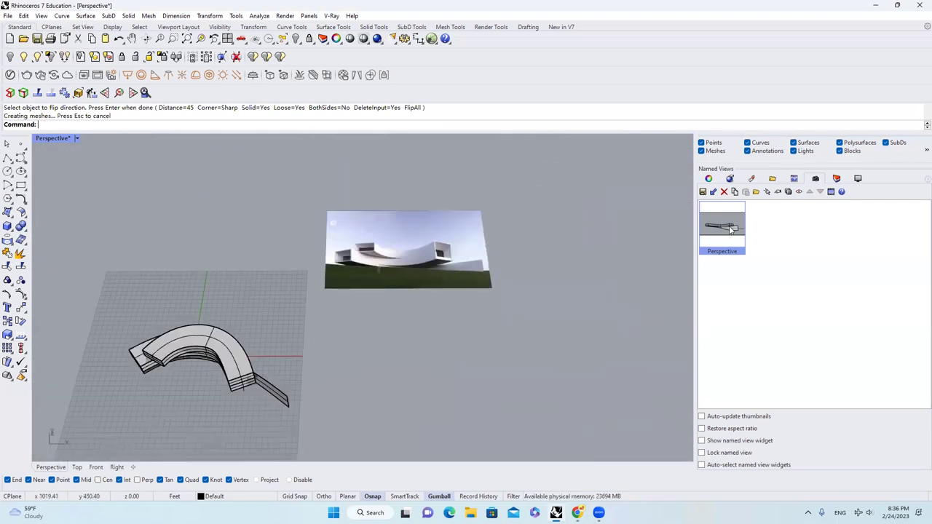
{"action": "double_click", "coordinate": [731, 230]}
- Explode the curved wall extrusion into a single surface
{"action": "left_click", "coordinate": [248, 294]}
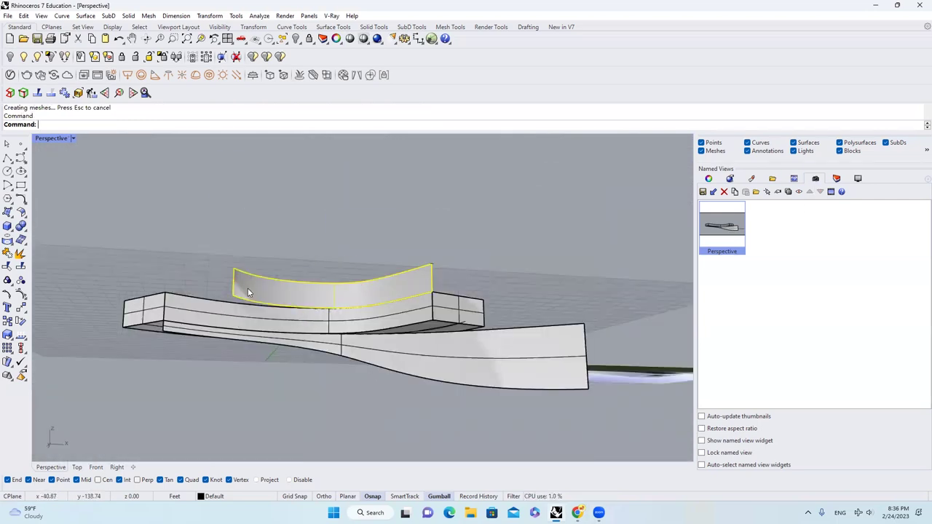
{"action": "right_click_drag", "start_coordinate": [268, 287], "coordinate": [343, 344]}
{"action": "scroll", "coordinate": [344, 348], "scroll_direction": "up", "scroll_amount": 2}
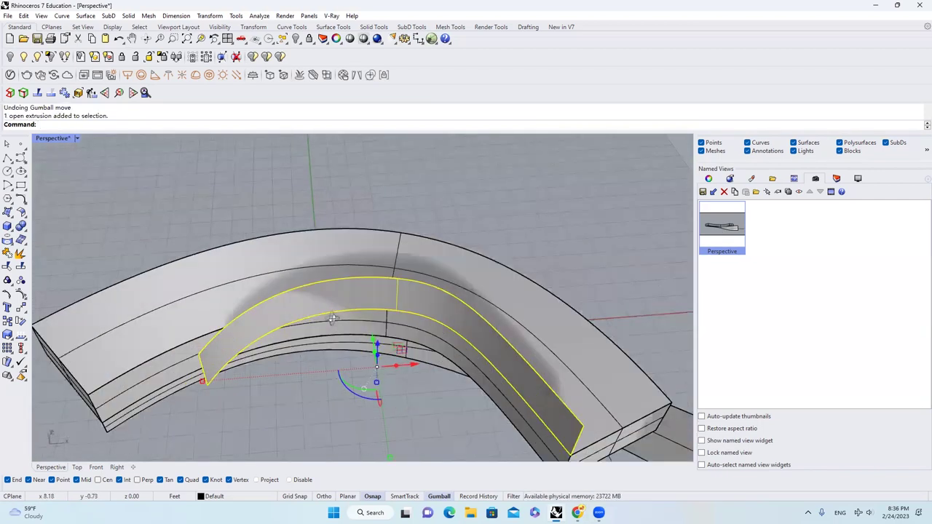
{"action": "left_click", "coordinate": [20, 254]}
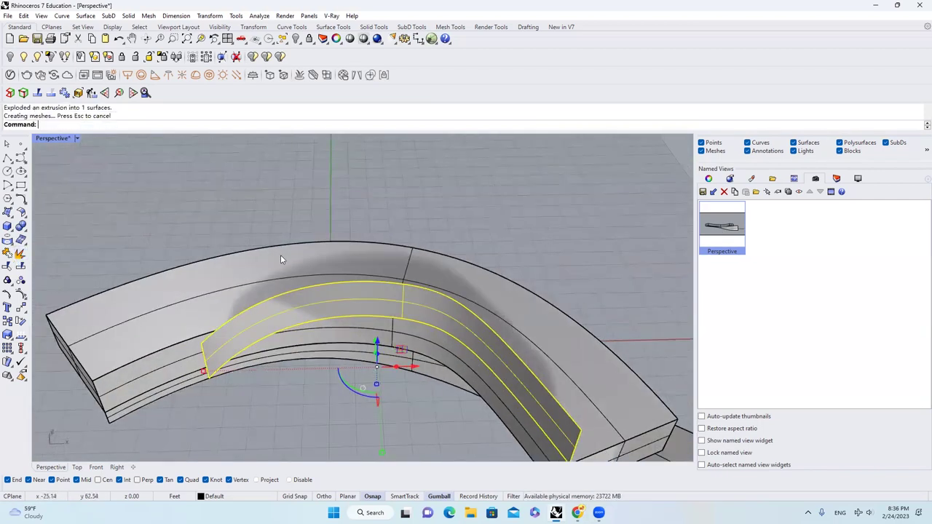
- Show the curved wall surface's control points and move those at the free end inward along X
{"action": "right_click_drag", "start_coordinate": [280, 256], "coordinate": [304, 317]}
{"action": "scroll", "coordinate": [292, 346], "scroll_direction": "up", "scroll_amount": 2}
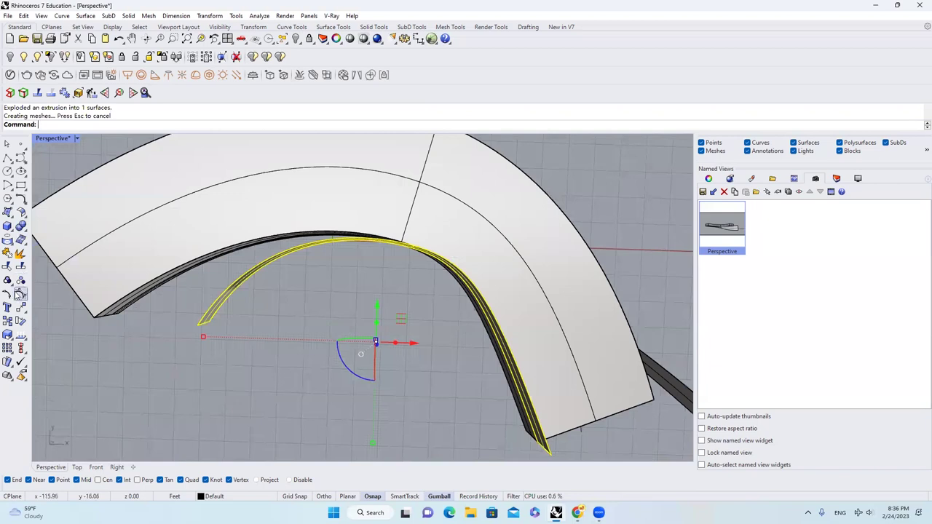
{"action": "left_click", "coordinate": [20, 294]}
{"action": "left_click_drag", "start_coordinate": [230, 337], "coordinate": [276, 336]}
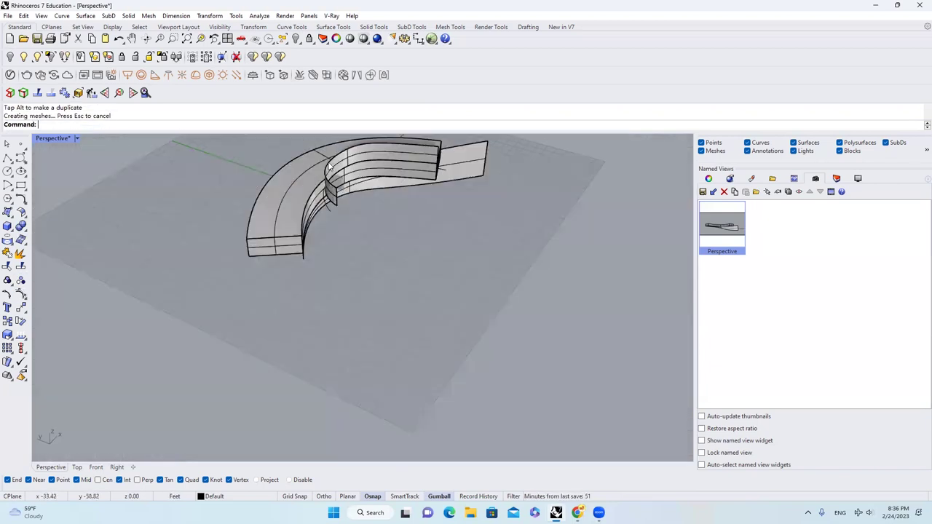
- Offset the adjusted wall surface by 45 into a loose solid with sharp corners
{"action": "left_click", "coordinate": [335, 230]}
{"action": "type", "text": "Of"}
{"action": "left_click", "coordinate": [50, 170]}
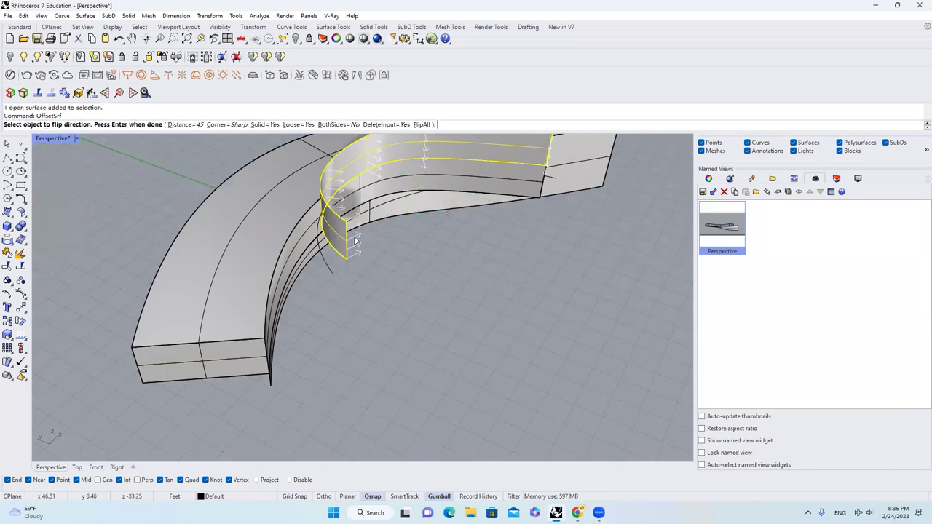
{"action": "key", "text": "Return"}
{"action": "left_click", "coordinate": [429, 284]}
{"action": "right_click_drag", "start_coordinate": [430, 284], "coordinate": [387, 254]}
- Restore the named view, reframe it closer on the stacked solids and save it over the Perspective named view
{"action": "double_click", "coordinate": [719, 225]}
{"action": "key", "text": "Escape"}
{"action": "scroll", "coordinate": [356, 328], "scroll_direction": "up", "scroll_amount": 5}
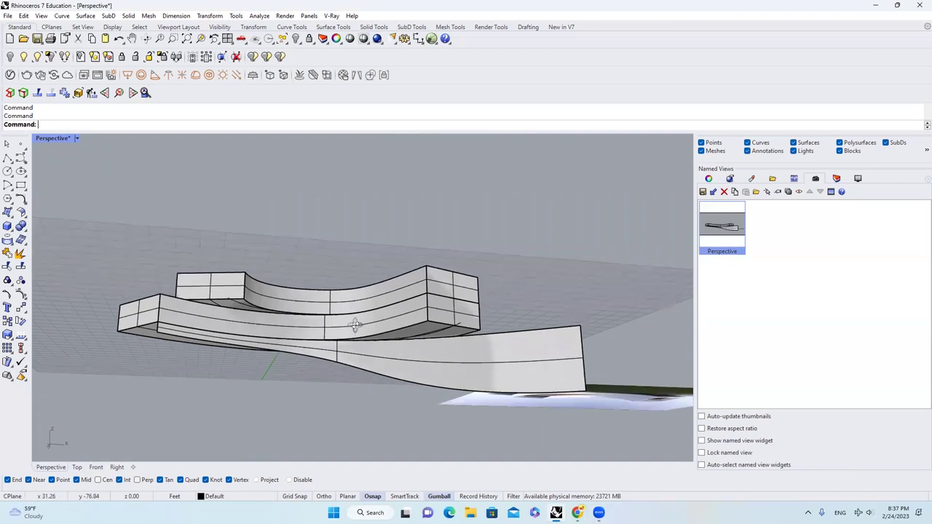
{"action": "right_click_drag", "start_coordinate": [390, 321], "coordinate": [400, 315]}
{"action": "left_click", "coordinate": [706, 192]}
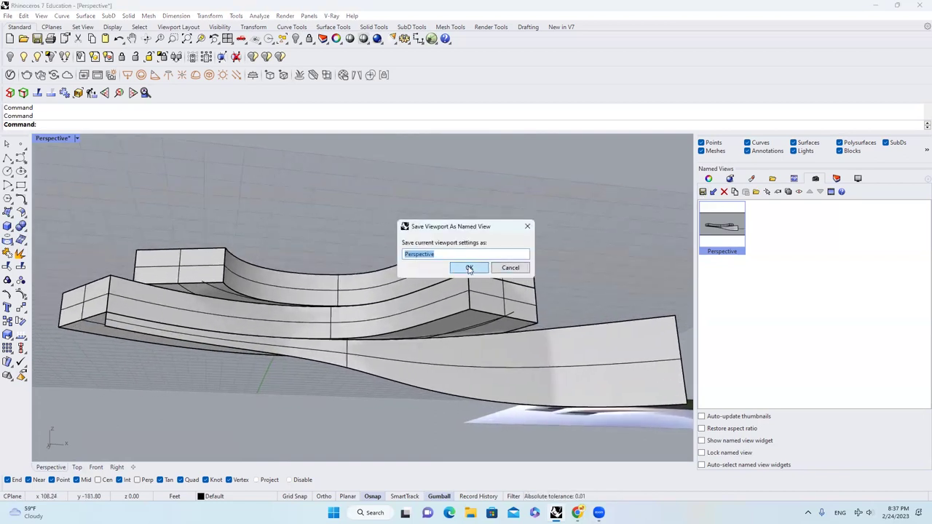
{"action": "left_click", "coordinate": [470, 267]}
{"action": "left_click", "coordinate": [519, 276]}
- Examine the outer side where the upper branching solid meets the lower arched solid, selecting each to check its edges
{"action": "left_click", "coordinate": [452, 266]}
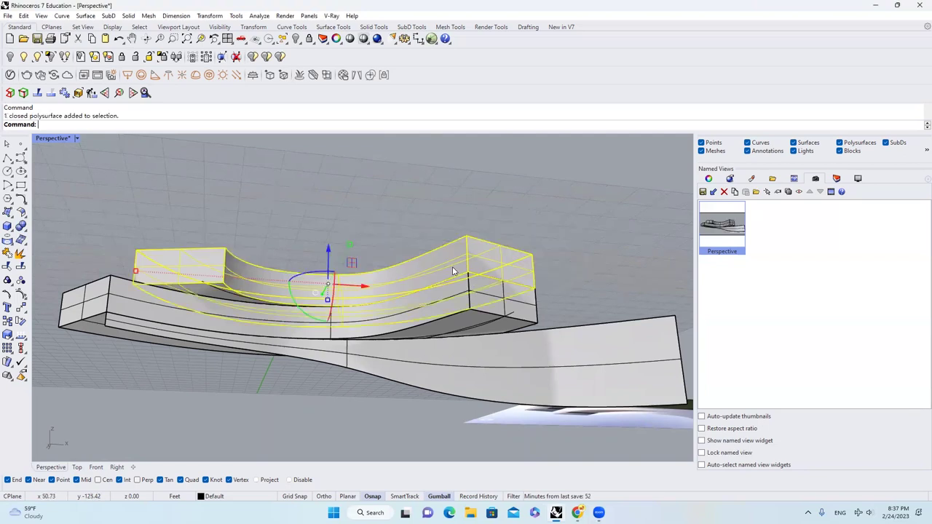
{"action": "right_click_drag", "start_coordinate": [452, 266], "coordinate": [306, 367]}
{"action": "scroll", "coordinate": [440, 295], "scroll_direction": "up", "scroll_amount": 7}
{"action": "key", "text": "Escape"}
{"action": "right_click_drag", "start_coordinate": [403, 299], "coordinate": [405, 310]}
{"action": "left_click", "coordinate": [427, 298]}
{"action": "scroll", "coordinate": [427, 297], "scroll_direction": "down", "scroll_amount": 4}
{"action": "scroll", "coordinate": [430, 312], "scroll_direction": "down", "scroll_amount": 4}
{"action": "scroll", "coordinate": [458, 291], "scroll_direction": "up", "scroll_amount": 3}
{"action": "right_click_drag", "start_coordinate": [457, 291], "coordinate": [393, 278]}
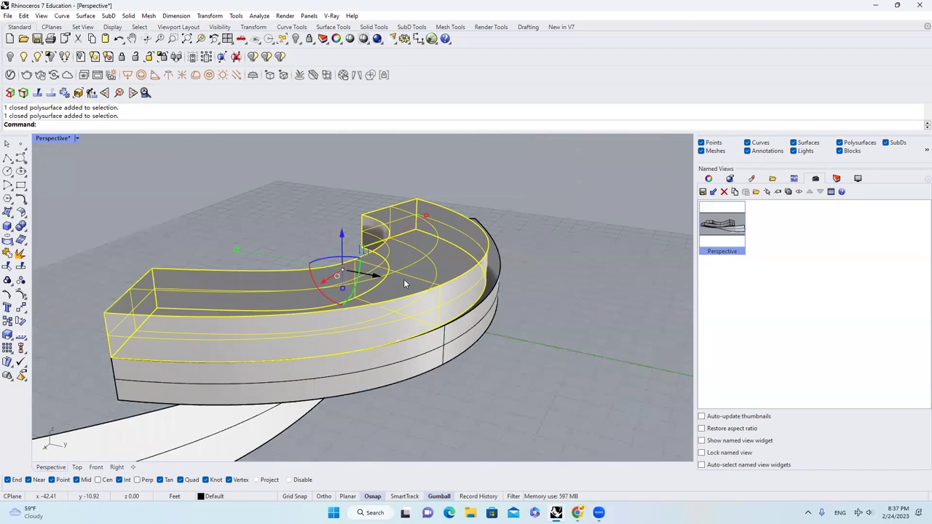
{"action": "key", "text": "Escape"}
{"action": "scroll", "coordinate": [196, 361], "scroll_direction": "up", "scroll_amount": 10}
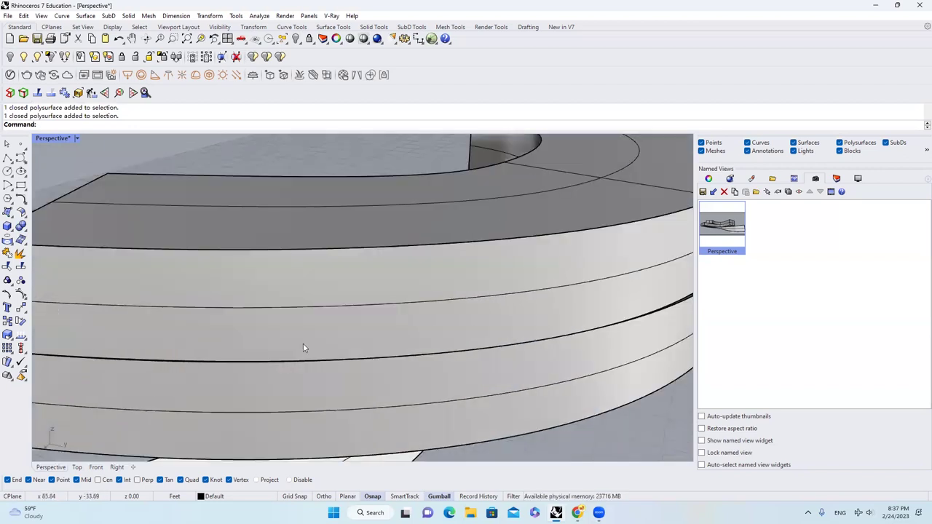
{"action": "scroll", "coordinate": [136, 342], "scroll_direction": "up", "scroll_amount": 3}
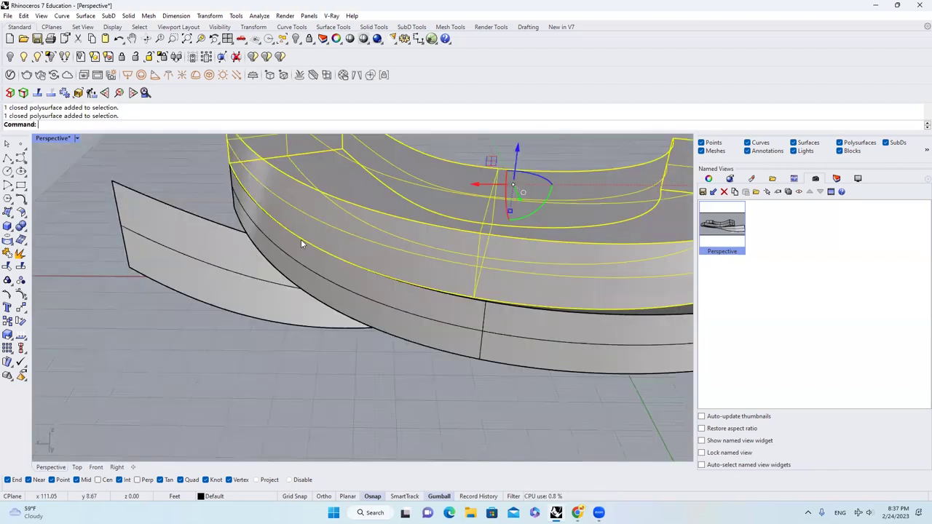
{"action": "scroll", "coordinate": [281, 253], "scroll_direction": "up", "scroll_amount": 4}
{"action": "left_click", "coordinate": [259, 283], "text": "shift"}
{"action": "scroll", "coordinate": [258, 283], "scroll_direction": "down", "scroll_amount": 3}
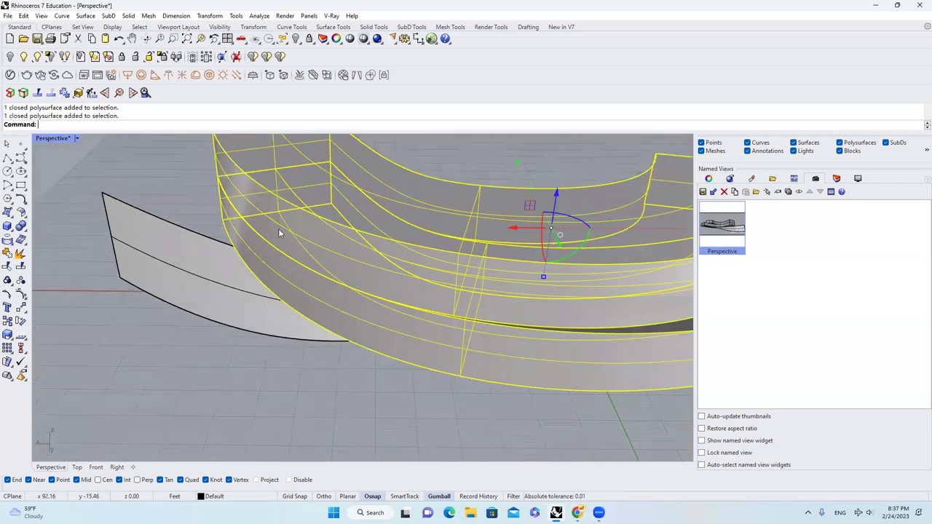
{"action": "scroll", "coordinate": [245, 281], "scroll_direction": "up", "scroll_amount": 2}
{"action": "scroll", "coordinate": [334, 280], "scroll_direction": "down", "scroll_amount": 3}
{"action": "key", "text": "Escape"}
{"action": "right_click_drag", "start_coordinate": [383, 305], "coordinate": [479, 295]}
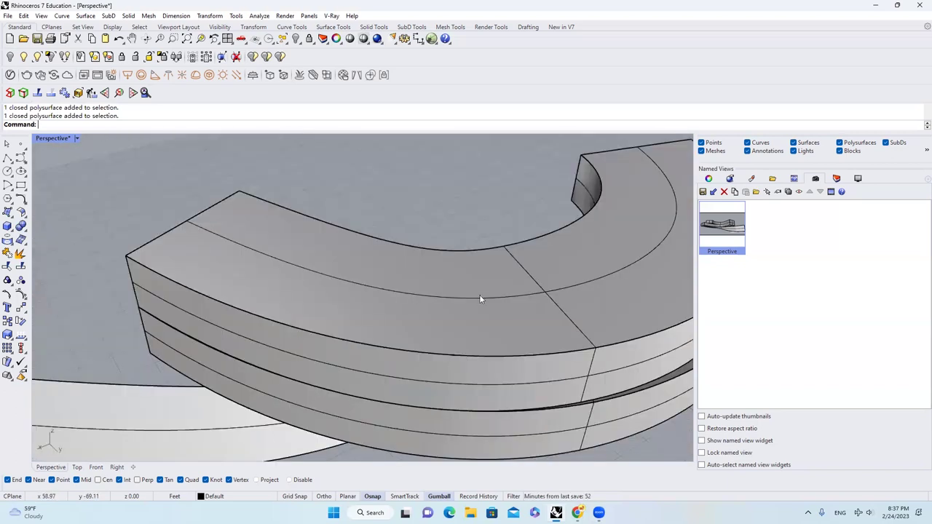
- Check the surface continuity of the two stacked arched solids with a Zebra analysis
{"action": "scroll", "coordinate": [479, 294], "scroll_direction": "down", "scroll_amount": 6}
{"action": "scroll", "coordinate": [474, 266], "scroll_direction": "up", "scroll_amount": 4}
{"action": "left_click", "coordinate": [354, 295]}
{"action": "scroll", "coordinate": [351, 332], "scroll_direction": "down", "scroll_amount": 2}
{"action": "left_click", "coordinate": [353, 336], "text": "shift"}
{"action": "mouse_move", "coordinate": [353, 335]}
{"action": "right_mouse_down"}
{"action": "mouse_move", "coordinate": [332, 307]}
{"action": "mouse_move", "coordinate": [363, 318]}
{"action": "right_mouse_up"}
{"action": "type", "text": "ZZ"}
{"action": "scroll", "coordinate": [346, 301], "scroll_direction": "up", "scroll_amount": 5}
{"action": "type", "text": "ebra"}
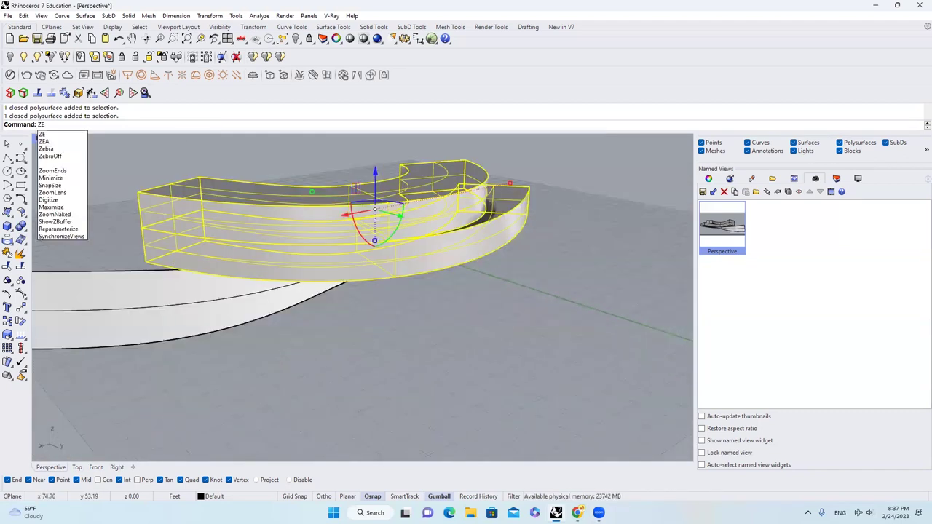
{"action": "key", "text": "Return"}
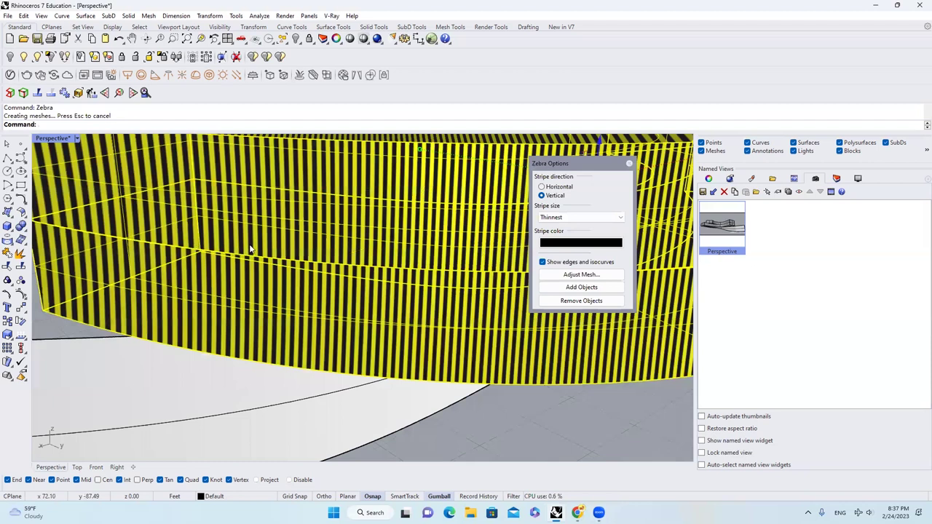
{"action": "key", "text": "Escape"}
{"action": "scroll", "coordinate": [272, 266], "scroll_direction": "down", "scroll_amount": 2}
{"action": "left_click", "coordinate": [632, 167]}
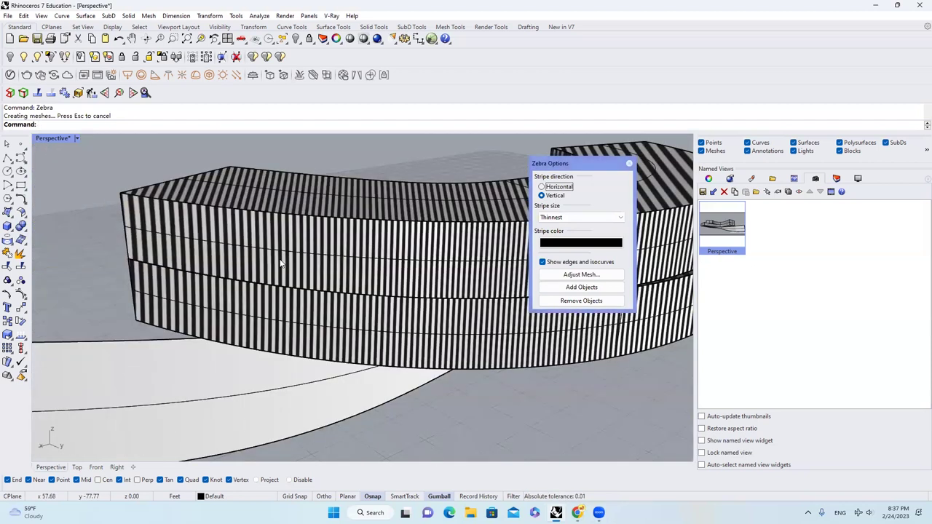
{"action": "scroll", "coordinate": [281, 260], "scroll_direction": "down", "scroll_amount": 3}
{"action": "left_click", "coordinate": [630, 164]}
- Examine the stacked solids from their inner and outer sides and restore the Perspective named view
{"action": "right_click_drag", "start_coordinate": [357, 186], "coordinate": [342, 204]}
{"action": "scroll", "coordinate": [350, 231], "scroll_direction": "up", "scroll_amount": 3}
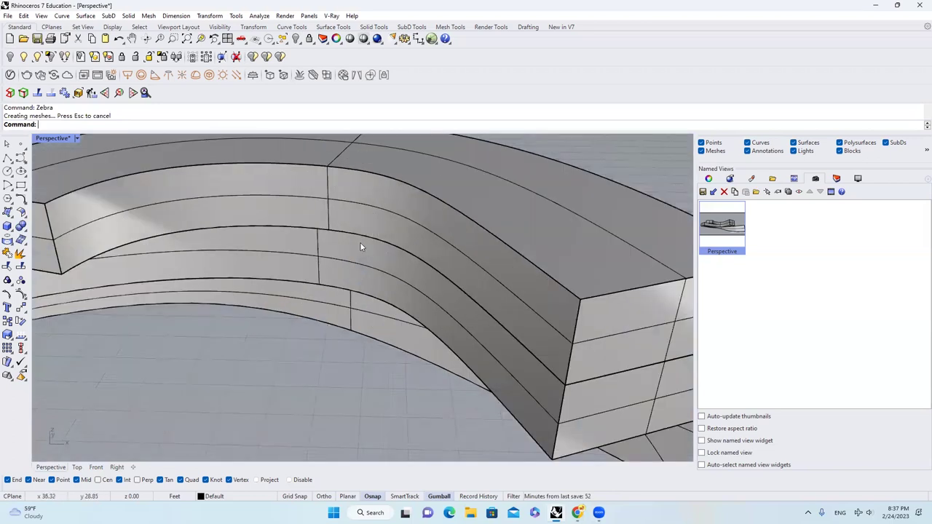
{"action": "scroll", "coordinate": [361, 243], "scroll_direction": "down", "scroll_amount": 4}
{"action": "scroll", "coordinate": [390, 246], "scroll_direction": "up", "scroll_amount": 2}
{"action": "scroll", "coordinate": [376, 289], "scroll_direction": "down", "scroll_amount": 4}
{"action": "right_click_drag", "start_coordinate": [376, 290], "coordinate": [485, 338]}
{"action": "scroll", "coordinate": [205, 320], "scroll_direction": "up", "scroll_amount": 5}
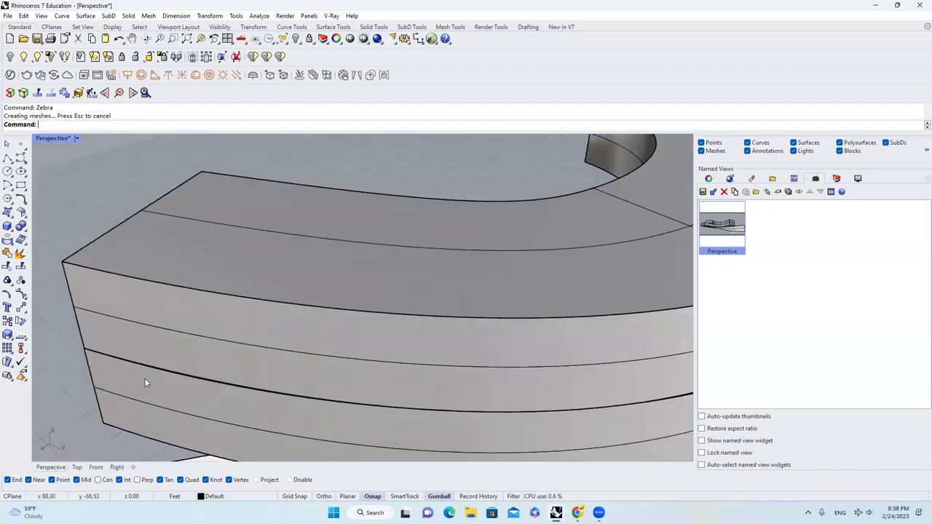
{"action": "scroll", "coordinate": [308, 309], "scroll_direction": "down", "scroll_amount": 6}
{"action": "right_click_drag", "start_coordinate": [512, 284], "coordinate": [742, 241]}
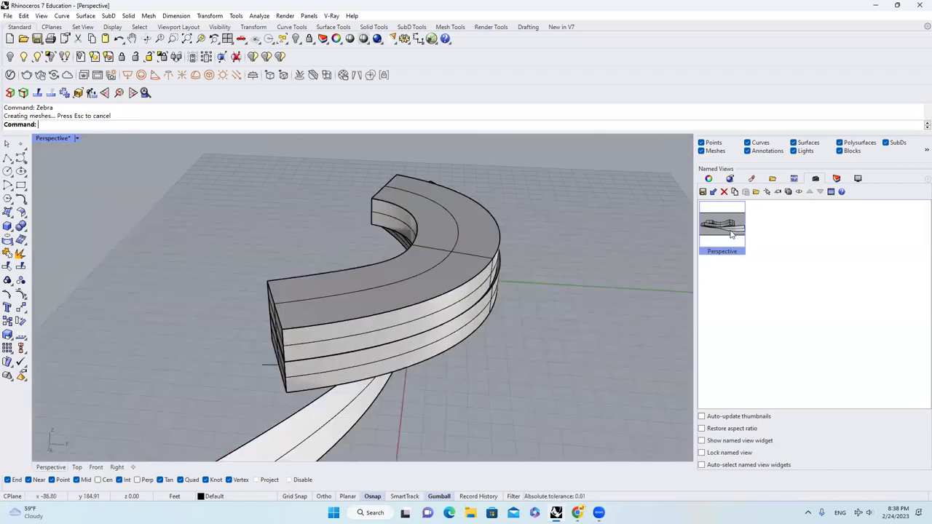
{"action": "double_click", "coordinate": [732, 233]}
- Consult the reference photo in the Top view and return to the Perspective view
{"action": "key", "text": "ctrl+F1"}
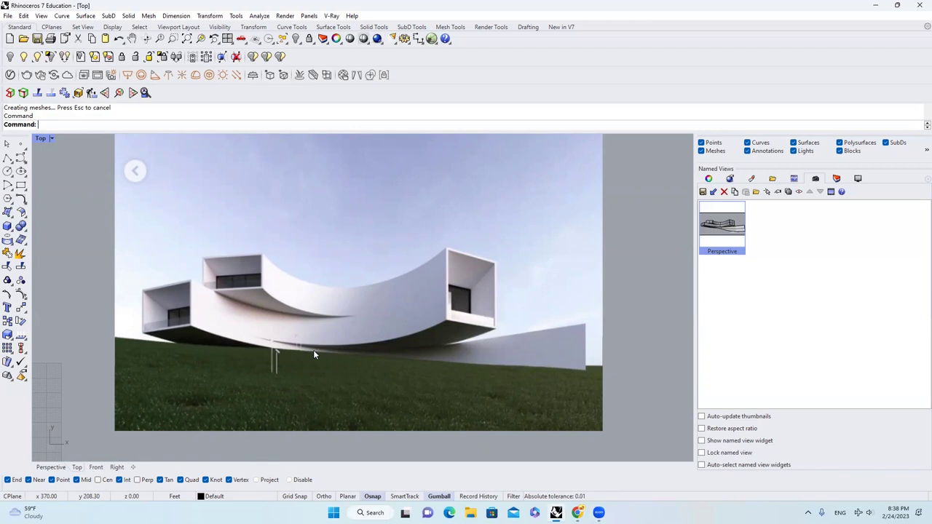
{"action": "scroll", "coordinate": [510, 317], "scroll_direction": "down", "scroll_amount": 1}
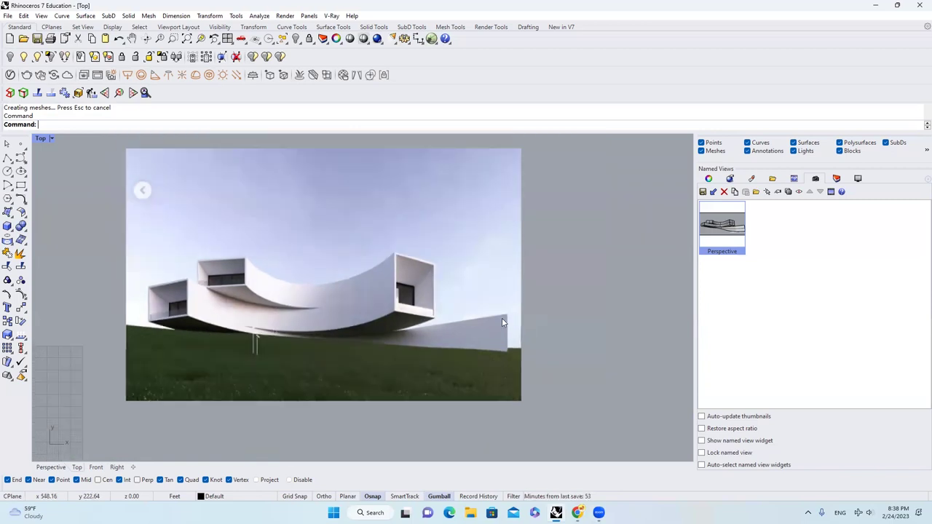
{"action": "scroll", "coordinate": [502, 317], "scroll_direction": "down", "scroll_amount": 2}
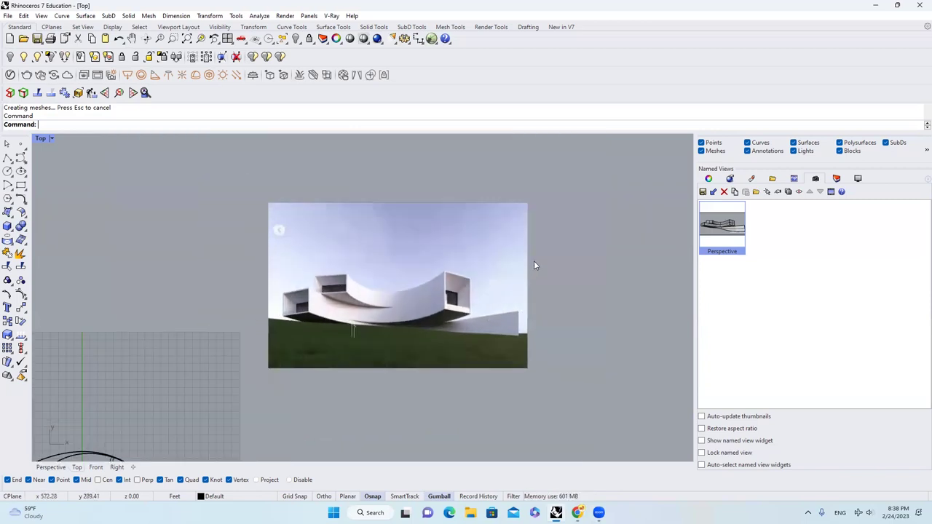
{"action": "scroll", "coordinate": [534, 265], "scroll_direction": "down", "scroll_amount": 2}
{"action": "left_click", "coordinate": [51, 467]}
{"action": "scroll", "coordinate": [264, 357], "scroll_direction": "down", "scroll_amount": 4}
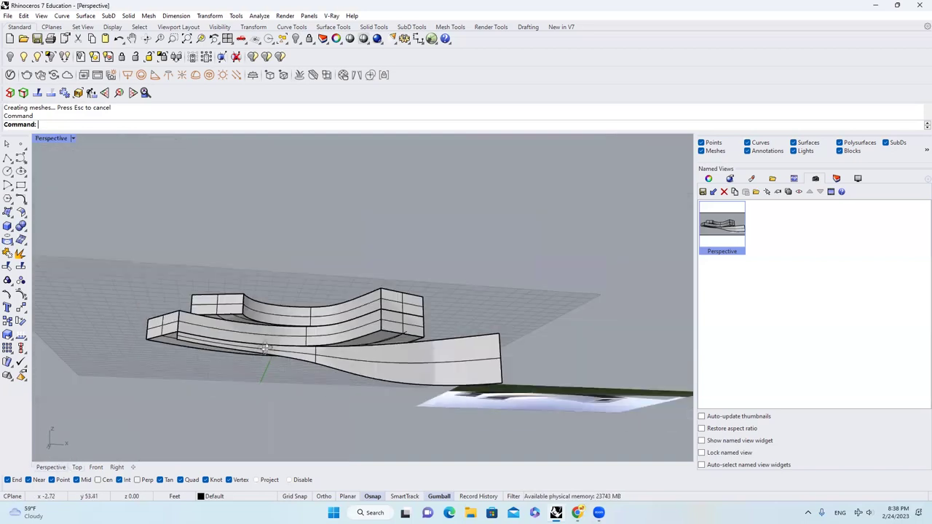
- Offset the long curved ground-level wall surface by 45 into a loose solid with sharp corners, deleting the input surface
{"action": "left_click", "coordinate": [391, 353]}
{"action": "right_click_drag", "start_coordinate": [392, 353], "coordinate": [114, 349]}
{"action": "scroll", "coordinate": [114, 350], "scroll_direction": "down", "scroll_amount": 6}
{"action": "right_click_drag", "start_coordinate": [597, 309], "coordinate": [581, 345]}
{"action": "scroll", "coordinate": [460, 343], "scroll_direction": "down", "scroll_amount": 4}
{"action": "right_click_drag", "start_coordinate": [335, 367], "coordinate": [311, 348]}
{"action": "scroll", "coordinate": [295, 349], "scroll_direction": "up", "scroll_amount": 4}
{"action": "scroll", "coordinate": [311, 348], "scroll_direction": "up", "scroll_amount": 2}
{"action": "type", "text": "OffsetSrf"}
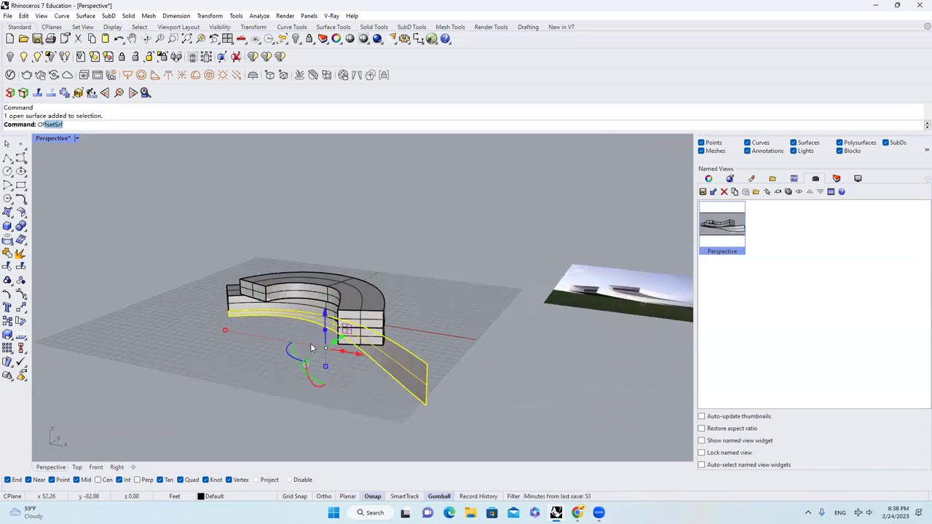
{"action": "key", "text": "Return"}
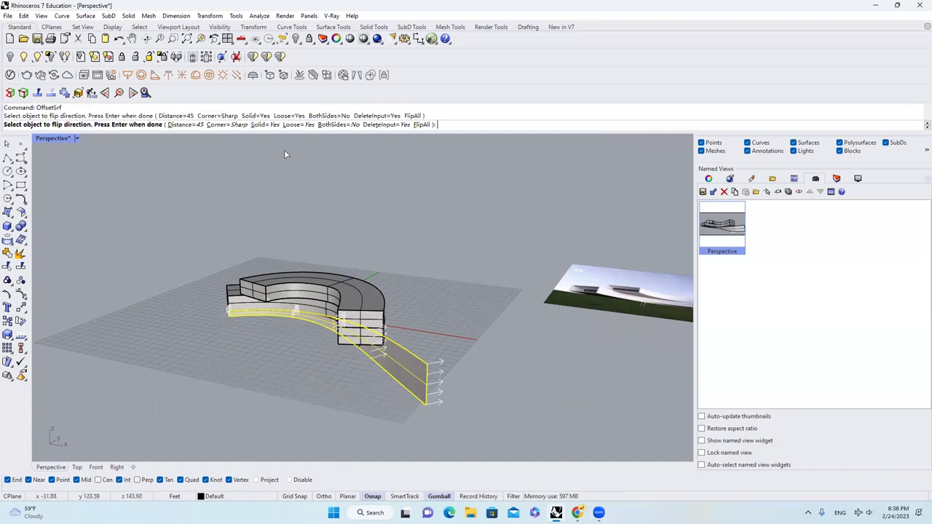
{"action": "key", "text": "Return"}
- Examine how the thickened ground-level volume lines up with the lower arched solid from the named view and other angles, selecting both
{"action": "left_click", "coordinate": [297, 240]}
{"action": "right_click_drag", "start_coordinate": [295, 295], "coordinate": [304, 422]}
{"action": "scroll", "coordinate": [353, 365], "scroll_direction": "up", "scroll_amount": 5}
{"action": "double_click", "coordinate": [741, 218]}
{"action": "scroll", "coordinate": [309, 350], "scroll_direction": "up", "scroll_amount": 3}
{"action": "scroll", "coordinate": [303, 421], "scroll_direction": "up", "scroll_amount": 5}
{"action": "left_click", "coordinate": [317, 407]}
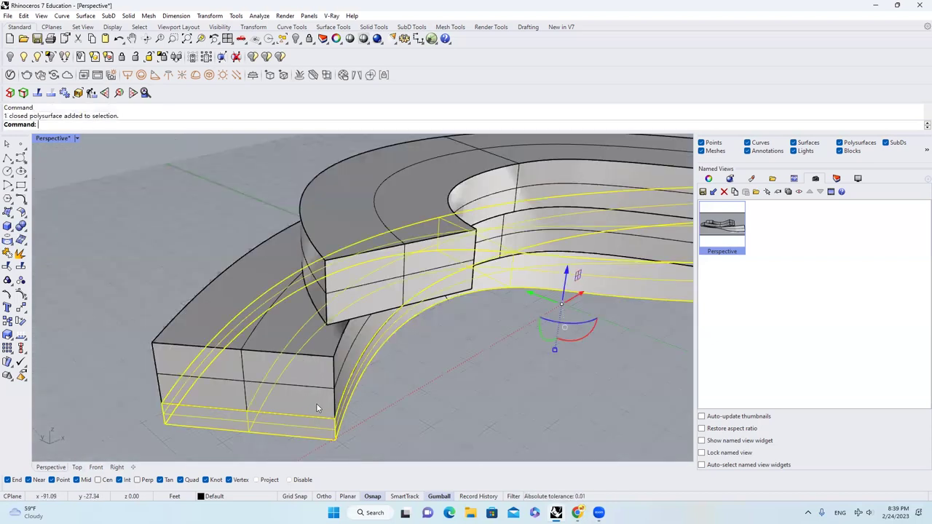
{"action": "scroll", "coordinate": [317, 407], "scroll_direction": "down", "scroll_amount": 6}
{"action": "right_click_drag", "start_coordinate": [381, 334], "coordinate": [358, 310]}
{"action": "scroll", "coordinate": [284, 352], "scroll_direction": "up", "scroll_amount": 2}
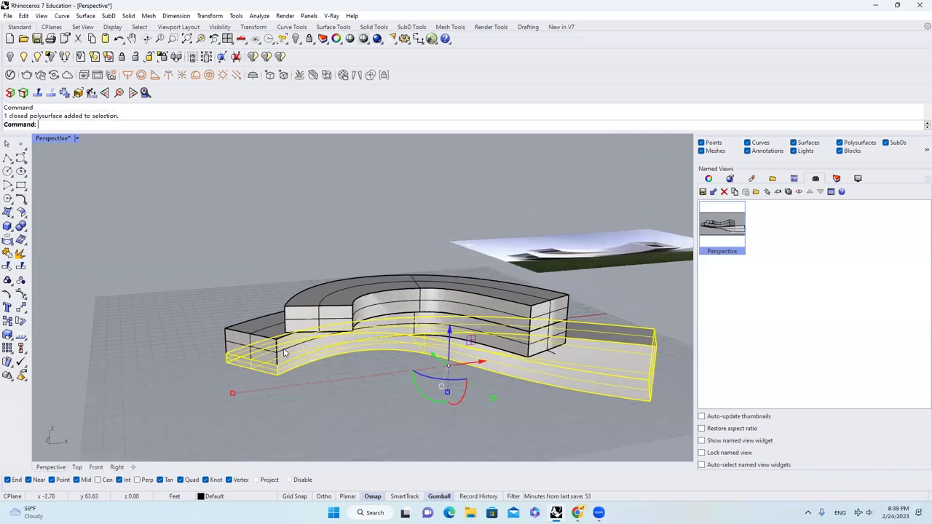
{"action": "scroll", "coordinate": [244, 355], "scroll_direction": "up", "scroll_amount": 2}
{"action": "left_click", "coordinate": [245, 354], "text": "shift"}
{"action": "scroll", "coordinate": [251, 354], "scroll_direction": "down", "scroll_amount": 2}
{"action": "scroll", "coordinate": [335, 324], "scroll_direction": "down", "scroll_amount": 5}
{"action": "right_click_drag", "start_coordinate": [357, 357], "coordinate": [407, 392]}
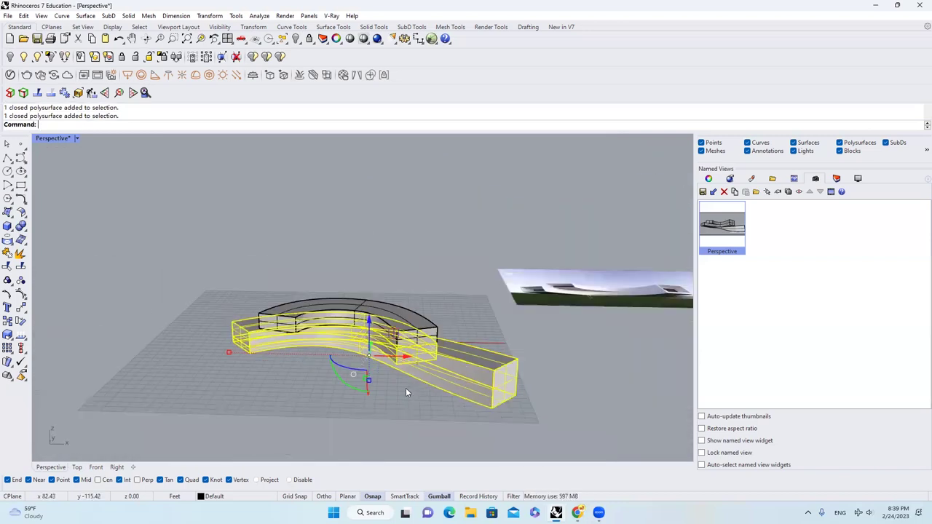
- Explode all the solids and delete the two stacked end faces where the upper and lower arched volumes finish together
{"action": "key", "text": "ctrl+a"}
{"action": "left_click", "coordinate": [187, 257]}
{"action": "left_click", "coordinate": [424, 347]}
{"action": "type", "text": "e"}
{"action": "key", "text": "space"}
{"action": "left_click", "coordinate": [425, 352]}
{"action": "type", "text": "e"}
{"action": "key", "text": "space"}
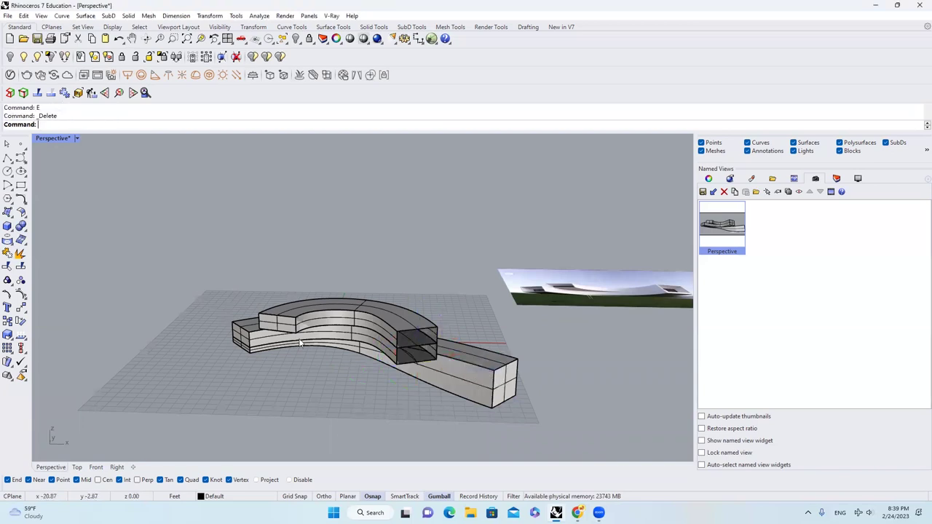
- Delete the end faces at the opposite, branching ends of the upper and lower arched volumes
{"action": "scroll", "coordinate": [260, 324], "scroll_direction": "up", "scroll_amount": 4}
{"action": "left_click", "coordinate": [288, 324]}
{"action": "type", "text": "e"}
{"action": "key", "text": "space"}
{"action": "left_click", "coordinate": [226, 349]}
{"action": "type", "text": "e"}
{"action": "key", "text": "space"}
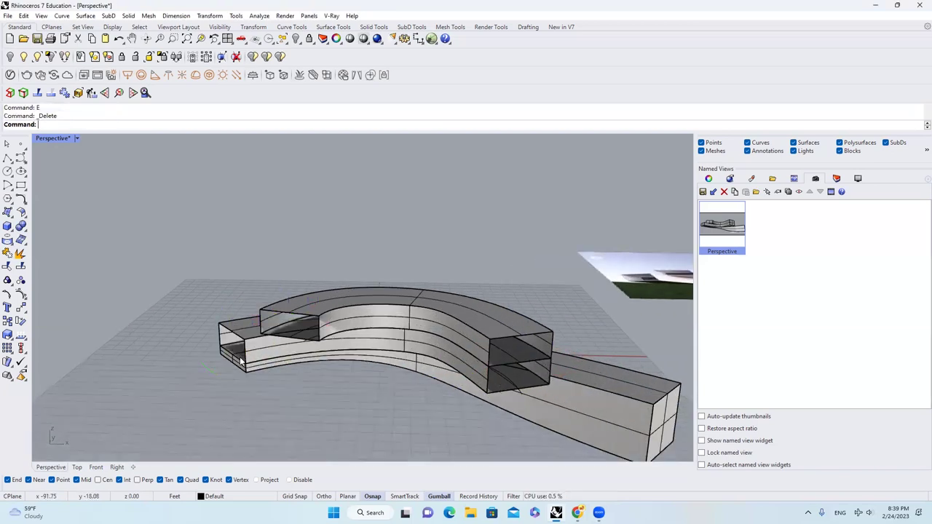
- Delete both end faces of the long ground-level volume and restore the Perspective named view
{"action": "scroll", "coordinate": [235, 357], "scroll_direction": "up", "scroll_amount": 5}
{"action": "left_click", "coordinate": [240, 368]}
{"action": "type", "text": "e"}
{"action": "key", "text": "space"}
{"action": "scroll", "coordinate": [188, 293], "scroll_direction": "down", "scroll_amount": 7}
{"action": "scroll", "coordinate": [488, 320], "scroll_direction": "up", "scroll_amount": 6}
{"action": "left_click", "coordinate": [438, 397]}
{"action": "type", "text": "e"}
{"action": "key", "text": "space"}
{"action": "scroll", "coordinate": [510, 328], "scroll_direction": "down", "scroll_amount": 10}
{"action": "double_click", "coordinate": [709, 239]}
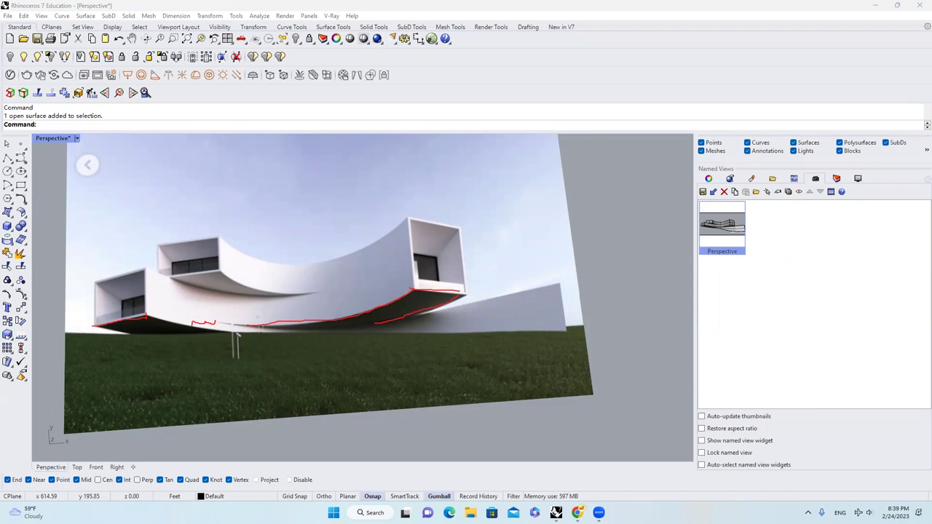
- Compare the reference photo's large end opening with the model's open end, selecting the floor surface between the two levels
{"action": "key", "text": "Escape"}
{"action": "scroll", "coordinate": [547, 221], "scroll_direction": "down", "scroll_amount": 14}
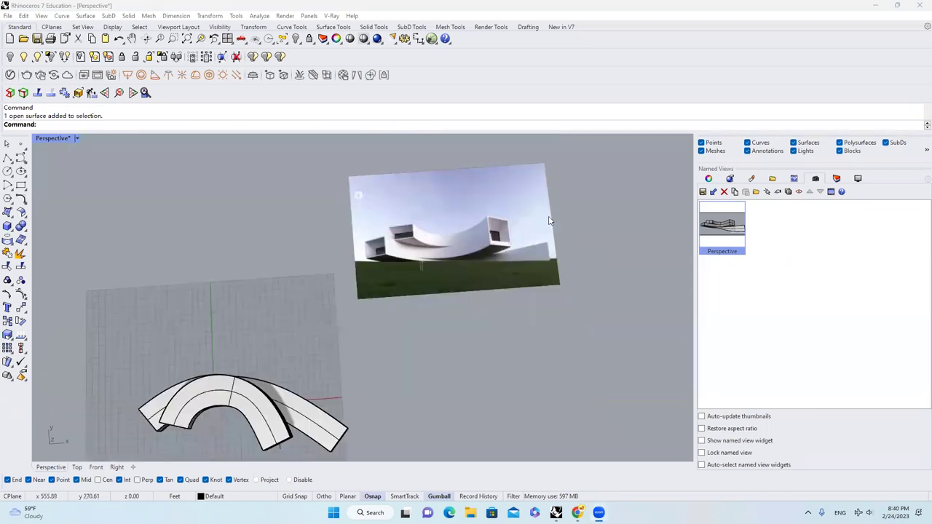
{"action": "right_click_drag", "start_coordinate": [423, 235], "coordinate": [348, 378]}
{"action": "scroll", "coordinate": [348, 378], "scroll_direction": "up", "scroll_amount": 5}
{"action": "scroll", "coordinate": [344, 366], "scroll_direction": "up", "scroll_amount": 2}
{"action": "left_click", "coordinate": [343, 366]}
{"action": "left_click", "coordinate": [383, 393]}
{"action": "scroll", "coordinate": [374, 379], "scroll_direction": "up", "scroll_amount": 4}
{"action": "scroll", "coordinate": [324, 361], "scroll_direction": "down", "scroll_amount": 8}
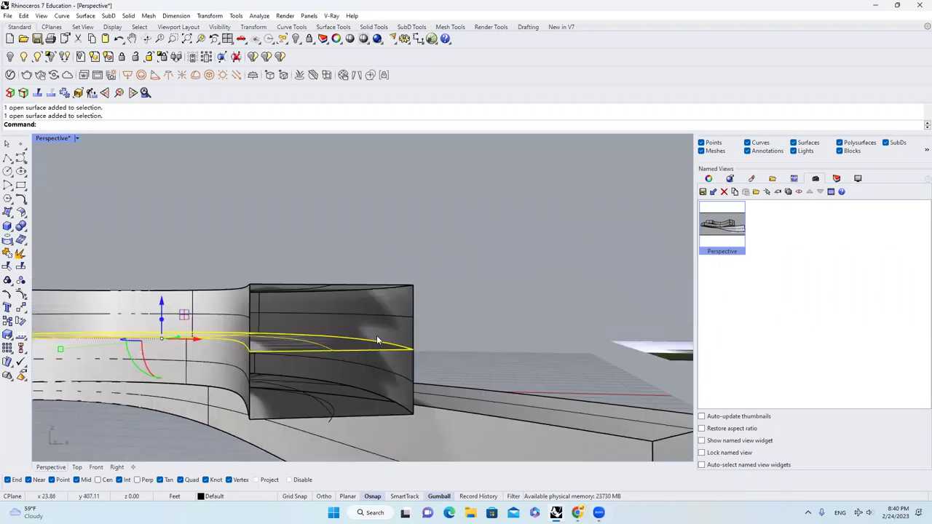
{"action": "scroll", "coordinate": [519, 310], "scroll_direction": "up", "scroll_amount": 4}
{"action": "scroll", "coordinate": [520, 311], "scroll_direction": "down", "scroll_amount": 3}
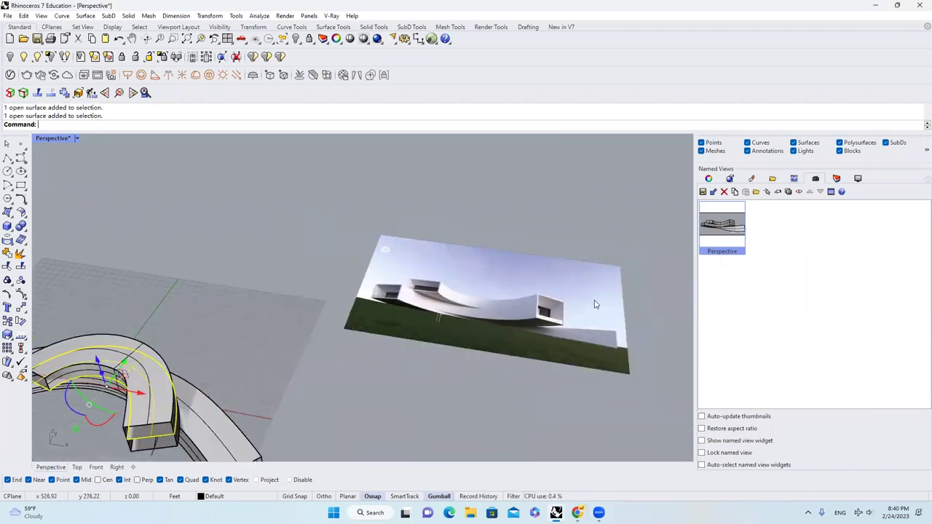
{"action": "scroll", "coordinate": [484, 324], "scroll_direction": "down", "scroll_amount": 2}
- Isolate the upper arched volume's floor and side wall surfaces
{"action": "scroll", "coordinate": [330, 261], "scroll_direction": "up", "scroll_amount": 6}
{"action": "scroll", "coordinate": [304, 281], "scroll_direction": "up", "scroll_amount": 6}
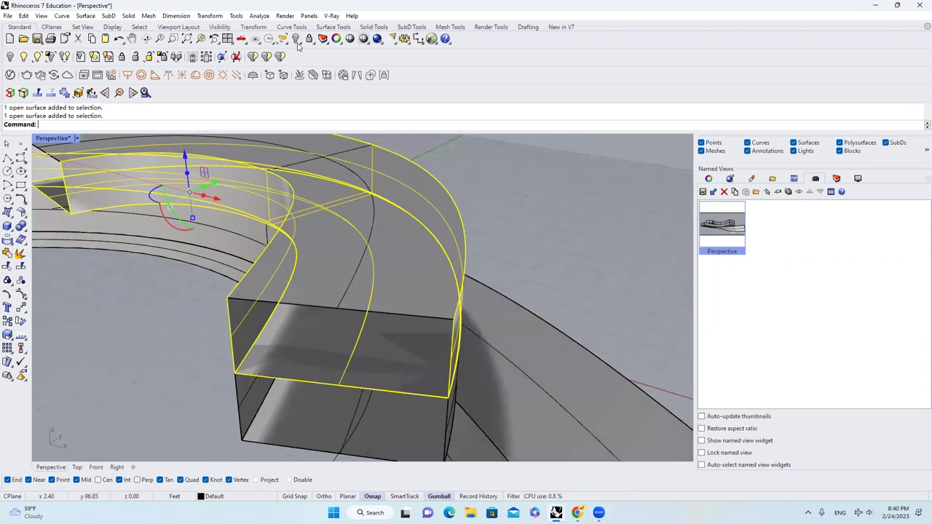
{"action": "left_click", "coordinate": [327, 51]}
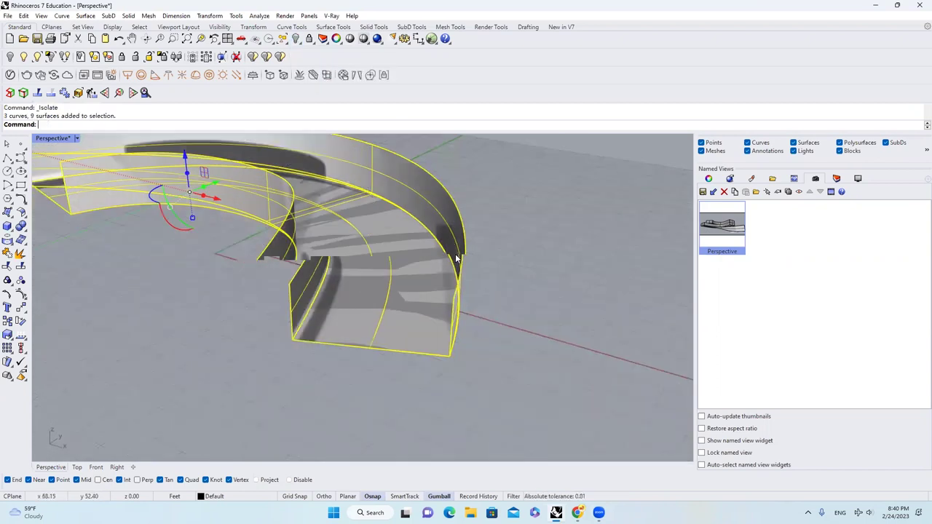
{"action": "scroll", "coordinate": [456, 258], "scroll_direction": "up", "scroll_amount": 2}
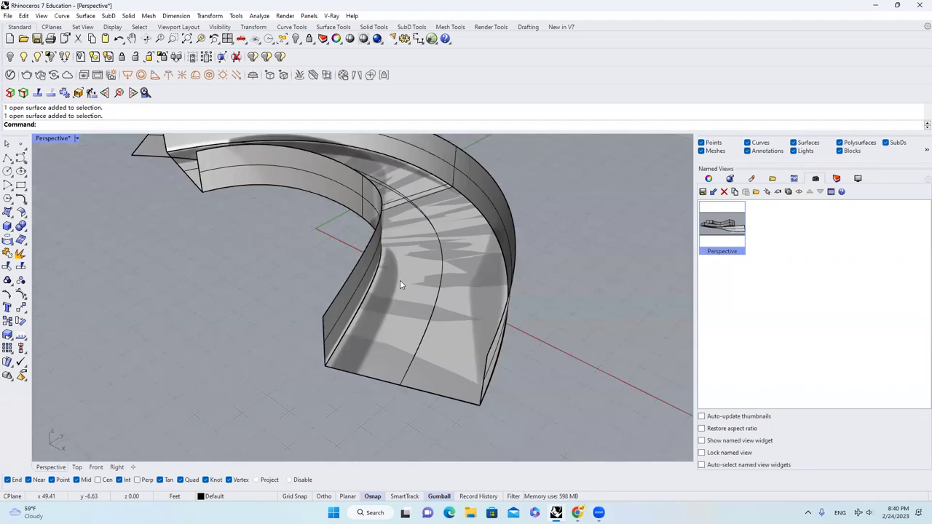
- Split the isolated floor surface along a V-direction isocurve across its width, a short way in from the shared open end
{"action": "left_click", "coordinate": [22, 277]}
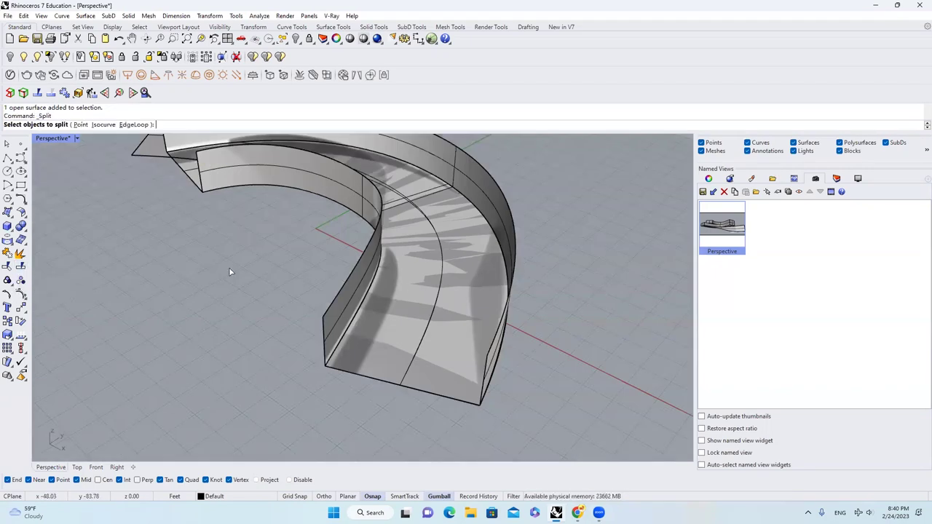
{"action": "left_click", "coordinate": [408, 300]}
{"action": "left_click", "coordinate": [450, 321]}
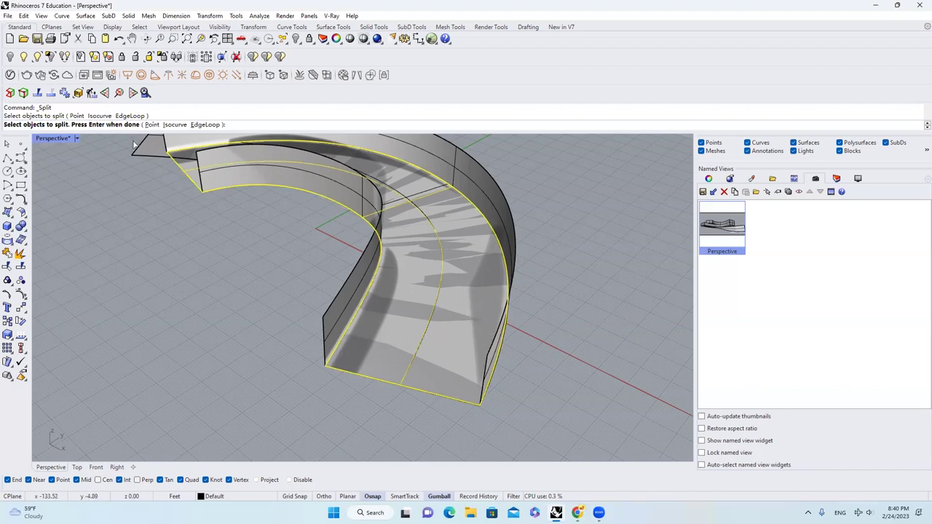
{"action": "left_click", "coordinate": [171, 126]}
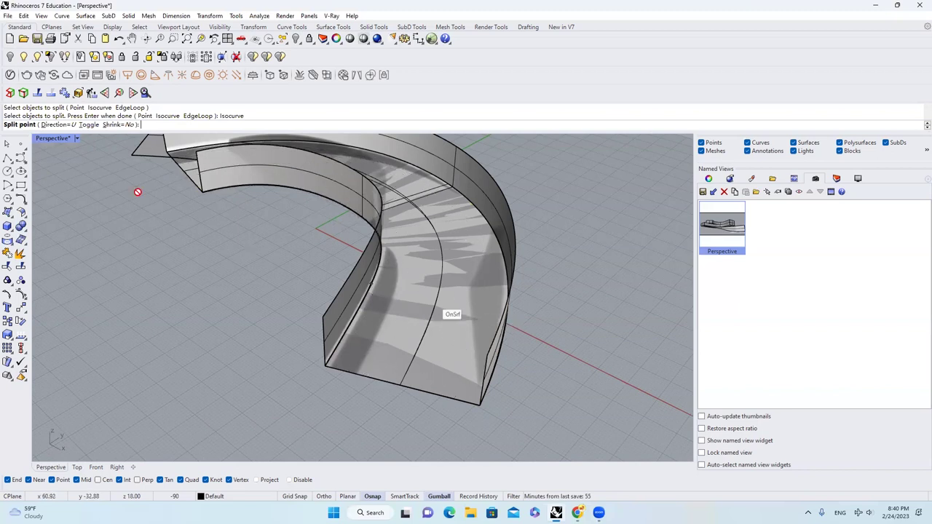
{"action": "left_click", "coordinate": [59, 125]}
{"action": "left_click", "coordinate": [60, 125]}
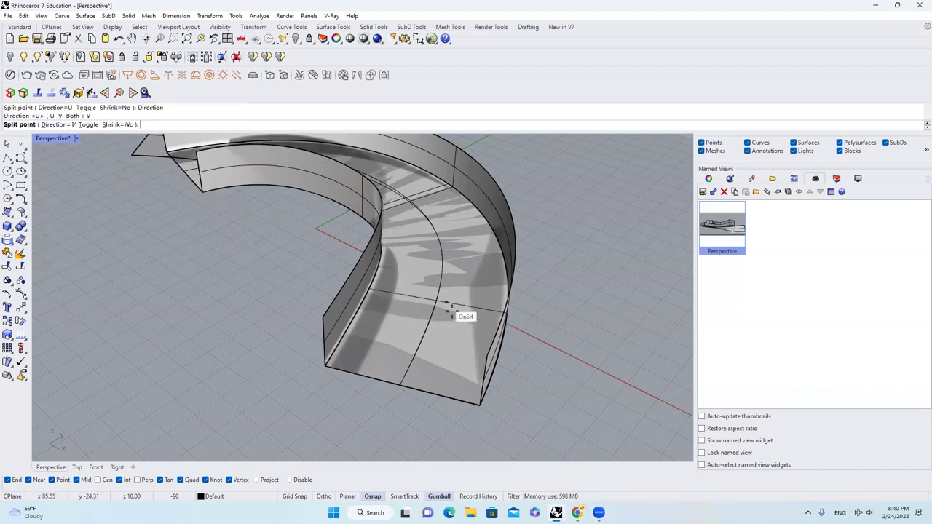
{"action": "scroll", "coordinate": [364, 313], "scroll_direction": "up", "scroll_amount": 3}
{"action": "scroll", "coordinate": [304, 326], "scroll_direction": "up", "scroll_amount": 3}
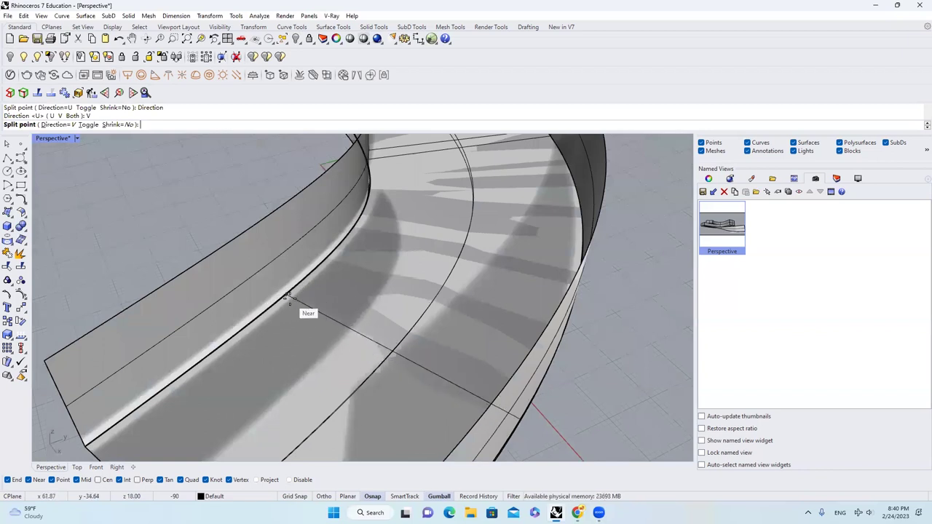
{"action": "left_click", "coordinate": [281, 304]}
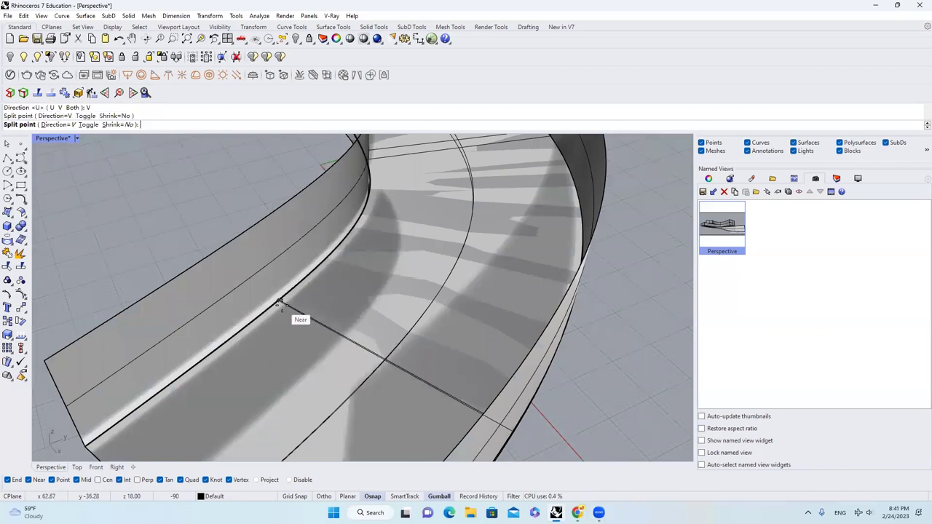
{"action": "key", "text": "Return"}
{"action": "scroll", "coordinate": [366, 325], "scroll_direction": "down", "scroll_amount": 4}
{"action": "scroll", "coordinate": [367, 325], "scroll_direction": "down", "scroll_amount": 3}
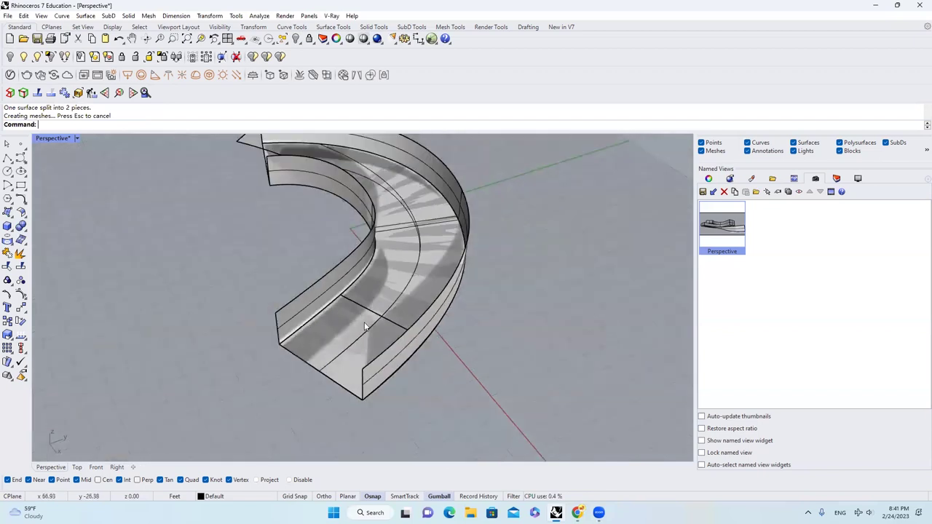
- Delete the short split-off floor piece at the shared open end
{"action": "scroll", "coordinate": [362, 319], "scroll_direction": "up", "scroll_amount": 6}
{"action": "left_click", "coordinate": [388, 343]}
{"action": "left_click", "coordinate": [393, 355]}
{"action": "scroll", "coordinate": [407, 317], "scroll_direction": "down", "scroll_amount": 4}
{"action": "scroll", "coordinate": [408, 308], "scroll_direction": "up", "scroll_amount": 4}
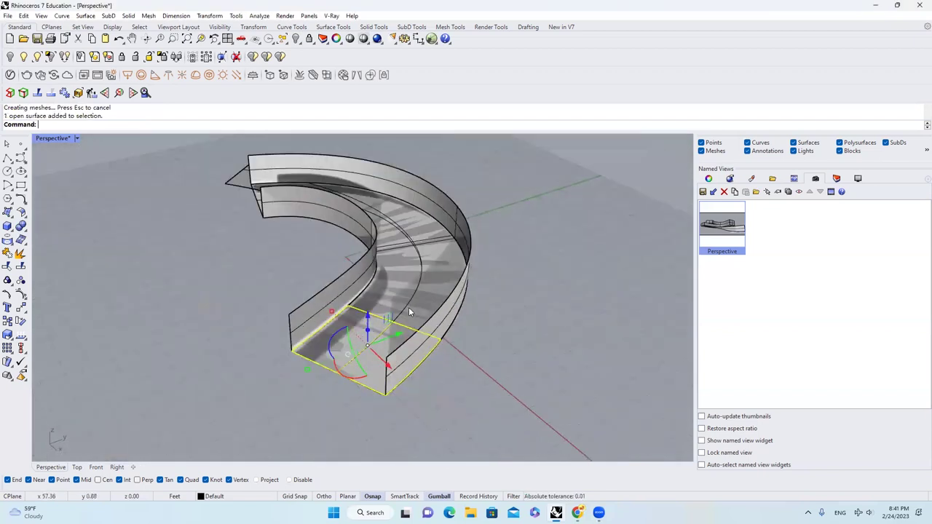
{"action": "key", "text": "Delete"}
- Inspect the overlapping floor surfaces near the shared open end, showing control points and selecting the shortened floor to compare their extents
{"action": "left_click", "coordinate": [452, 340]}
{"action": "left_click", "coordinate": [452, 343]}
{"action": "right_click_drag", "start_coordinate": [443, 320], "coordinate": [471, 315]}
{"action": "left_click", "coordinate": [25, 292]}
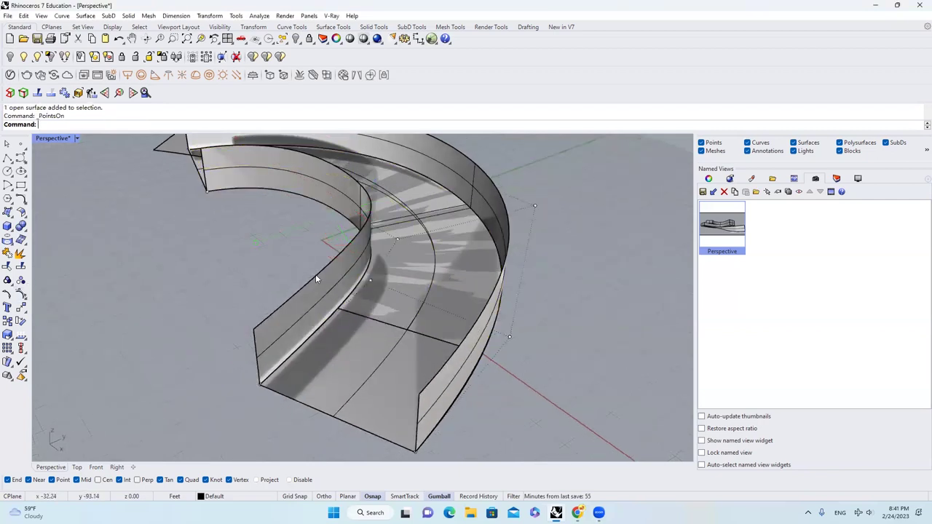
{"action": "scroll", "coordinate": [357, 300], "scroll_direction": "up", "scroll_amount": 3}
{"action": "right_click_drag", "start_coordinate": [356, 300], "coordinate": [405, 284]}
{"action": "left_click", "coordinate": [420, 279]}
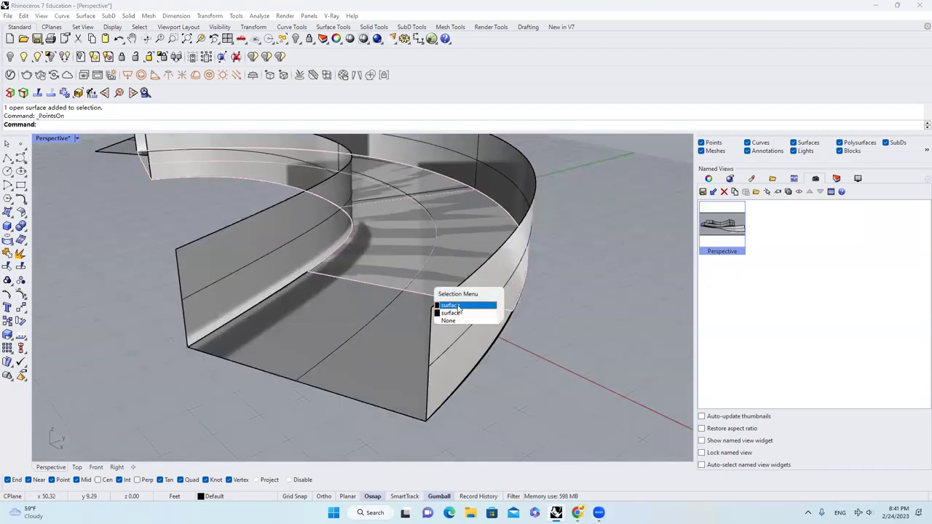
{"action": "left_click", "coordinate": [455, 305]}
{"action": "scroll", "coordinate": [450, 299], "scroll_direction": "down", "scroll_amount": 3}
{"action": "right_click_drag", "start_coordinate": [481, 316], "coordinate": [503, 314]}
{"action": "scroll", "coordinate": [503, 314], "scroll_direction": "up", "scroll_amount": 4}
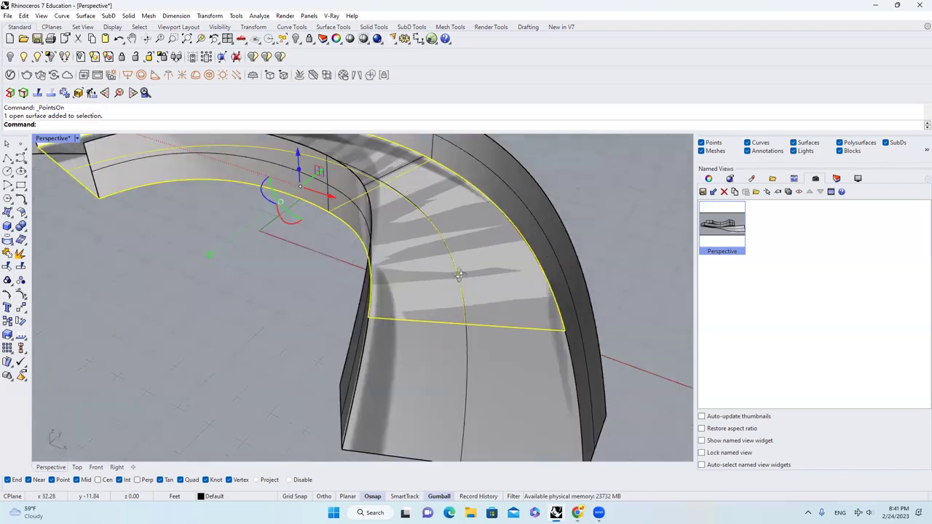
{"action": "right_click_drag", "start_coordinate": [460, 275], "coordinate": [431, 266]}
{"action": "scroll", "coordinate": [431, 266], "scroll_direction": "down", "scroll_amount": 3}
- Split the longer overlapping floor surface along a V-direction isocurve at the shortened floor's edge and delete the cut-off end piece
{"action": "left_click", "coordinate": [378, 309]}
{"action": "scroll", "coordinate": [332, 316], "scroll_direction": "up", "scroll_amount": 3}
{"action": "mouse_move", "coordinate": [337, 323]}
{"action": "right_mouse_down"}
{"action": "mouse_move", "coordinate": [391, 315]}
{"action": "mouse_move", "coordinate": [348, 310]}
{"action": "right_mouse_up"}
{"action": "left_click", "coordinate": [21, 266]}
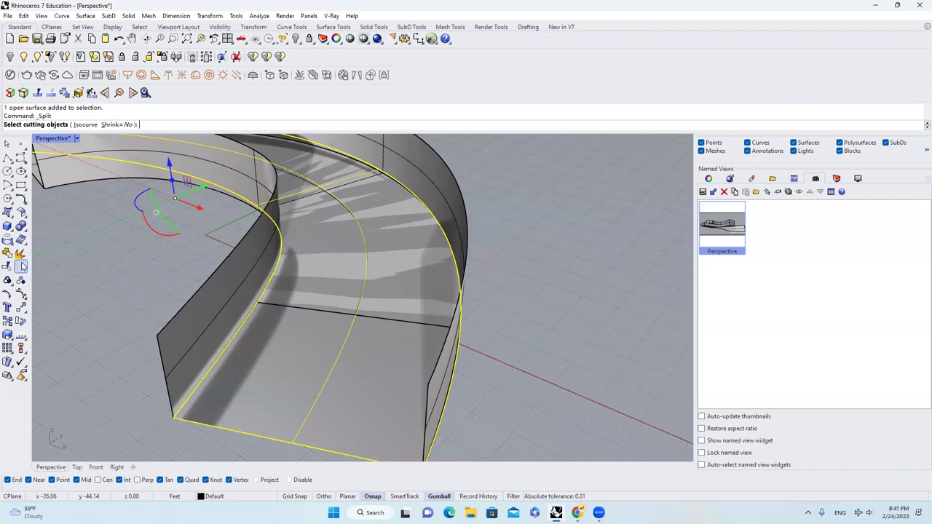
{"action": "left_click", "coordinate": [86, 125]}
{"action": "left_click", "coordinate": [258, 304]}
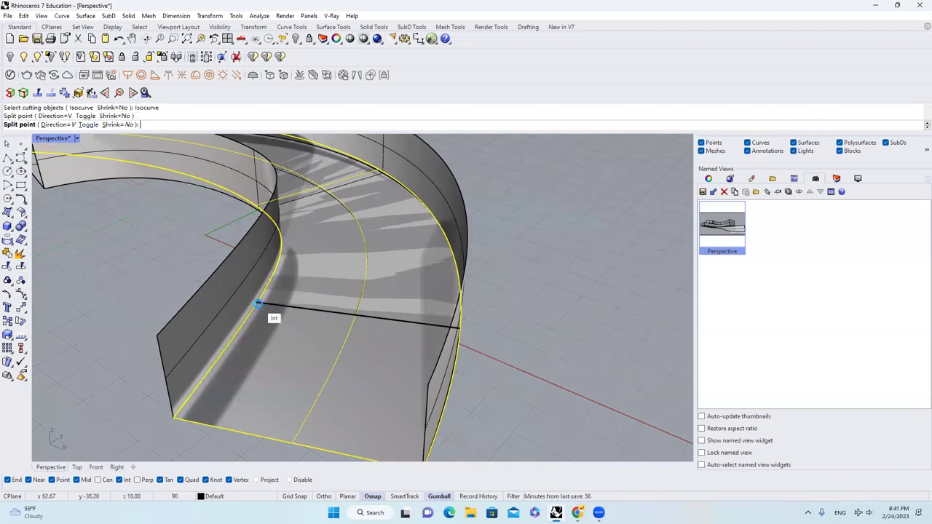
{"action": "key", "text": "Return"}
{"action": "left_click", "coordinate": [295, 320]}
{"action": "key", "text": "Delete"}
- Restore the saved perspective view and show all hidden objects
{"action": "scroll", "coordinate": [314, 306], "scroll_direction": "down", "scroll_amount": 8}
{"action": "double_click", "coordinate": [710, 236]}
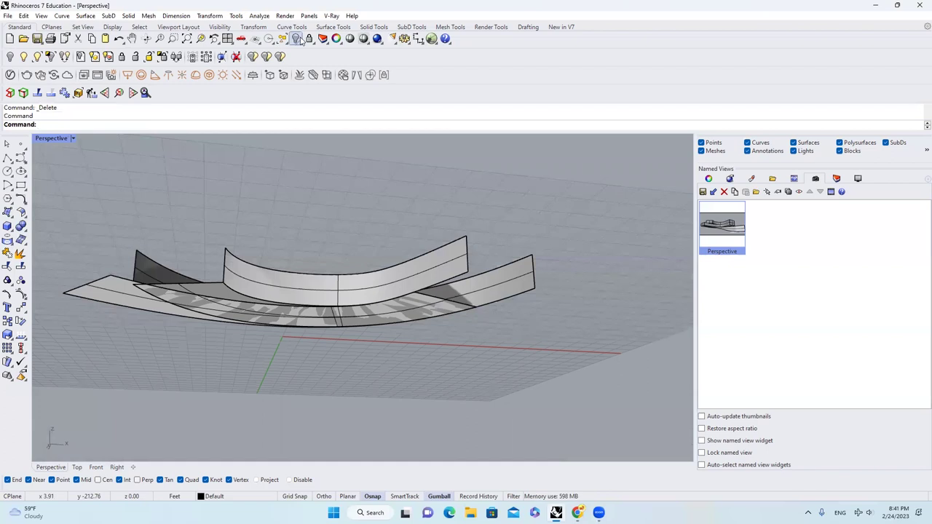
{"action": "left_click", "coordinate": [297, 39]}
- Isolate the two overlapping intermediate floor surfaces that run through the lower volume's far open end
{"action": "right_click_drag", "start_coordinate": [456, 282], "coordinate": [477, 335]}
{"action": "scroll", "coordinate": [261, 334], "scroll_direction": "up", "scroll_amount": 4}
{"action": "left_click", "coordinate": [261, 334]}
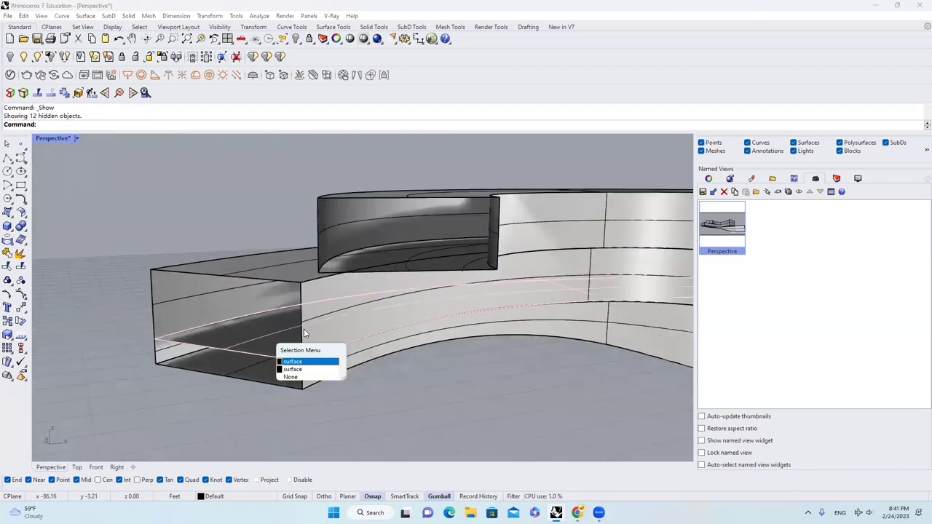
{"action": "left_click", "coordinate": [300, 362]}
{"action": "scroll", "coordinate": [305, 312], "scroll_direction": "down", "scroll_amount": 3}
{"action": "scroll", "coordinate": [306, 314], "scroll_direction": "down", "scroll_amount": 5}
{"action": "scroll", "coordinate": [300, 301], "scroll_direction": "up", "scroll_amount": 6}
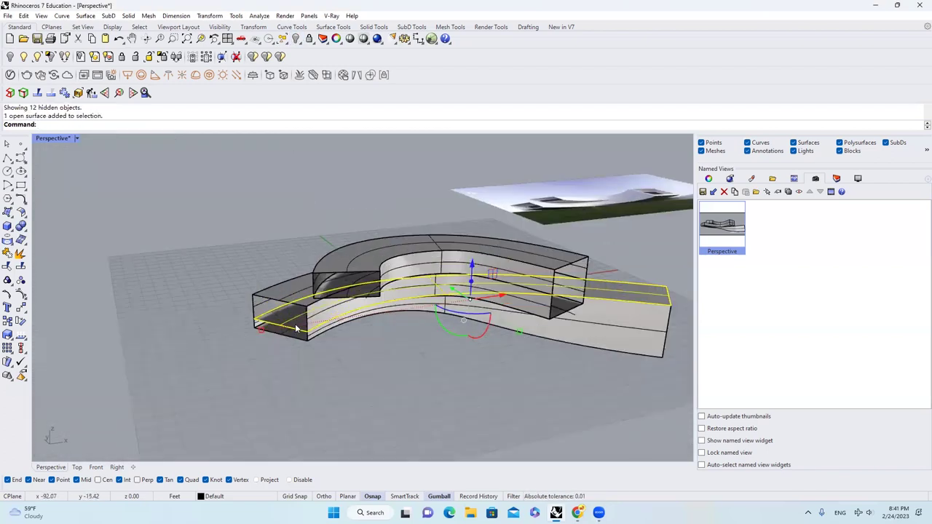
{"action": "left_click", "coordinate": [300, 301], "text": "shift"}
{"action": "scroll", "coordinate": [300, 302], "scroll_direction": "down", "scroll_amount": 5}
{"action": "right_click_drag", "start_coordinate": [300, 301], "coordinate": [370, 298]}
{"action": "scroll", "coordinate": [371, 298], "scroll_direction": "up", "scroll_amount": 5}
{"action": "left_click", "coordinate": [297, 40]}
- Split the first isolated floor surface along an isocurve a short way in from the far open end and delete the end piece
{"action": "left_click", "coordinate": [447, 312]}
{"action": "right_click_drag", "start_coordinate": [447, 312], "coordinate": [364, 317]}
{"action": "left_click", "coordinate": [20, 265]}
{"action": "left_click", "coordinate": [102, 125]}
{"action": "left_click", "coordinate": [287, 315]}
{"action": "left_click", "coordinate": [313, 338]}
{"action": "left_click", "coordinate": [246, 282]}
{"action": "key", "text": "Return"}
{"action": "left_click", "coordinate": [273, 311]}
{"action": "key", "text": "Delete"}
- Cut back the second overlapping floor surface along an isocurve at the far open end, and show the hidden objects
{"action": "left_click", "coordinate": [274, 311]}
{"action": "left_click", "coordinate": [21, 266]}
{"action": "left_click", "coordinate": [84, 124]}
{"action": "left_click", "coordinate": [365, 330]}
{"action": "key", "text": "Return"}
{"action": "left_click", "coordinate": [313, 341]}
{"action": "key", "text": "Delete"}
{"action": "scroll", "coordinate": [354, 318], "scroll_direction": "down", "scroll_amount": 6}
{"action": "right_click", "coordinate": [296, 39]}
- Examine the curved roof edge leading up to the large end opening in the reference photo
{"action": "scroll", "coordinate": [532, 230], "scroll_direction": "down", "scroll_amount": 3}
{"action": "right_click_drag", "start_coordinate": [531, 230], "coordinate": [433, 256]}
{"action": "scroll", "coordinate": [460, 228], "scroll_direction": "up", "scroll_amount": 6}
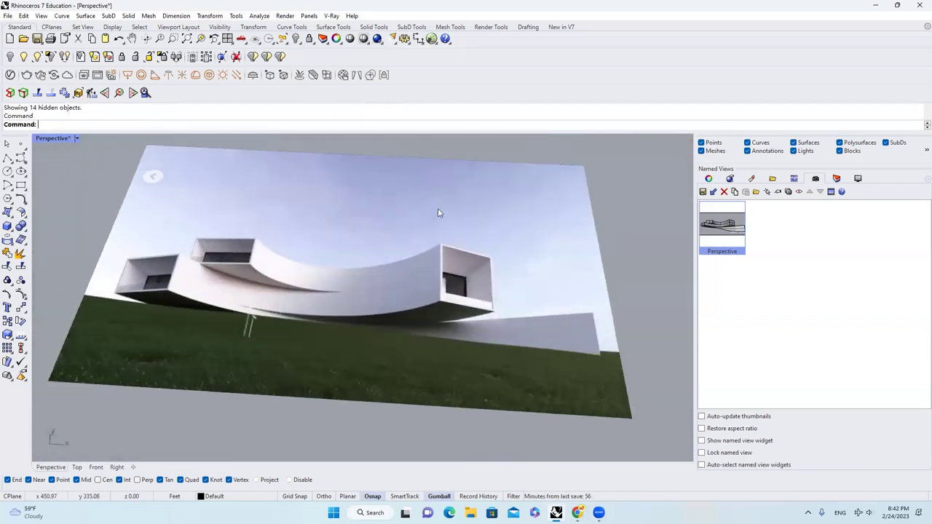
{"action": "scroll", "coordinate": [480, 250], "scroll_direction": "down", "scroll_amount": 2}
{"action": "right_click_drag", "start_coordinate": [491, 289], "coordinate": [452, 357]}
{"action": "scroll", "coordinate": [452, 360], "scroll_direction": "down", "scroll_amount": 5}
{"action": "scroll", "coordinate": [462, 265], "scroll_direction": "up", "scroll_amount": 5}
{"action": "right_click_drag", "start_coordinate": [463, 267], "coordinate": [461, 288]}
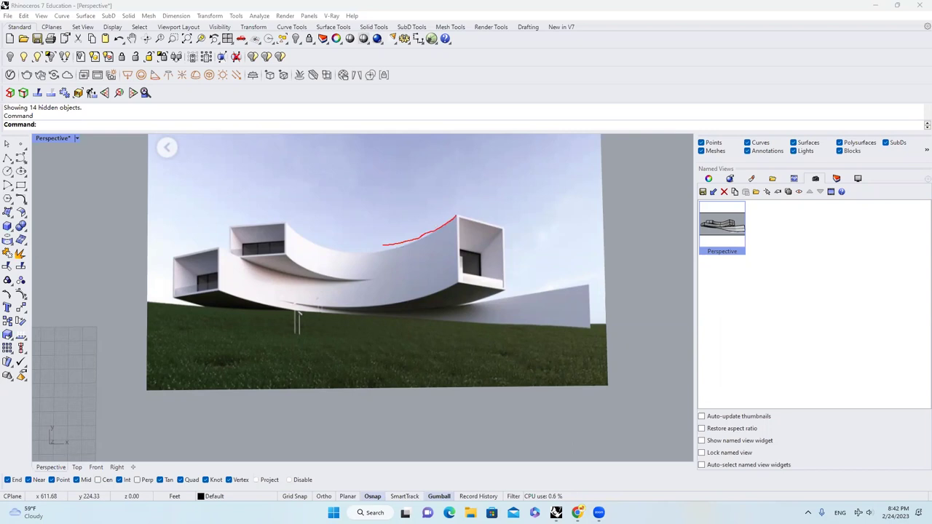
{"action": "scroll", "coordinate": [310, 315], "scroll_direction": "down", "scroll_amount": 5}
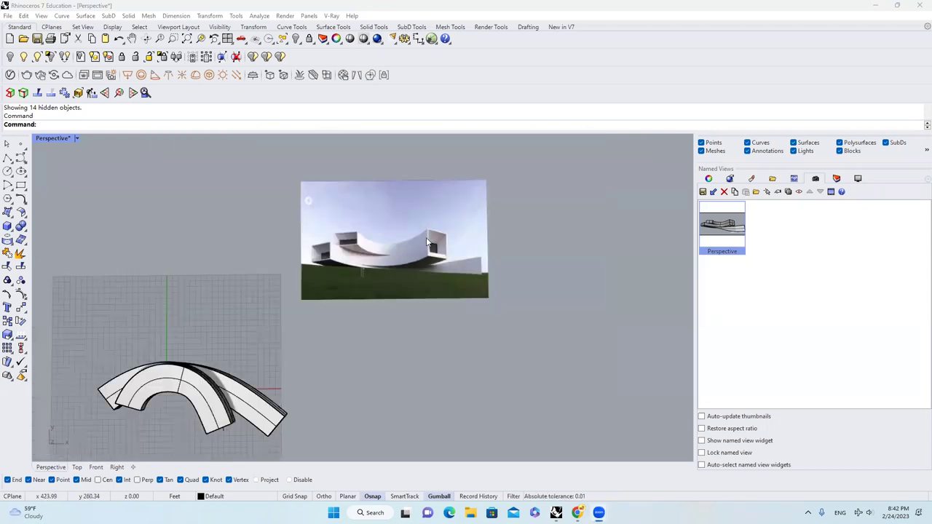
- Turn on the upper volume's roof surface control points and raise the two end points at the shared open end
{"action": "scroll", "coordinate": [309, 314], "scroll_direction": "up", "scroll_amount": 6}
{"action": "left_click", "coordinate": [285, 359]}
{"action": "scroll", "coordinate": [322, 345], "scroll_direction": "down", "scroll_amount": 4}
{"action": "scroll", "coordinate": [321, 345], "scroll_direction": "up", "scroll_amount": 6}
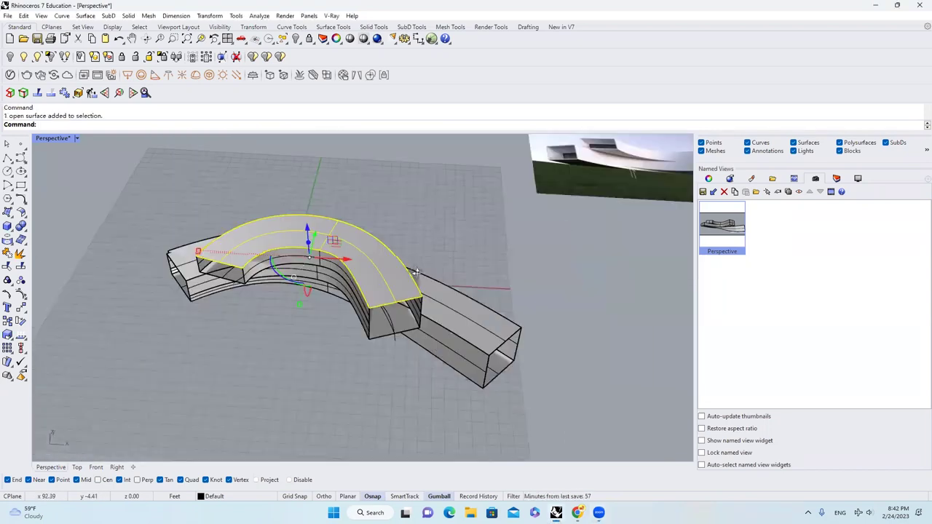
{"action": "right_click_drag", "start_coordinate": [321, 346], "coordinate": [368, 314]}
{"action": "scroll", "coordinate": [369, 313], "scroll_direction": "up", "scroll_amount": 4}
{"action": "left_click", "coordinate": [23, 295]}
{"action": "right_click_drag", "start_coordinate": [386, 280], "coordinate": [384, 245]}
{"action": "left_click_drag", "start_coordinate": [463, 332], "coordinate": [401, 249]}
{"action": "right_click_drag", "start_coordinate": [419, 320], "coordinate": [430, 285]}
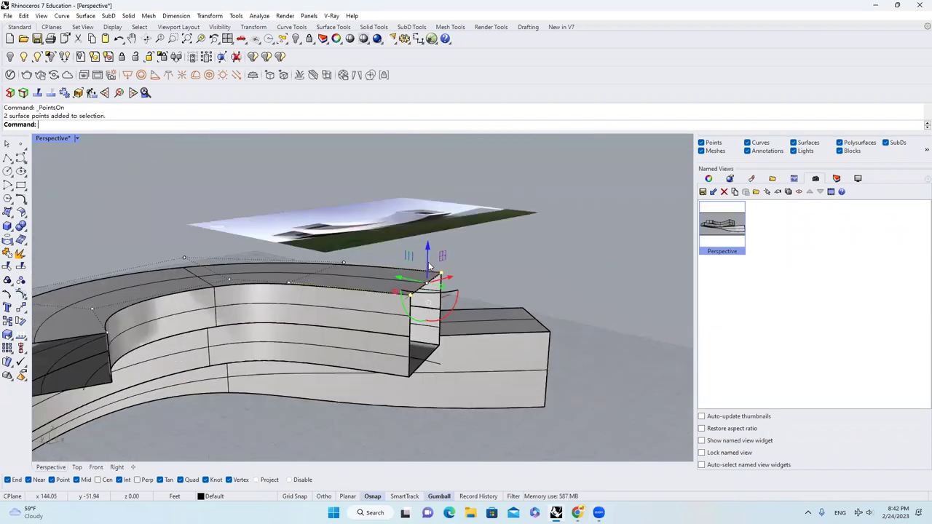
{"action": "scroll", "coordinate": [429, 260], "scroll_direction": "up", "scroll_amount": 2}
{"action": "mouse_move", "coordinate": [426, 255]}
{"action": "left_mouse_down"}
{"action": "mouse_move", "coordinate": [426, 233]}
{"action": "mouse_move", "coordinate": [428, 241]}
{"action": "left_mouse_up"}
{"action": "key", "text": "Escape"}
{"action": "key", "text": "Escape"}
- Compare the reshaped roof in the saved perspective view with the reference photo's large end opening
{"action": "scroll", "coordinate": [440, 242], "scroll_direction": "down", "scroll_amount": 4}
{"action": "right_click_drag", "start_coordinate": [351, 353], "coordinate": [345, 313]}
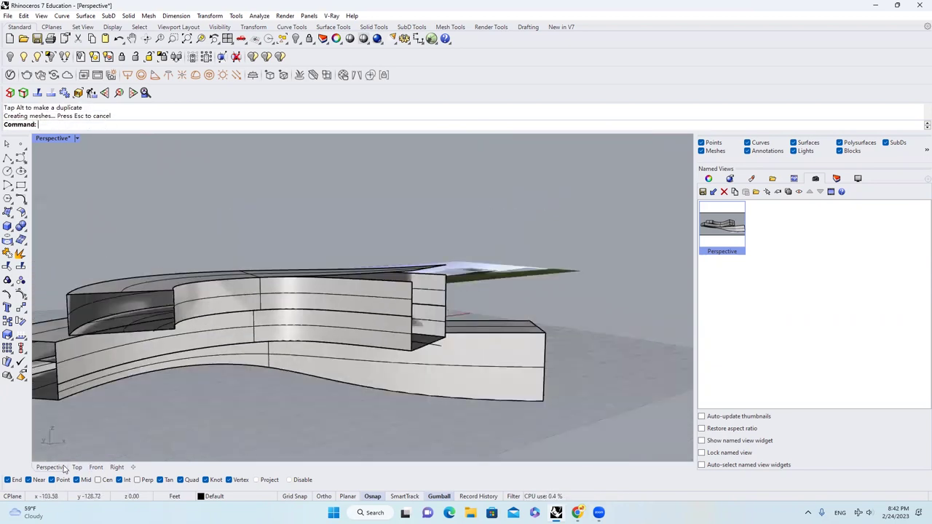
{"action": "double_click", "coordinate": [725, 230]}
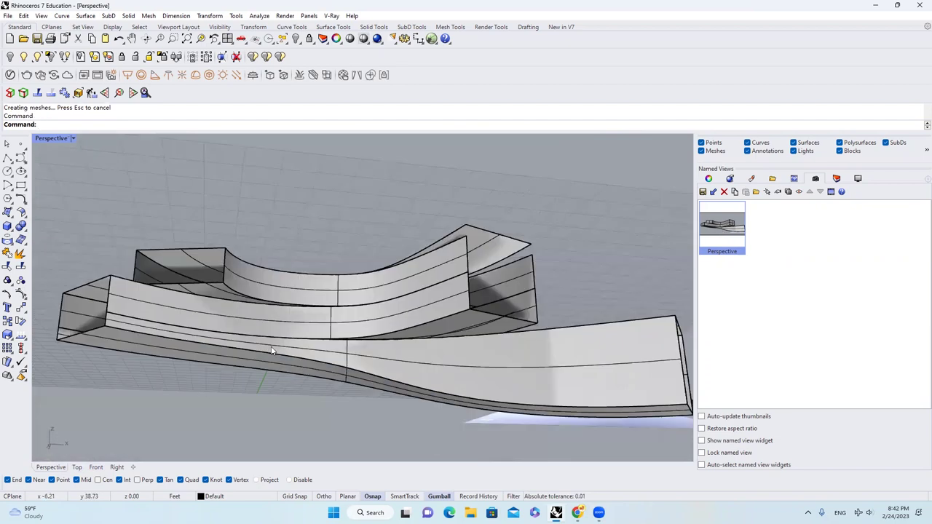
{"action": "left_click", "coordinate": [77, 466]}
{"action": "scroll", "coordinate": [499, 282], "scroll_direction": "up", "scroll_amount": 5}
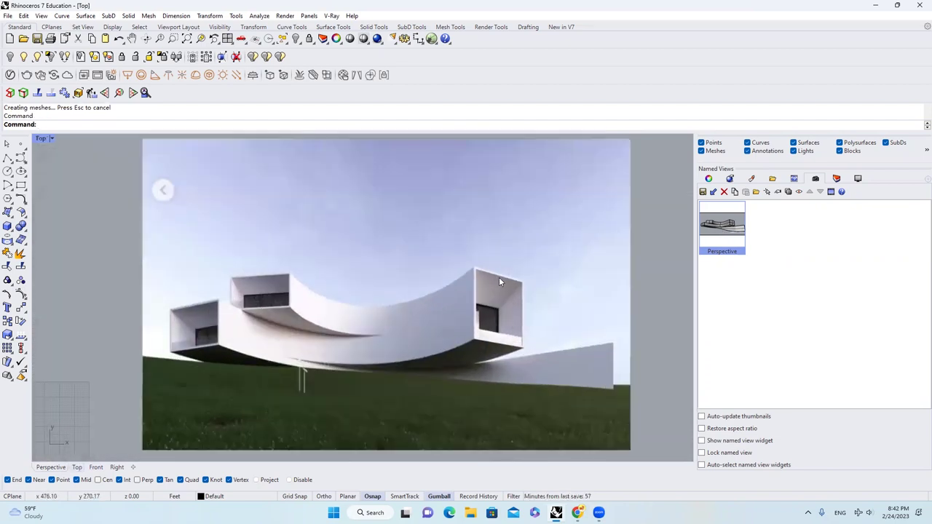
{"action": "left_click", "coordinate": [51, 466]}
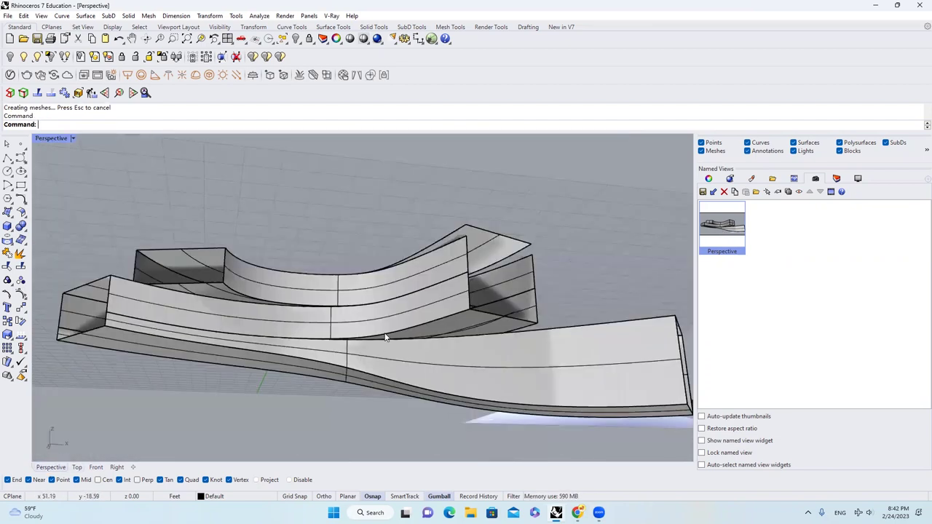
- Delete the upper volume's inner and outer curved side walls beneath the raised roof
{"action": "right_click_drag", "start_coordinate": [388, 323], "coordinate": [437, 350]}
{"action": "left_click", "coordinate": [437, 350]}
{"action": "scroll", "coordinate": [440, 343], "scroll_direction": "down", "scroll_amount": 6}
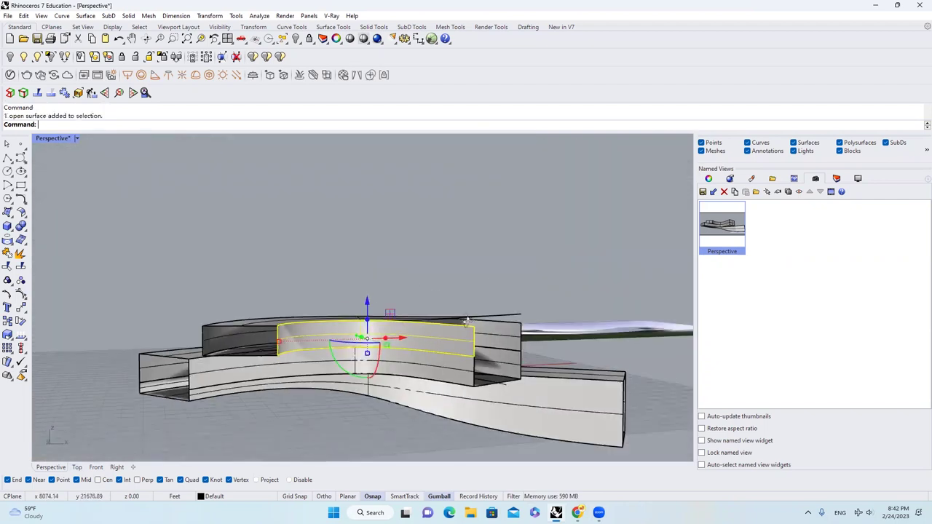
{"action": "scroll", "coordinate": [492, 334], "scroll_direction": "up", "scroll_amount": 5}
{"action": "right_click_drag", "start_coordinate": [492, 334], "coordinate": [538, 285]}
{"action": "type", "text": "e"}
{"action": "left_click", "coordinate": [514, 327]}
{"action": "type", "text": "e"}
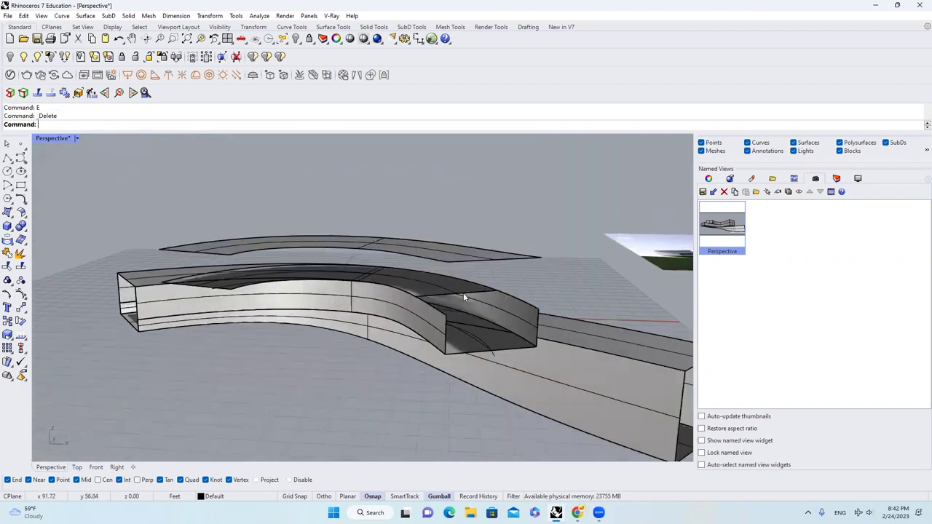
- Try to loft an inner side wall between the shortened floor's inner edge and the roof's inner edge, using Normal style
{"action": "right_click_drag", "start_coordinate": [463, 293], "coordinate": [462, 305]}
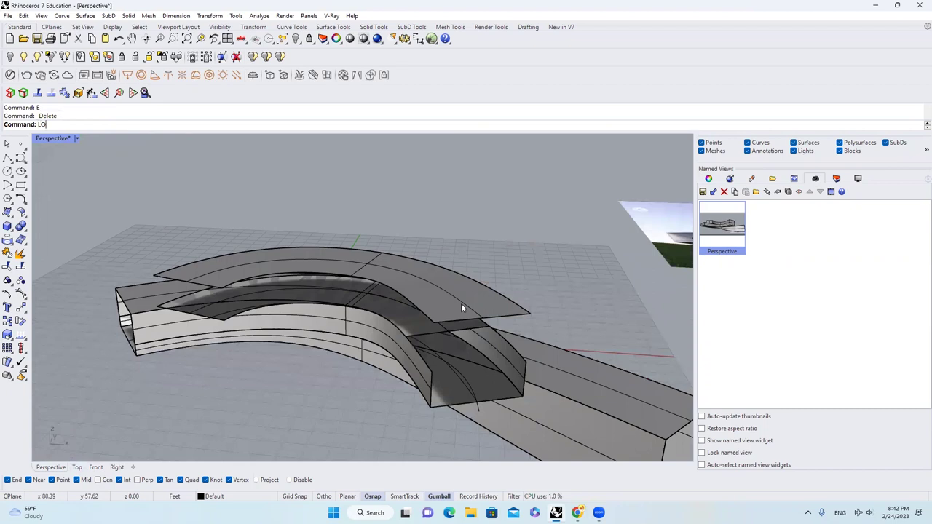
{"action": "key", "text": "Return"}
{"action": "right_click_drag", "start_coordinate": [423, 357], "coordinate": [463, 377]}
{"action": "scroll", "coordinate": [269, 342], "scroll_direction": "up", "scroll_amount": 5}
{"action": "left_click", "coordinate": [264, 349]}
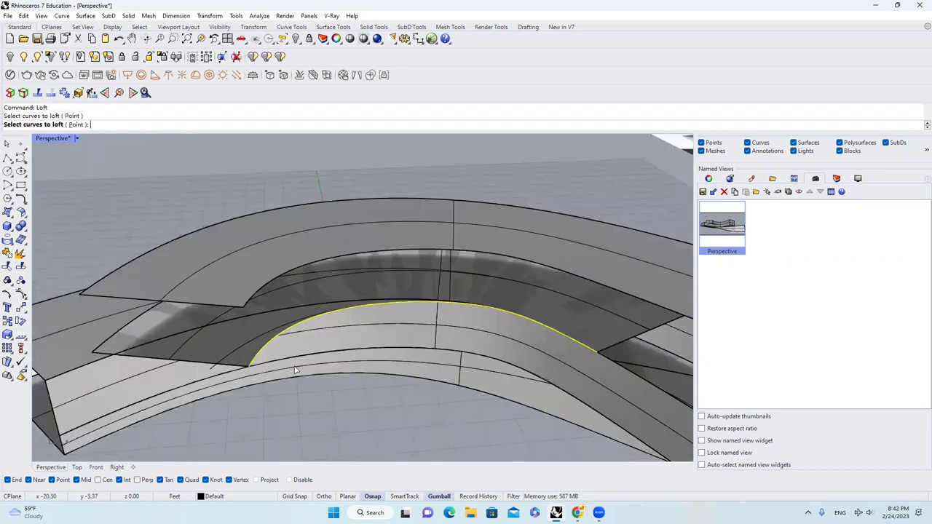
{"action": "scroll", "coordinate": [276, 337], "scroll_direction": "down", "scroll_amount": 5}
{"action": "right_click_drag", "start_coordinate": [276, 338], "coordinate": [269, 332]}
{"action": "scroll", "coordinate": [270, 332], "scroll_direction": "up", "scroll_amount": 5}
{"action": "left_click", "coordinate": [249, 300]}
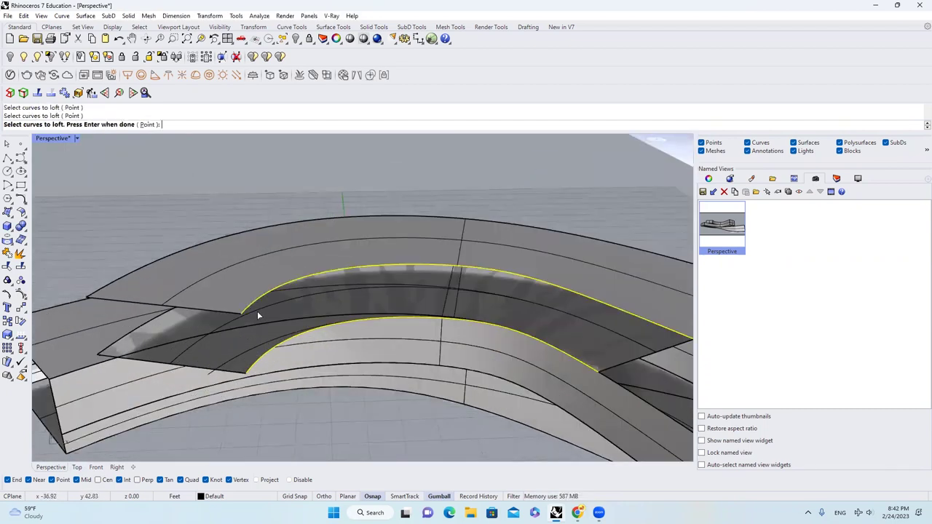
{"action": "key", "text": "Return"}
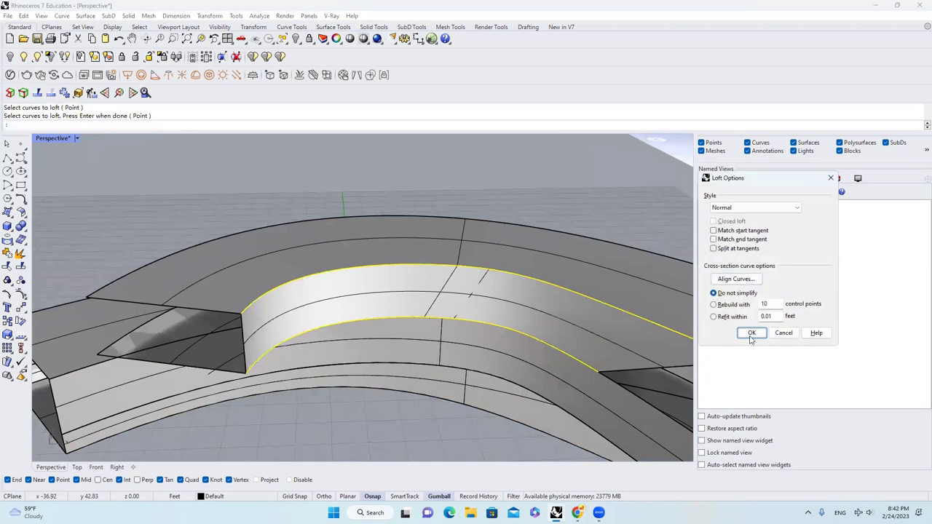
{"action": "left_click", "coordinate": [751, 337]}
- Check the lofted inner side wall from the open end and undo the loft
{"action": "scroll", "coordinate": [360, 292], "scroll_direction": "down", "scroll_amount": 4}
{"action": "scroll", "coordinate": [466, 285], "scroll_direction": "down", "scroll_amount": 5}
{"action": "right_click_drag", "start_coordinate": [456, 265], "coordinate": [413, 313]}
{"action": "scroll", "coordinate": [424, 276], "scroll_direction": "up", "scroll_amount": 5}
{"action": "key", "text": "ctrl+z"}
{"action": "key", "text": "ctrl+y"}
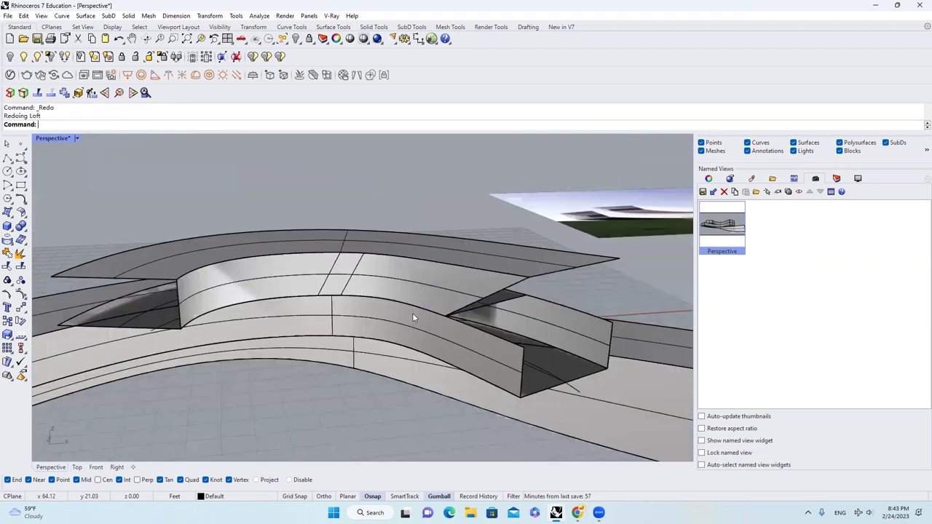
{"action": "key", "text": "ctrl+z"}
- Untrim the shortened end edge of the upper volume's floor surface to restore its full length at the shared open end
{"action": "left_click", "coordinate": [224, 311]}
{"action": "key", "text": "Escape"}
{"action": "left_click", "coordinate": [493, 334]}
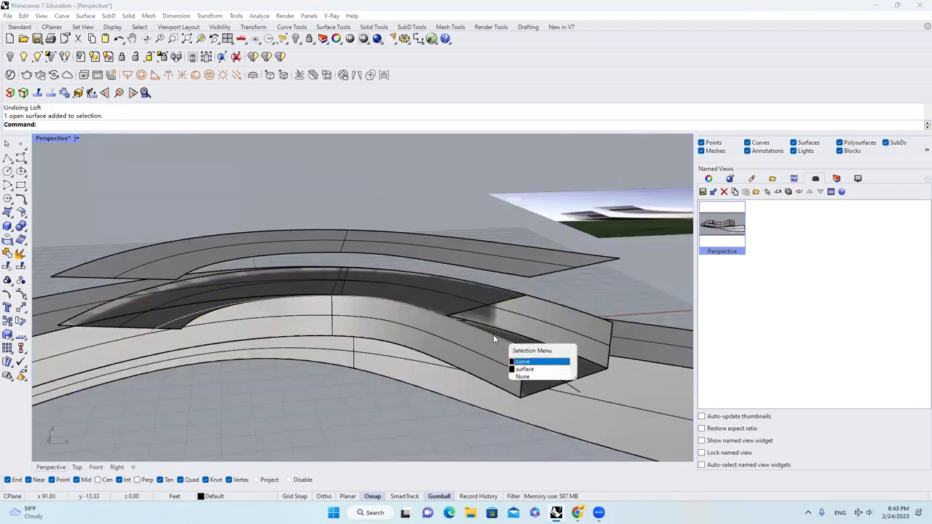
{"action": "left_click", "coordinate": [477, 306]}
{"action": "scroll", "coordinate": [480, 311], "scroll_direction": "down", "scroll_amount": 4}
{"action": "right_click_drag", "start_coordinate": [490, 305], "coordinate": [524, 302]}
{"action": "scroll", "coordinate": [466, 326], "scroll_direction": "up", "scroll_amount": 5}
{"action": "key", "text": "Escape"}
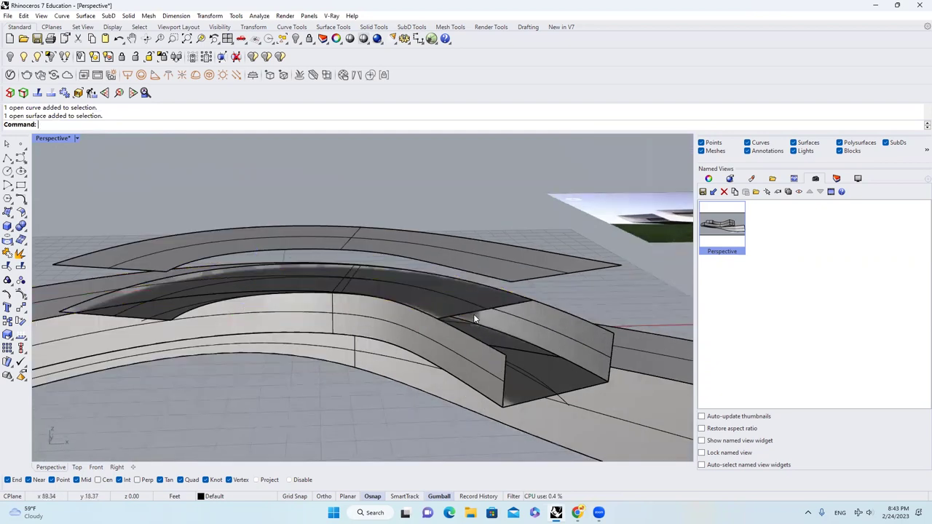
{"action": "type", "text": "Unt"}
{"action": "key", "text": "Return"}
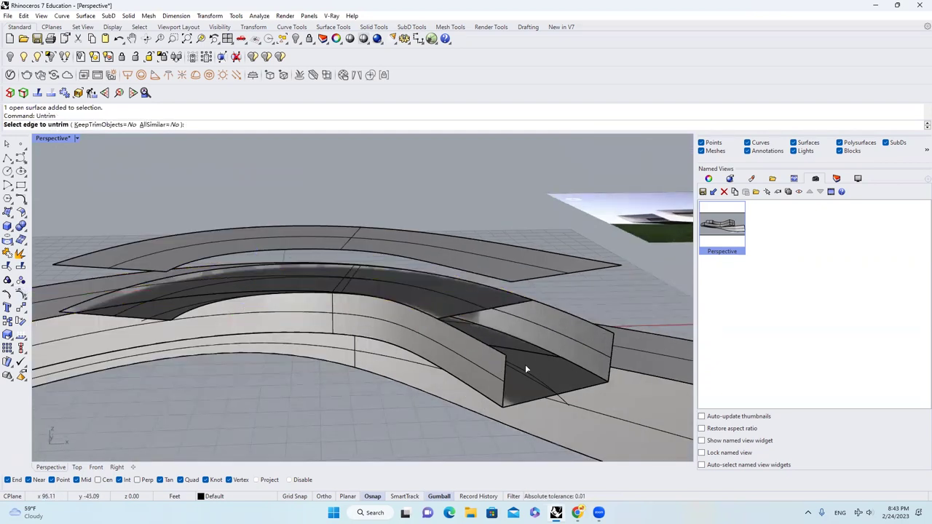
{"action": "left_click", "coordinate": [464, 313]}
{"action": "left_click", "coordinate": [506, 341]}
{"action": "key", "text": "Return"}
{"action": "left_click", "coordinate": [528, 351]}
{"action": "key", "text": "Escape"}
- Loft the inner side wall between the inner curved edges of the upper volume's floor and the roof
{"action": "right_click_drag", "start_coordinate": [289, 249], "coordinate": [287, 276]}
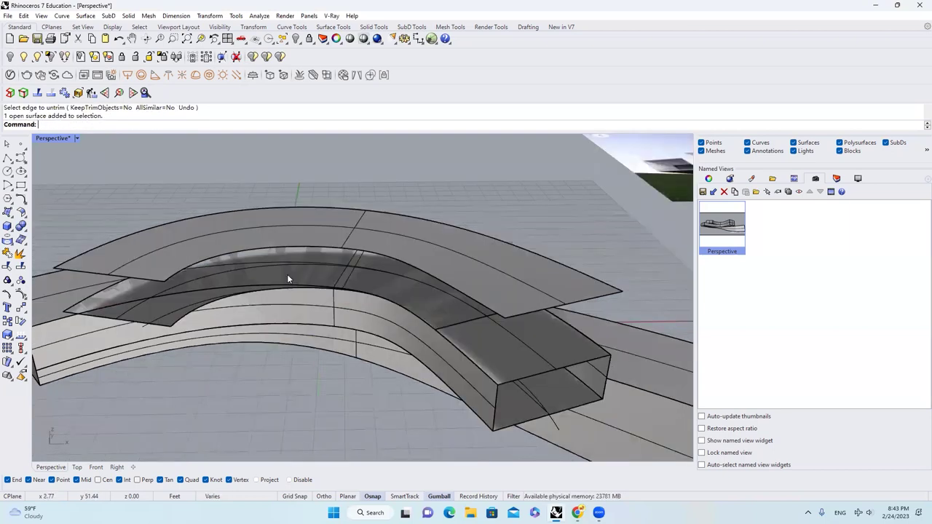
{"action": "key", "text": "Return"}
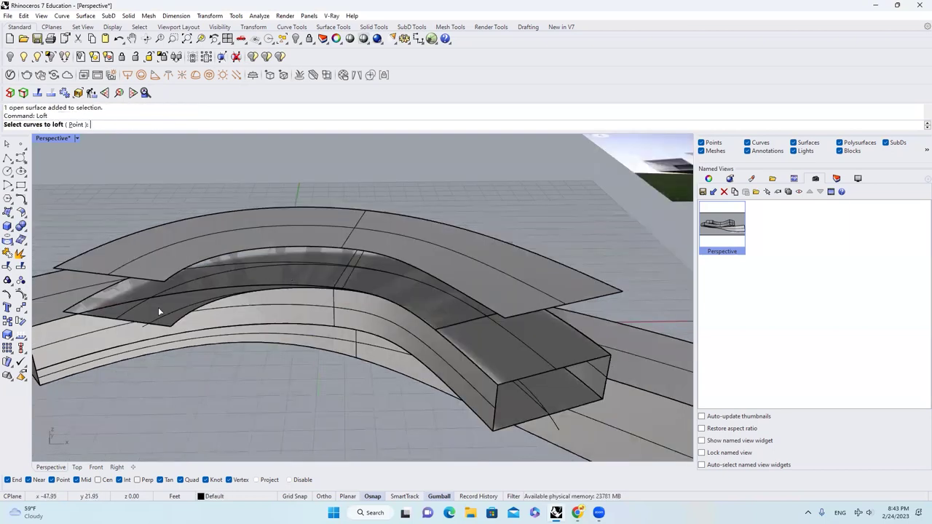
{"action": "left_click", "coordinate": [186, 321]}
{"action": "left_click", "coordinate": [178, 279]}
{"action": "key", "text": "Return"}
{"action": "key", "text": "Return"}
- Loft the outer side wall between the outer curved edges of the roof and the upper volume's floor
{"action": "mouse_move", "coordinate": [365, 282]}
{"action": "right_mouse_down"}
{"action": "mouse_move", "coordinate": [368, 326]}
{"action": "mouse_move", "coordinate": [360, 295]}
{"action": "right_mouse_up"}
{"action": "key", "text": "Return"}
{"action": "mouse_move", "coordinate": [481, 277]}
{"action": "right_mouse_down"}
{"action": "mouse_move", "coordinate": [421, 271]}
{"action": "mouse_move", "coordinate": [493, 290]}
{"action": "right_mouse_up"}
{"action": "left_click", "coordinate": [421, 271]}
{"action": "left_click", "coordinate": [495, 287]}
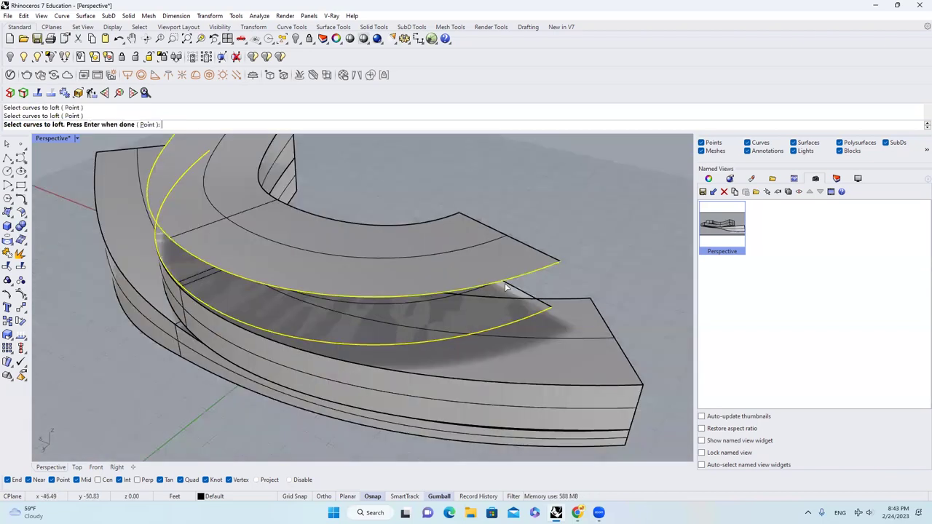
{"action": "key", "text": "Return"}
{"action": "key", "text": "Return"}
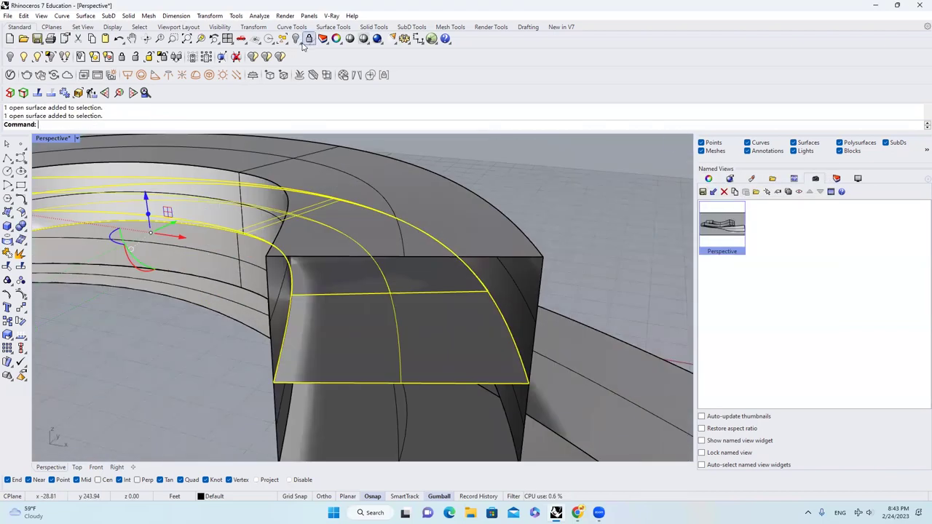
- Isolate the overlapping full-length and shortened floor surfaces of the upper volume
{"action": "left_click", "coordinate": [299, 42]}
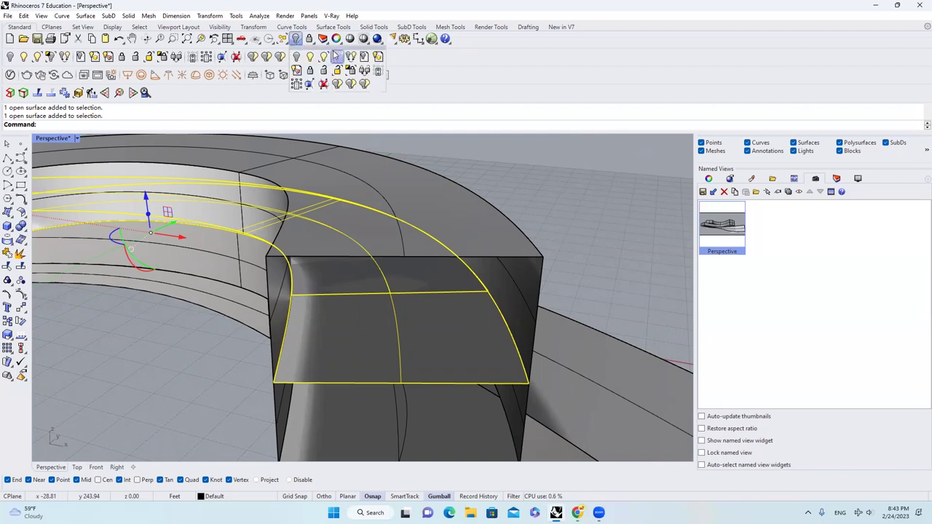
{"action": "left_click", "coordinate": [337, 56]}
{"action": "key", "text": "Escape"}
- Split the full-length floor along a V-direction isocurve at the shortened floor's edge and delete the split-off end piece
{"action": "left_click", "coordinate": [20, 253]}
{"action": "left_click", "coordinate": [391, 339]}
{"action": "key", "text": "Return"}
{"action": "left_click", "coordinate": [85, 125]}
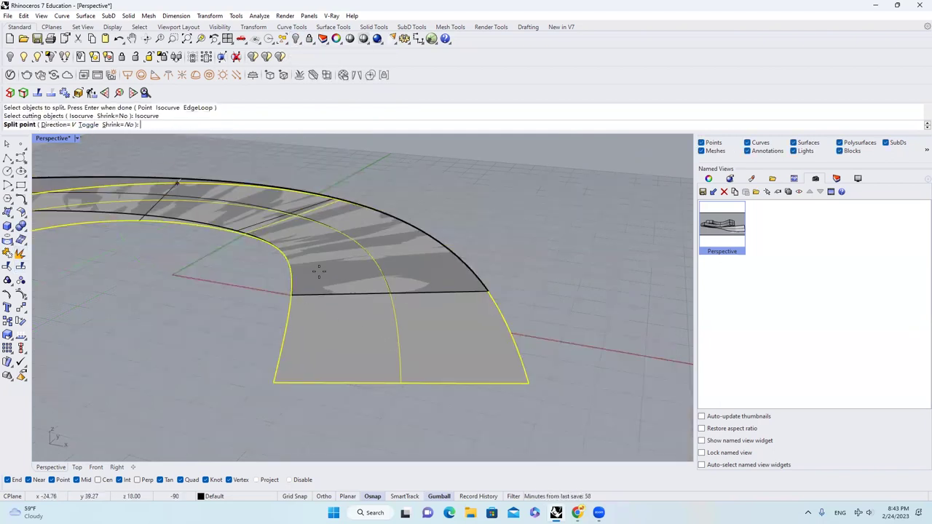
{"action": "left_click", "coordinate": [294, 295]}
{"action": "key", "text": "Return"}
{"action": "left_click", "coordinate": [383, 322]}
{"action": "type", "text": "E"}
{"action": "key", "text": "Return"}
- Show all hidden objects and compare the house model with the reference photo in the Top viewport
{"action": "scroll", "coordinate": [466, 322], "scroll_direction": "down", "scroll_amount": 4}
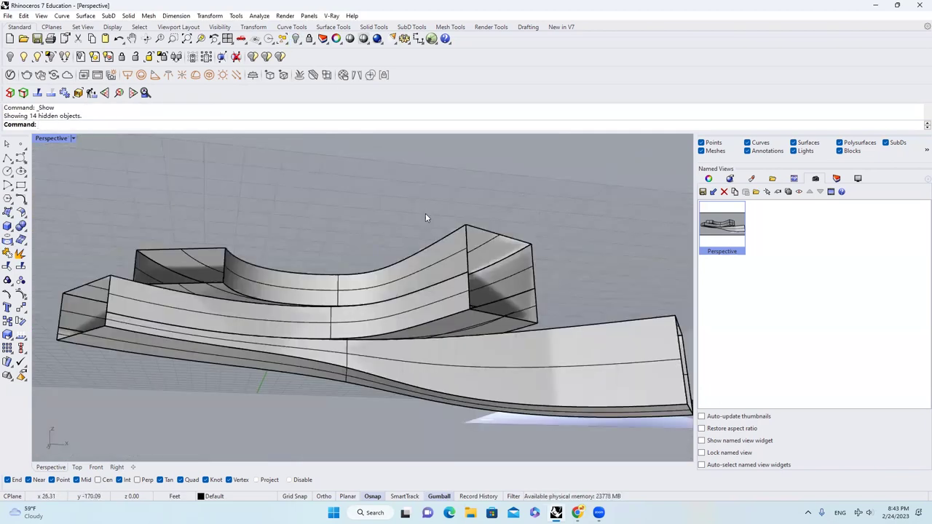
{"action": "left_click", "coordinate": [76, 467]}
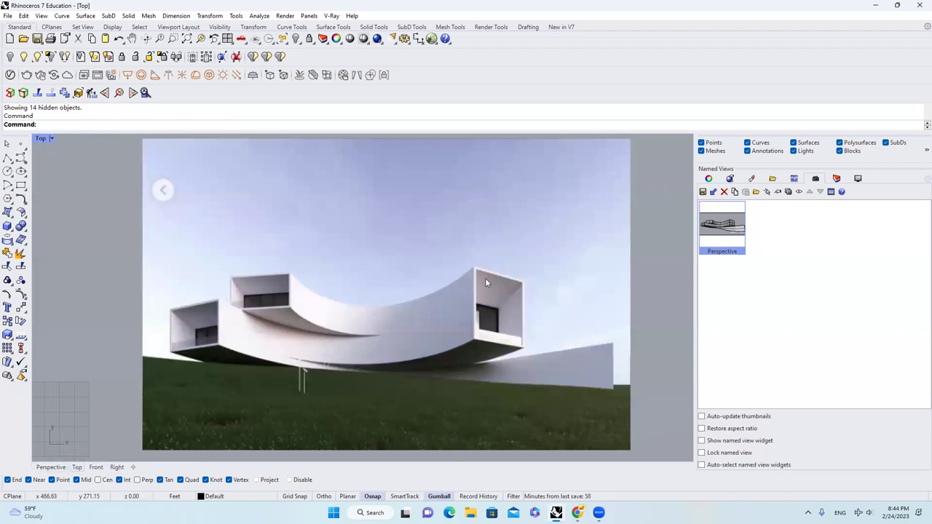
{"action": "left_click", "coordinate": [40, 468]}
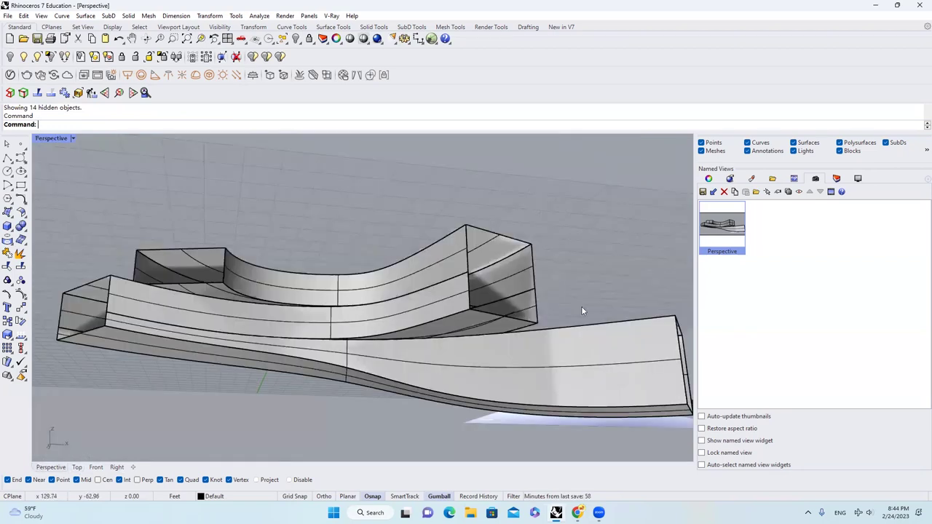
- Try a different projection type in the properties of the Perspective named view
{"action": "right_click", "coordinate": [737, 237]}
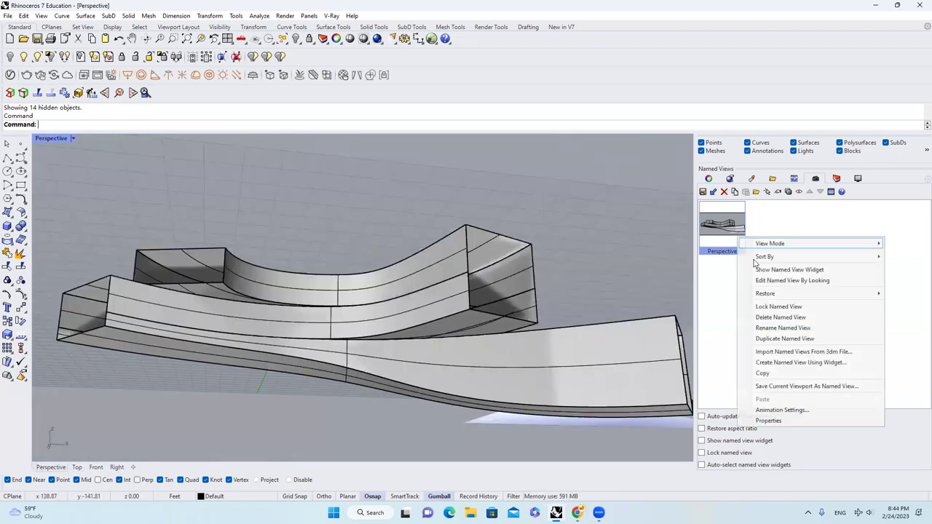
{"action": "left_click", "coordinate": [801, 423]}
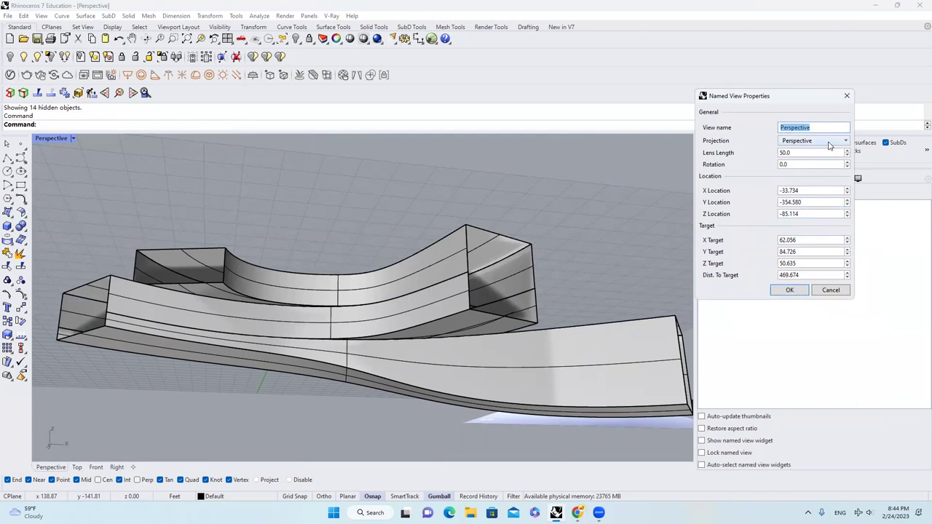
{"action": "left_click", "coordinate": [829, 142]}
{"action": "left_click", "coordinate": [825, 169]}
{"action": "left_click", "coordinate": [786, 291]}
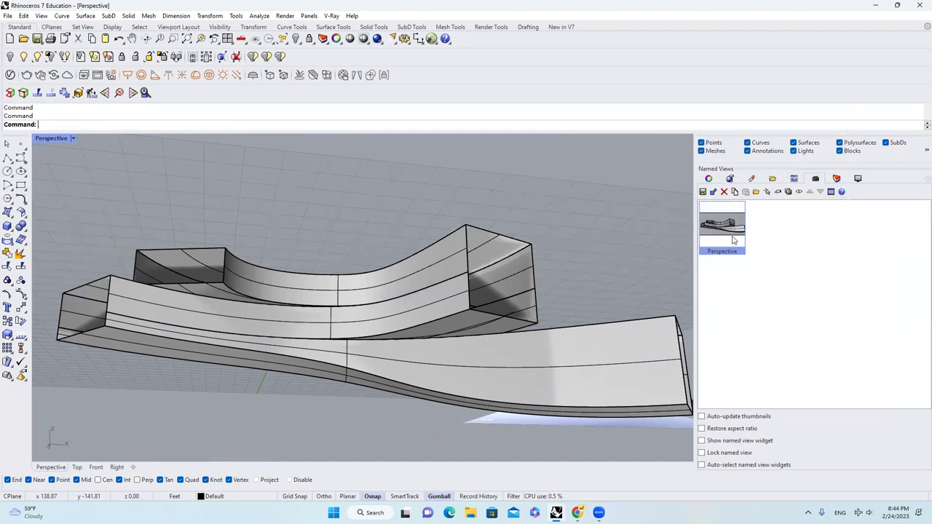
- Set the Perspective named view's projection to Parallel and restore that view in the viewport
{"action": "right_click", "coordinate": [733, 240]}
{"action": "left_click", "coordinate": [795, 412]}
{"action": "left_click", "coordinate": [847, 142]}
{"action": "left_click", "coordinate": [783, 150]}
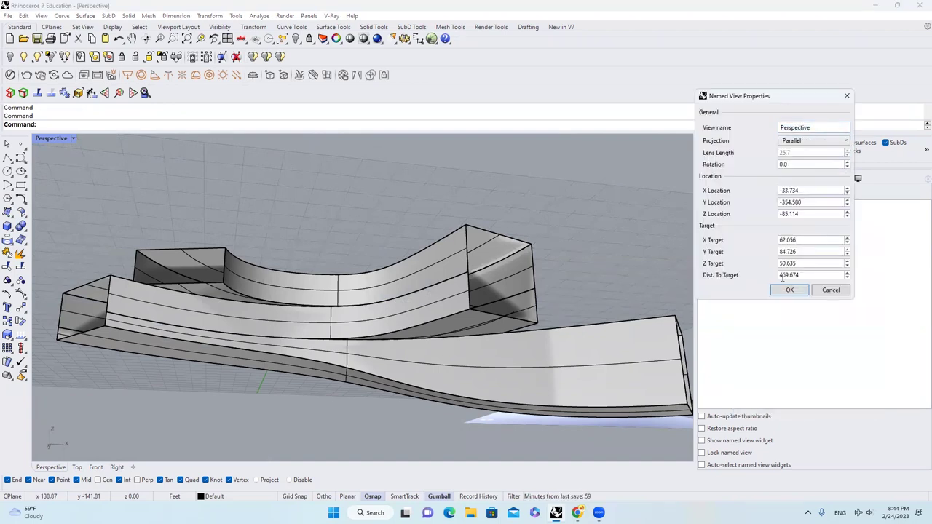
{"action": "left_click", "coordinate": [789, 290]}
{"action": "double_click", "coordinate": [717, 232]}
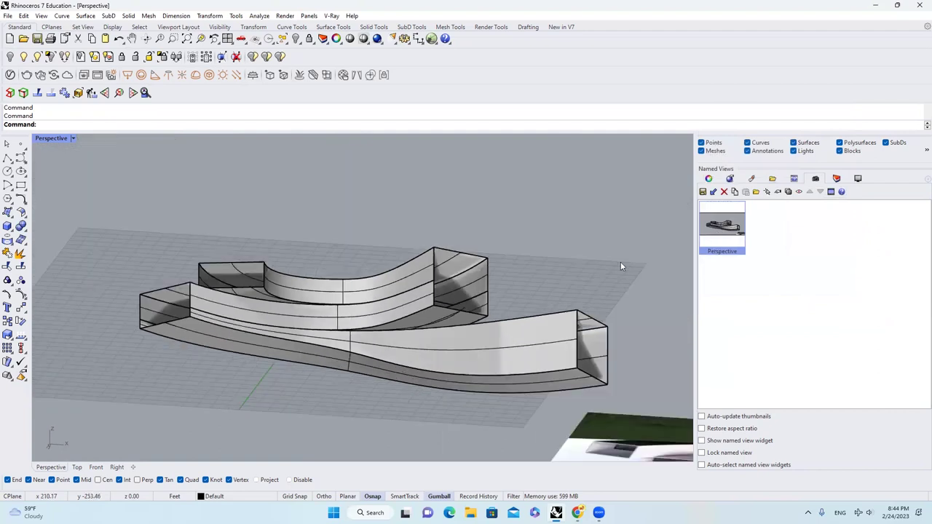
{"action": "right_click_drag", "start_coordinate": [484, 280], "coordinate": [504, 279], "text": "shift"}
{"action": "scroll", "coordinate": [474, 283], "scroll_direction": "up", "scroll_amount": 2}
{"action": "scroll", "coordinate": [505, 278], "scroll_direction": "up", "scroll_amount": 4}
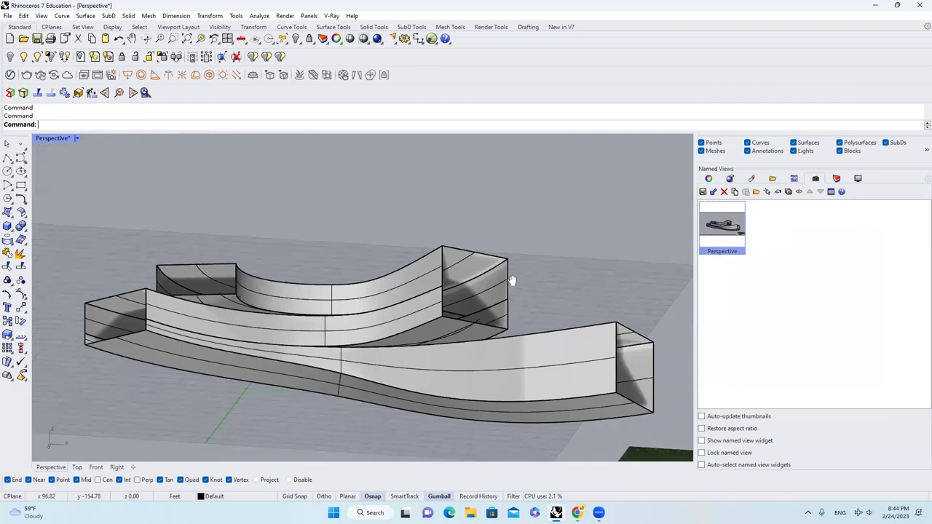
- Set the named view's projection to Perspective, recheck its properties and restore the view in the viewport
{"action": "right_click", "coordinate": [730, 235]}
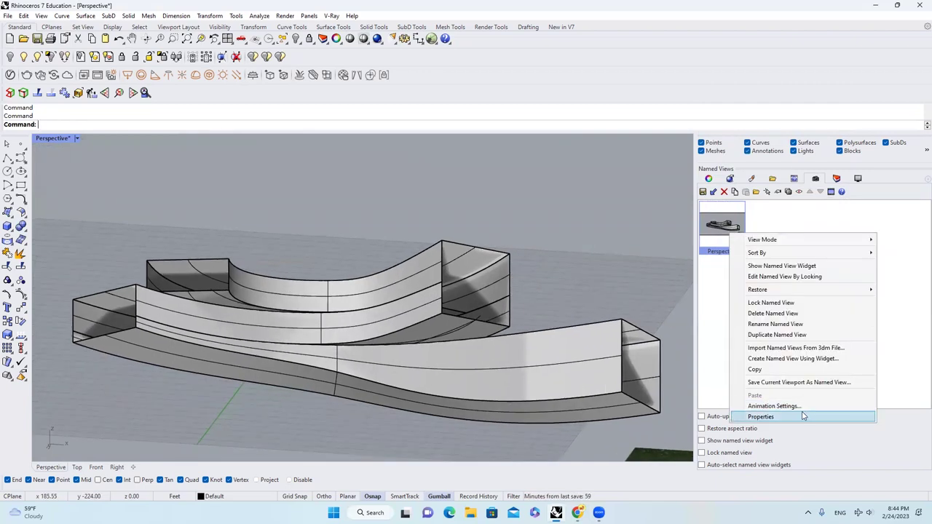
{"action": "left_click", "coordinate": [801, 417]}
{"action": "left_click", "coordinate": [807, 142]}
{"action": "left_click", "coordinate": [810, 159]}
{"action": "left_click", "coordinate": [789, 291]}
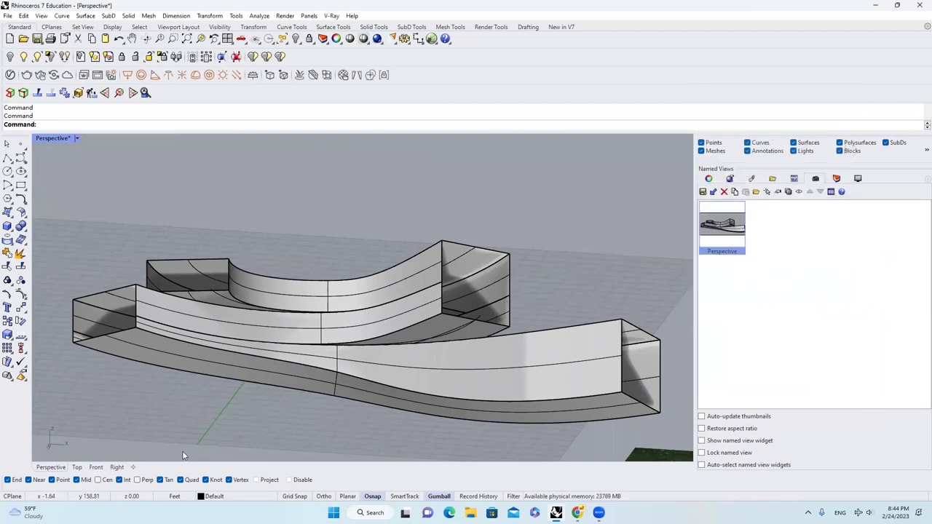
{"action": "right_click", "coordinate": [715, 237]}
{"action": "left_click", "coordinate": [761, 416]}
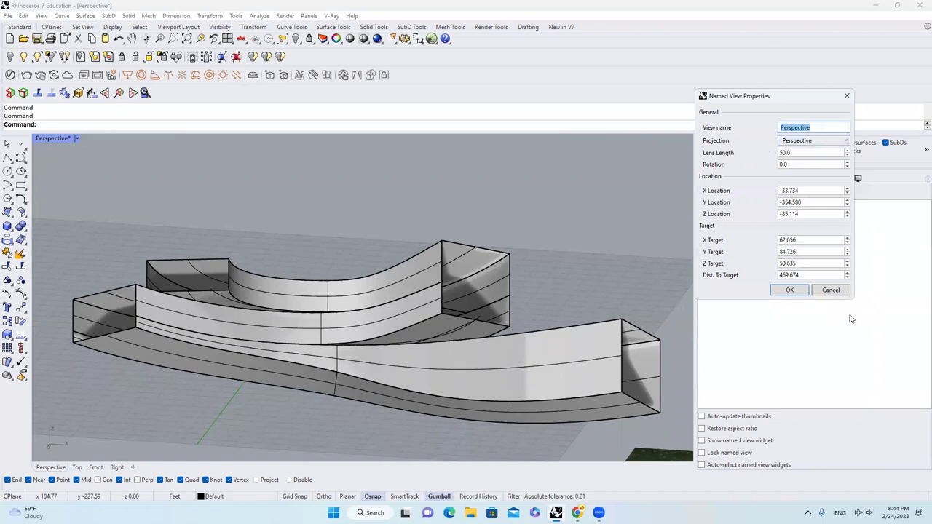
{"action": "left_click", "coordinate": [831, 290]}
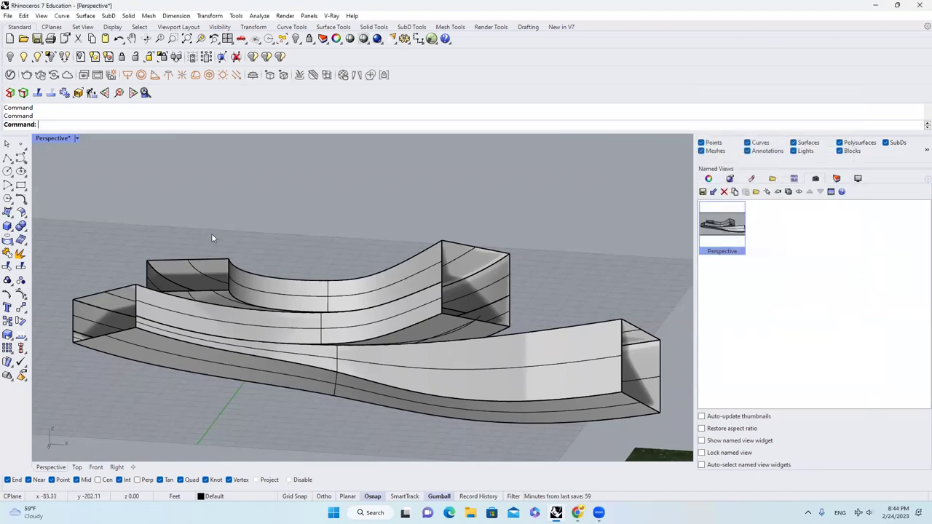
{"action": "double_click", "coordinate": [726, 231]}
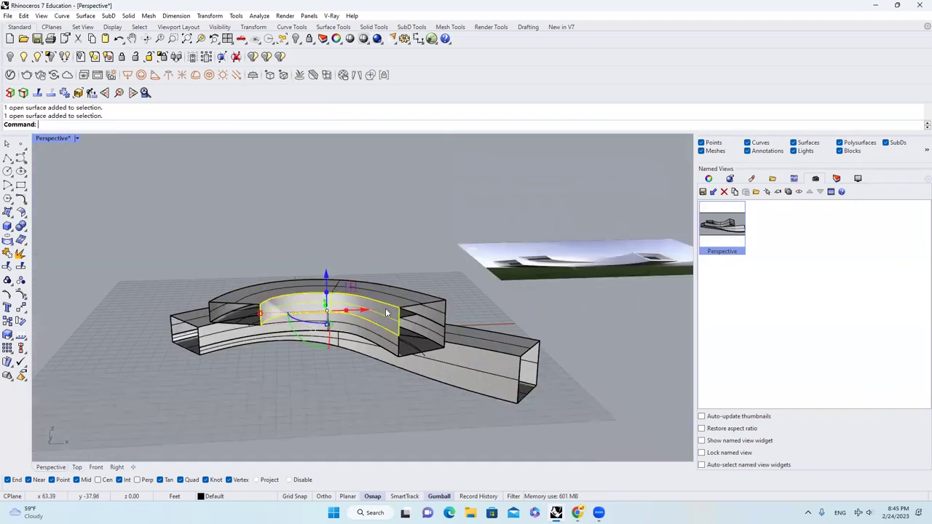
- Select the upper volume's side walls, roof and shortened floor and join them into one polysurface
{"action": "scroll", "coordinate": [386, 312], "scroll_direction": "up", "scroll_amount": 2}
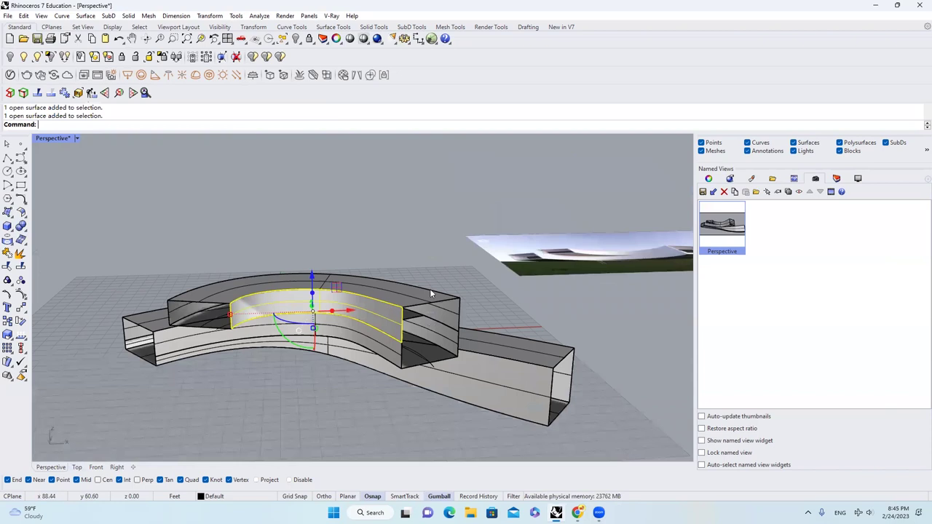
{"action": "left_click", "coordinate": [431, 293], "text": "shift"}
{"action": "scroll", "coordinate": [432, 293], "scroll_direction": "up", "scroll_amount": 4}
{"action": "right_click_drag", "start_coordinate": [460, 283], "coordinate": [474, 313]}
{"action": "left_click", "coordinate": [476, 312], "text": "shift"}
{"action": "scroll", "coordinate": [478, 309], "scroll_direction": "down", "scroll_amount": 2}
{"action": "right_click_drag", "start_coordinate": [356, 273], "coordinate": [331, 277]}
{"action": "scroll", "coordinate": [225, 335], "scroll_direction": "up", "scroll_amount": 6}
{"action": "scroll", "coordinate": [227, 336], "scroll_direction": "down", "scroll_amount": 6}
{"action": "mouse_move", "coordinate": [244, 302]}
{"action": "right_mouse_down"}
{"action": "mouse_move", "coordinate": [260, 315]}
{"action": "mouse_move", "coordinate": [235, 304]}
{"action": "right_mouse_up"}
{"action": "scroll", "coordinate": [198, 305], "scroll_direction": "up", "scroll_amount": 4}
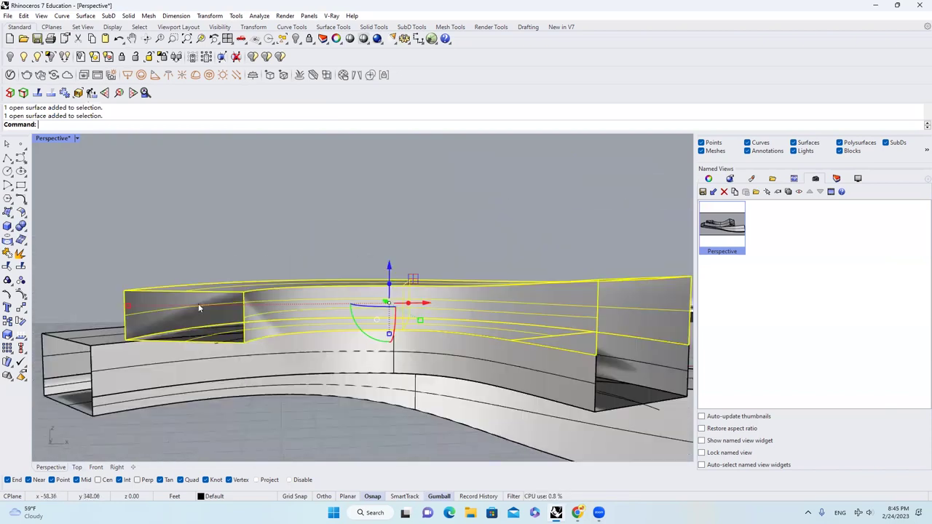
{"action": "right_click_drag", "start_coordinate": [51, 260], "coordinate": [39, 258]}
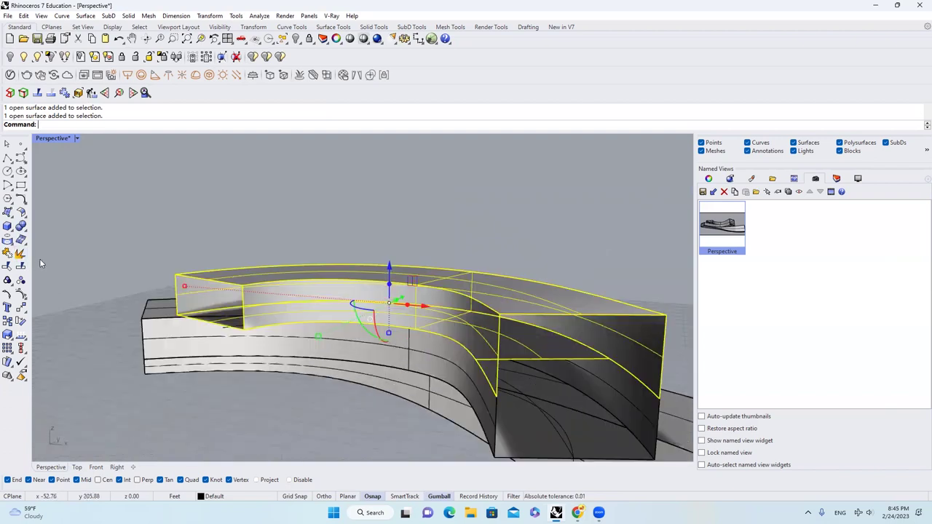
{"action": "left_click", "coordinate": [7, 253]}
- Try to offset the joined upper volume inward by 1 ft as a solid with OffsetSrf, and inspect its corners
{"action": "left_click", "coordinate": [209, 307]}
{"action": "right_click_drag", "start_coordinate": [211, 306], "coordinate": [247, 306]}
{"action": "scroll", "coordinate": [196, 306], "scroll_direction": "up", "scroll_amount": 4}
{"action": "type", "text": "OffsetSrf"}
{"action": "key", "text": "Return"}
{"action": "left_click", "coordinate": [269, 317]}
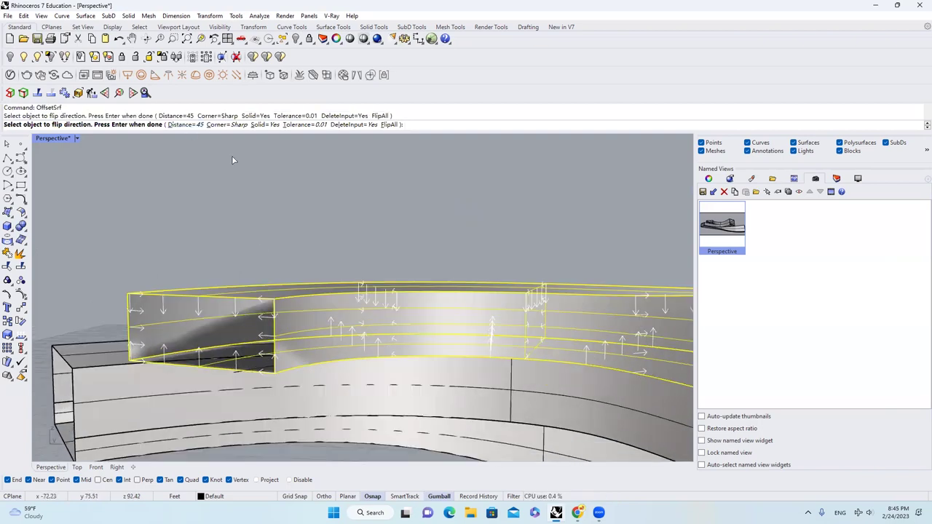
{"action": "key", "text": "Return"}
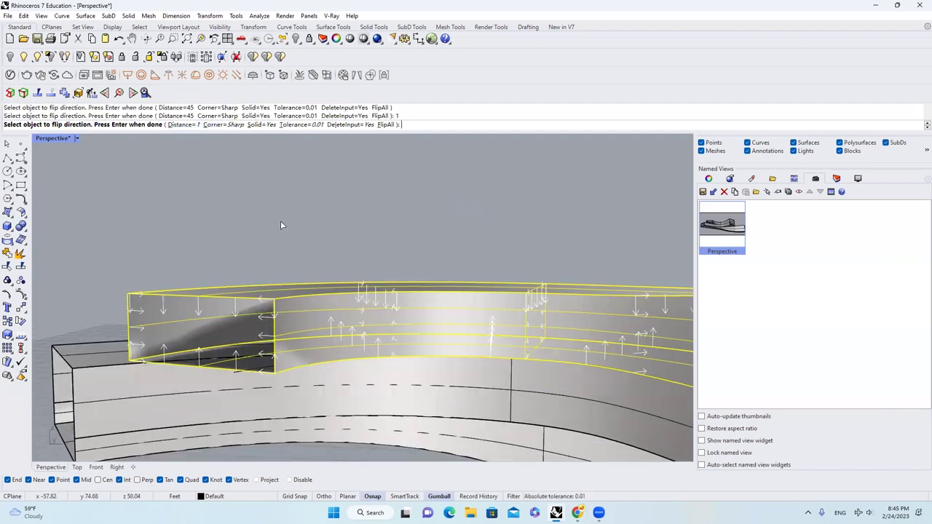
{"action": "key", "text": "Return"}
{"action": "right_click_drag", "start_coordinate": [290, 228], "coordinate": [295, 254]}
{"action": "scroll", "coordinate": [455, 223], "scroll_direction": "up", "scroll_amount": 4}
{"action": "scroll", "coordinate": [397, 261], "scroll_direction": "up", "scroll_amount": 4}
{"action": "scroll", "coordinate": [397, 262], "scroll_direction": "up", "scroll_amount": 2}
{"action": "scroll", "coordinate": [295, 256], "scroll_direction": "up", "scroll_amount": 5}
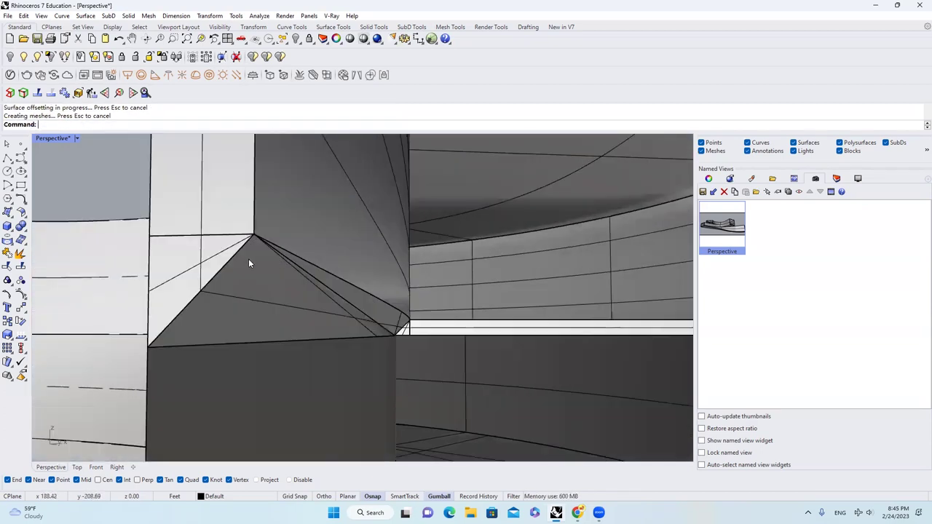
- Undo the offset, explode the upper volume's polysurface and join only its roof and two side walls, leaving out the floor
{"action": "scroll", "coordinate": [248, 262], "scroll_direction": "down", "scroll_amount": 6}
{"action": "left_click", "coordinate": [358, 258]}
{"action": "right_click_drag", "start_coordinate": [357, 258], "coordinate": [333, 290]}
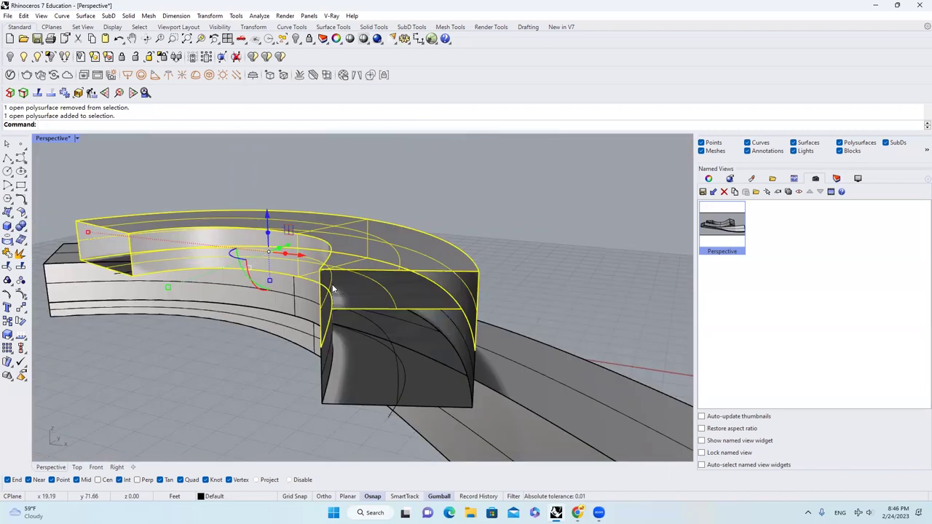
{"action": "left_click", "coordinate": [24, 253]}
{"action": "left_click", "coordinate": [384, 291], "text": "ctrl"}
{"action": "right_click_drag", "start_coordinate": [393, 293], "coordinate": [329, 239]}
{"action": "left_click", "coordinate": [7, 253]}
{"action": "key", "text": "Escape"}
- Offset the joined roof and side walls of the upper volume by 1 ft as a solid with sharp corners
{"action": "scroll", "coordinate": [322, 244], "scroll_direction": "up", "scroll_amount": 3}
{"action": "left_click", "coordinate": [321, 243]}
{"action": "scroll", "coordinate": [324, 244], "scroll_direction": "up", "scroll_amount": 3}
{"action": "scroll", "coordinate": [330, 240], "scroll_direction": "up", "scroll_amount": 2}
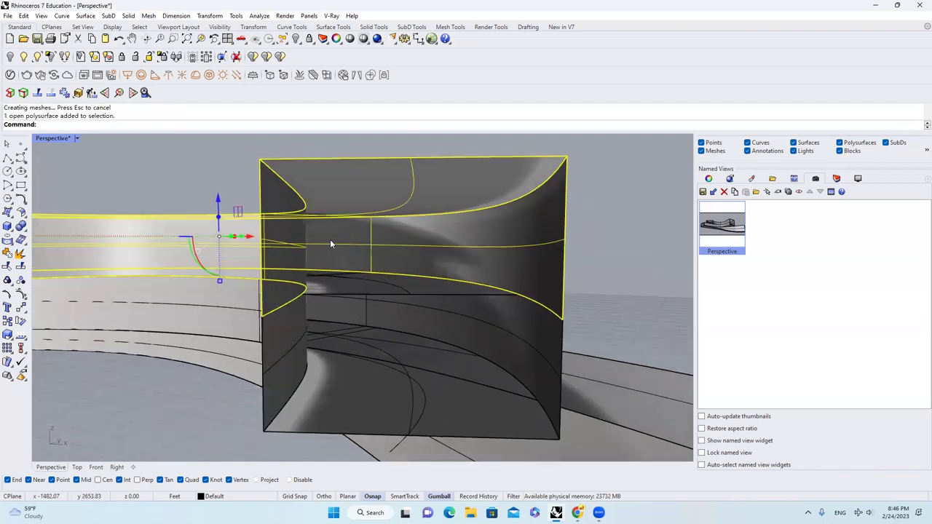
{"action": "key", "text": "Return"}
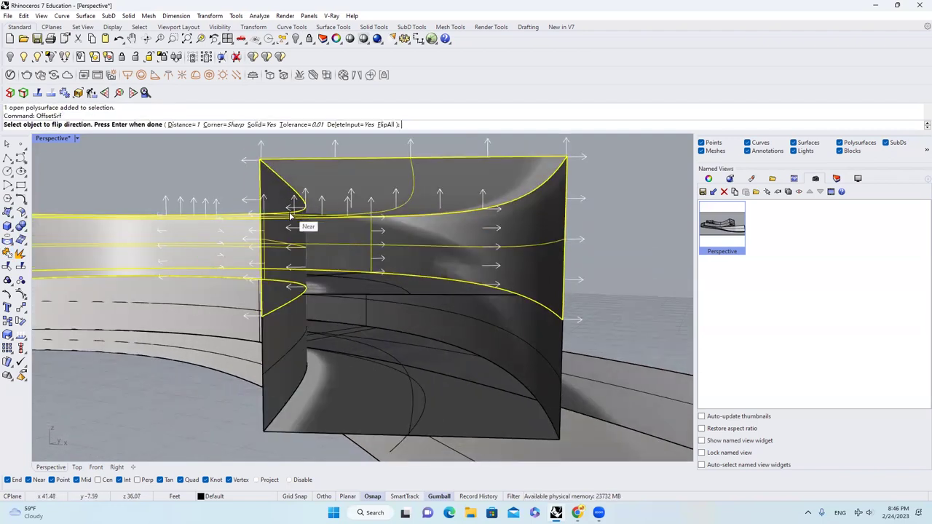
{"action": "scroll", "coordinate": [315, 254], "scroll_direction": "up", "scroll_amount": 3}
{"action": "key", "text": "Return"}
{"action": "scroll", "coordinate": [245, 349], "scroll_direction": "up", "scroll_amount": 5}
{"action": "scroll", "coordinate": [313, 343], "scroll_direction": "down", "scroll_amount": 8}
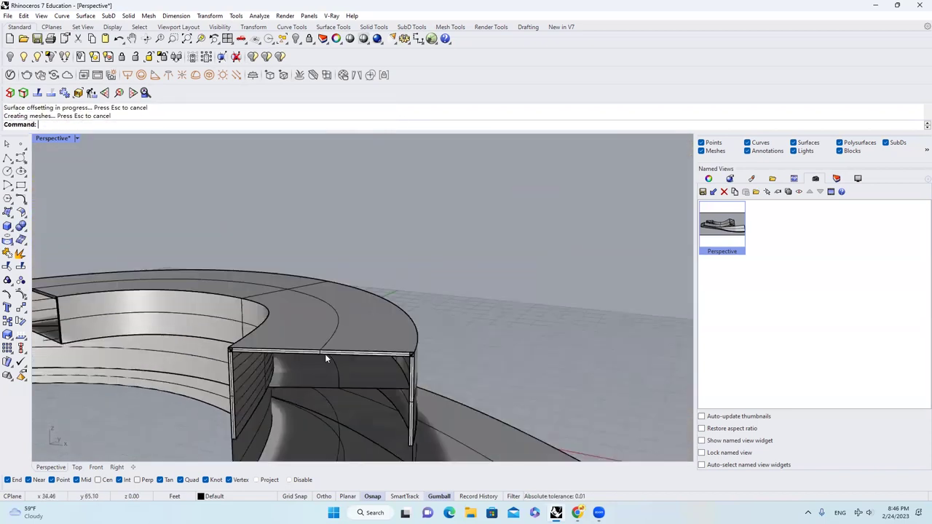
- Offset the upper volume's floor surface upward into a solid slab at distance 1
{"action": "left_click", "coordinate": [335, 380]}
{"action": "left_click", "coordinate": [378, 404]}
{"action": "right_click_drag", "start_coordinate": [420, 386], "coordinate": [389, 348]}
{"action": "scroll", "coordinate": [389, 349], "scroll_direction": "up", "scroll_amount": 3}
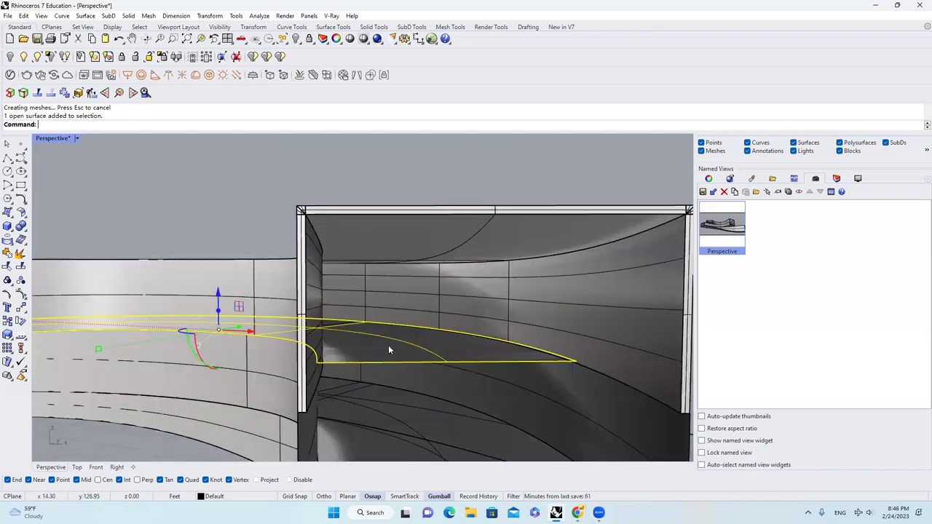
{"action": "key", "text": "Return"}
{"action": "key", "text": "Return"}
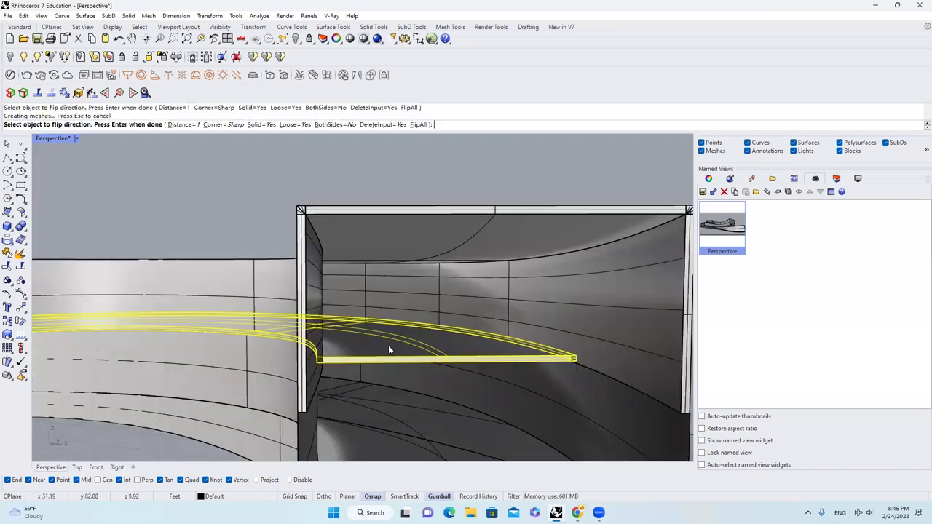
- Inspect where the floor slab meets the upper volume's side walls and undo the floor offset
{"action": "right_click_drag", "start_coordinate": [388, 346], "coordinate": [213, 328]}
{"action": "scroll", "coordinate": [218, 334], "scroll_direction": "up", "scroll_amount": 2}
{"action": "scroll", "coordinate": [256, 342], "scroll_direction": "up", "scroll_amount": 2}
{"action": "scroll", "coordinate": [384, 340], "scroll_direction": "up", "scroll_amount": 2}
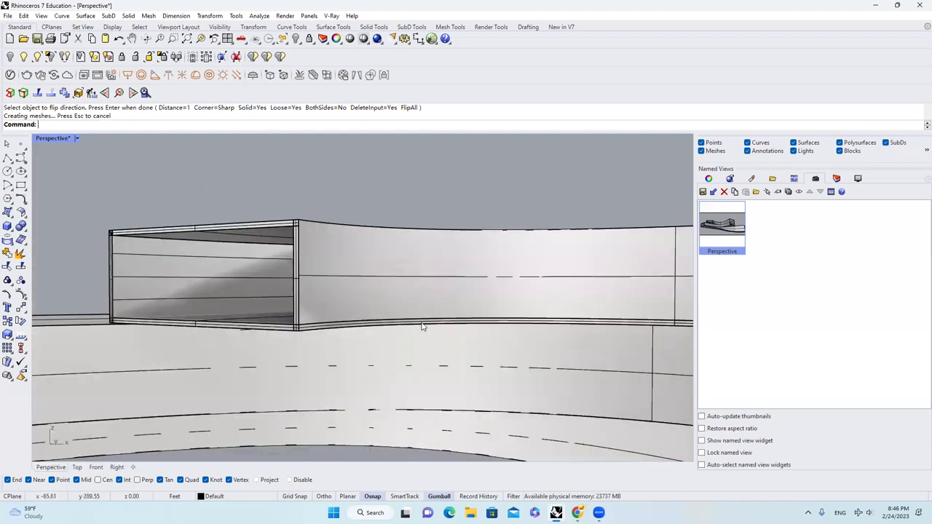
{"action": "scroll", "coordinate": [397, 327], "scroll_direction": "up", "scroll_amount": 2}
{"action": "left_click", "coordinate": [397, 327]}
{"action": "left_click", "coordinate": [423, 352]}
{"action": "scroll", "coordinate": [468, 303], "scroll_direction": "down", "scroll_amount": 3}
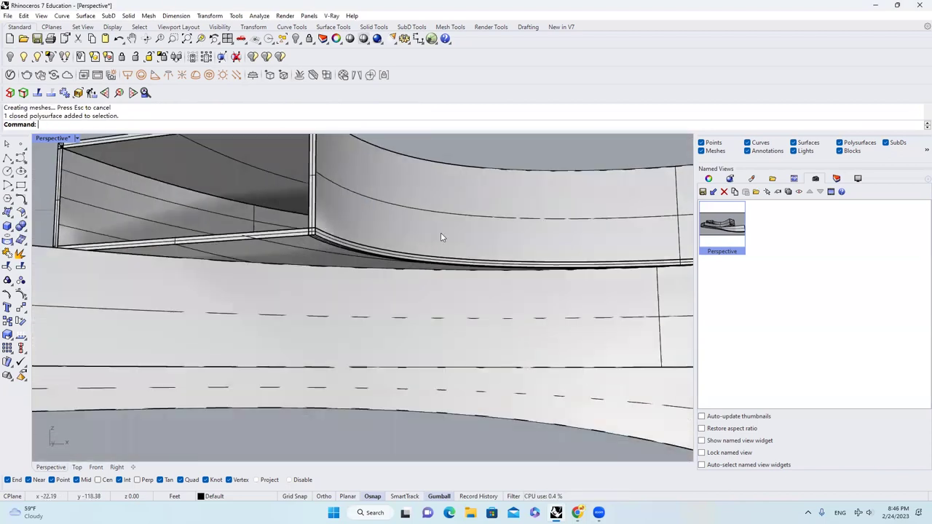
{"action": "key", "text": "ctrl+z"}
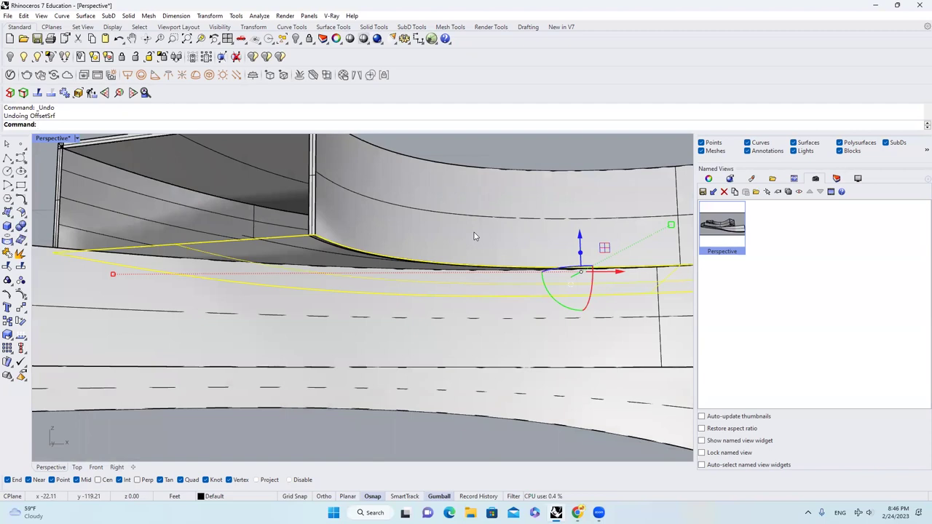
{"action": "key", "text": "ctrl+y"}
{"action": "key", "text": "ctrl+z"}
- Split the upper volume's floor surface along U-direction isocurves at the inner faces of both side walls
{"action": "scroll", "coordinate": [377, 230], "scroll_direction": "down", "scroll_amount": 4}
{"action": "scroll", "coordinate": [285, 281], "scroll_direction": "up", "scroll_amount": 2}
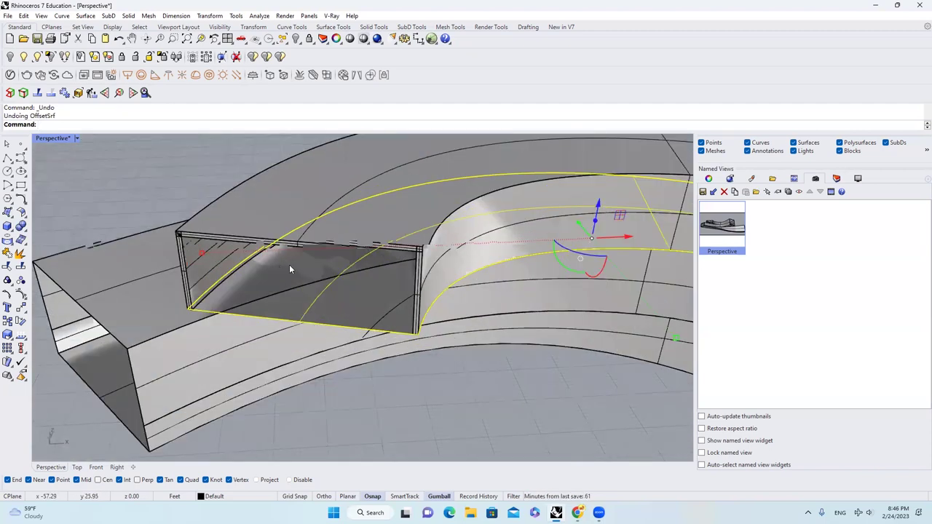
{"action": "scroll", "coordinate": [335, 283], "scroll_direction": "up", "scroll_amount": 3}
{"action": "scroll", "coordinate": [381, 279], "scroll_direction": "down", "scroll_amount": 3}
{"action": "scroll", "coordinate": [380, 301], "scroll_direction": "up", "scroll_amount": 3}
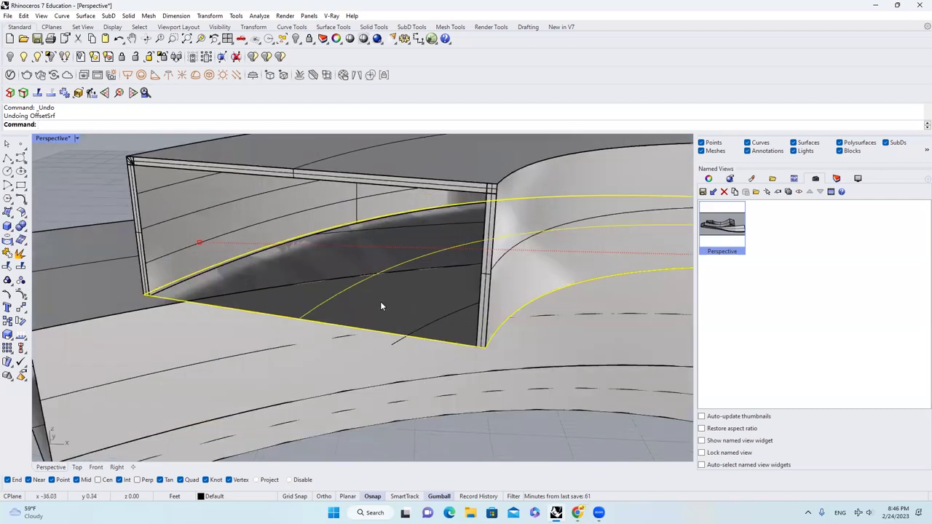
{"action": "scroll", "coordinate": [380, 302], "scroll_direction": "up", "scroll_amount": 2}
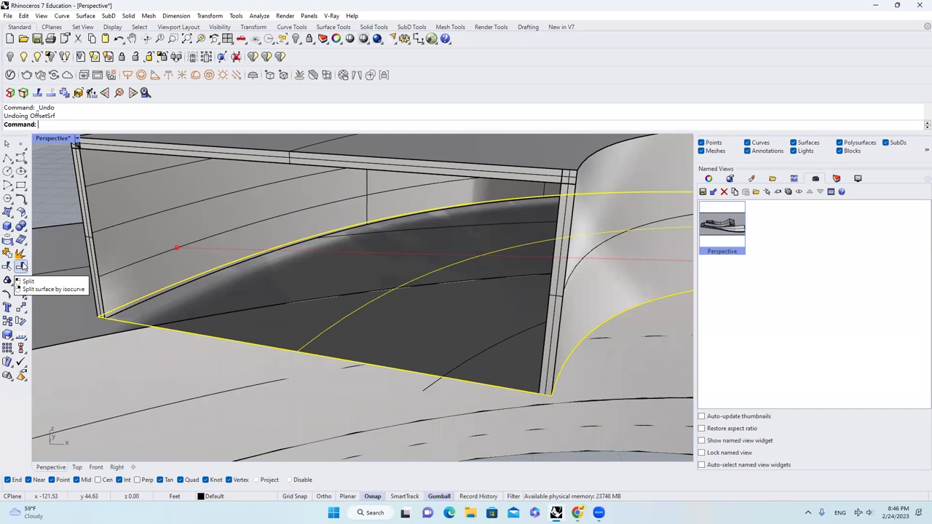
{"action": "left_click", "coordinate": [21, 267]}
{"action": "left_click", "coordinate": [86, 125]}
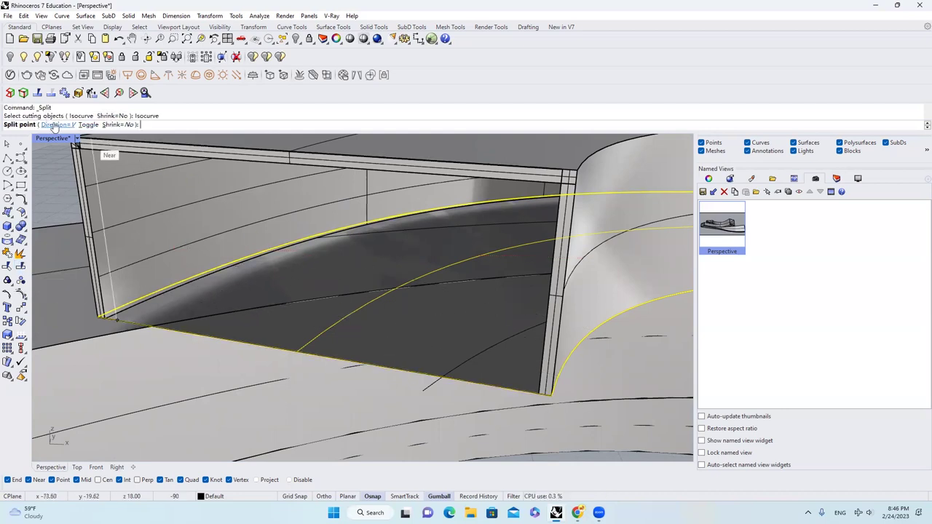
{"action": "left_click", "coordinate": [57, 125]}
{"action": "left_click", "coordinate": [53, 124]}
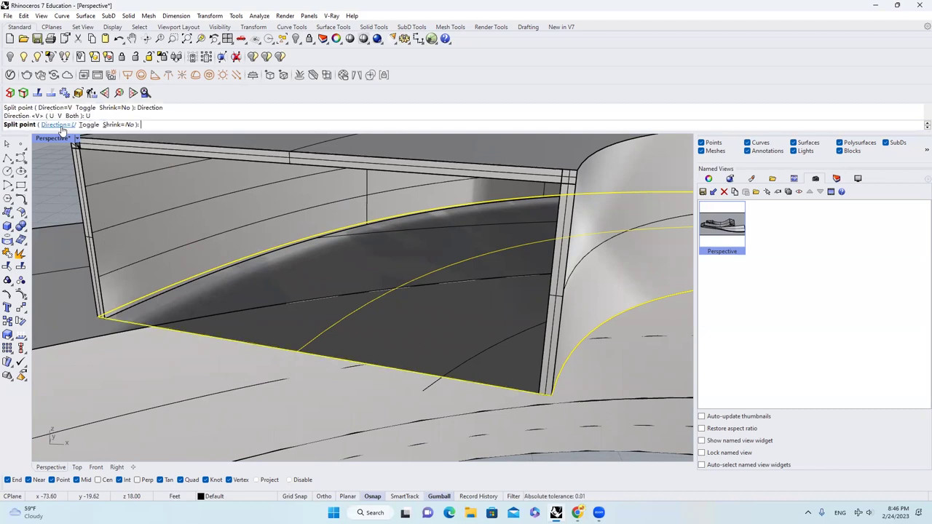
{"action": "scroll", "coordinate": [543, 395], "scroll_direction": "up", "scroll_amount": 5}
{"action": "scroll", "coordinate": [543, 395], "scroll_direction": "down", "scroll_amount": 5}
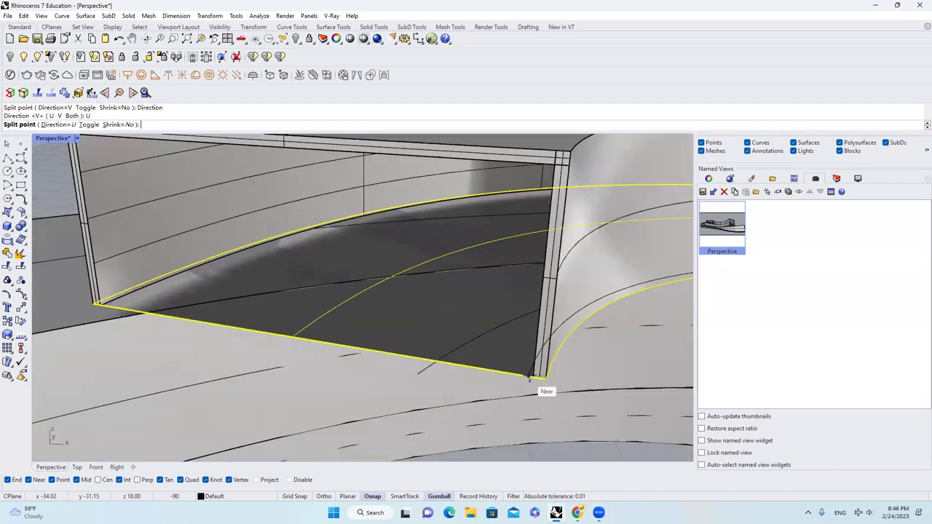
{"action": "scroll", "coordinate": [92, 317], "scroll_direction": "up", "scroll_amount": 5}
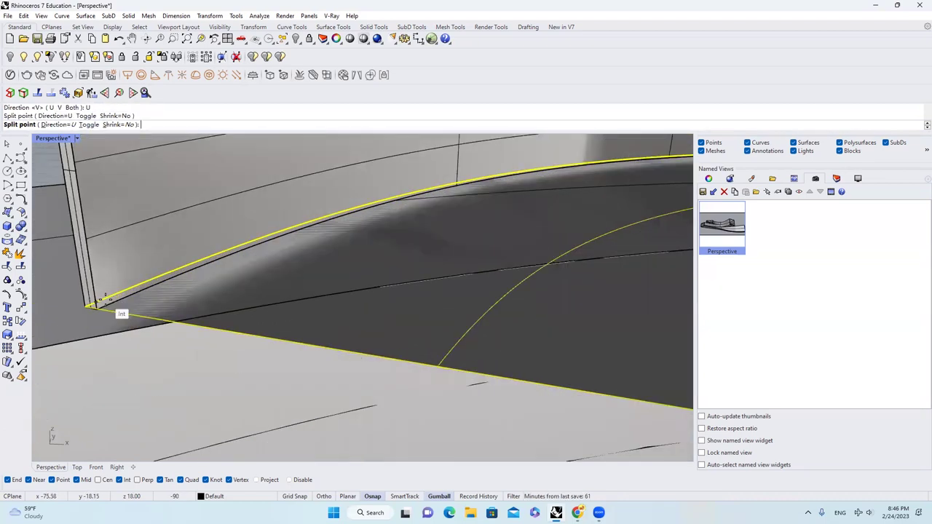
{"action": "left_click", "coordinate": [88, 320]}
{"action": "key", "text": "Return"}
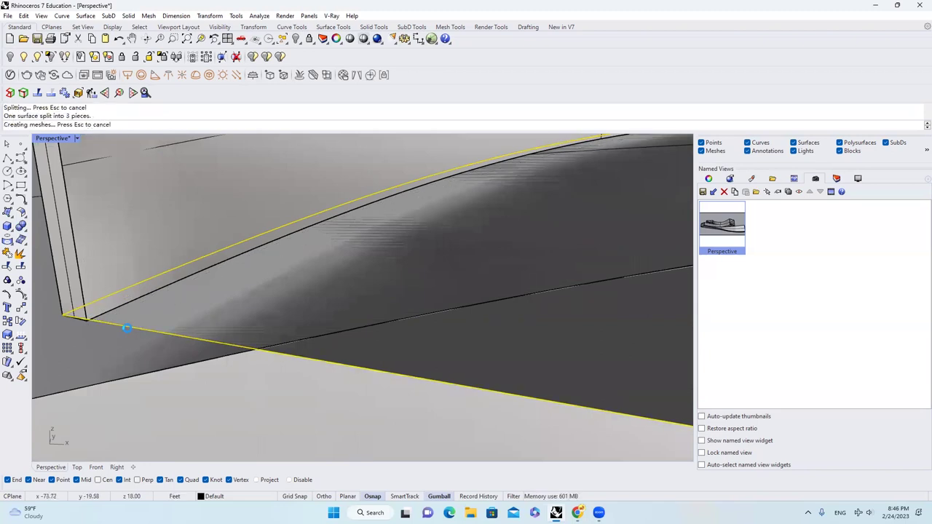
- Offset the middle piece of the split floor upward into a solid slab at distance 1
{"action": "scroll", "coordinate": [201, 331], "scroll_direction": "down", "scroll_amount": 5}
{"action": "key", "text": "Escape"}
{"action": "left_click", "coordinate": [341, 344]}
{"action": "scroll", "coordinate": [425, 342], "scroll_direction": "down", "scroll_amount": 6}
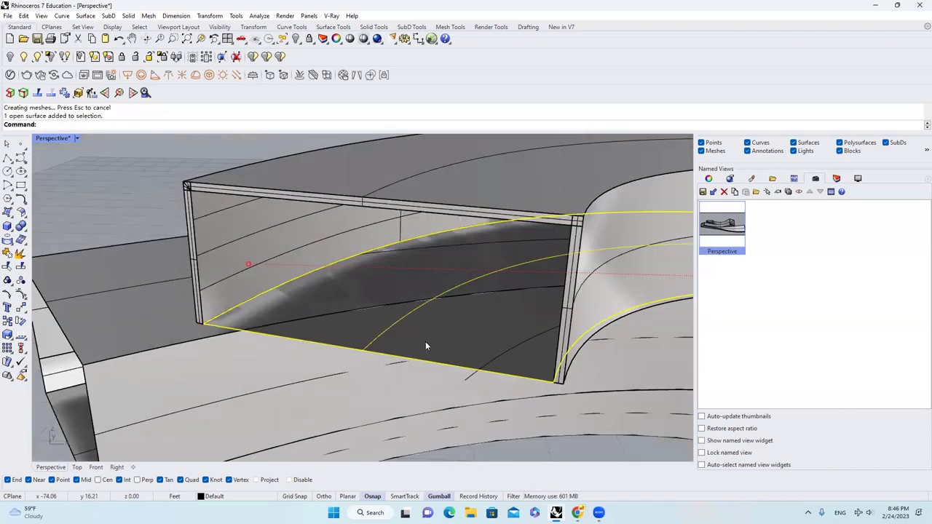
{"action": "right_click_drag", "start_coordinate": [465, 332], "coordinate": [310, 319]}
{"action": "scroll", "coordinate": [371, 300], "scroll_direction": "up", "scroll_amount": 2}
{"action": "scroll", "coordinate": [371, 300], "scroll_direction": "up", "scroll_amount": 2}
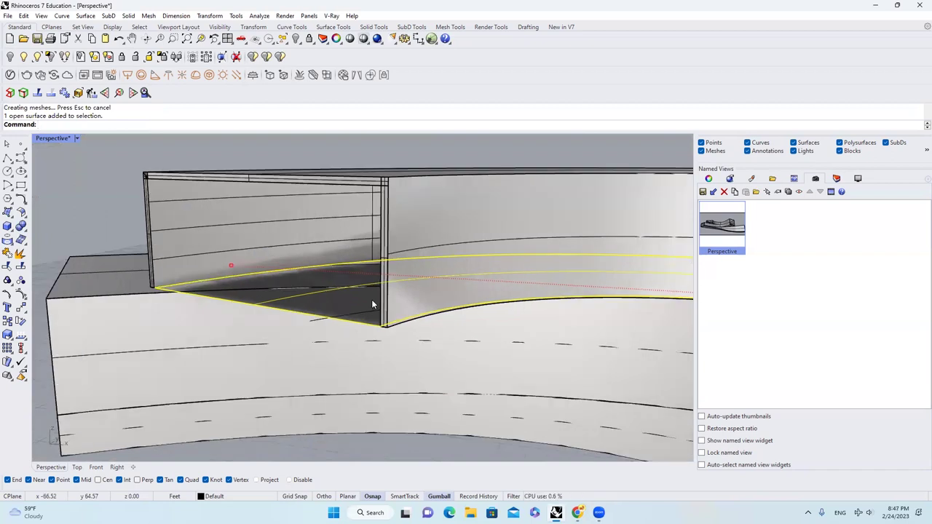
{"action": "key", "text": "Return"}
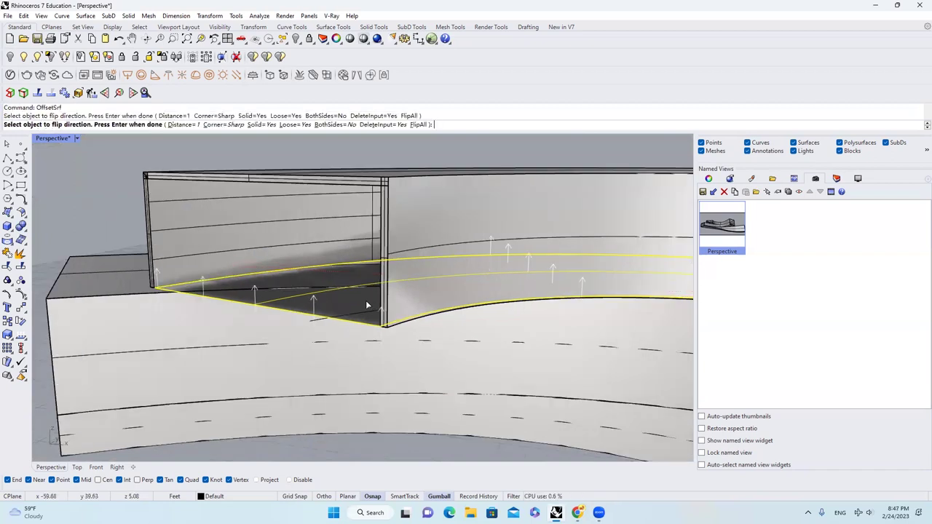
{"action": "key", "text": "Return"}
- Select the top and side surfaces of the volume below the upper one and join them
{"action": "right_click_drag", "start_coordinate": [364, 302], "coordinate": [413, 317]}
{"action": "scroll", "coordinate": [403, 223], "scroll_direction": "down", "scroll_amount": 5}
{"action": "scroll", "coordinate": [466, 270], "scroll_direction": "up", "scroll_amount": 5}
{"action": "left_click", "coordinate": [467, 270]}
{"action": "scroll", "coordinate": [474, 272], "scroll_direction": "down", "scroll_amount": 4}
{"action": "left_click", "coordinate": [371, 325]}
{"action": "scroll", "coordinate": [432, 300], "scroll_direction": "up", "scroll_amount": 6}
{"action": "left_click", "coordinate": [376, 328]}
{"action": "left_click", "coordinate": [419, 323], "text": "shift"}
{"action": "left_click", "coordinate": [559, 310], "text": "shift"}
{"action": "scroll", "coordinate": [559, 310], "scroll_direction": "up", "scroll_amount": 3}
{"action": "mouse_move", "coordinate": [559, 310]}
{"action": "right_mouse_down"}
{"action": "mouse_move", "coordinate": [558, 298]}
{"action": "mouse_move", "coordinate": [555, 318]}
{"action": "right_mouse_up"}
{"action": "scroll", "coordinate": [555, 317], "scroll_direction": "down", "scroll_amount": 7}
{"action": "scroll", "coordinate": [35, 262], "scroll_direction": "up", "scroll_amount": 4}
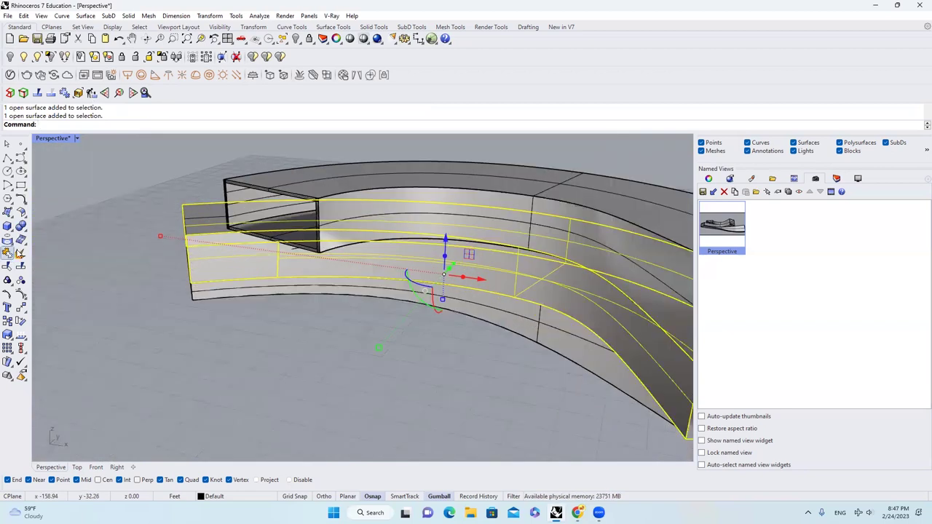
{"action": "left_click", "coordinate": [7, 253]}
- Offset the joined side surfaces of the lower volume inward into solid walls with OffsetSrf
{"action": "right_click_drag", "start_coordinate": [349, 225], "coordinate": [445, 272]}
{"action": "left_click", "coordinate": [446, 281]}
{"action": "left_click", "coordinate": [432, 286]}
{"action": "scroll", "coordinate": [480, 291], "scroll_direction": "up", "scroll_amount": 7}
{"action": "type", "text": "OffsetSrf"}
{"action": "key", "text": "Return"}
{"action": "left_click", "coordinate": [389, 311]}
{"action": "key", "text": "Return"}
- Try to thicken the lower volume's separate top surface by extruding it downward with the gumball, and undo the extrusion
{"action": "scroll", "coordinate": [445, 273], "scroll_direction": "down", "scroll_amount": 7}
{"action": "scroll", "coordinate": [292, 300], "scroll_direction": "up", "scroll_amount": 7}
{"action": "left_click", "coordinate": [293, 300]}
{"action": "key", "text": "ctrl+z"}
{"action": "scroll", "coordinate": [396, 244], "scroll_direction": "down", "scroll_amount": 7}
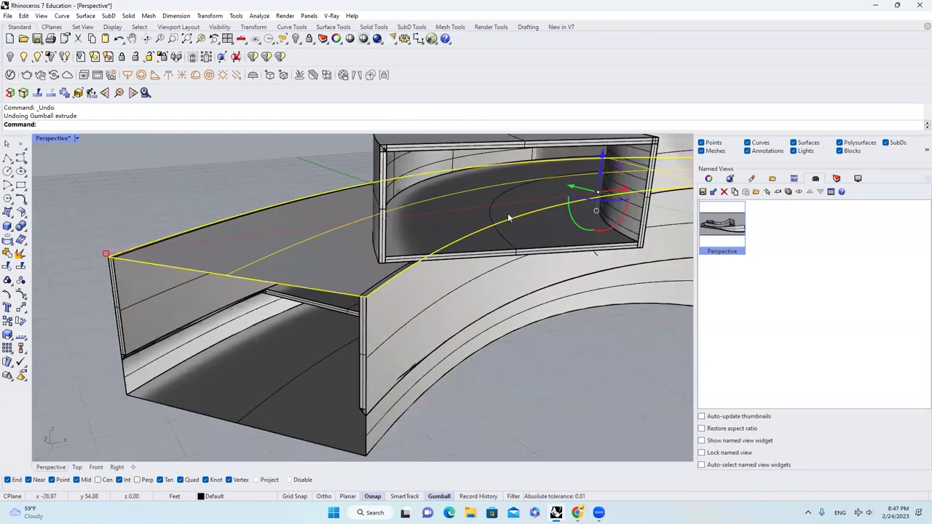
{"action": "left_click_drag", "start_coordinate": [563, 163], "coordinate": [563, 172]}
{"action": "scroll", "coordinate": [388, 233], "scroll_direction": "up", "scroll_amount": 3}
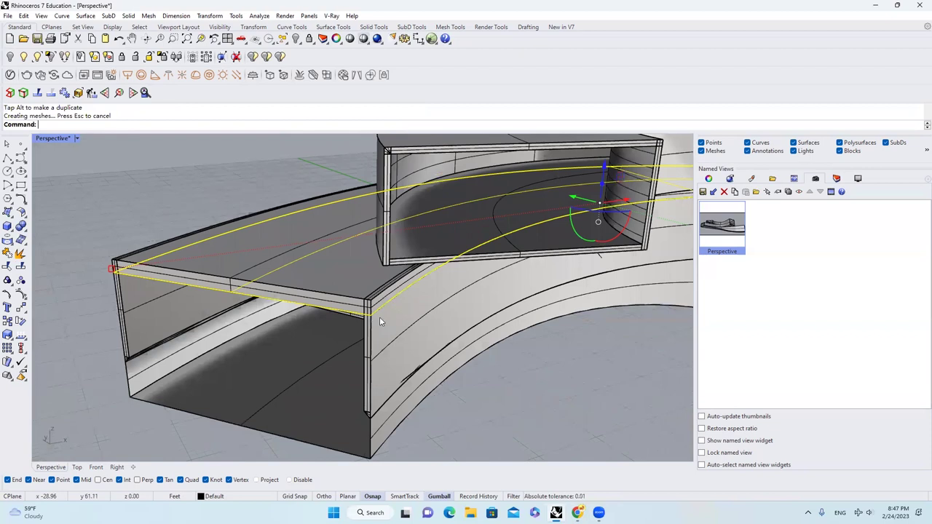
{"action": "key", "text": "Escape"}
{"action": "scroll", "coordinate": [374, 325], "scroll_direction": "up", "scroll_amount": 5}
{"action": "scroll", "coordinate": [307, 307], "scroll_direction": "down", "scroll_amount": 6}
{"action": "key", "text": "ctrl+z"}
- Split the lower volume's top surface along U-direction isocurves at the inner faces of its side walls
{"action": "left_click", "coordinate": [21, 266]}
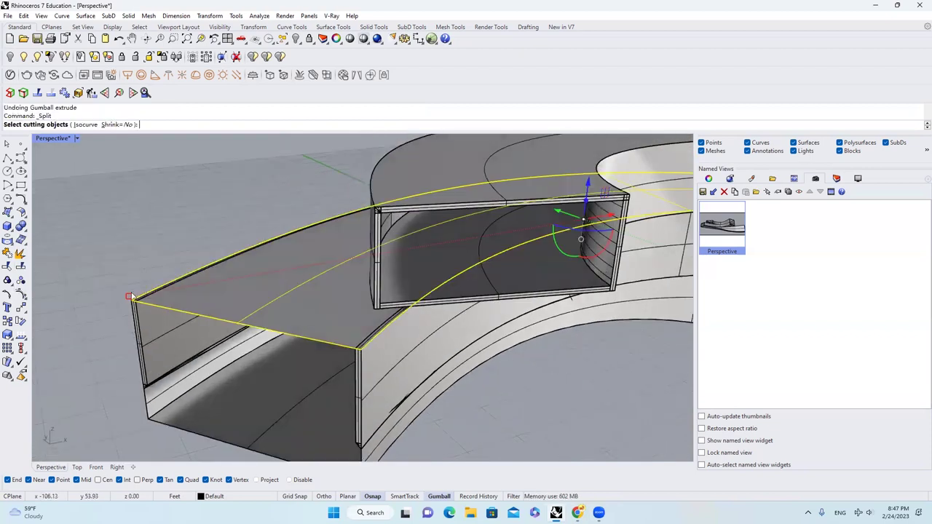
{"action": "scroll", "coordinate": [159, 320], "scroll_direction": "up", "scroll_amount": 5}
{"action": "left_click", "coordinate": [86, 125]}
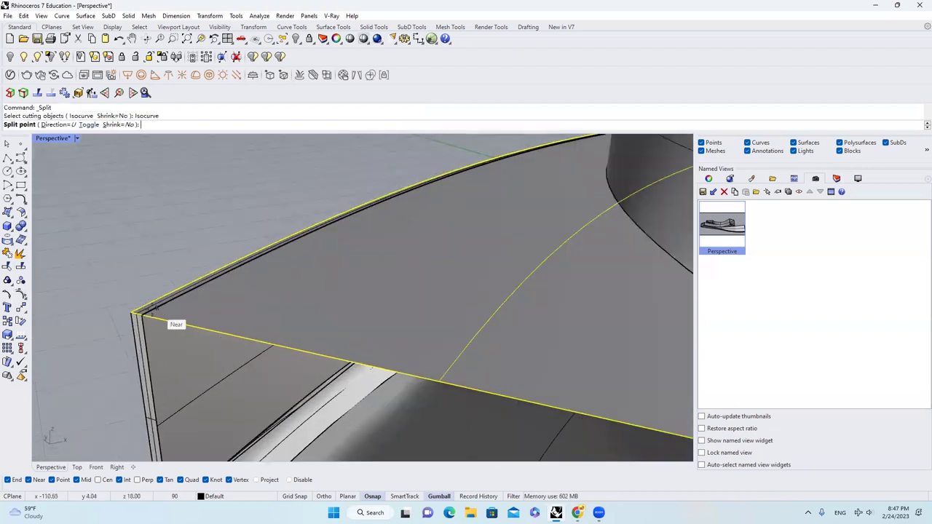
{"action": "scroll", "coordinate": [297, 326], "scroll_direction": "down", "scroll_amount": 4}
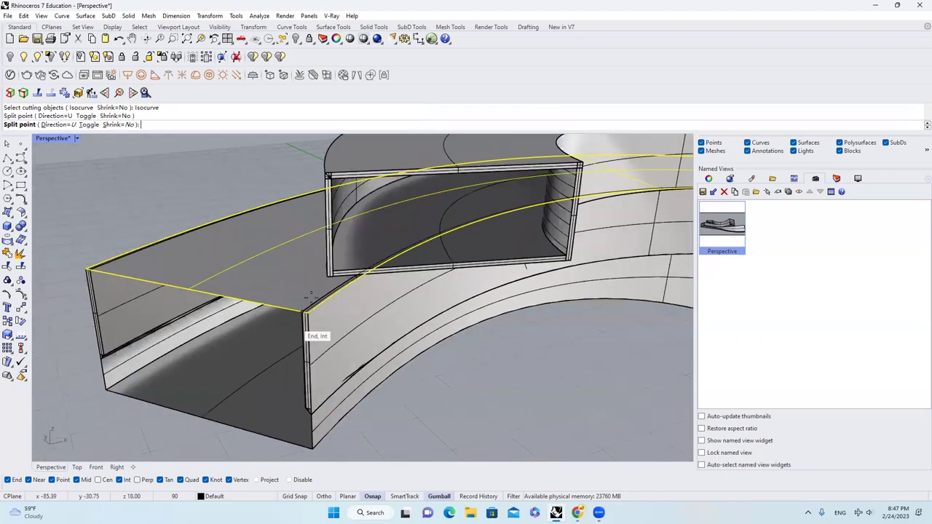
{"action": "scroll", "coordinate": [311, 293], "scroll_direction": "up", "scroll_amount": 3}
{"action": "left_click", "coordinate": [324, 285]}
- Offset the middle piece of the lower volume's split top surface downward into a solid slab
{"action": "scroll", "coordinate": [333, 287], "scroll_direction": "down", "scroll_amount": 4}
{"action": "left_click", "coordinate": [258, 289]}
{"action": "right_click_drag", "start_coordinate": [258, 290], "coordinate": [280, 256]}
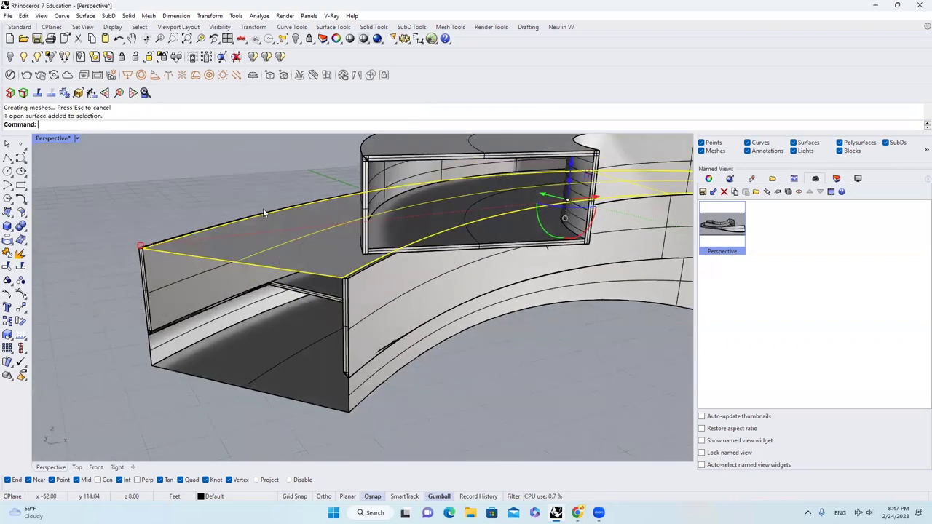
{"action": "key", "text": "Return"}
{"action": "left_click", "coordinate": [303, 244]}
{"action": "key", "text": "Return"}
- Inspect the wall and slab joints inside the lower volume and undo its split and offsets
{"action": "left_click", "coordinate": [272, 345]}
{"action": "right_click_drag", "start_coordinate": [272, 344], "coordinate": [304, 320]}
{"action": "scroll", "coordinate": [303, 320], "scroll_direction": "up", "scroll_amount": 4}
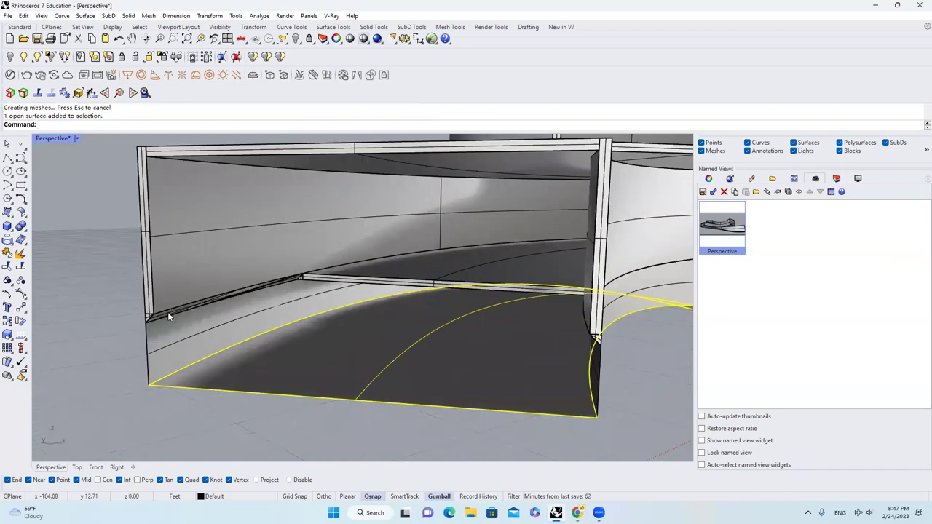
{"action": "scroll", "coordinate": [324, 293], "scroll_direction": "down", "scroll_amount": 2}
{"action": "scroll", "coordinate": [324, 293], "scroll_direction": "up", "scroll_amount": 3}
{"action": "scroll", "coordinate": [374, 264], "scroll_direction": "up", "scroll_amount": 2}
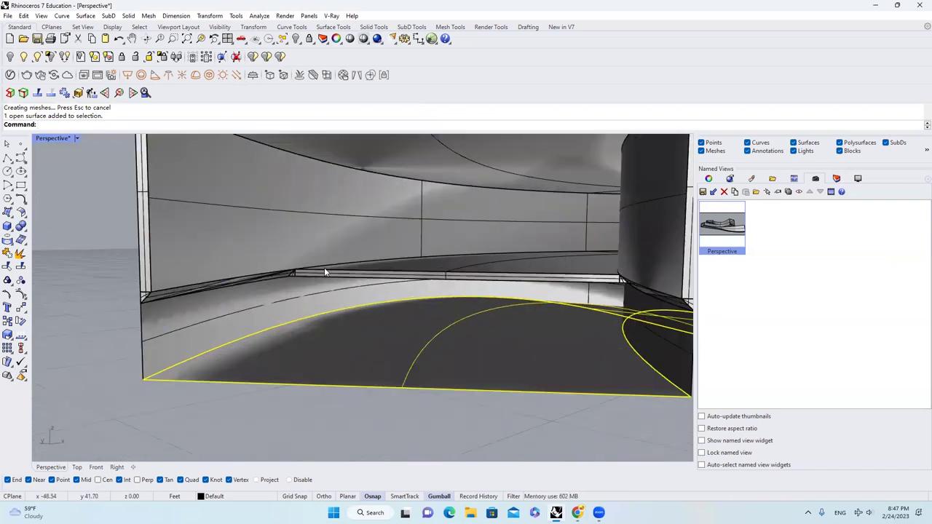
{"action": "key", "text": "ctrl+z"}
- Explode the lower volume's shell, leave out the small horizontal surface, and join the top with the side walls
{"action": "scroll", "coordinate": [324, 268], "scroll_direction": "down", "scroll_amount": 6}
{"action": "scroll", "coordinate": [276, 284], "scroll_direction": "down", "scroll_amount": 2}
{"action": "right_click_drag", "start_coordinate": [276, 284], "coordinate": [325, 275]}
{"action": "scroll", "coordinate": [315, 277], "scroll_direction": "down", "scroll_amount": 2}
{"action": "scroll", "coordinate": [270, 311], "scroll_direction": "up", "scroll_amount": 5}
{"action": "right_click_drag", "start_coordinate": [279, 306], "coordinate": [323, 294]}
{"action": "left_click", "coordinate": [21, 254]}
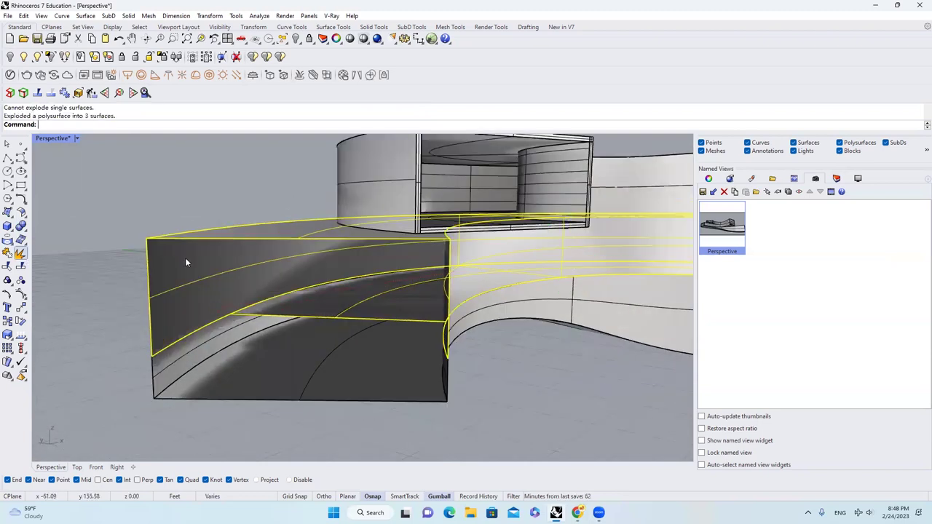
{"action": "left_click", "coordinate": [405, 301], "text": "ctrl"}
{"action": "right_click_drag", "start_coordinate": [405, 301], "coordinate": [385, 329]}
{"action": "left_click", "coordinate": [8, 258]}
{"action": "key", "text": "Escape"}
- Offset the joined top and side walls of the lower volume inward into a solid at distance 1
{"action": "left_click", "coordinate": [244, 299]}
{"action": "scroll", "coordinate": [306, 327], "scroll_direction": "down", "scroll_amount": 3}
{"action": "mouse_move", "coordinate": [297, 313]}
{"action": "right_mouse_down"}
{"action": "mouse_move", "coordinate": [270, 295]}
{"action": "mouse_move", "coordinate": [285, 311]}
{"action": "right_mouse_up"}
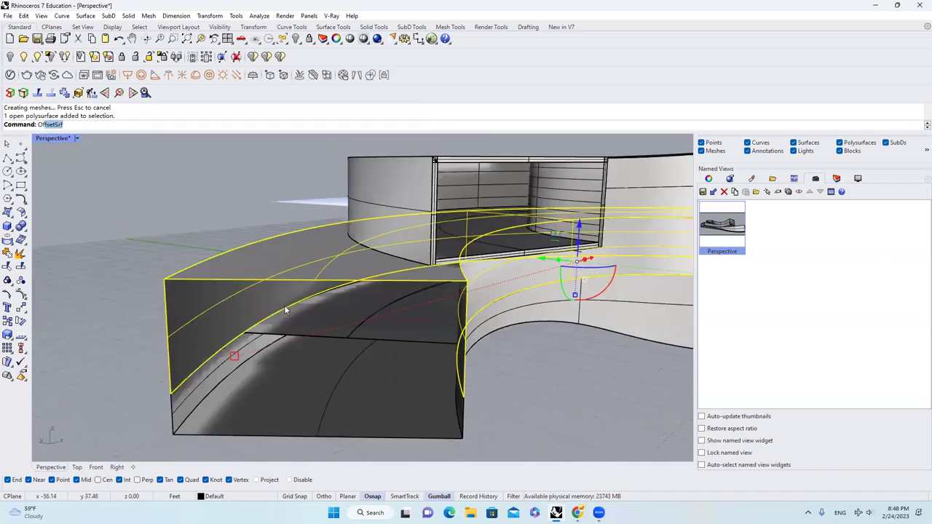
{"action": "key", "text": "Return"}
{"action": "key", "text": "Return"}
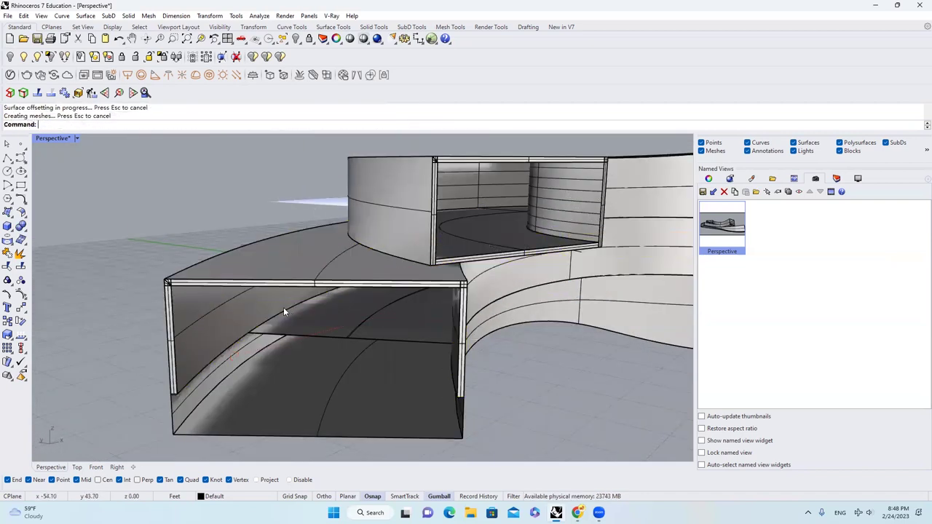
- Inspect the shell's wall joints in Rendered display and undo the surface offsets
{"action": "right_click_drag", "start_coordinate": [286, 308], "coordinate": [265, 329]}
{"action": "scroll", "coordinate": [347, 324], "scroll_direction": "up", "scroll_amount": 6}
{"action": "left_click", "coordinate": [347, 324]}
{"action": "scroll", "coordinate": [397, 320], "scroll_direction": "down", "scroll_amount": 5}
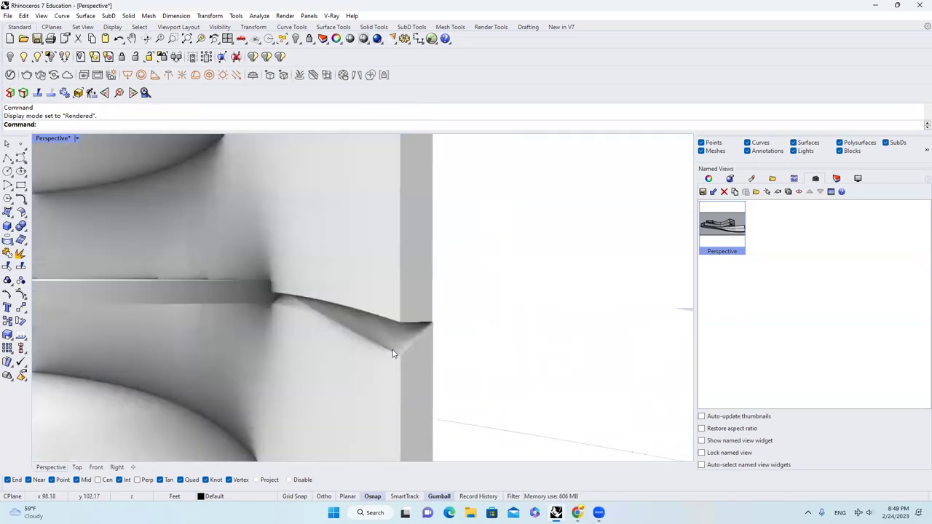
{"action": "scroll", "coordinate": [392, 353], "scroll_direction": "down", "scroll_amount": 6}
{"action": "key", "text": "ctrl+z"}
{"action": "key", "text": "ctrl+z"}
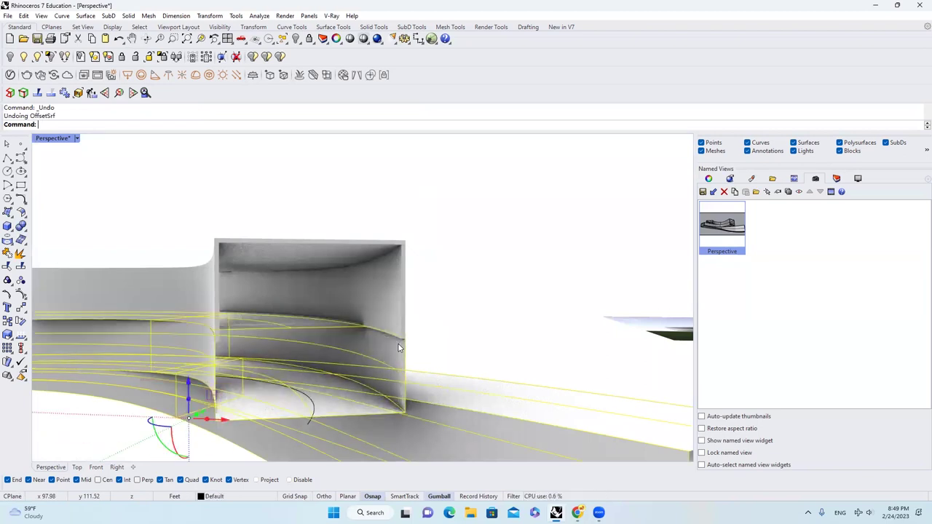
- Select the open polysurface shell beneath the upper volume and explode it into separate surfaces
{"action": "scroll", "coordinate": [431, 259], "scroll_direction": "down", "scroll_amount": 5}
{"action": "scroll", "coordinate": [389, 315], "scroll_direction": "up", "scroll_amount": 7}
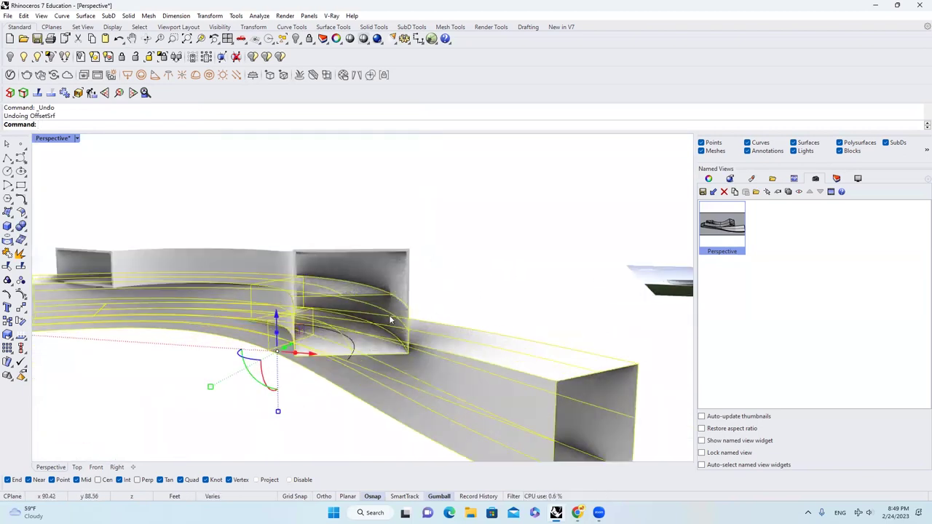
{"action": "left_click", "coordinate": [411, 318]}
{"action": "scroll", "coordinate": [411, 318], "scroll_direction": "up", "scroll_amount": 3}
{"action": "scroll", "coordinate": [410, 311], "scroll_direction": "down", "scroll_amount": 7}
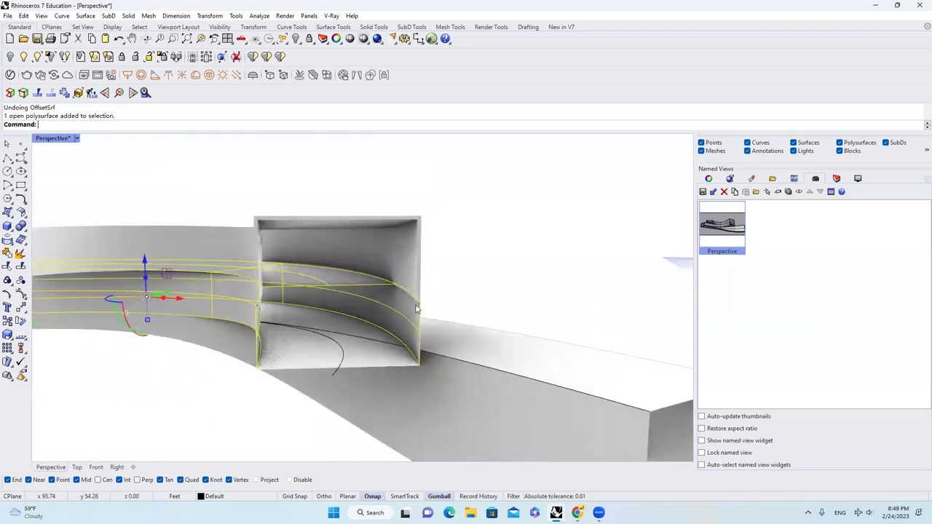
{"action": "scroll", "coordinate": [386, 306], "scroll_direction": "up", "scroll_amount": 5}
{"action": "right_click_drag", "start_coordinate": [362, 297], "coordinate": [331, 306]}
{"action": "left_click", "coordinate": [21, 254]}
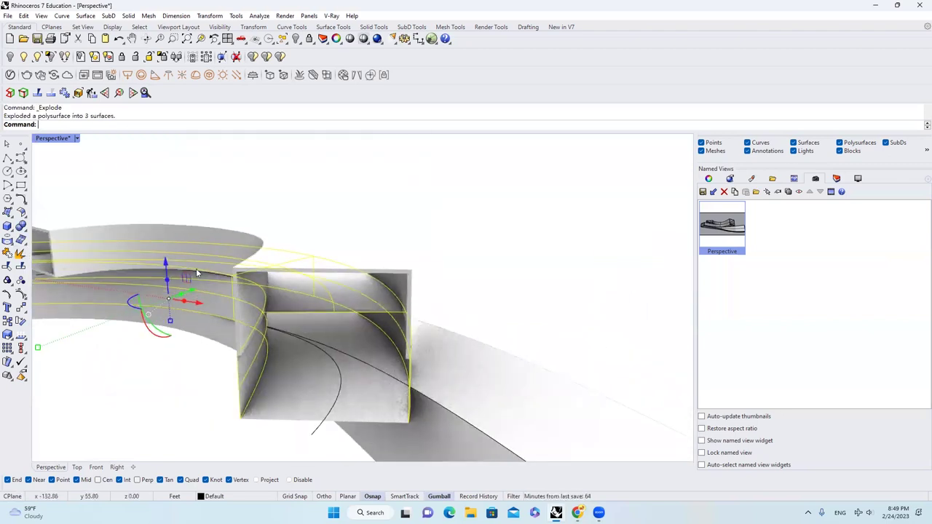
- Offset the exploded side walls into solids at distance 1 and select the floor surface between them
{"action": "type", "text": "OffsetSrf"}
{"action": "key", "text": "Return"}
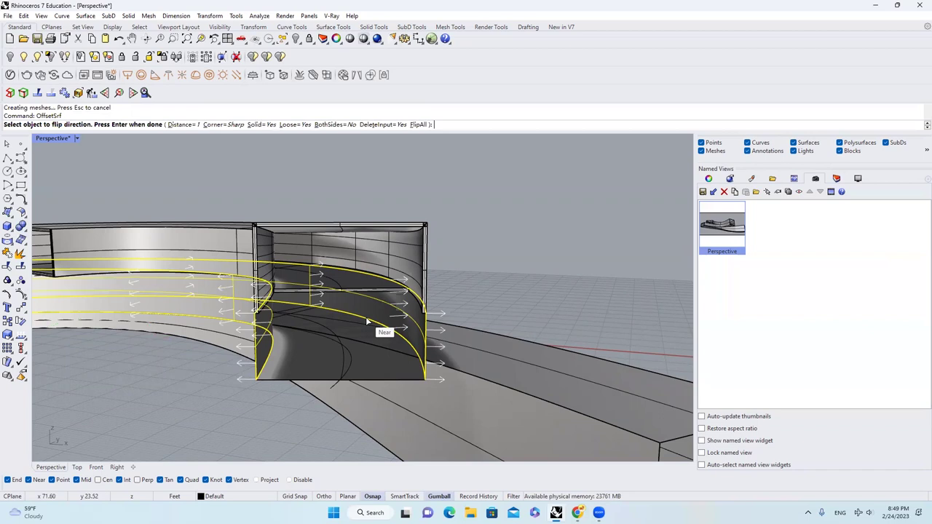
{"action": "left_click", "coordinate": [364, 331]}
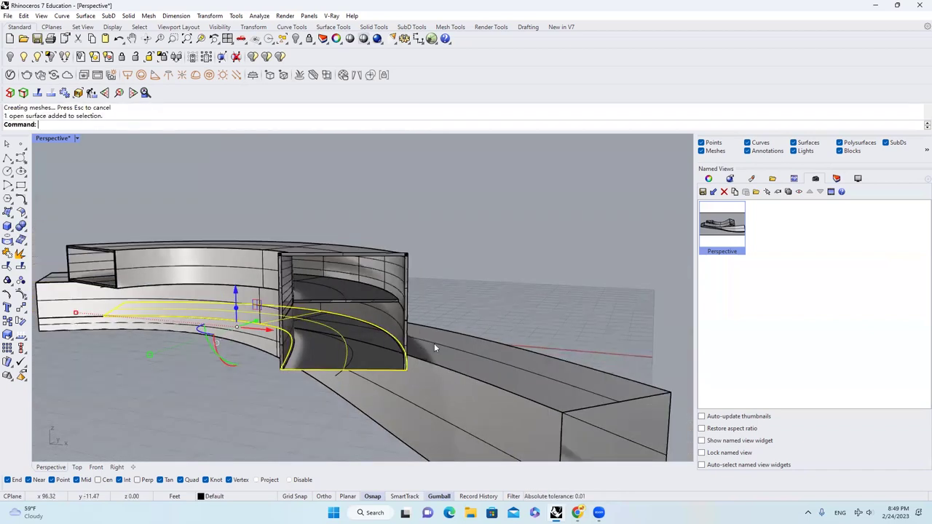
- Split the lower volume's roof surface along isocurves at the side walls' inner faces and offset the middle piece into a solid at distance 1
{"action": "right_click_drag", "start_coordinate": [434, 343], "coordinate": [195, 305]}
{"action": "scroll", "coordinate": [208, 305], "scroll_direction": "up", "scroll_amount": 3}
{"action": "scroll", "coordinate": [276, 288], "scroll_direction": "down", "scroll_amount": 5}
{"action": "scroll", "coordinate": [219, 309], "scroll_direction": "up", "scroll_amount": 3}
{"action": "scroll", "coordinate": [217, 308], "scroll_direction": "down", "scroll_amount": 3}
{"action": "scroll", "coordinate": [120, 313], "scroll_direction": "up", "scroll_amount": 4}
{"action": "scroll", "coordinate": [260, 308], "scroll_direction": "up", "scroll_amount": 3}
{"action": "left_click", "coordinate": [21, 266]}
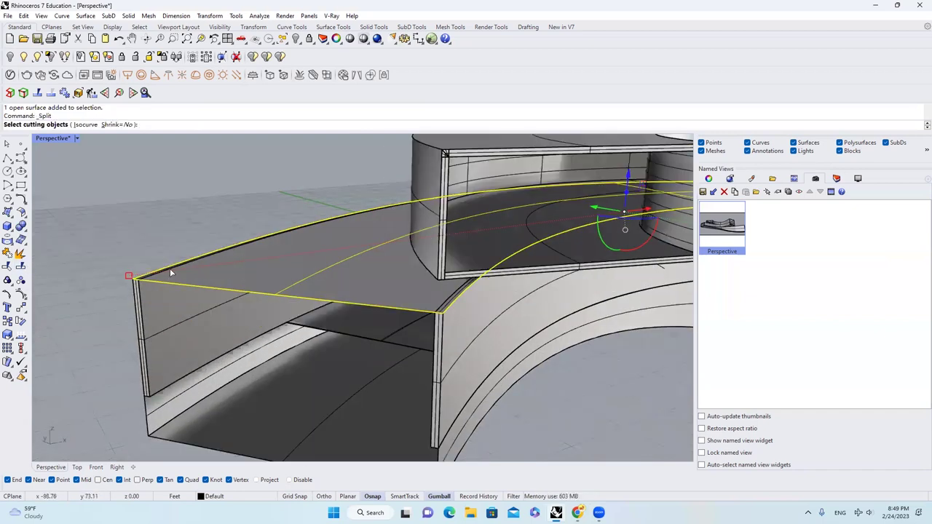
{"action": "left_click", "coordinate": [95, 128]}
{"action": "left_click", "coordinate": [139, 279]}
{"action": "left_click", "coordinate": [435, 313]}
{"action": "key", "text": "Return"}
{"action": "left_click", "coordinate": [353, 299]}
{"action": "type", "text": "Of"}
{"action": "key", "text": "Return"}
{"action": "key", "text": "Return"}
- Join the two adjacent floor surfaces of the lower volume and offset the joined floor into a solid at distance 1
{"action": "scroll", "coordinate": [352, 299], "scroll_direction": "down", "scroll_amount": 3}
{"action": "left_click", "coordinate": [310, 345]}
{"action": "right_click_drag", "start_coordinate": [310, 345], "coordinate": [270, 328]}
{"action": "left_click", "coordinate": [412, 322], "text": "shift"}
{"action": "right_click_drag", "start_coordinate": [412, 322], "coordinate": [488, 327]}
{"action": "left_click", "coordinate": [7, 253]}
{"action": "left_click", "coordinate": [335, 366]}
{"action": "type", "text": "OffsetSrf"}
{"action": "key", "text": "Return"}
{"action": "key", "text": "Return"}
- Split the long lower wing's roof along isocurves at the walls' inner faces and offset the middle piece upward into a solid at distance 1
{"action": "scroll", "coordinate": [266, 329], "scroll_direction": "down", "scroll_amount": 6}
{"action": "right_click_drag", "start_coordinate": [451, 284], "coordinate": [306, 306]}
{"action": "scroll", "coordinate": [399, 325], "scroll_direction": "up", "scroll_amount": 4}
{"action": "left_click", "coordinate": [399, 325]}
{"action": "scroll", "coordinate": [399, 330], "scroll_direction": "up", "scroll_amount": 4}
{"action": "left_click", "coordinate": [20, 268]}
{"action": "left_click", "coordinate": [86, 124]}
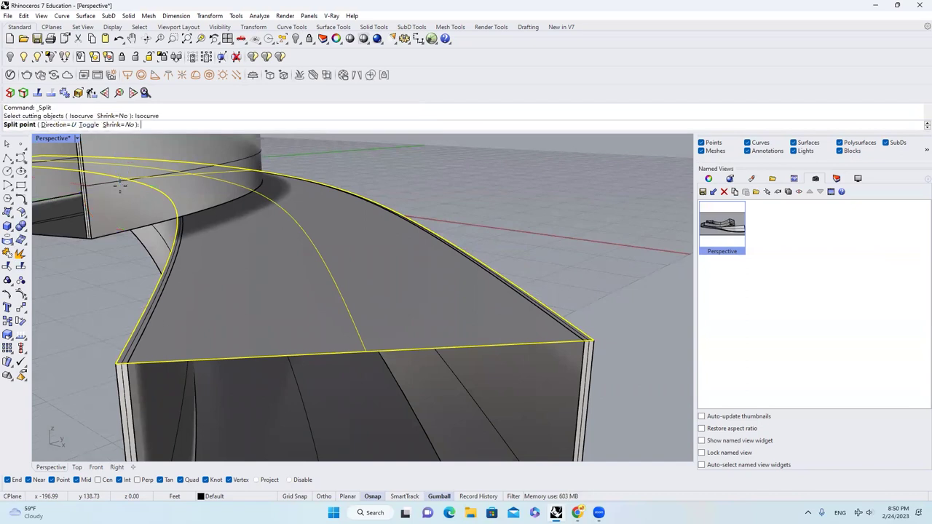
{"action": "left_click", "coordinate": [129, 363]}
{"action": "left_click", "coordinate": [582, 341]}
{"action": "key", "text": "Return"}
{"action": "left_click", "coordinate": [490, 327]}
{"action": "type", "text": "OffsetSrf"}
{"action": "key", "text": "Return"}
{"action": "scroll", "coordinate": [491, 328], "scroll_direction": "down", "scroll_amount": 6}
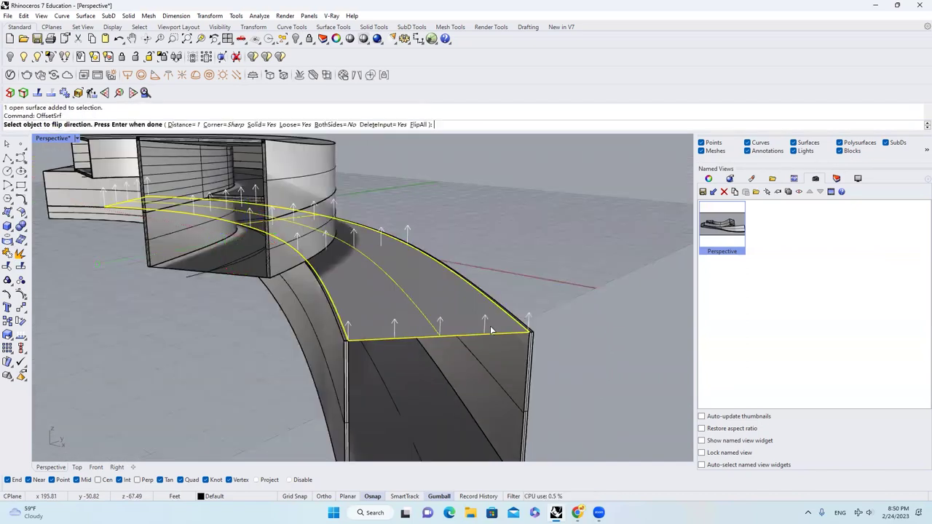
{"action": "key", "text": "Return"}
- Split the lower wing's floor surface along isocurves at the walls' inner faces and offset the middle piece into a solid
{"action": "scroll", "coordinate": [379, 296], "scroll_direction": "up", "scroll_amount": 3}
{"action": "left_click", "coordinate": [390, 297]}
{"action": "right_click_drag", "start_coordinate": [410, 297], "coordinate": [485, 291]}
{"action": "scroll", "coordinate": [338, 282], "scroll_direction": "down", "scroll_amount": 4}
{"action": "scroll", "coordinate": [484, 291], "scroll_direction": "up", "scroll_amount": 4}
{"action": "type", "text": "Split"}
{"action": "key", "text": "Return"}
{"action": "right_click_drag", "start_coordinate": [369, 298], "coordinate": [331, 308]}
{"action": "left_click", "coordinate": [86, 125]}
{"action": "left_click", "coordinate": [151, 338]}
{"action": "left_click", "coordinate": [456, 374]}
{"action": "key", "text": "Return"}
{"action": "left_click", "coordinate": [401, 343]}
{"action": "type", "text": "OffsetSrf"}
{"action": "key", "text": "Return"}
{"action": "key", "text": "Return"}
- Inspect the thickened volumes from several sides and restore the saved Perspective named view
{"action": "scroll", "coordinate": [401, 343], "scroll_direction": "down", "scroll_amount": 10}
{"action": "right_click_drag", "start_coordinate": [401, 343], "coordinate": [579, 286]}
{"action": "scroll", "coordinate": [579, 276], "scroll_direction": "up", "scroll_amount": 4}
{"action": "scroll", "coordinate": [580, 270], "scroll_direction": "up", "scroll_amount": 4}
{"action": "scroll", "coordinate": [312, 240], "scroll_direction": "up", "scroll_amount": 4}
{"action": "right_click_drag", "start_coordinate": [312, 240], "coordinate": [349, 241]}
{"action": "mouse_move", "coordinate": [591, 266]}
{"action": "right_mouse_down"}
{"action": "mouse_move", "coordinate": [575, 268]}
{"action": "mouse_move", "coordinate": [594, 270]}
{"action": "right_mouse_up"}
{"action": "right_click_drag", "start_coordinate": [303, 278], "coordinate": [449, 266]}
{"action": "double_click", "coordinate": [713, 244]}
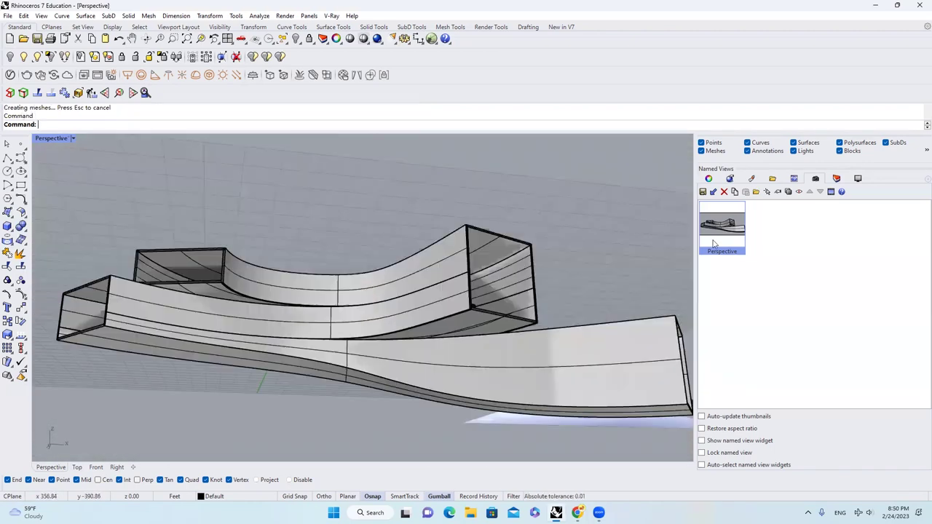
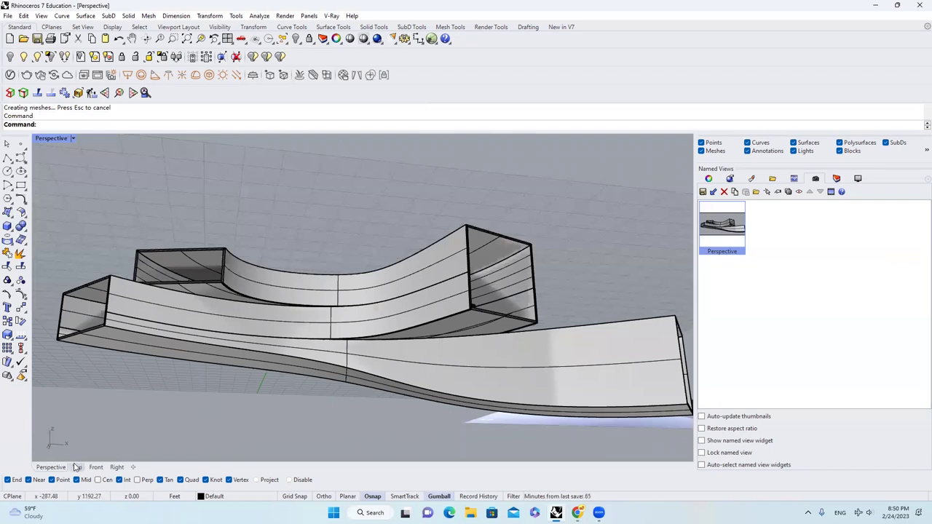
- Examine the reference photo in the Top view, focusing on the large open end's frame, parapet, sloped ceiling and recessed glazing
{"action": "left_click", "coordinate": [76, 466]}
{"action": "scroll", "coordinate": [487, 305], "scroll_direction": "up", "scroll_amount": 5}
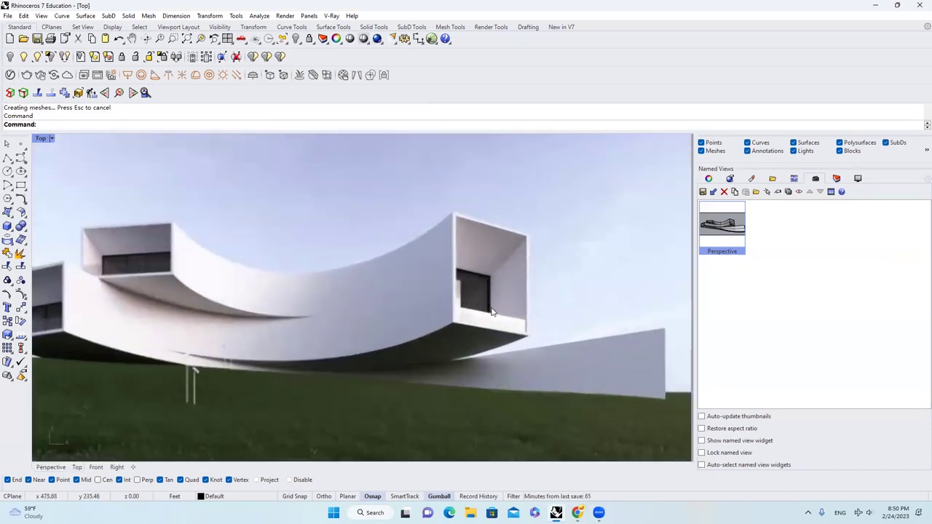
{"action": "scroll", "coordinate": [492, 312], "scroll_direction": "down", "scroll_amount": 2}
{"action": "scroll", "coordinate": [491, 296], "scroll_direction": "down", "scroll_amount": 2}
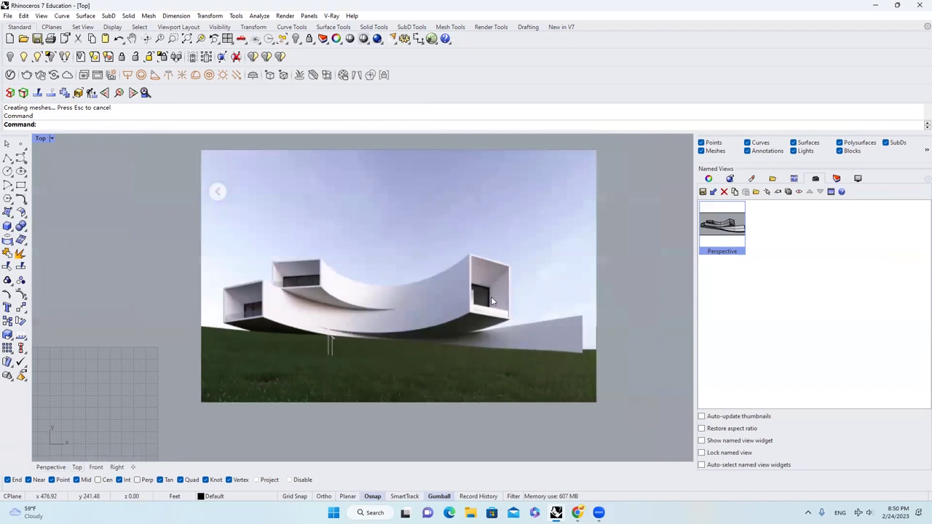
{"action": "scroll", "coordinate": [501, 317], "scroll_direction": "up", "scroll_amount": 2}
{"action": "scroll", "coordinate": [468, 308], "scroll_direction": "up", "scroll_amount": 2}
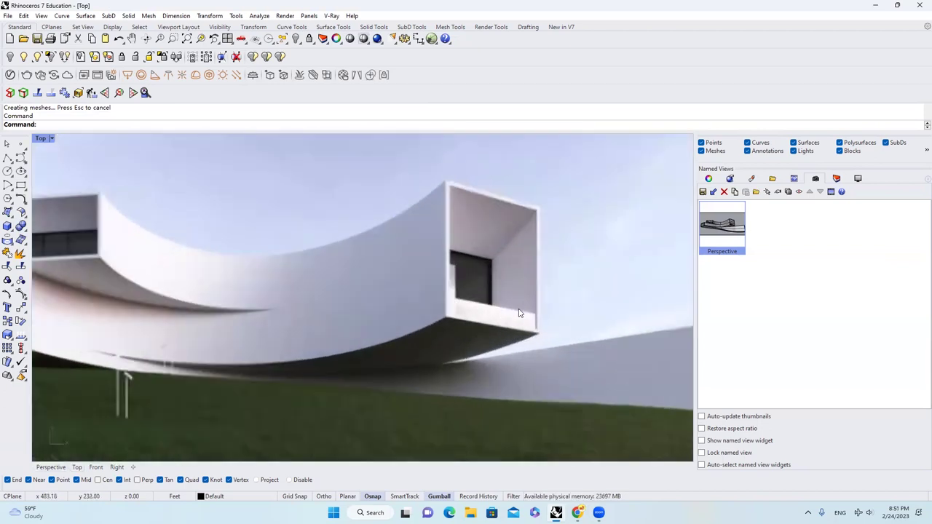
{"action": "scroll", "coordinate": [517, 275], "scroll_direction": "down", "scroll_amount": 2}
{"action": "scroll", "coordinate": [528, 249], "scroll_direction": "up", "scroll_amount": 2}
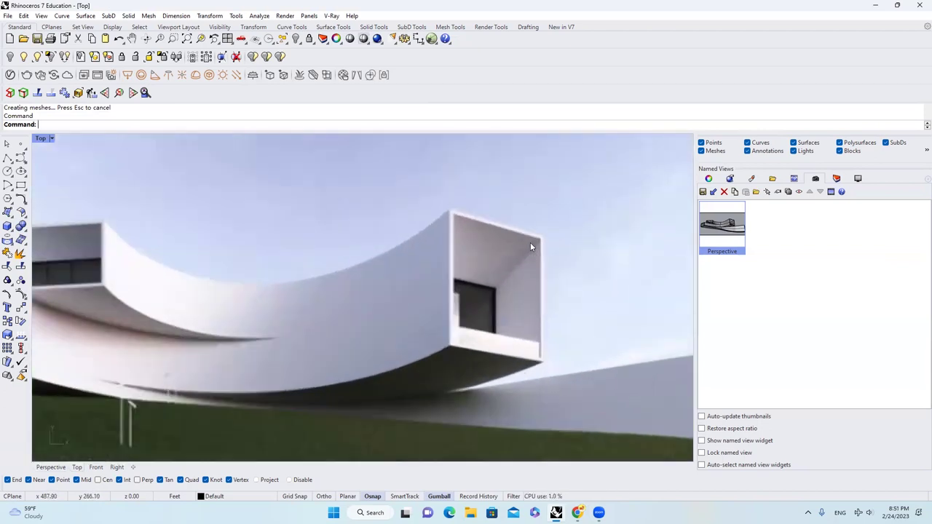
{"action": "scroll", "coordinate": [510, 295], "scroll_direction": "down", "scroll_amount": 2}
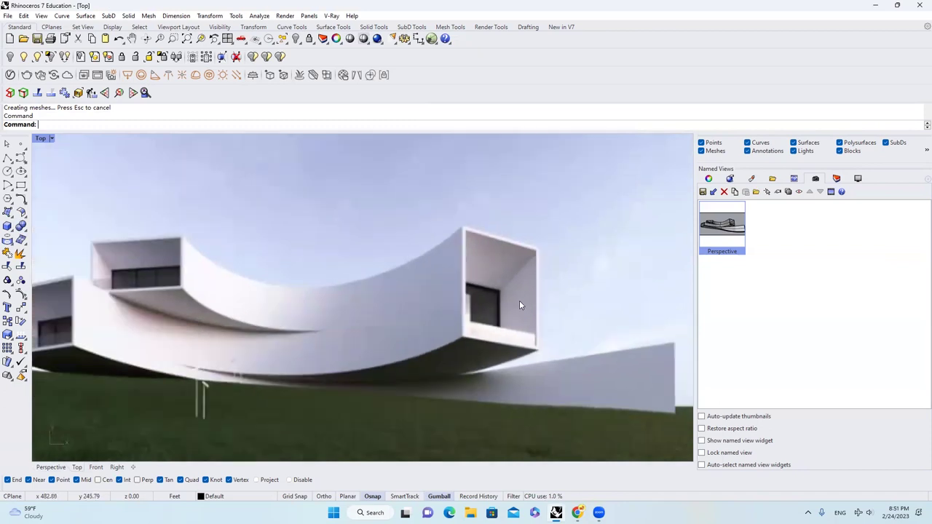
{"action": "scroll", "coordinate": [560, 302], "scroll_direction": "up", "scroll_amount": 2}
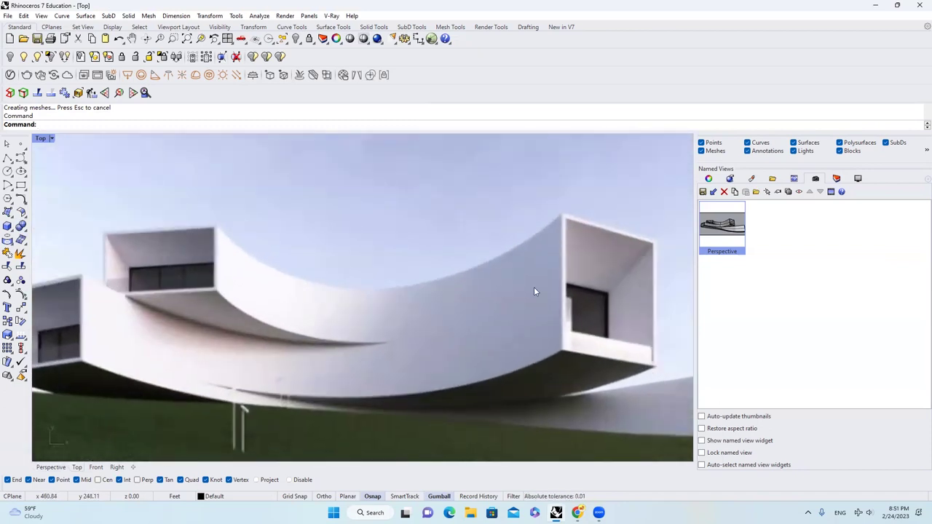
{"action": "scroll", "coordinate": [536, 289], "scroll_direction": "down", "scroll_amount": 2}
{"action": "scroll", "coordinate": [598, 288], "scroll_direction": "up", "scroll_amount": 4}
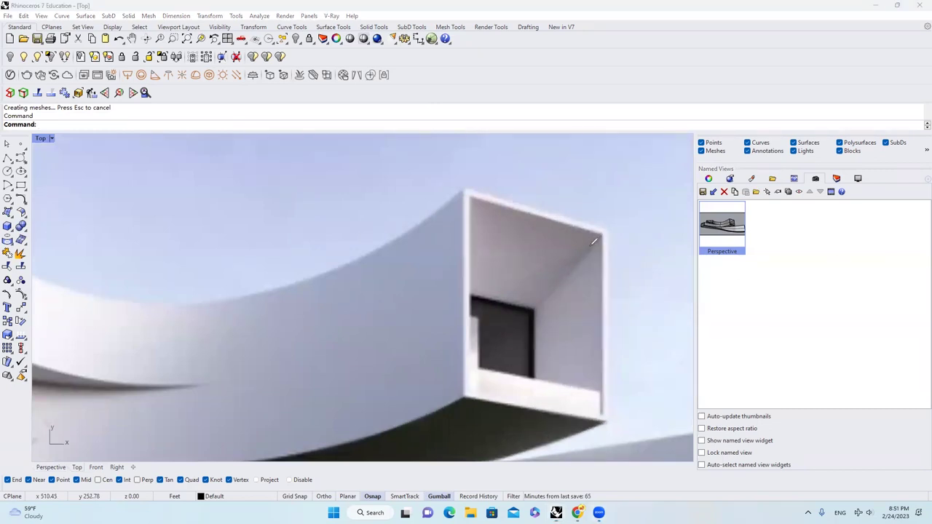
{"action": "key", "text": "Escape"}
- In the Perspective view, draw a line along the floor of the tall front opening between the inner corners of its side walls
{"action": "left_click", "coordinate": [61, 467]}
{"action": "scroll", "coordinate": [281, 342], "scroll_direction": "down", "scroll_amount": 5}
{"action": "right_click_drag", "start_coordinate": [253, 355], "coordinate": [239, 361]}
{"action": "scroll", "coordinate": [240, 361], "scroll_direction": "up", "scroll_amount": 5}
{"action": "scroll", "coordinate": [419, 260], "scroll_direction": "down", "scroll_amount": 5}
{"action": "right_click_drag", "start_coordinate": [415, 291], "coordinate": [409, 354]}
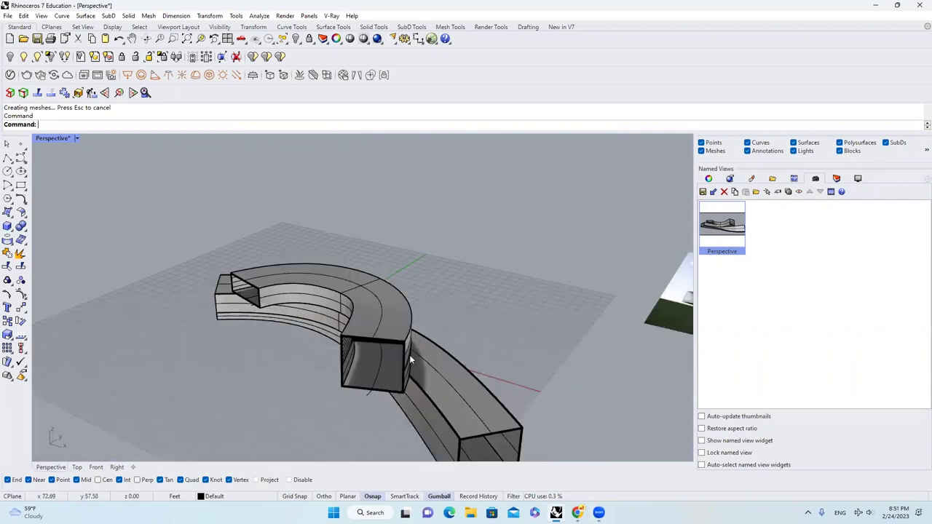
{"action": "scroll", "coordinate": [409, 355], "scroll_direction": "up", "scroll_amount": 10}
{"action": "left_click", "coordinate": [7, 158]}
{"action": "left_click", "coordinate": [191, 384]}
{"action": "left_click", "coordinate": [460, 390]}
{"action": "key", "text": "Return"}
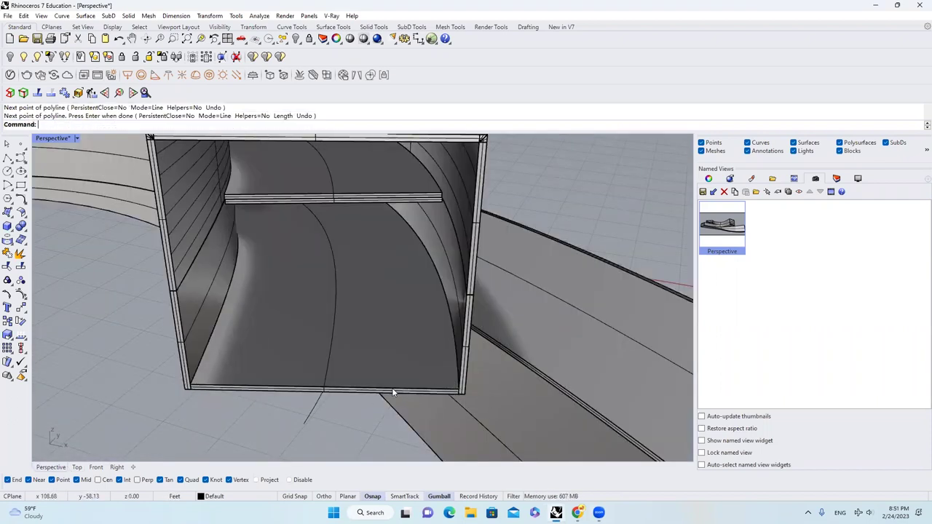
- Offset the line at the tall front opening inward across the floor
{"action": "left_click", "coordinate": [395, 391]}
{"action": "left_click", "coordinate": [418, 414]}
{"action": "right_click_drag", "start_coordinate": [416, 412], "coordinate": [333, 395]}
{"action": "scroll", "coordinate": [337, 386], "scroll_direction": "up", "scroll_amount": 3}
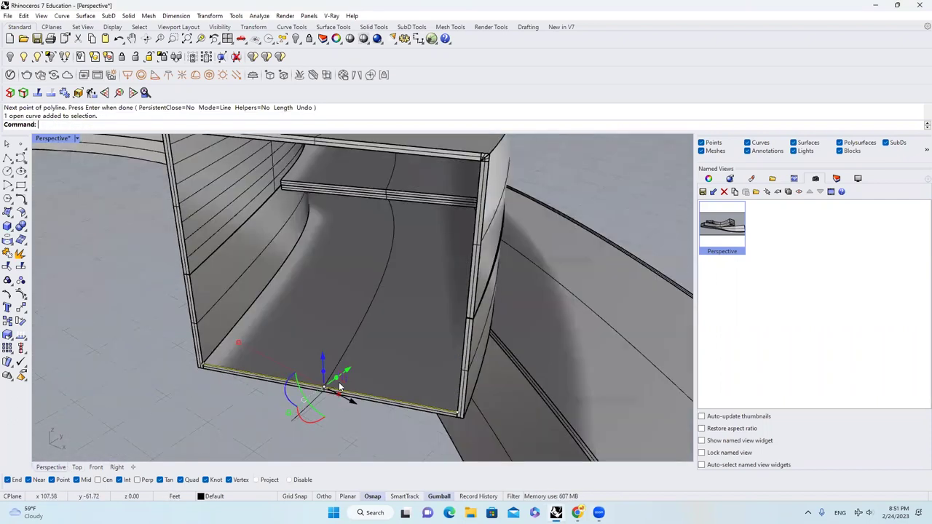
{"action": "type", "text": "O"}
{"action": "key", "text": "Return"}
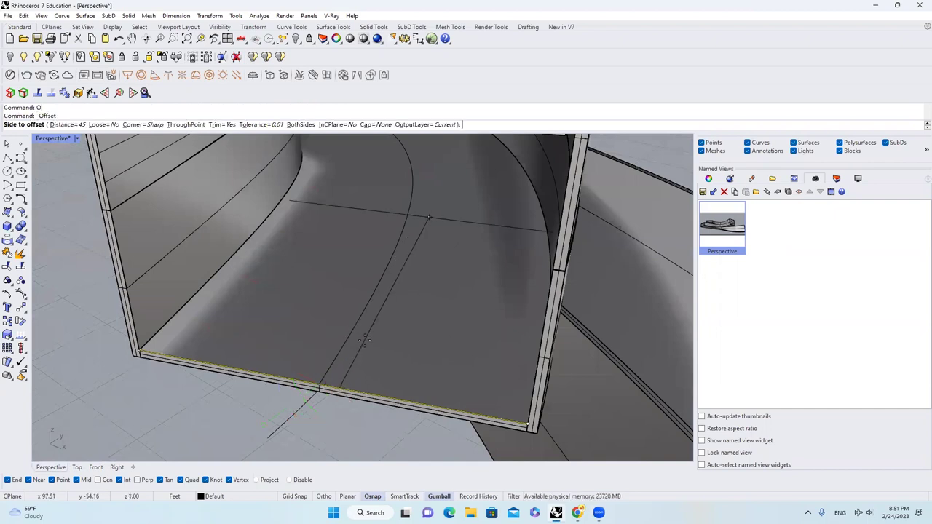
{"action": "left_click", "coordinate": [364, 339]}
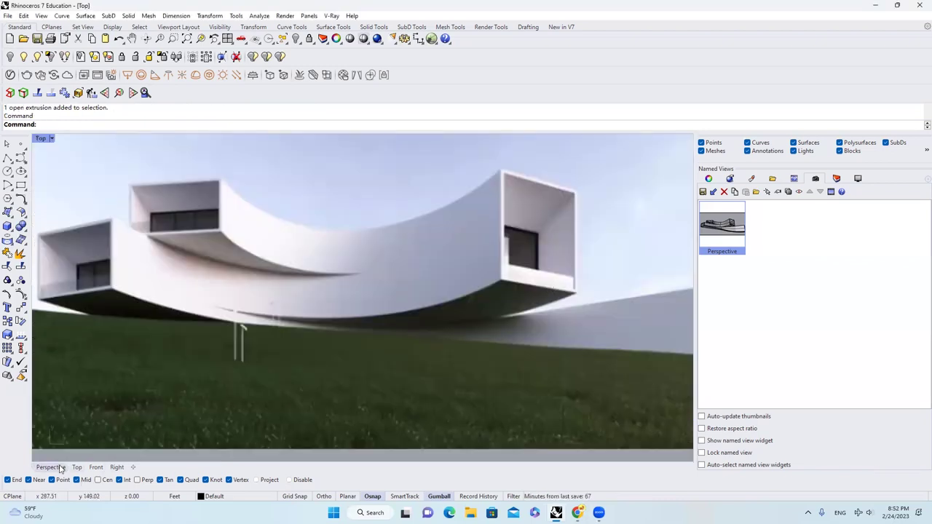
- Undo the last gumball transform and extrude the offset line at the tall front opening upward by 6
{"action": "left_click", "coordinate": [60, 468]}
{"action": "scroll", "coordinate": [307, 351], "scroll_direction": "down", "scroll_amount": 5}
{"action": "scroll", "coordinate": [322, 320], "scroll_direction": "up", "scroll_amount": 10}
{"action": "key", "text": "ctrl+z"}
{"action": "left_click", "coordinate": [329, 335]}
{"action": "left_click", "coordinate": [355, 345]}
{"action": "left_click", "coordinate": [304, 304]}
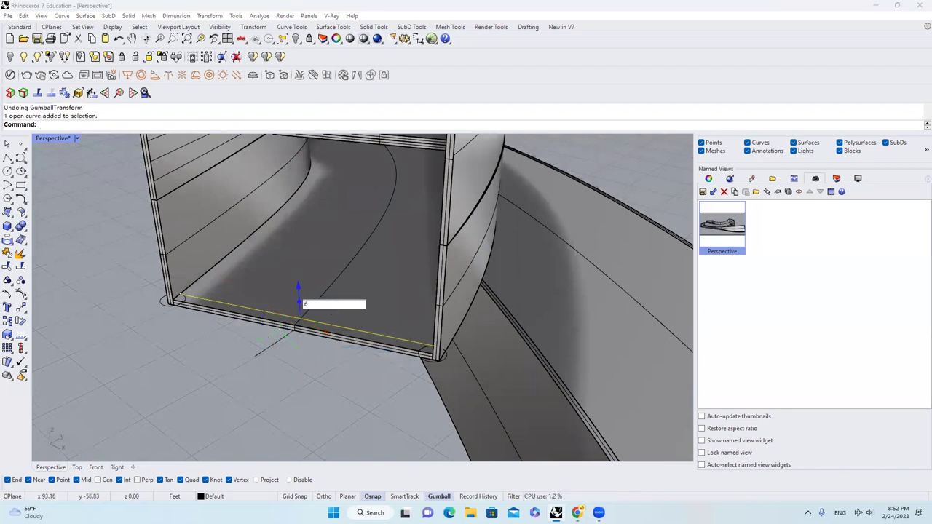
{"action": "key", "text": "Return"}
{"action": "key", "text": "Escape"}
- Offset the front floor edge at the upper volume's other open end inward by a distance of 2
{"action": "right_click_drag", "start_coordinate": [364, 309], "coordinate": [439, 308]}
{"action": "scroll", "coordinate": [220, 292], "scroll_direction": "down", "scroll_amount": 4}
{"action": "scroll", "coordinate": [219, 293], "scroll_direction": "up", "scroll_amount": 5}
{"action": "type", "text": "offset"}
{"action": "key", "text": "Return"}
{"action": "left_click", "coordinate": [250, 338]}
{"action": "left_click", "coordinate": [345, 351]}
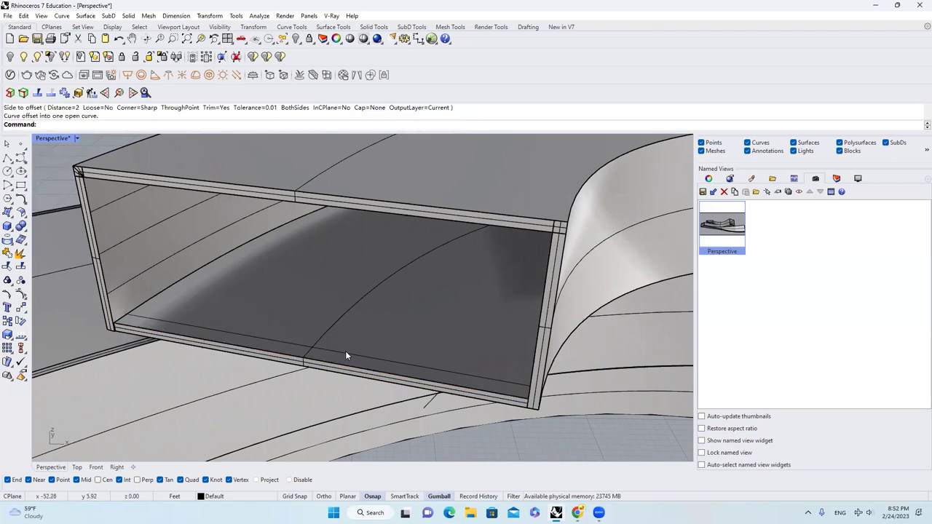
- Offset the front floor edge at the lower volume's open end inward by 2 and raise the new curve into a parapet
{"action": "scroll", "coordinate": [276, 329], "scroll_direction": "down", "scroll_amount": 5}
{"action": "scroll", "coordinate": [276, 330], "scroll_direction": "up", "scroll_amount": 5}
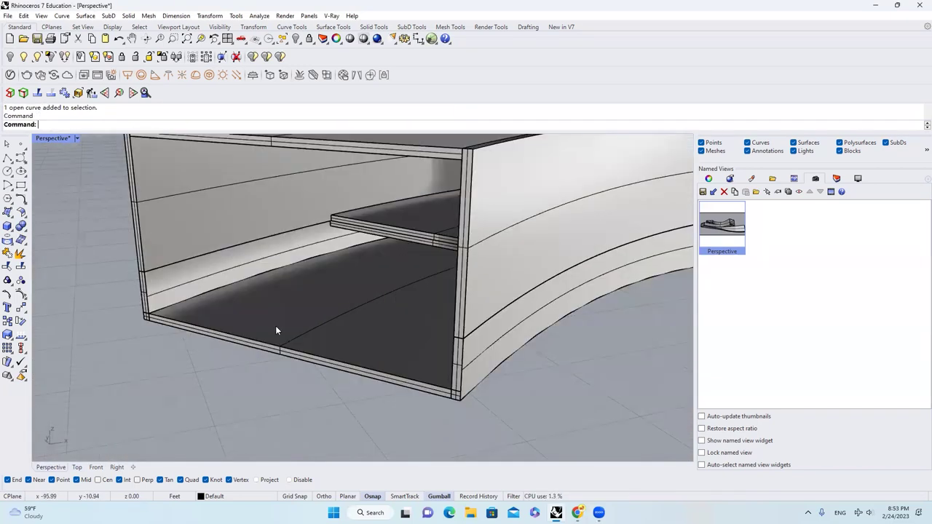
{"action": "type", "text": "of"}
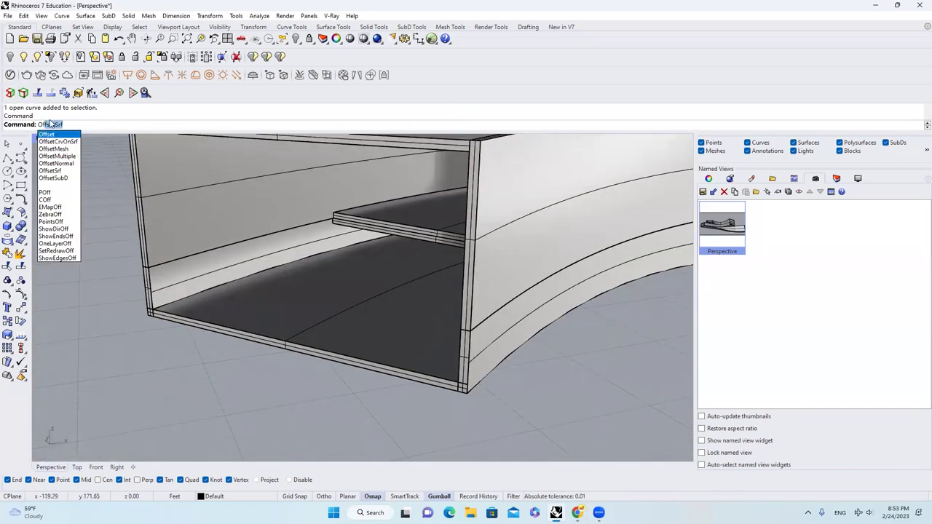
{"action": "left_click", "coordinate": [52, 136]}
{"action": "left_click", "coordinate": [251, 335]}
{"action": "left_click", "coordinate": [286, 331]}
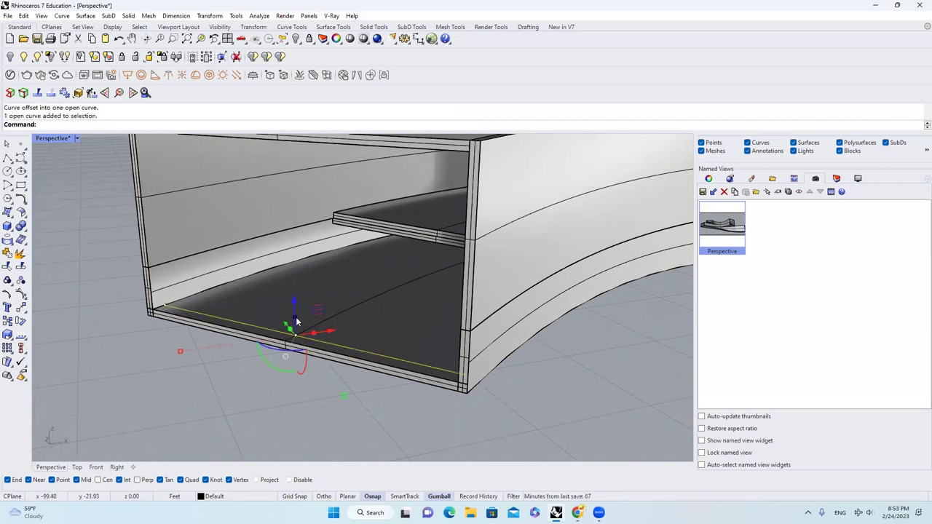
- Offset the floor edge at the long lower wing's open end inward by 2 and raise the new curve into a parapet
{"action": "scroll", "coordinate": [266, 306], "scroll_direction": "down", "scroll_amount": 6}
{"action": "scroll", "coordinate": [502, 321], "scroll_direction": "up", "scroll_amount": 8}
{"action": "key", "text": "Return"}
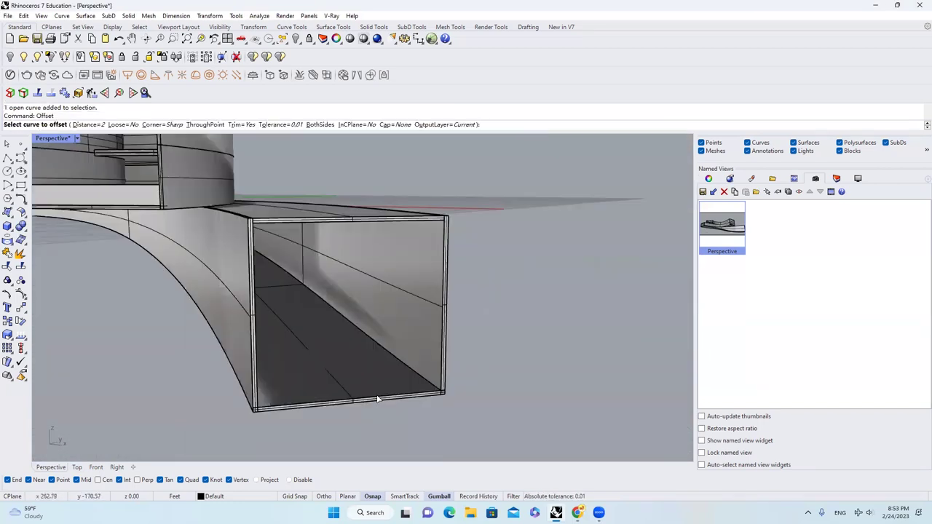
{"action": "left_click", "coordinate": [377, 398]}
{"action": "left_click", "coordinate": [379, 395]}
{"action": "left_click", "coordinate": [379, 399]}
{"action": "left_click", "coordinate": [400, 420]}
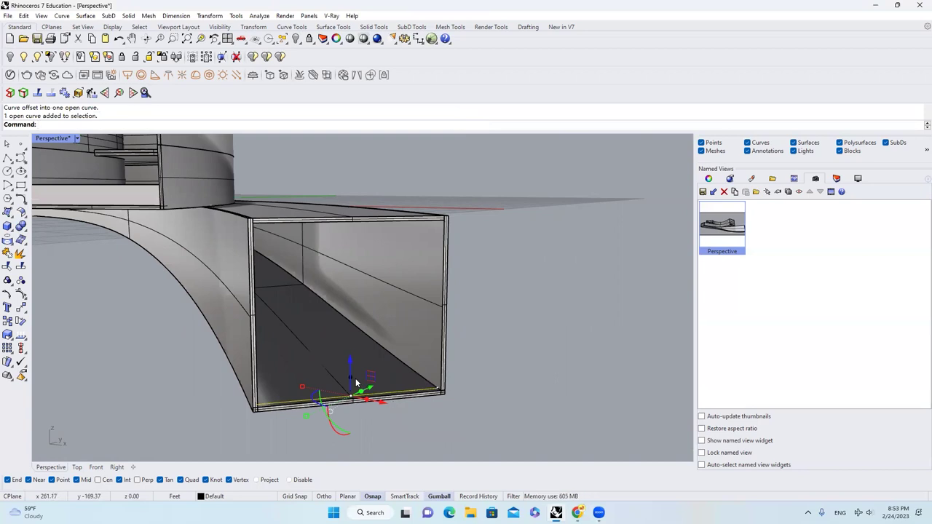
- Compare the open ends of the whole model with the reference photo in the Top view
{"action": "scroll", "coordinate": [355, 378], "scroll_direction": "down", "scroll_amount": 10}
{"action": "right_click_drag", "start_coordinate": [444, 273], "coordinate": [521, 260]}
{"action": "scroll", "coordinate": [521, 261], "scroll_direction": "up", "scroll_amount": 1}
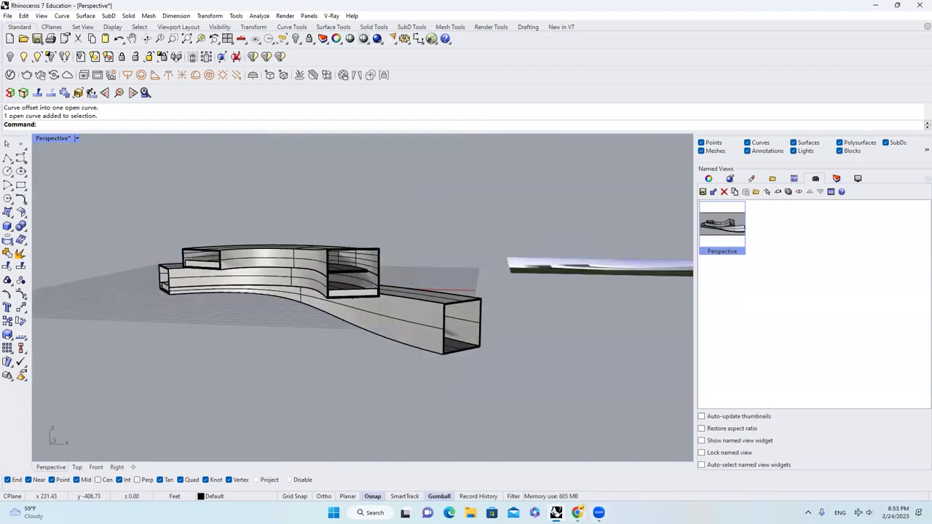
{"action": "left_click", "coordinate": [78, 466]}
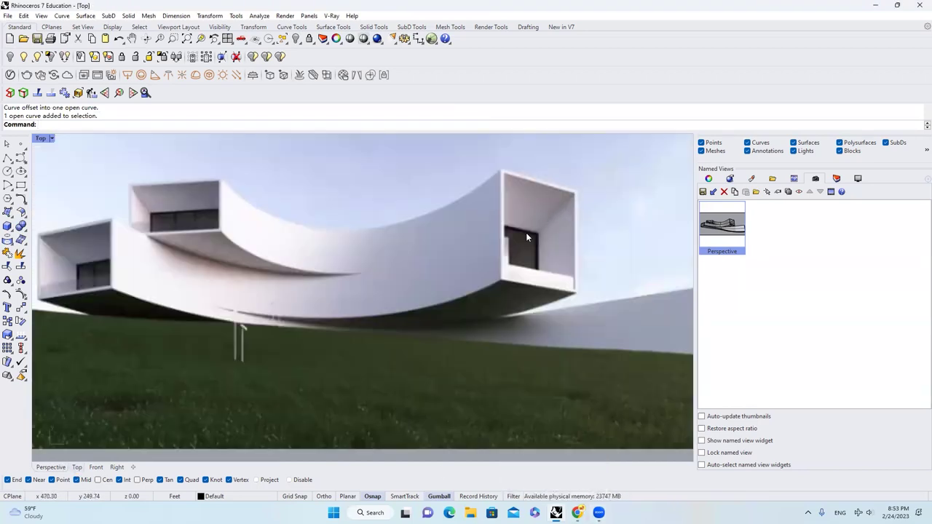
{"action": "left_click", "coordinate": [63, 465]}
- Extract a V-direction isocurve across the floor behind the parapet in the tall front opening
{"action": "scroll", "coordinate": [284, 357], "scroll_direction": "down", "scroll_amount": 6}
{"action": "scroll", "coordinate": [345, 343], "scroll_direction": "up", "scroll_amount": 6}
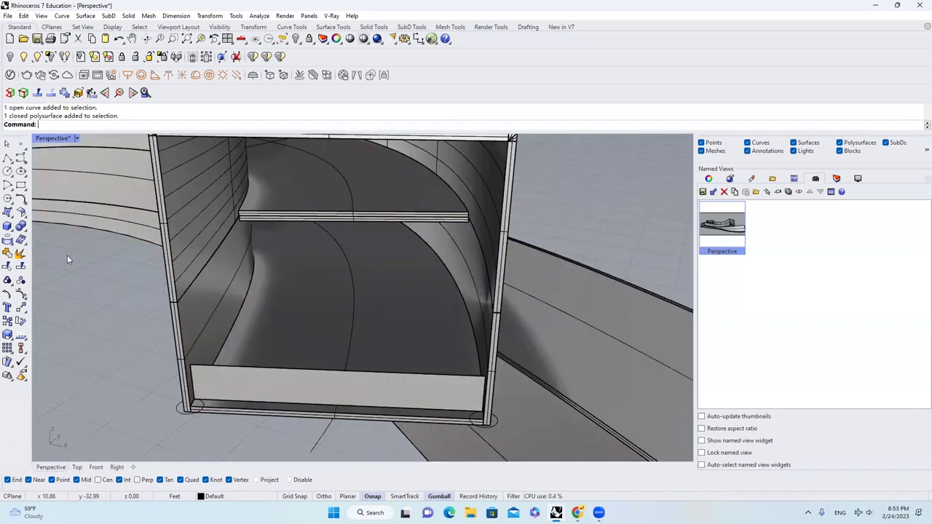
{"action": "type", "text": "ExtractIsocurve"}
{"action": "key", "text": "Return"}
{"action": "left_click", "coordinate": [285, 326]}
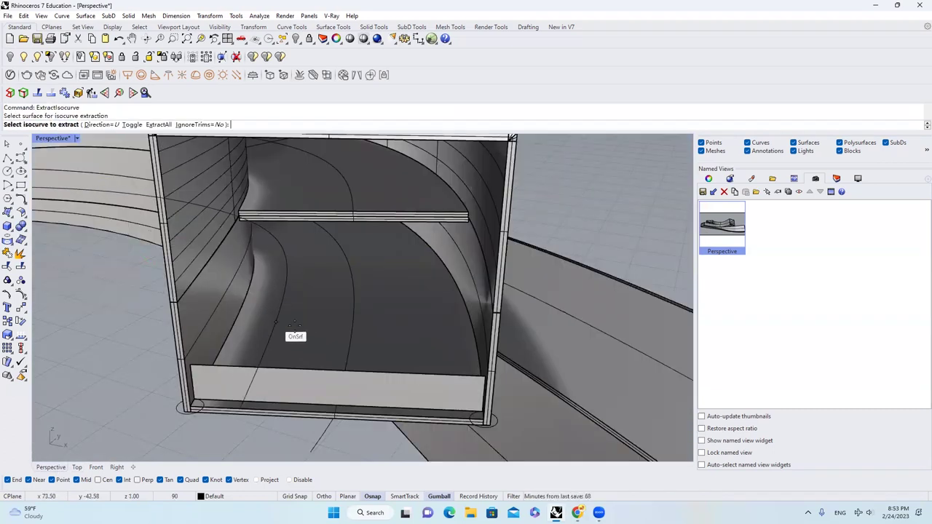
{"action": "left_click", "coordinate": [104, 125]}
{"action": "left_click", "coordinate": [63, 125]}
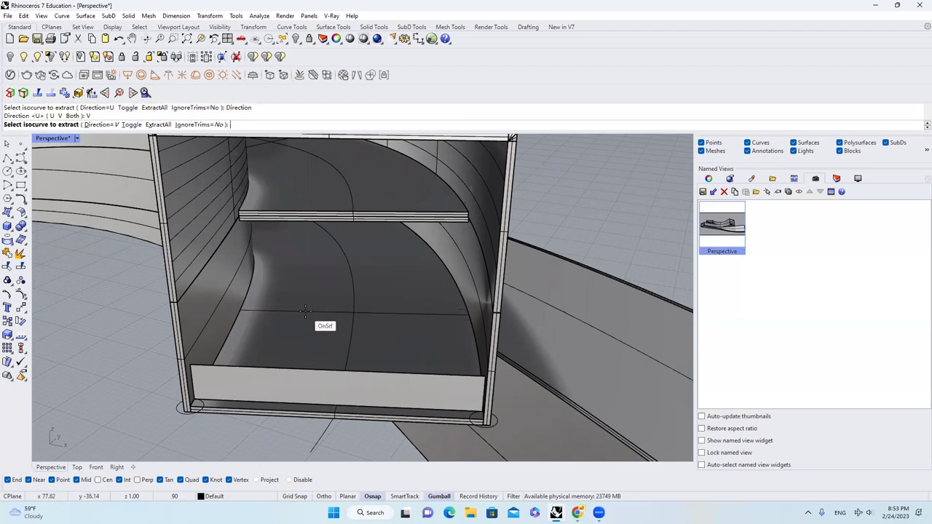
{"action": "left_click", "coordinate": [305, 311]}
{"action": "key", "text": "Return"}
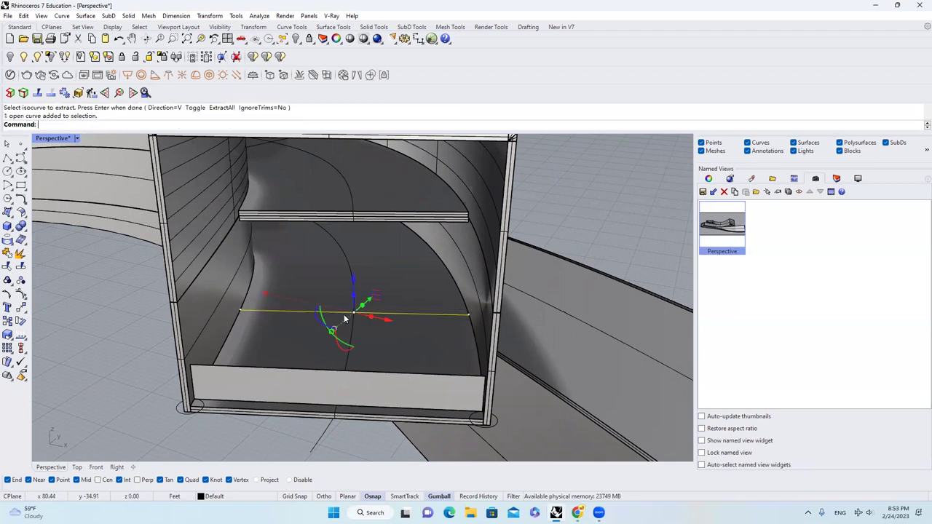
- Extrude the extracted isocurve upward into a vertical back wall partway up the tall front opening
{"action": "scroll", "coordinate": [321, 311], "scroll_direction": "down", "scroll_amount": 5}
{"action": "right_click_drag", "start_coordinate": [288, 289], "coordinate": [360, 301]}
{"action": "left_click_drag", "start_coordinate": [361, 287], "coordinate": [365, 265]}
{"action": "right_click_drag", "start_coordinate": [364, 265], "coordinate": [359, 273]}
{"action": "scroll", "coordinate": [359, 273], "scroll_direction": "up", "scroll_amount": 3}
- Loft a sloped ceiling between the roof's lower front edge and the top edge of the recessed back wall
{"action": "key", "text": "Delete"}
{"action": "key", "text": "Return"}
{"action": "left_click", "coordinate": [71, 177]}
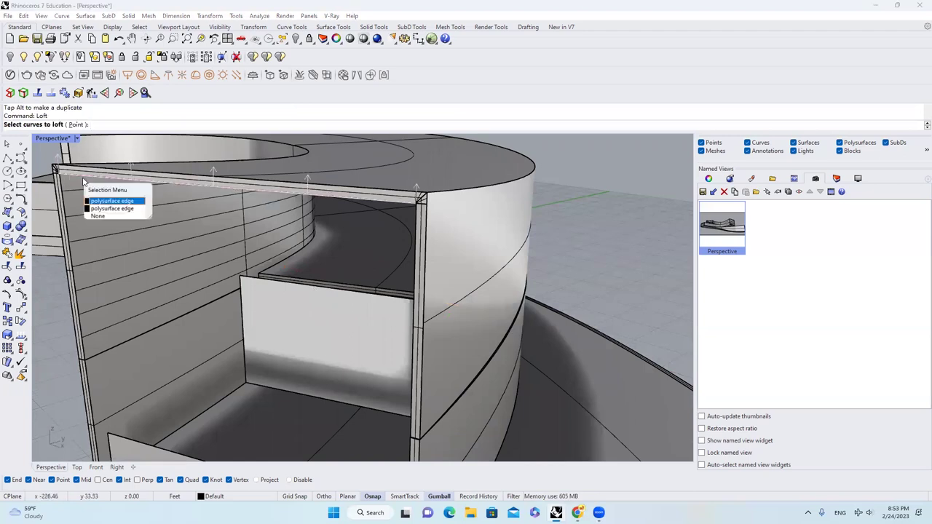
{"action": "left_click", "coordinate": [116, 207]}
{"action": "left_click", "coordinate": [249, 278]}
{"action": "key", "text": "Return"}
{"action": "left_click", "coordinate": [750, 332]}
- Restore the saved Perspective view and inspect the lofted ceiling and back wall inside the tall front opening
{"action": "scroll", "coordinate": [310, 298], "scroll_direction": "down", "scroll_amount": 4}
{"action": "right_click_drag", "start_coordinate": [365, 275], "coordinate": [685, 230]}
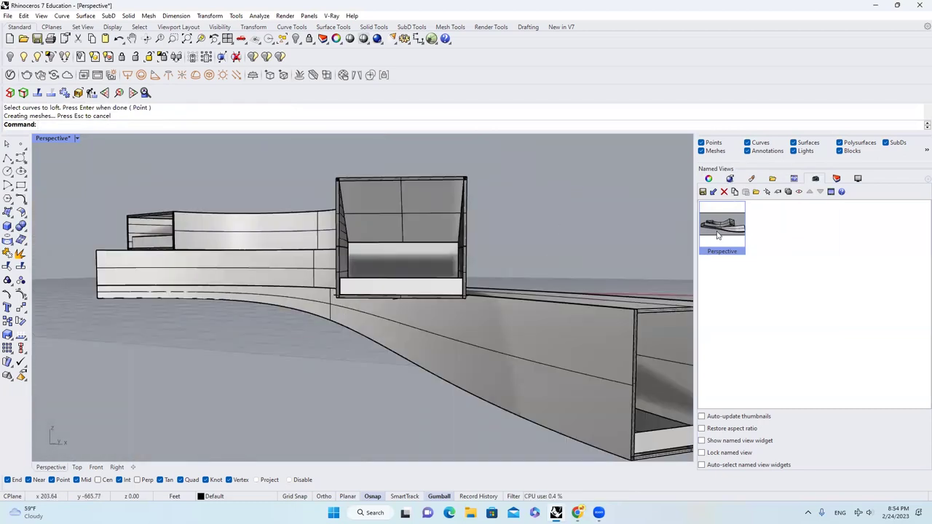
{"action": "double_click", "coordinate": [718, 234]}
{"action": "scroll", "coordinate": [487, 274], "scroll_direction": "up", "scroll_amount": 3}
{"action": "scroll", "coordinate": [467, 266], "scroll_direction": "down", "scroll_amount": 4}
{"action": "scroll", "coordinate": [437, 273], "scroll_direction": "down", "scroll_amount": 3}
{"action": "right_click_drag", "start_coordinate": [424, 275], "coordinate": [217, 328]}
{"action": "scroll", "coordinate": [255, 335], "scroll_direction": "up", "scroll_amount": 10}
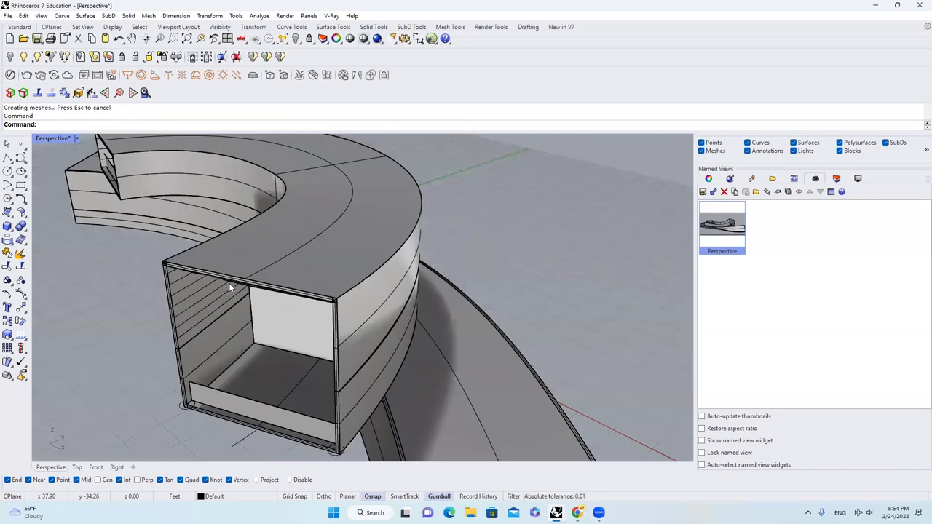
- Undo the sloped ceiling loft and the back wall extrusion in the tall front opening
{"action": "right_click_drag", "start_coordinate": [266, 285], "coordinate": [289, 276]}
{"action": "key", "text": "ctrl+z"}
{"action": "scroll", "coordinate": [282, 262], "scroll_direction": "up", "scroll_amount": 4}
{"action": "key", "text": "ctrl+z"}
{"action": "scroll", "coordinate": [298, 288], "scroll_direction": "down", "scroll_amount": 2}
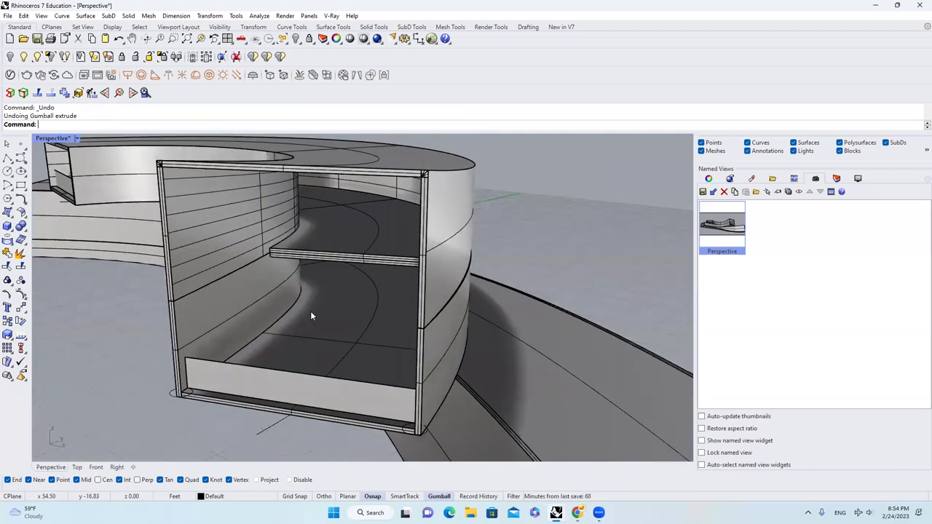
{"action": "scroll", "coordinate": [310, 270], "scroll_direction": "down", "scroll_amount": 3}
{"action": "scroll", "coordinate": [339, 333], "scroll_direction": "up", "scroll_amount": 2}
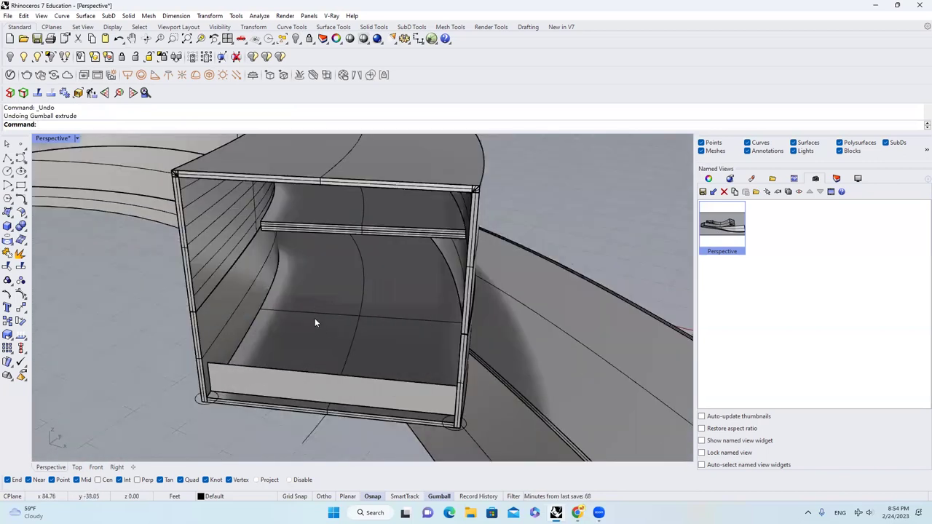
- Extract a V-direction isocurve from the floor of the tall front opening, closer to the parapet than the existing one
{"action": "key", "text": "Return"}
{"action": "left_click", "coordinate": [316, 323]}
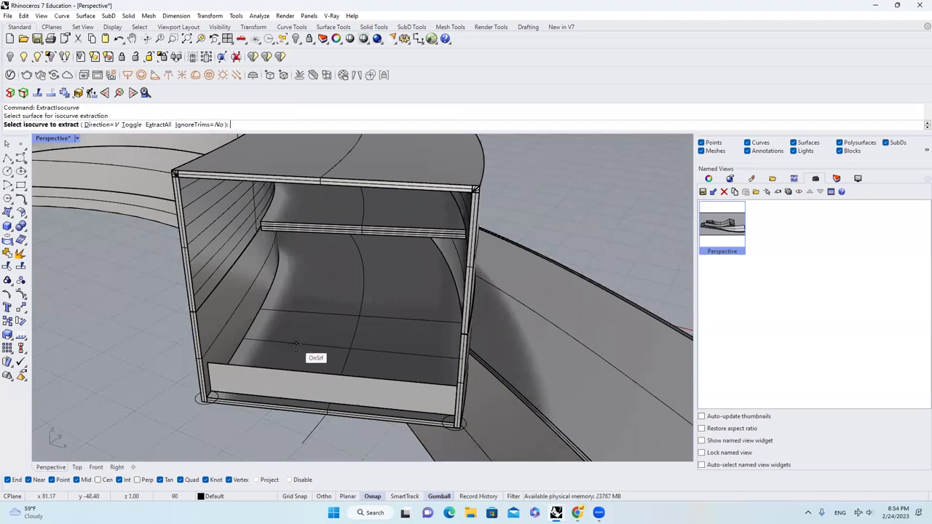
{"action": "scroll", "coordinate": [310, 350], "scroll_direction": "up", "scroll_amount": 2}
{"action": "left_click", "coordinate": [312, 347]}
{"action": "key", "text": "Return"}
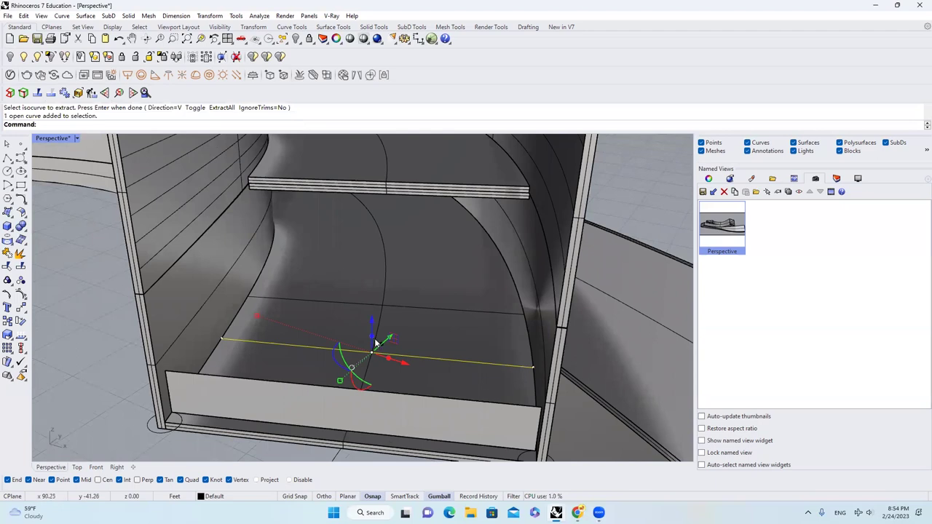
- Paste a copy of the extracted isocurve in place and raise it with SetPt to the top edge of the intermediate slab
{"action": "right_click_drag", "start_coordinate": [374, 337], "coordinate": [385, 223]}
{"action": "key", "text": "ctrl+c"}
{"action": "key", "text": "ctrl+v"}
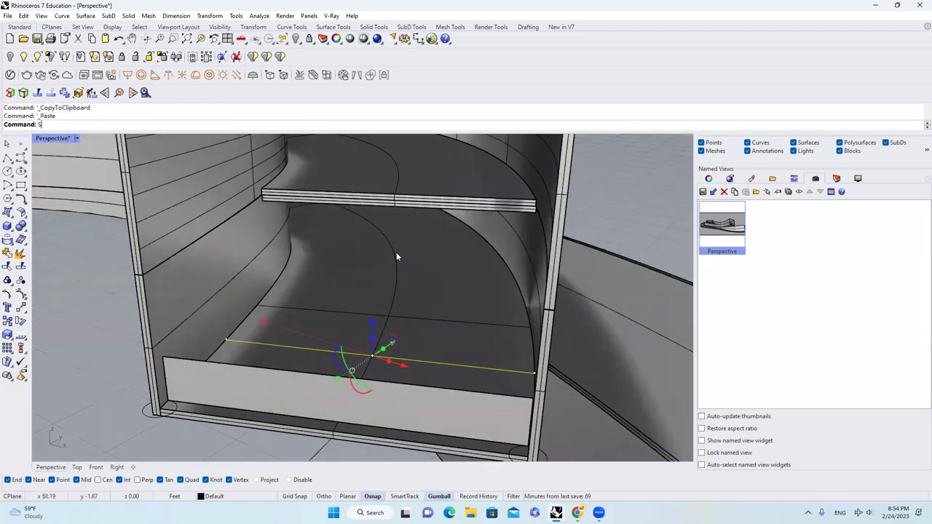
{"action": "type", "text": "SetPt"}
{"action": "key", "text": "Return"}
{"action": "left_click", "coordinate": [561, 235]}
{"action": "left_click", "coordinate": [579, 277]}
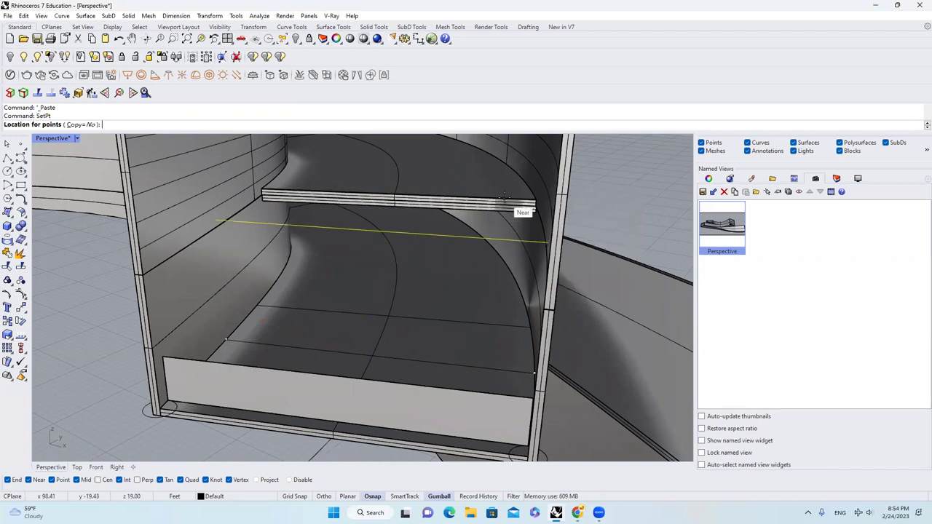
{"action": "left_click", "coordinate": [504, 197]}
{"action": "right_click_drag", "start_coordinate": [433, 234], "coordinate": [390, 275]}
{"action": "scroll", "coordinate": [392, 270], "scroll_direction": "down", "scroll_amount": 4}
{"action": "scroll", "coordinate": [394, 268], "scroll_direction": "up", "scroll_amount": 4}
{"action": "right_click", "coordinate": [394, 268]}
{"action": "key", "text": "Escape"}
- Loft a sloped ceiling between the roof's lower front edge and the raised curve, and compare it with the reference photo
{"action": "type", "text": "Loft"}
{"action": "key", "text": "Return"}
{"action": "left_click", "coordinate": [208, 166]}
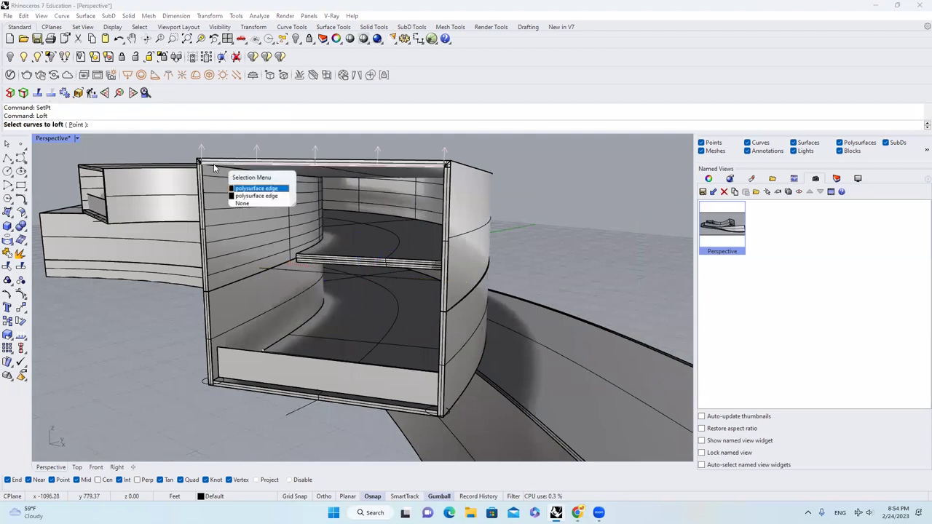
{"action": "left_click", "coordinate": [251, 187]}
{"action": "key", "text": "Return"}
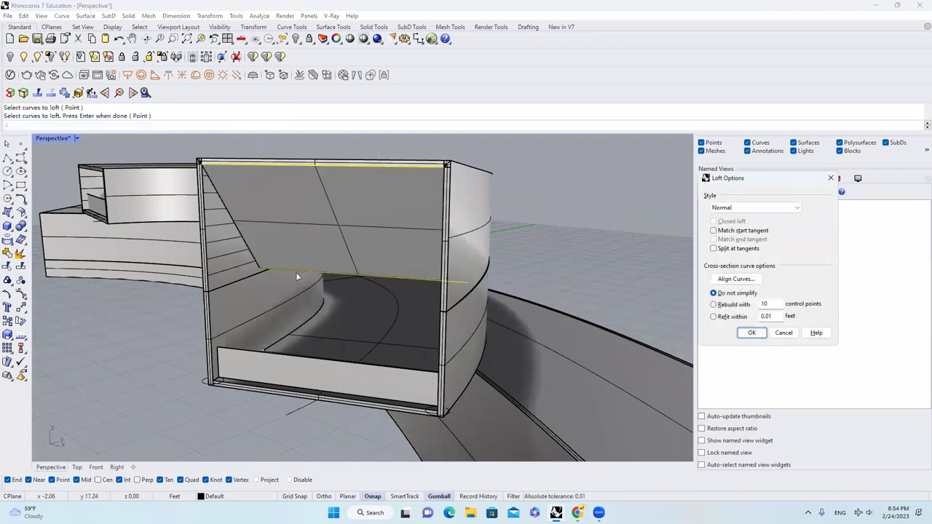
{"action": "left_click", "coordinate": [751, 333]}
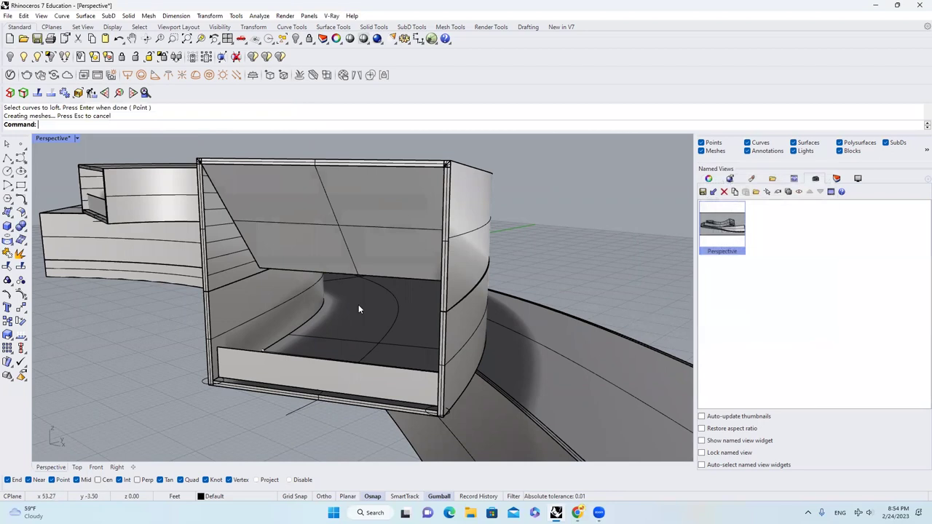
{"action": "double_click", "coordinate": [723, 225]}
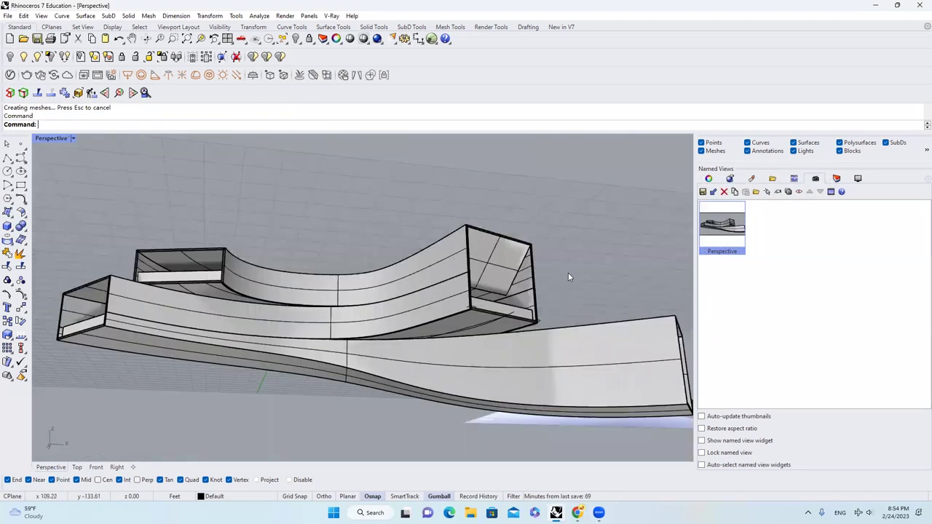
{"action": "left_click", "coordinate": [77, 467]}
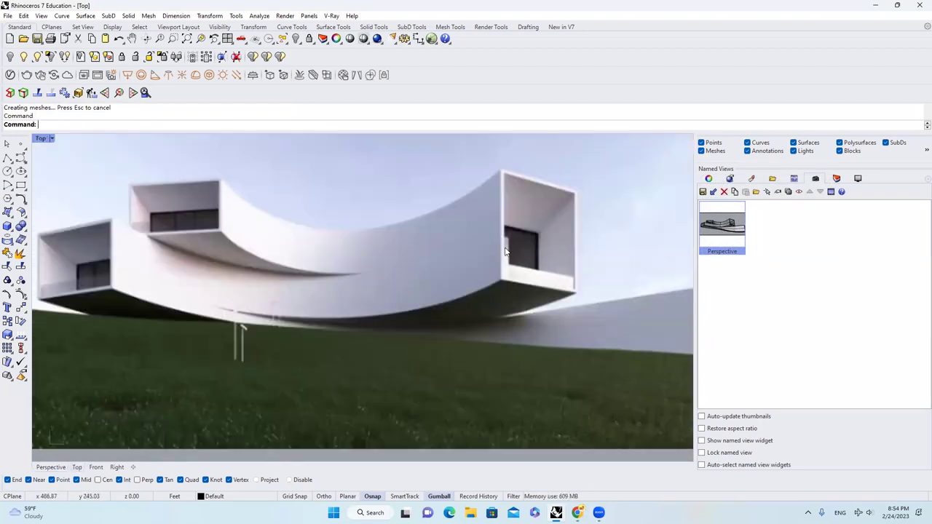
{"action": "left_click", "coordinate": [51, 467]}
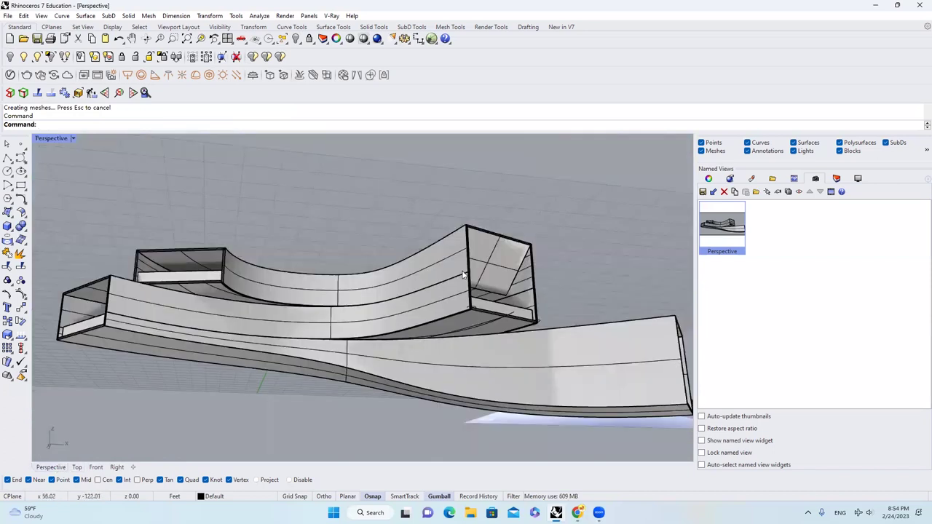
- Undo the sloped ceiling loft and delete the raised curve in the tall front opening
{"action": "scroll", "coordinate": [464, 274], "scroll_direction": "down", "scroll_amount": 7}
{"action": "right_click_drag", "start_coordinate": [391, 283], "coordinate": [248, 343]}
{"action": "scroll", "coordinate": [269, 320], "scroll_direction": "up", "scroll_amount": 11}
{"action": "key", "text": "ctrl+z"}
{"action": "left_click", "coordinate": [246, 350]}
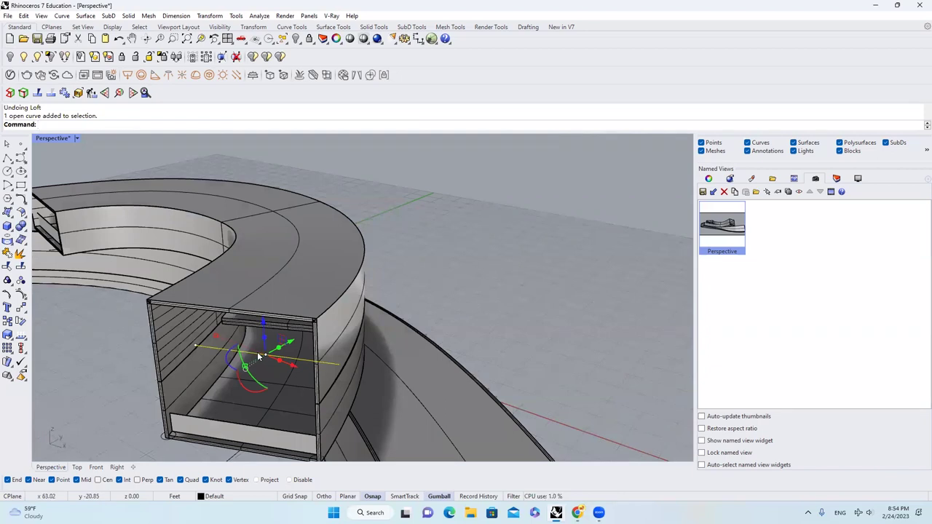
{"action": "type", "text": "E"}
{"action": "key", "text": "Delete"}
- Extract another V-direction isocurve across the floor just behind the parapet of the tall front opening
{"action": "scroll", "coordinate": [207, 397], "scroll_direction": "up", "scroll_amount": 5}
{"action": "scroll", "coordinate": [224, 351], "scroll_direction": "up", "scroll_amount": 3}
{"action": "type", "text": "Extr"}
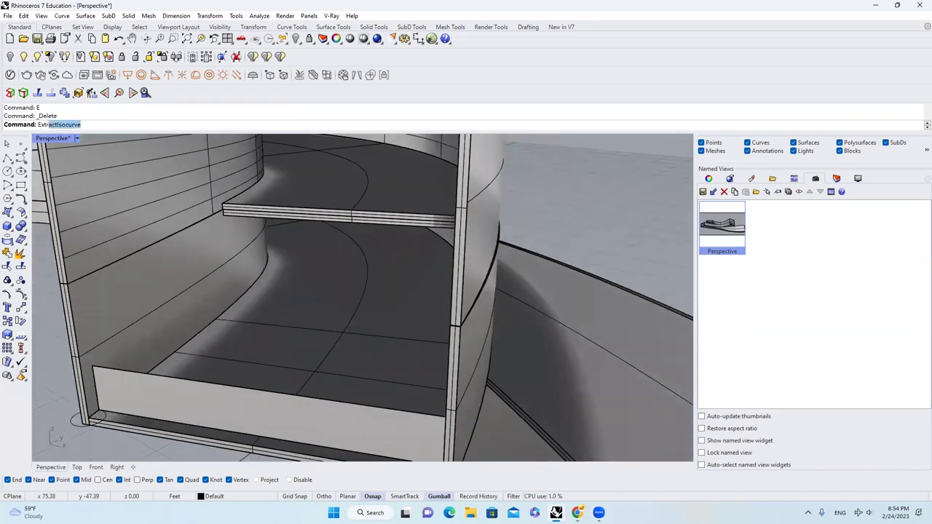
{"action": "key", "text": "Return"}
{"action": "left_click", "coordinate": [246, 369]}
{"action": "left_click", "coordinate": [241, 373]}
{"action": "key", "text": "Return"}
{"action": "scroll", "coordinate": [328, 367], "scroll_direction": "down", "scroll_amount": 2}
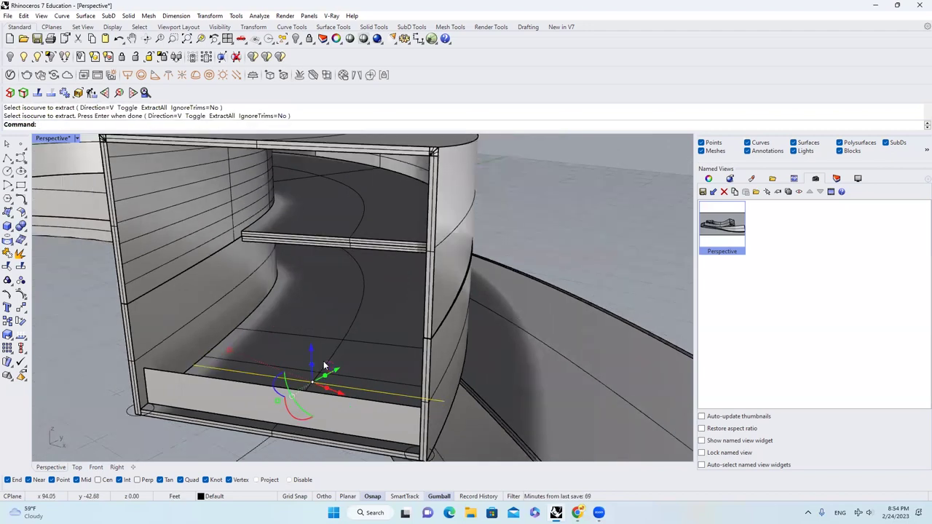
- Extrude the new isocurve upward into a back wall partway up the tall opening and check it against the reference photo
{"action": "scroll", "coordinate": [323, 360], "scroll_direction": "down", "scroll_amount": 4}
{"action": "left_click_drag", "start_coordinate": [317, 364], "coordinate": [303, 259]}
{"action": "right_click_drag", "start_coordinate": [304, 261], "coordinate": [114, 456]}
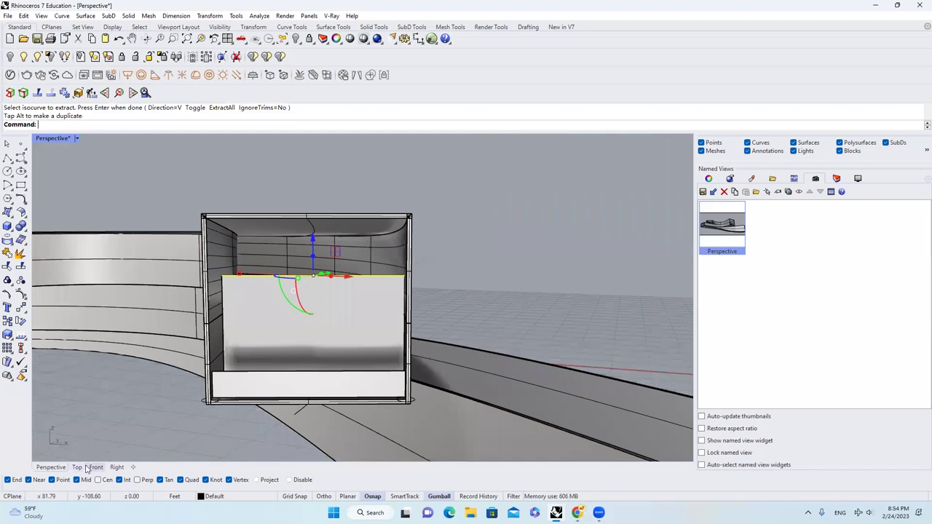
{"action": "double_click", "coordinate": [724, 246]}
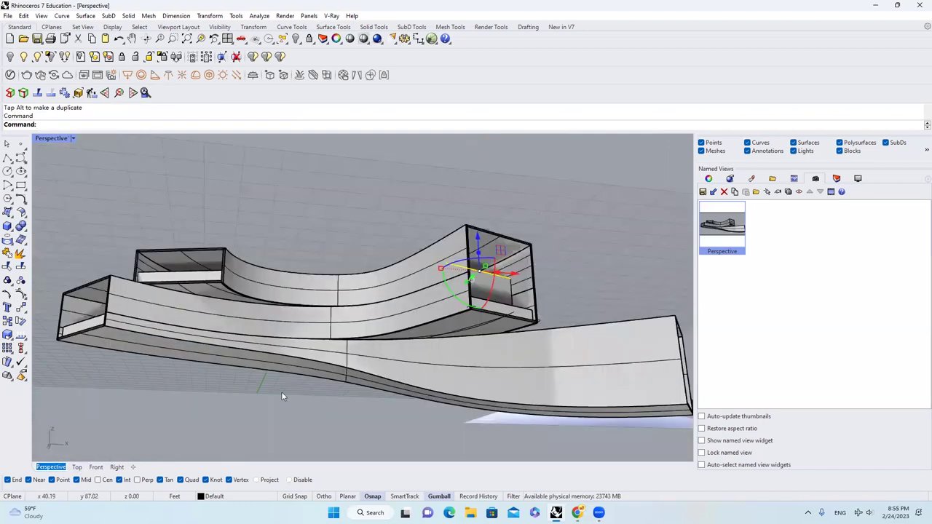
{"action": "left_click", "coordinate": [77, 467]}
{"action": "left_click", "coordinate": [63, 468]}
- Loft the sloped ceiling from the roof's lower front edge to the back wall's top edge, and compare it with the reference photo
{"action": "scroll", "coordinate": [408, 300], "scroll_direction": "down", "scroll_amount": 3}
{"action": "right_click_drag", "start_coordinate": [326, 311], "coordinate": [234, 275]}
{"action": "scroll", "coordinate": [233, 274], "scroll_direction": "up", "scroll_amount": 5}
{"action": "type", "text": "loft"}
{"action": "key", "text": "Return"}
{"action": "left_click", "coordinate": [131, 188]}
{"action": "left_click", "coordinate": [169, 216]}
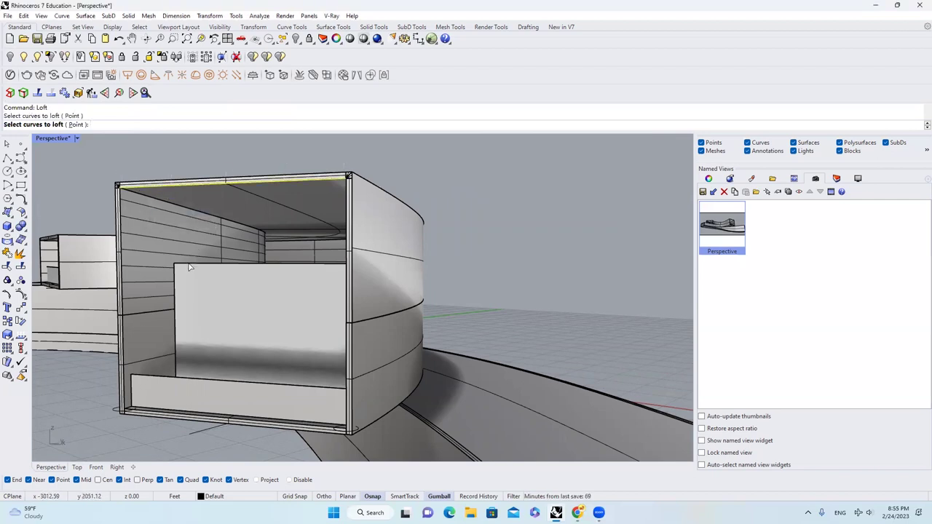
{"action": "left_click", "coordinate": [188, 265]}
{"action": "key", "text": "Return"}
{"action": "left_click", "coordinate": [753, 333]}
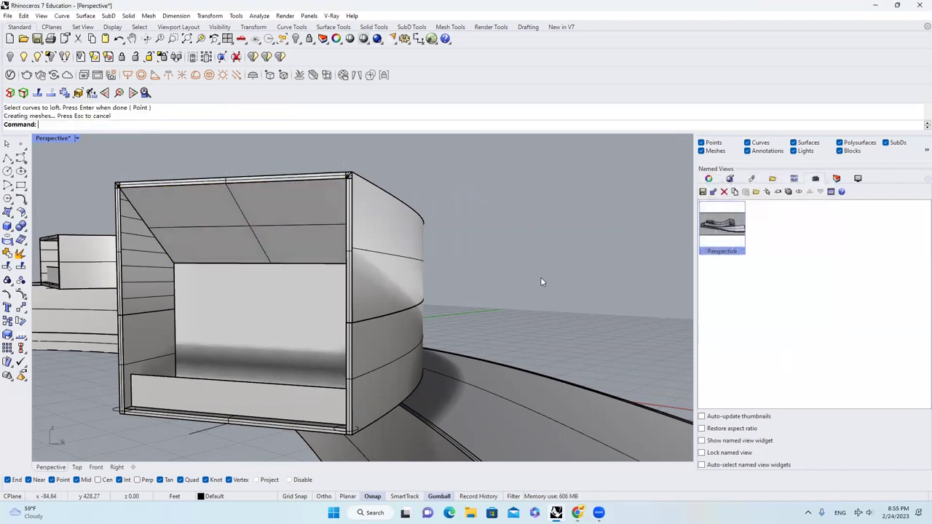
{"action": "double_click", "coordinate": [737, 225]}
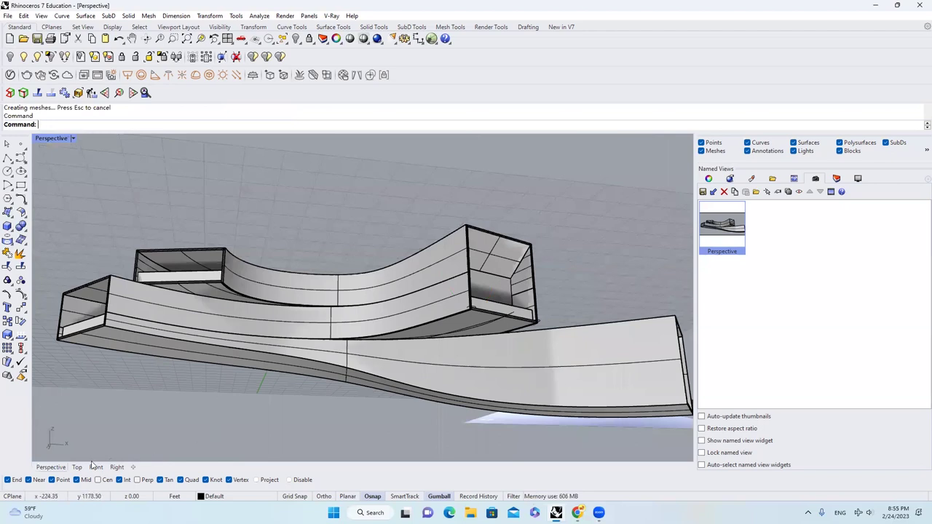
{"action": "left_click", "coordinate": [78, 468]}
{"action": "left_click", "coordinate": [58, 467]}
- Measure the recess depth from the tall opening's outer floor corner to the foot of its back wall using a circle radius
{"action": "scroll", "coordinate": [300, 328], "scroll_direction": "down", "scroll_amount": 4}
{"action": "right_click_drag", "start_coordinate": [418, 250], "coordinate": [532, 372]}
{"action": "scroll", "coordinate": [531, 372], "scroll_direction": "up", "scroll_amount": 6}
{"action": "scroll", "coordinate": [394, 245], "scroll_direction": "down", "scroll_amount": 5}
{"action": "right_click_drag", "start_coordinate": [394, 245], "coordinate": [491, 337]}
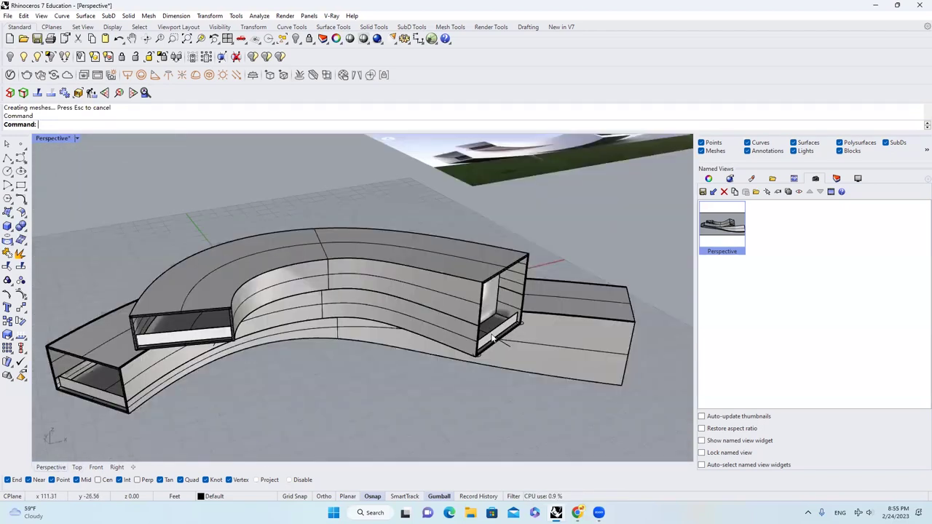
{"action": "scroll", "coordinate": [519, 323], "scroll_direction": "up", "scroll_amount": 8}
{"action": "type", "text": "c"}
{"action": "key", "text": "Return"}
{"action": "left_click", "coordinate": [560, 303]}
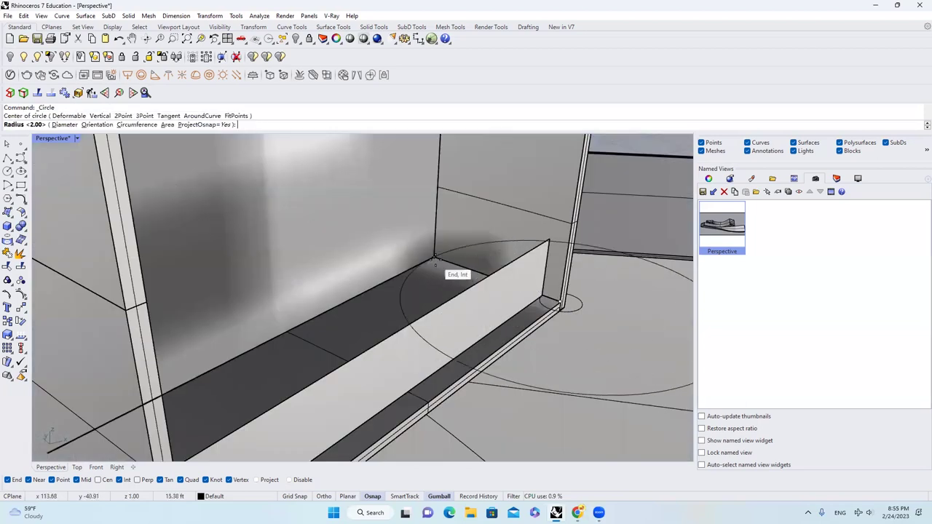
{"action": "left_click", "coordinate": [434, 257]}
{"action": "scroll", "coordinate": [528, 252], "scroll_direction": "down", "scroll_amount": 10}
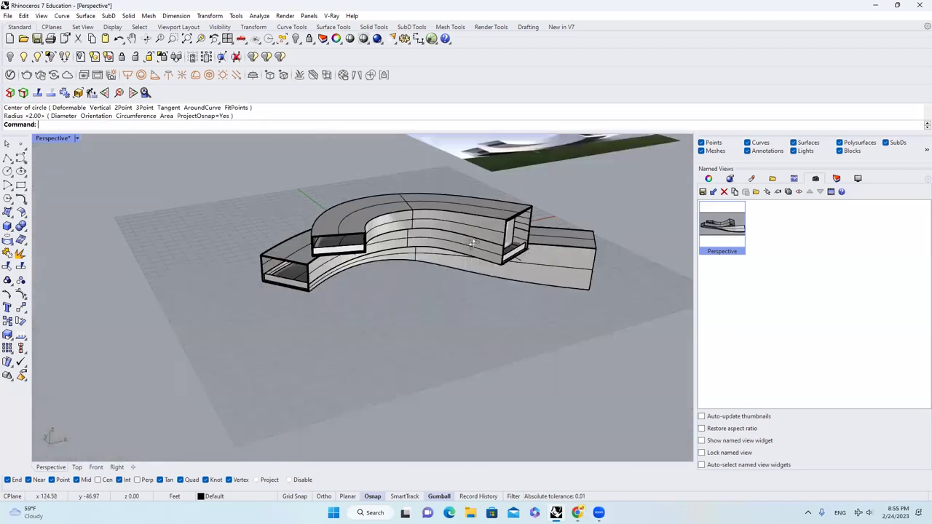
- Draw a circle of radius 15 ft centred on the outer floor corner of the top volume's low opening
{"action": "scroll", "coordinate": [335, 243], "scroll_direction": "up", "scroll_amount": 7}
{"action": "type", "text": "c"}
{"action": "key", "text": "Return"}
{"action": "left_click", "coordinate": [208, 310]}
{"action": "type", "text": "15"}
{"action": "key", "text": "Return"}
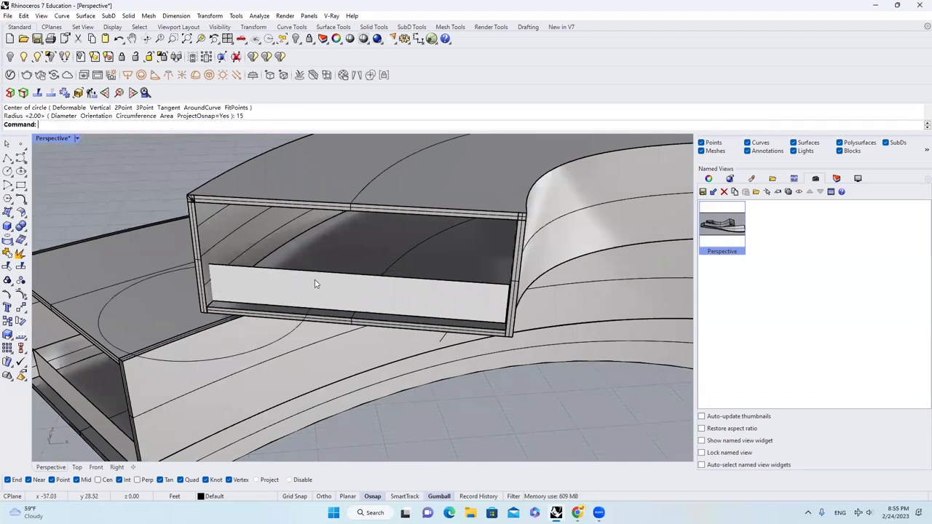
- Hide the low upper opening's parapet and extract a V-direction isocurve across its floor
{"action": "left_click", "coordinate": [315, 284]}
{"action": "key", "text": "ctrl+h"}
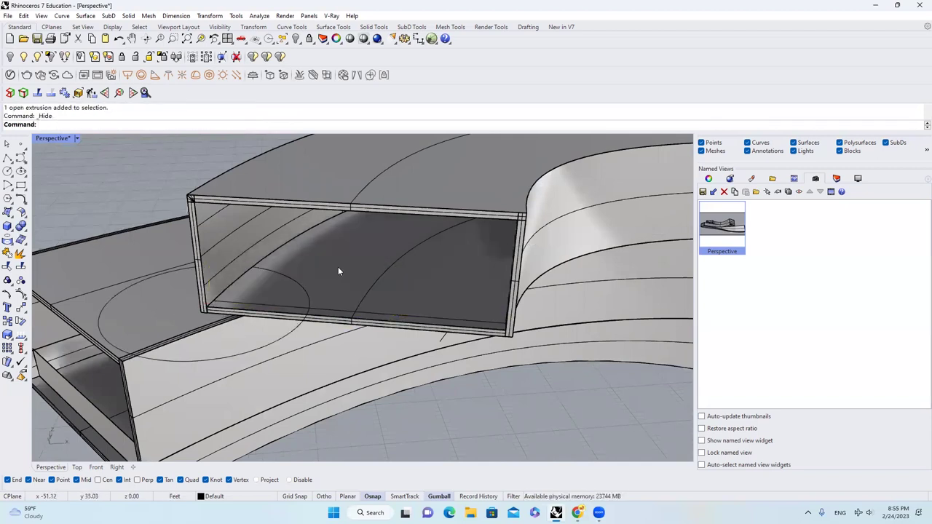
{"action": "type", "text": "ExtractIsocurve"}
{"action": "key", "text": "Return"}
{"action": "left_click", "coordinate": [338, 270]}
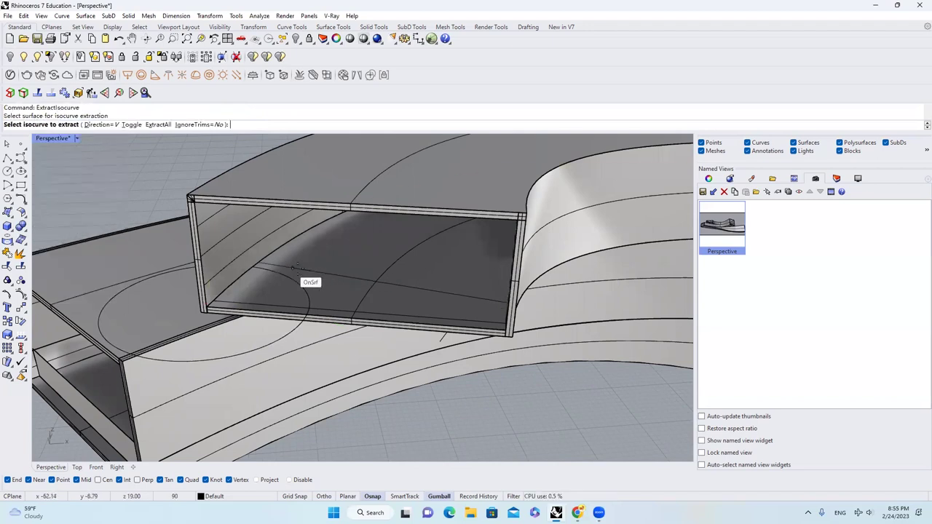
{"action": "left_click", "coordinate": [325, 277]}
{"action": "key", "text": "Return"}
{"action": "key", "text": "Escape"}
- Extrude the isocurve up into a low back wall and loft a sloped ceiling from it to the roof's lower front edge
{"action": "left_click_drag", "start_coordinate": [292, 276], "coordinate": [292, 261]}
{"action": "type", "text": "loft"}
{"action": "key", "text": "Return"}
{"action": "left_click", "coordinate": [159, 248]}
{"action": "left_click", "coordinate": [186, 271]}
{"action": "left_click", "coordinate": [214, 285]}
{"action": "key", "text": "Return"}
{"action": "left_click", "coordinate": [756, 334]}
- Restore the saved Perspective view and compare the low upper opening with the original reference photo in the browser
{"action": "double_click", "coordinate": [718, 242]}
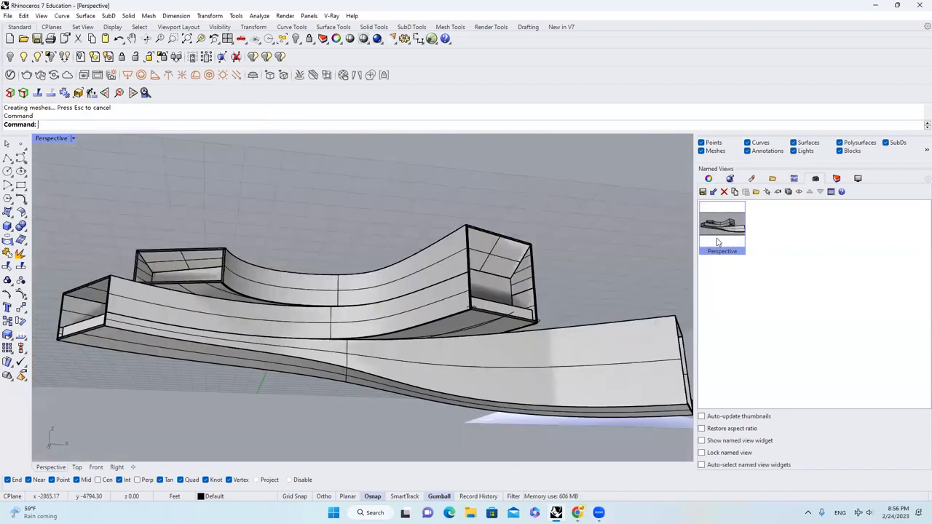
{"action": "key", "text": "alt+Tab"}
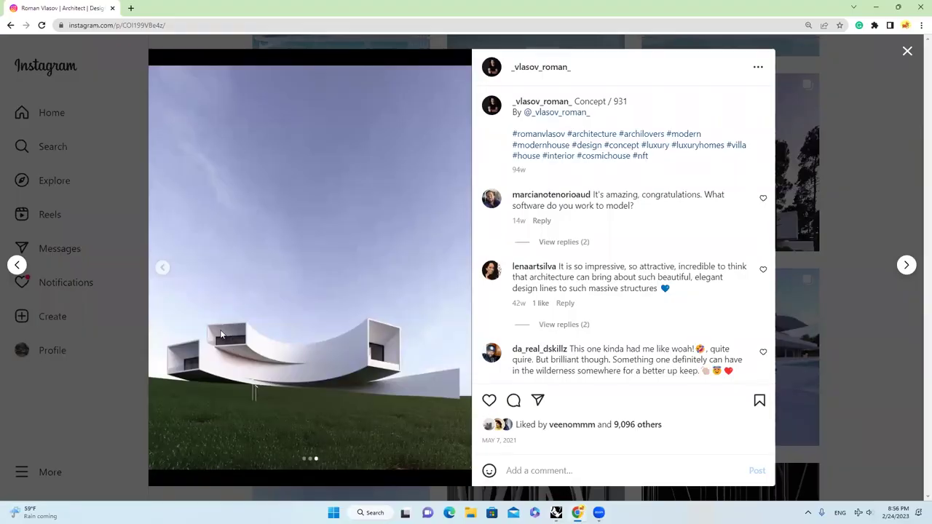
{"action": "key", "text": "alt+Tab"}
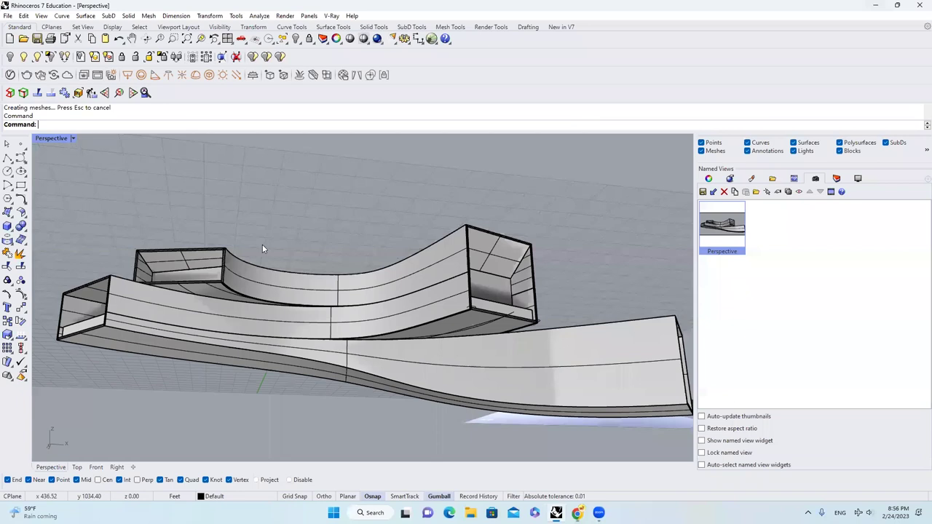
- Undo the sloped ceiling loft and the back wall extrusion in the low upper opening
{"action": "key", "text": "ctrl+z"}
{"action": "right_click_drag", "start_coordinate": [324, 235], "coordinate": [248, 372]}
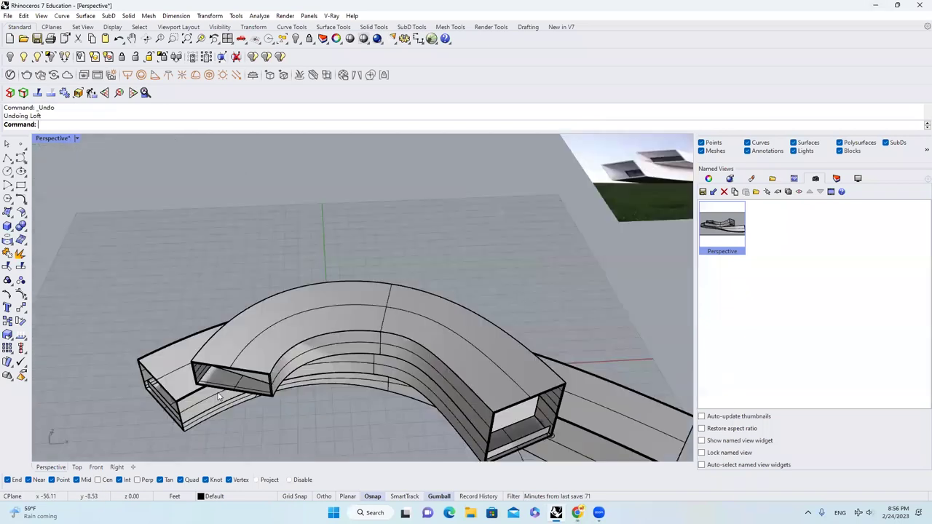
{"action": "scroll", "coordinate": [246, 376], "scroll_direction": "up", "scroll_amount": 5}
{"action": "key", "text": "ctrl+z"}
- Offset the parapet's base curve 15 ft inward across the floor of the low upper opening
{"action": "left_click", "coordinate": [327, 379]}
{"action": "left_click", "coordinate": [329, 375]}
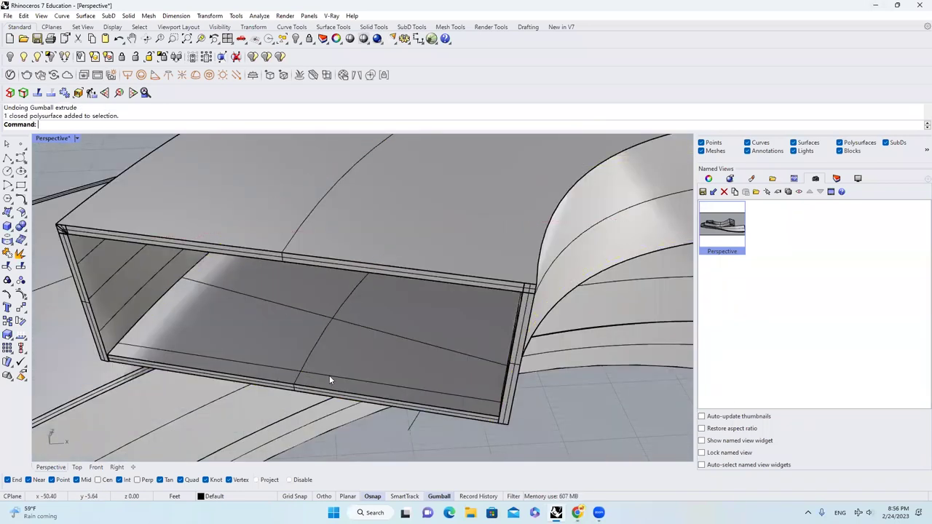
{"action": "left_click", "coordinate": [354, 402]}
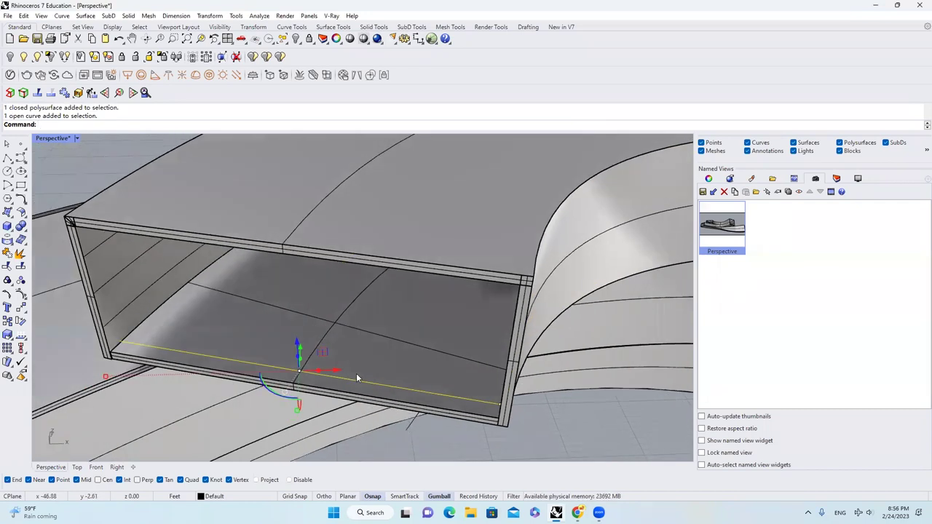
{"action": "left_click", "coordinate": [55, 137]}
{"action": "type", "text": "15"}
{"action": "key", "text": "Return"}
{"action": "left_click", "coordinate": [268, 284]}
- Move the offset floor curve in the upper opening about 2.3 ft sideways along its own direction
{"action": "right_click_drag", "start_coordinate": [356, 302], "coordinate": [488, 302]}
{"action": "scroll", "coordinate": [491, 294], "scroll_direction": "up", "scroll_amount": 4}
{"action": "scroll", "coordinate": [492, 289], "scroll_direction": "down", "scroll_amount": 4}
{"action": "scroll", "coordinate": [488, 303], "scroll_direction": "up", "scroll_amount": 2}
{"action": "scroll", "coordinate": [295, 314], "scroll_direction": "down", "scroll_amount": 3}
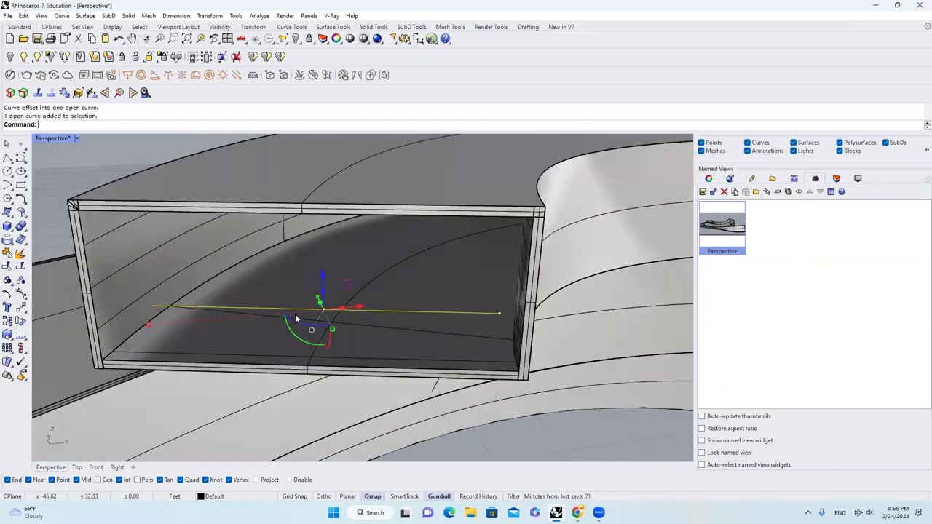
{"action": "scroll", "coordinate": [312, 318], "scroll_direction": "up", "scroll_amount": 3}
{"action": "type", "text": "m"}
{"action": "key", "text": "Return"}
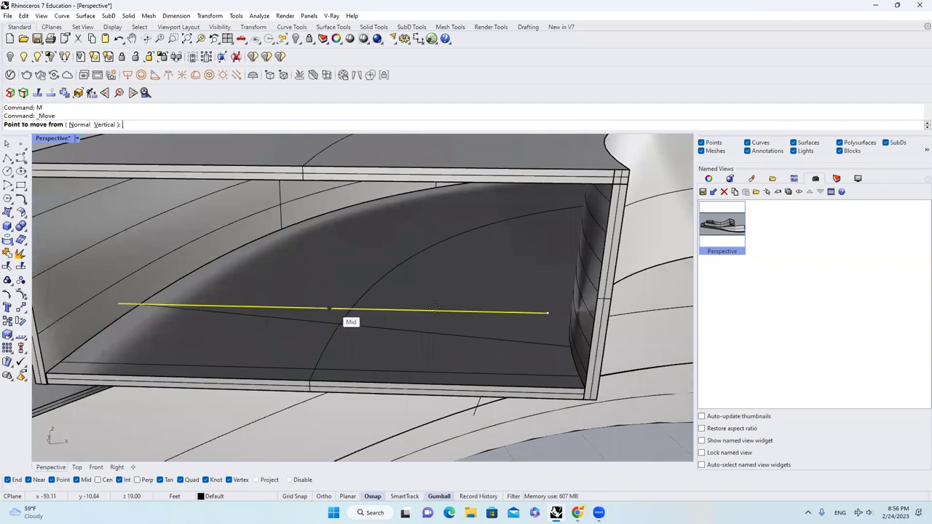
{"action": "left_click", "coordinate": [422, 308]}
{"action": "right_click_drag", "start_coordinate": [443, 310], "coordinate": [499, 312]}
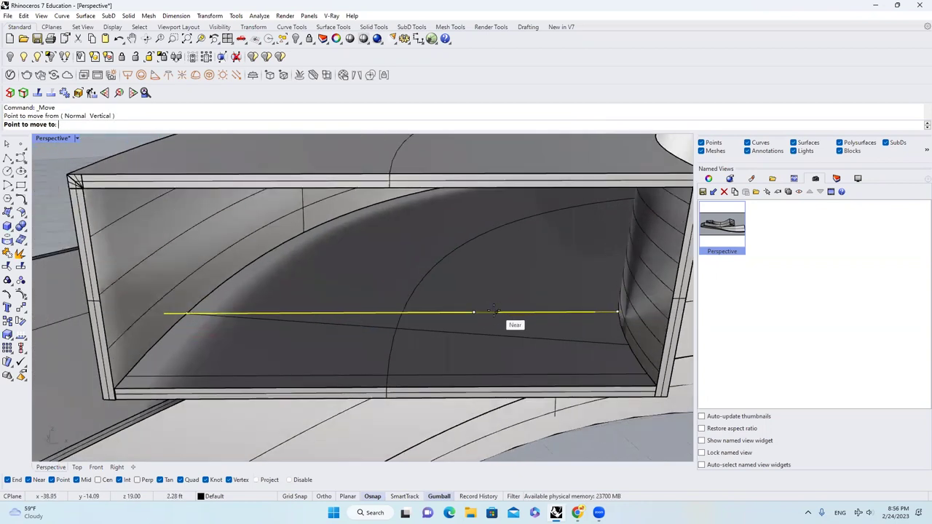
{"action": "left_click", "coordinate": [496, 315]}
- Extrude the moved floor curve upward into a low back wall inside the upper opening
{"action": "scroll", "coordinate": [397, 364], "scroll_direction": "down", "scroll_amount": 5}
{"action": "right_click_drag", "start_coordinate": [412, 375], "coordinate": [384, 336]}
{"action": "scroll", "coordinate": [386, 327], "scroll_direction": "up", "scroll_amount": 2}
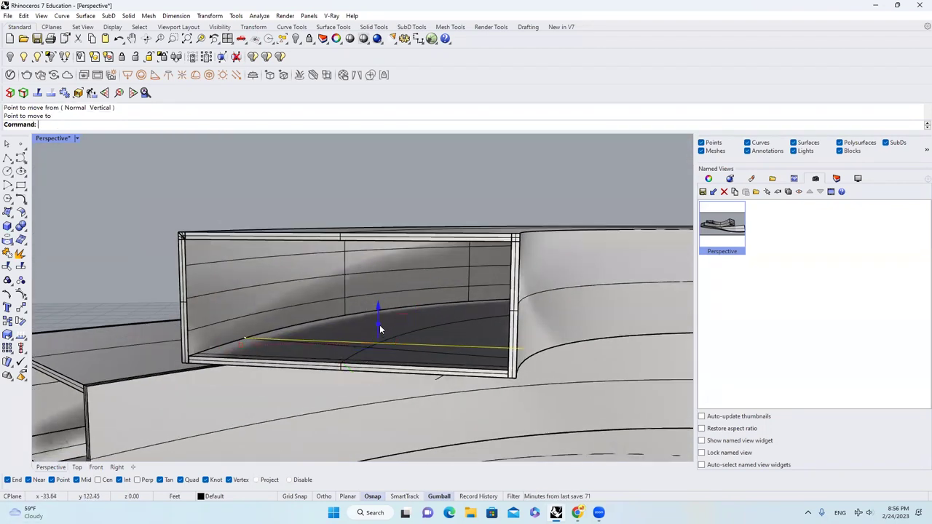
{"action": "left_click_drag", "start_coordinate": [379, 325], "coordinate": [379, 260]}
{"action": "scroll", "coordinate": [370, 309], "scroll_direction": "down", "scroll_amount": 4}
{"action": "right_click_drag", "start_coordinate": [368, 314], "coordinate": [393, 324]}
{"action": "left_click", "coordinate": [371, 331]}
- Loft a sloped ceiling from the roof's lower front edge to the back wall's top edge, using Normal style without simplifying
{"action": "scroll", "coordinate": [371, 329], "scroll_direction": "up", "scroll_amount": 3}
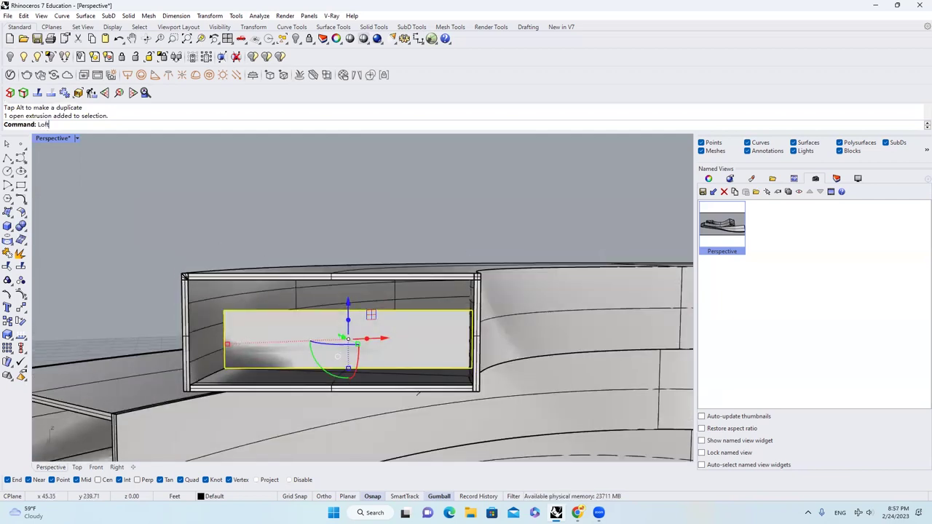
{"action": "key", "text": "Return"}
{"action": "left_click", "coordinate": [217, 281]}
{"action": "left_click", "coordinate": [256, 310]}
{"action": "left_click", "coordinate": [249, 313]}
{"action": "key", "text": "Return"}
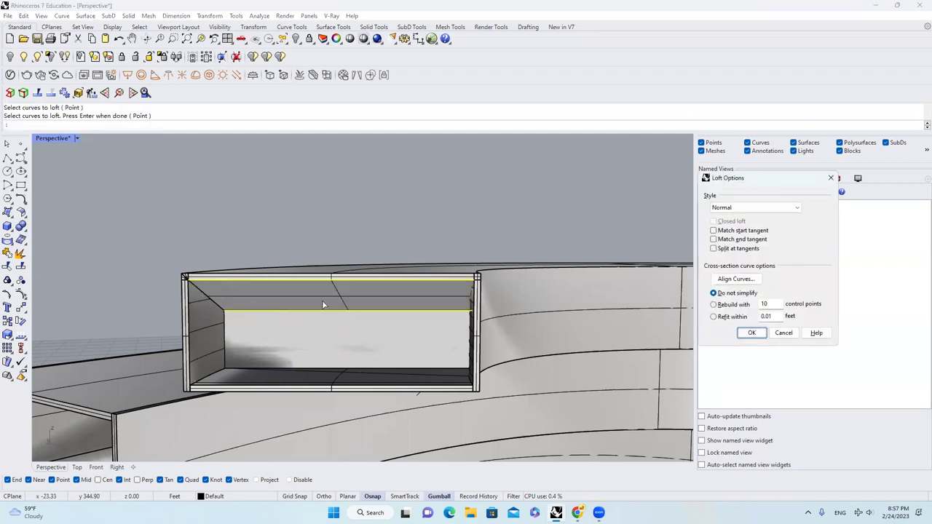
{"action": "key", "text": "Return"}
- Restore the saved Perspective view and compare the upper opening with the reference photo
{"action": "double_click", "coordinate": [720, 224]}
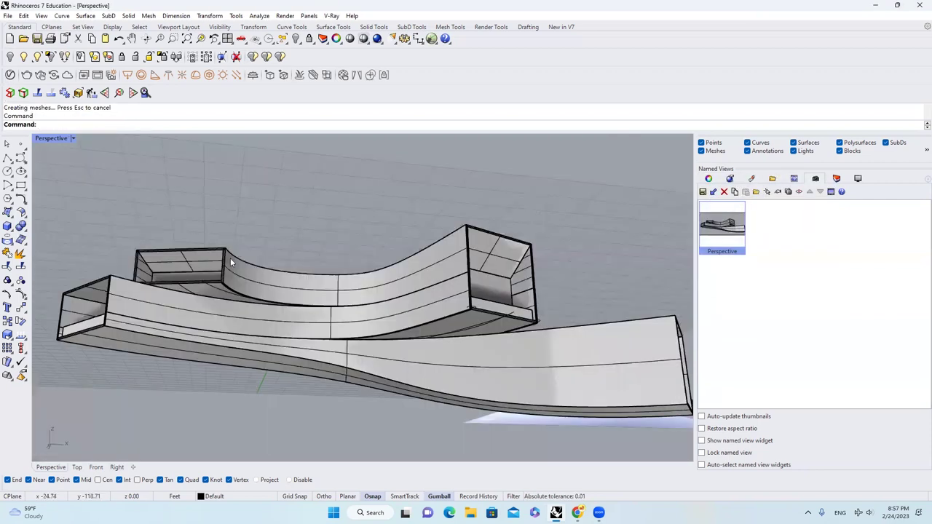
{"action": "left_click", "coordinate": [78, 468]}
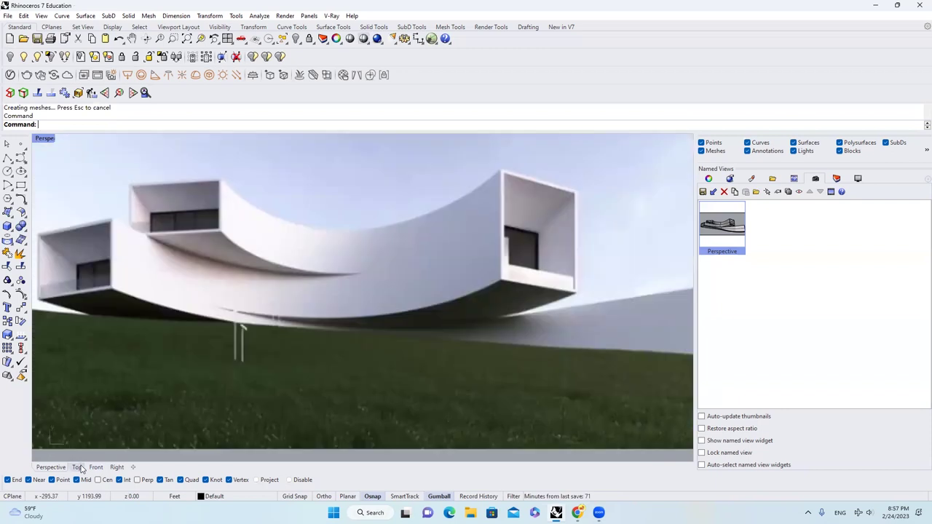
{"action": "left_click", "coordinate": [49, 467]}
- Offset the parapet's base curve inward across the floor of the opening directly below
{"action": "scroll", "coordinate": [291, 389], "scroll_direction": "up", "scroll_amount": 2}
{"action": "mouse_move", "coordinate": [292, 388]}
{"action": "right_mouse_down", "text": "shift"}
{"action": "mouse_move", "coordinate": [304, 343]}
{"action": "mouse_move", "coordinate": [308, 381]}
{"action": "right_mouse_up", "text": "shift"}
{"action": "scroll", "coordinate": [304, 343], "scroll_direction": "up", "scroll_amount": 5}
{"action": "left_click", "coordinate": [256, 332]}
{"action": "left_click", "coordinate": [281, 362]}
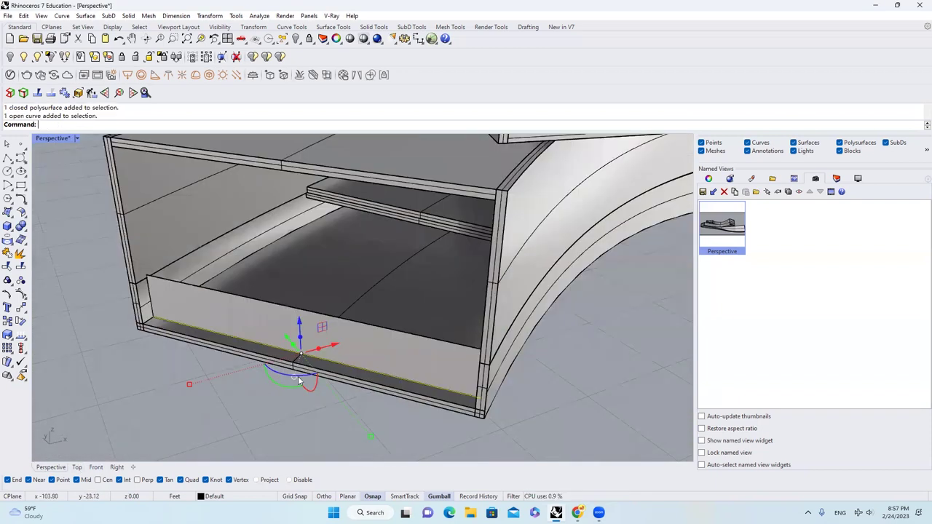
{"action": "scroll", "coordinate": [308, 372], "scroll_direction": "up", "scroll_amount": 3}
{"action": "type", "text": "off"}
{"action": "left_click", "coordinate": [59, 144]}
{"action": "key", "text": "Escape"}
{"action": "type", "text": "off"}
{"action": "key", "text": "Return"}
{"action": "left_click", "coordinate": [378, 255]}
{"action": "left_click", "coordinate": [434, 296]}
- Extrude the offset curve upward into a back wall behind the parapet
{"action": "right_click_drag", "start_coordinate": [435, 296], "coordinate": [465, 271]}
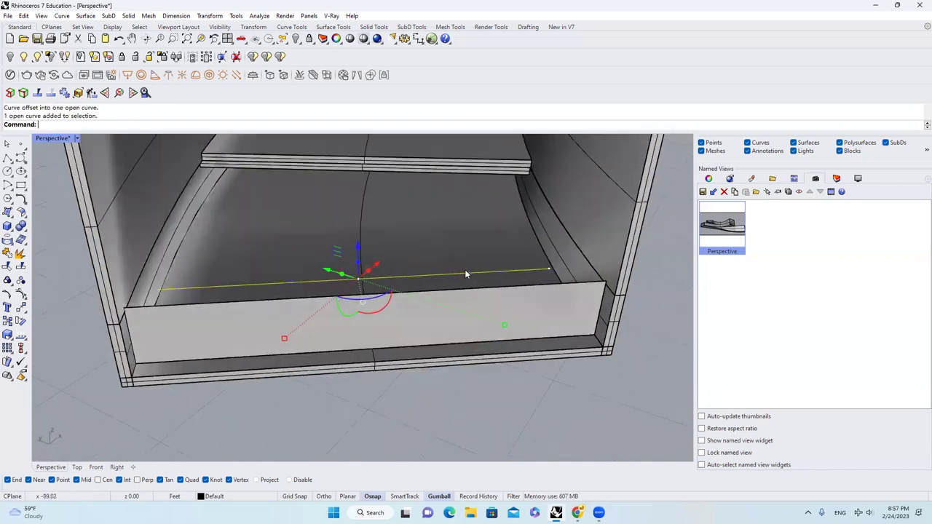
{"action": "scroll", "coordinate": [539, 271], "scroll_direction": "up", "scroll_amount": 4}
{"action": "left_click", "coordinate": [560, 278]}
{"action": "scroll", "coordinate": [559, 279], "scroll_direction": "down", "scroll_amount": 6}
{"action": "right_click_drag", "start_coordinate": [539, 284], "coordinate": [393, 269]}
{"action": "left_click_drag", "start_coordinate": [377, 273], "coordinate": [379, 200]}
{"action": "right_click_drag", "start_coordinate": [349, 291], "coordinate": [378, 254]}
- Loft a sloped ceiling between the roof's front edge and the new wall's top edge, and restore the saved Perspective view
{"action": "type", "text": "loft"}
{"action": "key", "text": "Return"}
{"action": "left_click", "coordinate": [266, 260]}
{"action": "left_click", "coordinate": [219, 195]}
{"action": "key", "text": "Return"}
{"action": "left_click", "coordinate": [753, 333]}
{"action": "scroll", "coordinate": [356, 328], "scroll_direction": "down", "scroll_amount": 8}
{"action": "double_click", "coordinate": [716, 239]}
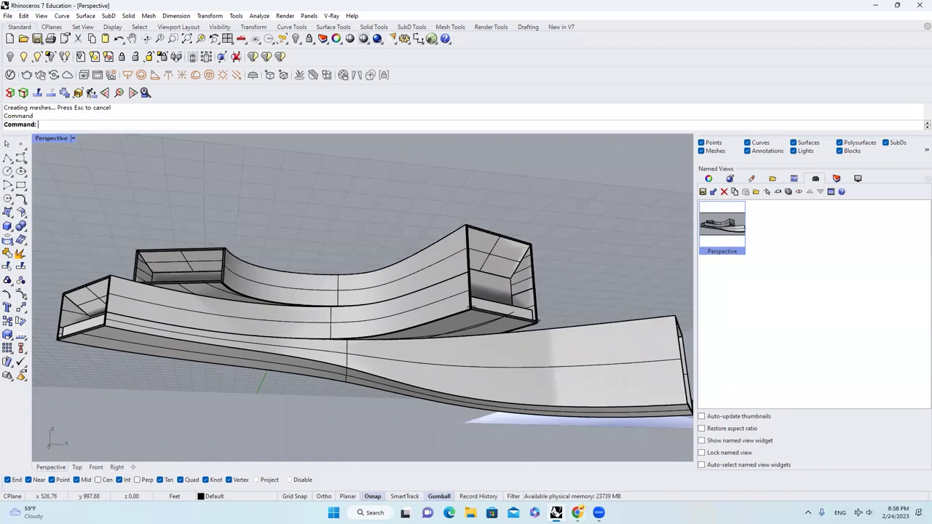
- Extract an isocurve across the floor inside the lowest volume's tall end opening, behind its parapet
{"action": "right_click_drag", "start_coordinate": [488, 318], "coordinate": [326, 331]}
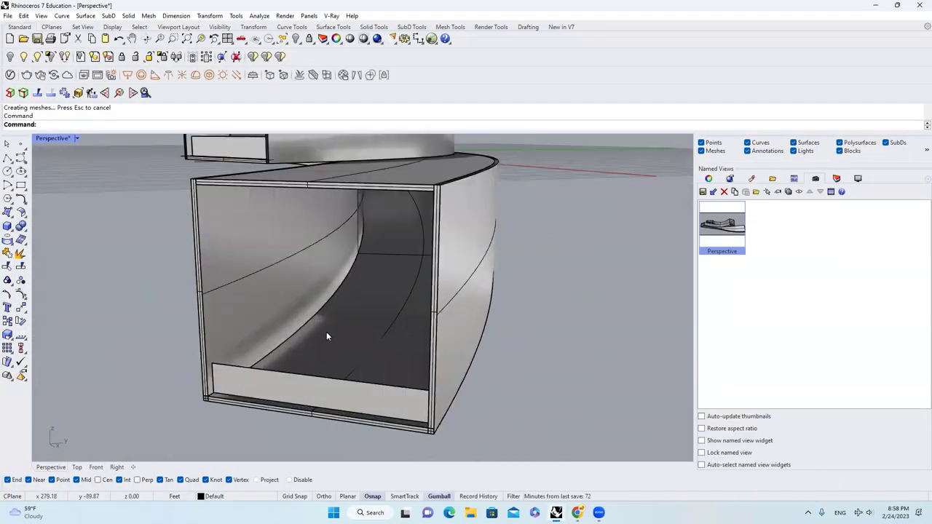
{"action": "scroll", "coordinate": [266, 319], "scroll_direction": "up", "scroll_amount": 3}
{"action": "scroll", "coordinate": [357, 290], "scroll_direction": "down", "scroll_amount": 5}
{"action": "left_click", "coordinate": [368, 291]}
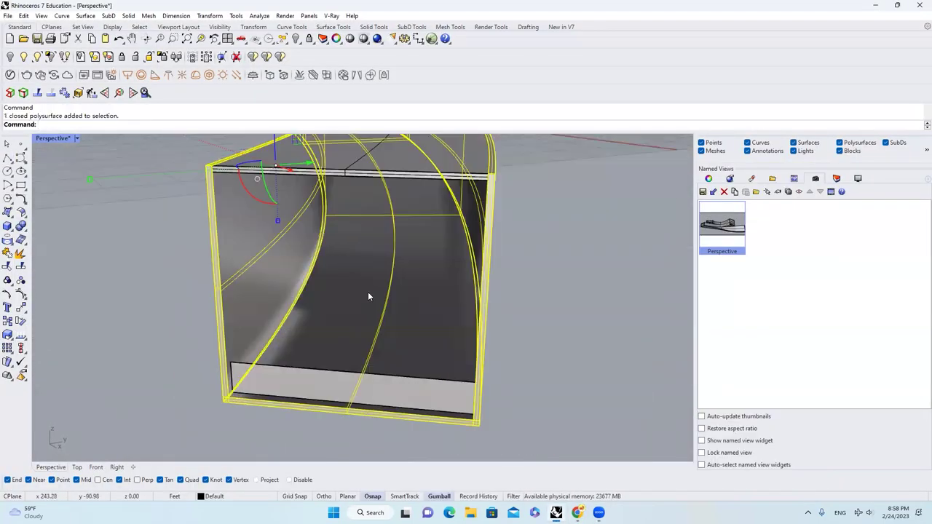
{"action": "type", "text": "ExtractIsocurve"}
{"action": "key", "text": "Return"}
{"action": "left_click", "coordinate": [335, 345]}
{"action": "left_click", "coordinate": [301, 347]}
{"action": "key", "text": "Return"}
- Extrude the extracted isocurve about 25 ft upward into a recessed back wall
{"action": "right_click_drag", "start_coordinate": [306, 346], "coordinate": [287, 291]}
{"action": "left_click_drag", "start_coordinate": [353, 332], "coordinate": [351, 250]}
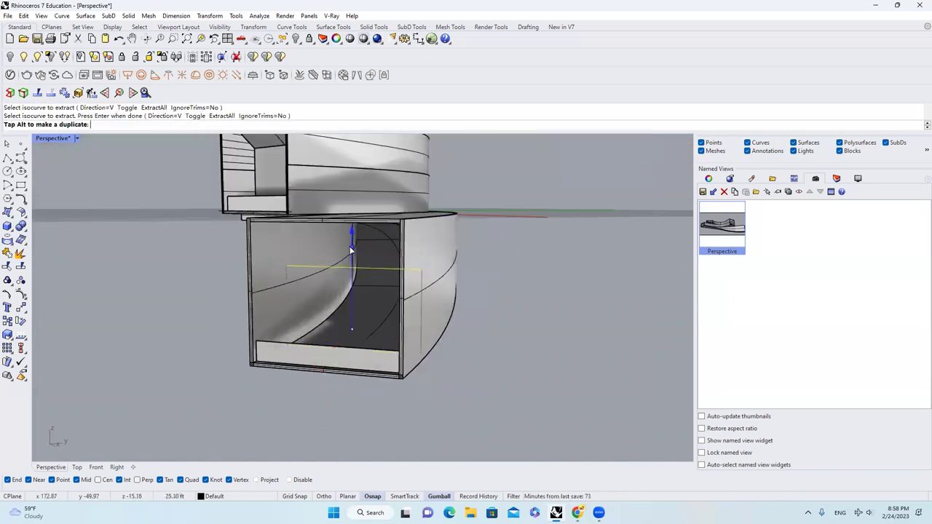
{"action": "right_click_drag", "start_coordinate": [352, 250], "coordinate": [358, 291]}
- Loft a sloped ceiling from the tall opening's upper front edge to the top edge of its back wall
{"action": "type", "text": "Loft"}
{"action": "key", "text": "Return"}
{"action": "left_click", "coordinate": [245, 217]}
{"action": "left_click", "coordinate": [245, 217]}
{"action": "left_click", "coordinate": [266, 241]}
{"action": "left_click", "coordinate": [295, 292]}
{"action": "key", "text": "Return"}
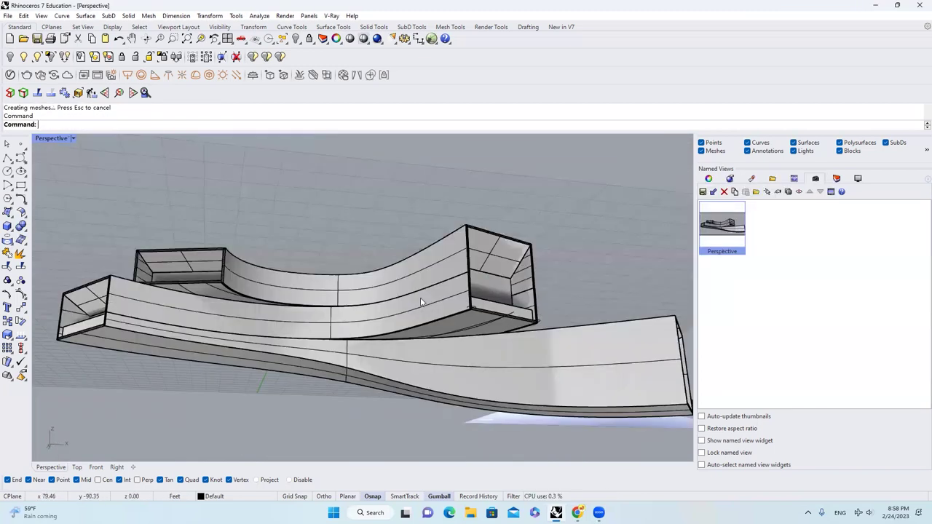
{"action": "right_click_drag", "start_coordinate": [366, 300], "coordinate": [381, 330]}
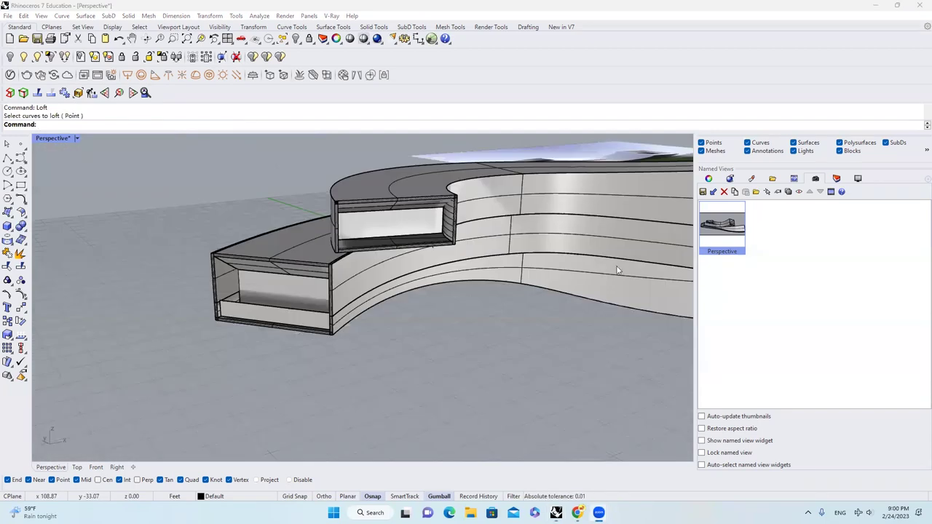
- Hide the sloped ceiling, back wall and parapet in the middle volume's opening to expose the interior floors
{"action": "mouse_move", "coordinate": [328, 267]}
{"action": "right_mouse_down"}
{"action": "mouse_move", "coordinate": [289, 269]}
{"action": "mouse_move", "coordinate": [333, 252]}
{"action": "right_mouse_up"}
{"action": "scroll", "coordinate": [288, 267], "scroll_direction": "up", "scroll_amount": 5}
{"action": "left_click", "coordinate": [303, 274]}
{"action": "left_click", "coordinate": [332, 252], "text": "shift"}
{"action": "middle_click", "coordinate": [332, 251]}
{"action": "left_click", "coordinate": [304, 251]}
{"action": "left_click", "coordinate": [315, 320]}
{"action": "right_click_drag", "start_coordinate": [315, 320], "coordinate": [313, 321]}
{"action": "scroll", "coordinate": [301, 310], "scroll_direction": "up", "scroll_amount": 2}
{"action": "middle_click", "coordinate": [308, 298]}
{"action": "left_click", "coordinate": [286, 310]}
{"action": "scroll", "coordinate": [341, 270], "scroll_direction": "up", "scroll_amount": 5}
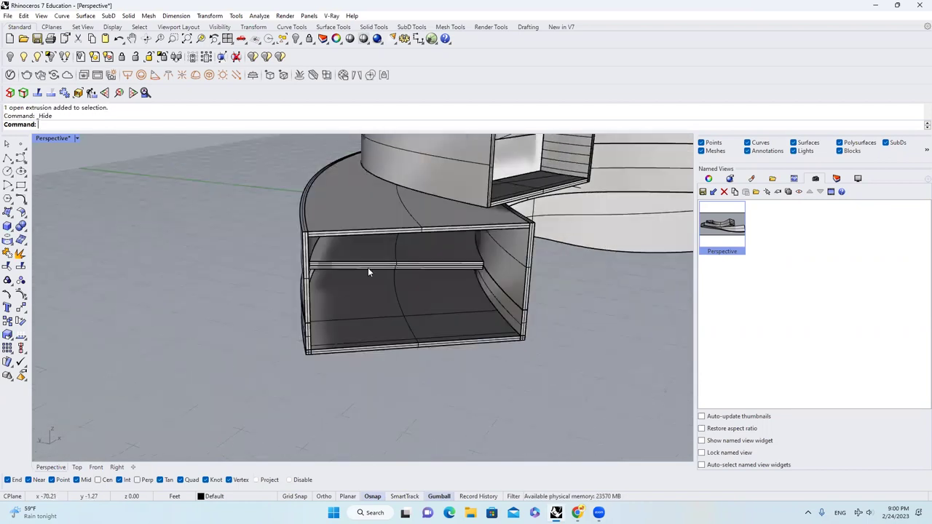
- Isolate the interior floor slab and the U-shaped lower shell of the opened volume
{"action": "scroll", "coordinate": [355, 267], "scroll_direction": "down", "scroll_amount": 5}
{"action": "left_click", "coordinate": [380, 256]}
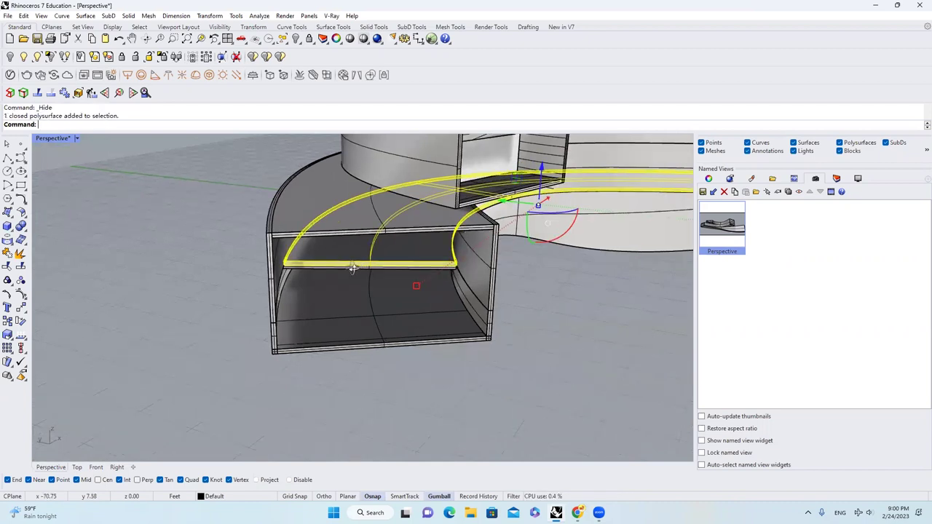
{"action": "scroll", "coordinate": [340, 267], "scroll_direction": "up", "scroll_amount": 5}
{"action": "key", "text": "Escape"}
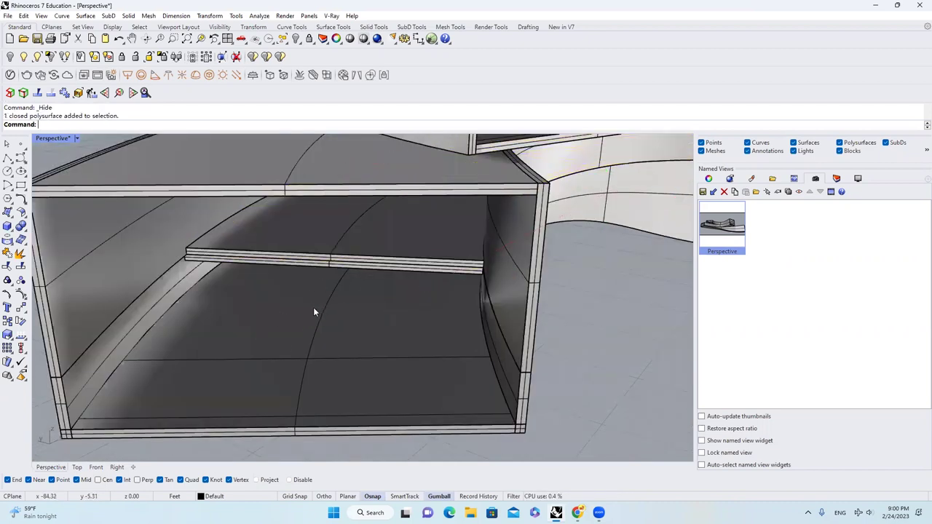
{"action": "right_click_drag", "start_coordinate": [243, 297], "coordinate": [281, 293]}
{"action": "left_click", "coordinate": [304, 256]}
{"action": "left_click", "coordinate": [309, 306], "text": "shift"}
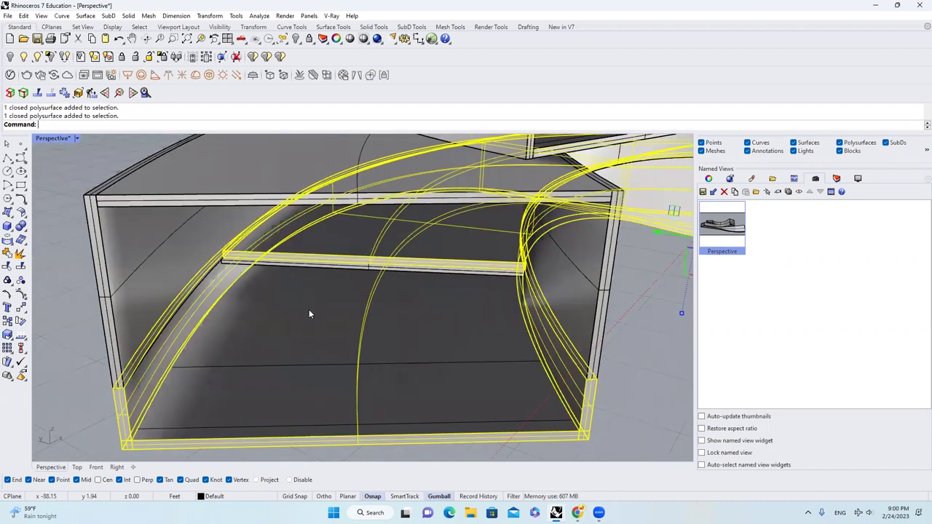
{"action": "scroll", "coordinate": [308, 310], "scroll_direction": "down", "scroll_amount": 4}
{"action": "left_click", "coordinate": [298, 41]}
{"action": "left_click", "coordinate": [337, 57]}
{"action": "scroll", "coordinate": [364, 200], "scroll_direction": "down", "scroll_amount": 4}
{"action": "key", "text": "Escape"}
- Place a point at the upper slab's front corner and set only its world Z to the lower floor's level
{"action": "right_click_drag", "start_coordinate": [374, 218], "coordinate": [349, 292]}
{"action": "scroll", "coordinate": [201, 241], "scroll_direction": "up", "scroll_amount": 6}
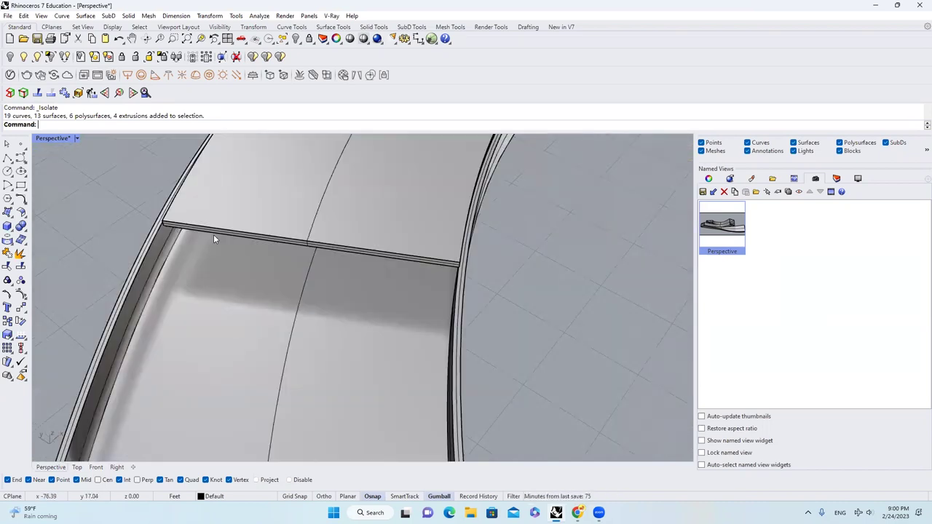
{"action": "left_click", "coordinate": [21, 144]}
{"action": "left_click", "coordinate": [163, 222]}
{"action": "left_click", "coordinate": [163, 222]}
{"action": "right_click_drag", "start_coordinate": [161, 220], "coordinate": [148, 192]}
{"action": "scroll", "coordinate": [148, 192], "scroll_direction": "up", "scroll_amount": 2}
{"action": "type", "text": "SetPt"}
{"action": "key", "text": "Return"}
{"action": "scroll", "coordinate": [474, 219], "scroll_direction": "down", "scroll_amount": 3}
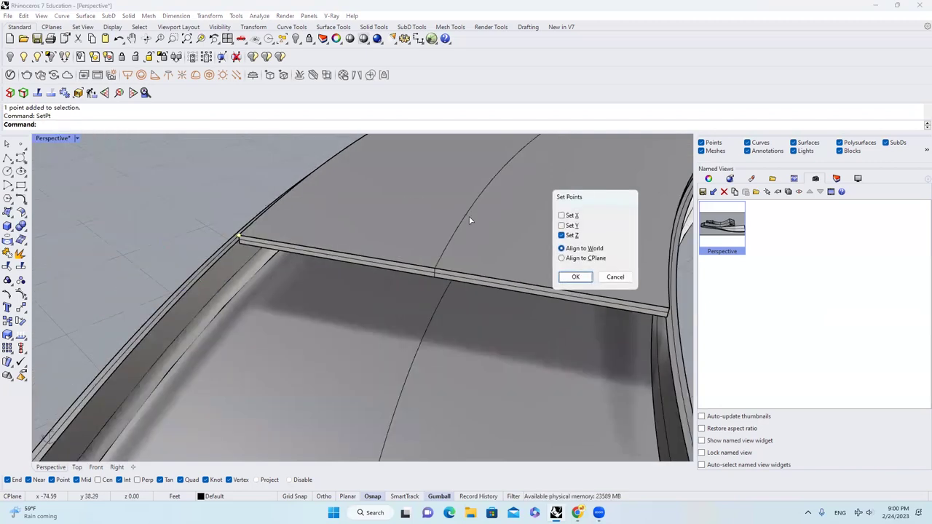
{"action": "left_click", "coordinate": [575, 277]}
{"action": "left_click", "coordinate": [167, 442]}
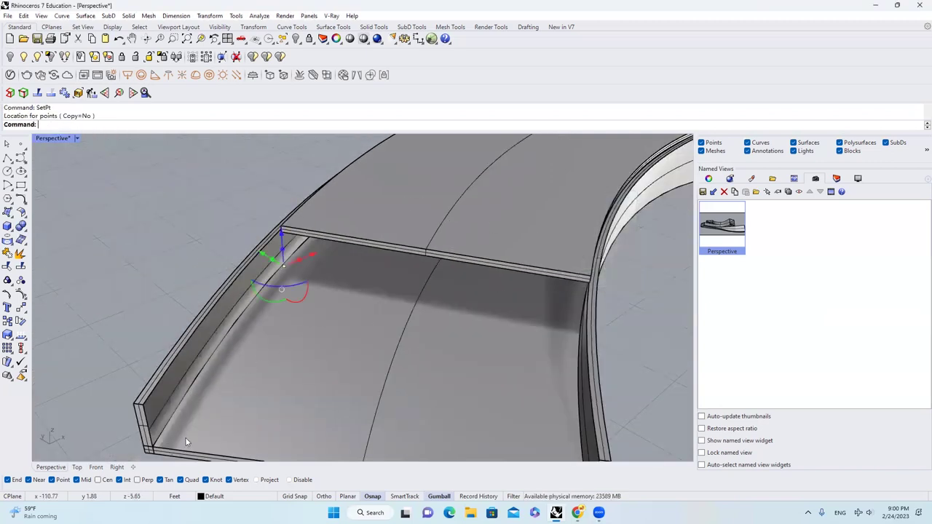
- Draw a straight polyline from the upper slab's front corner down to the point at the lower floor level
{"action": "scroll", "coordinate": [291, 247], "scroll_direction": "up", "scroll_amount": 4}
{"action": "left_click", "coordinate": [4, 158]}
{"action": "left_click", "coordinate": [251, 174]}
{"action": "left_click", "coordinate": [257, 253]}
{"action": "key", "text": "Return"}
{"action": "left_click", "coordinate": [255, 224]}
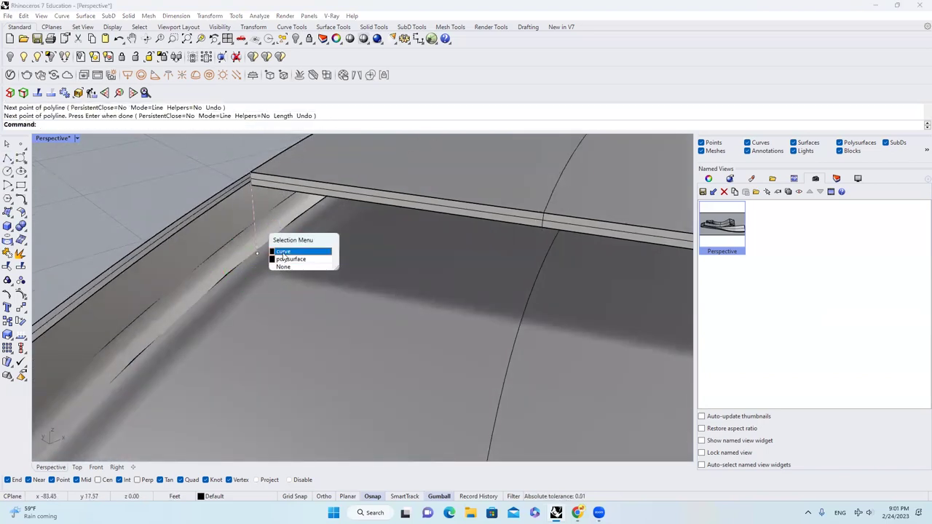
{"action": "left_click", "coordinate": [284, 253]}
{"action": "scroll", "coordinate": [260, 175], "scroll_direction": "up", "scroll_amount": 6}
{"action": "key", "text": "Return"}
{"action": "type", "text": "ta"}
{"action": "key", "text": "Return"}
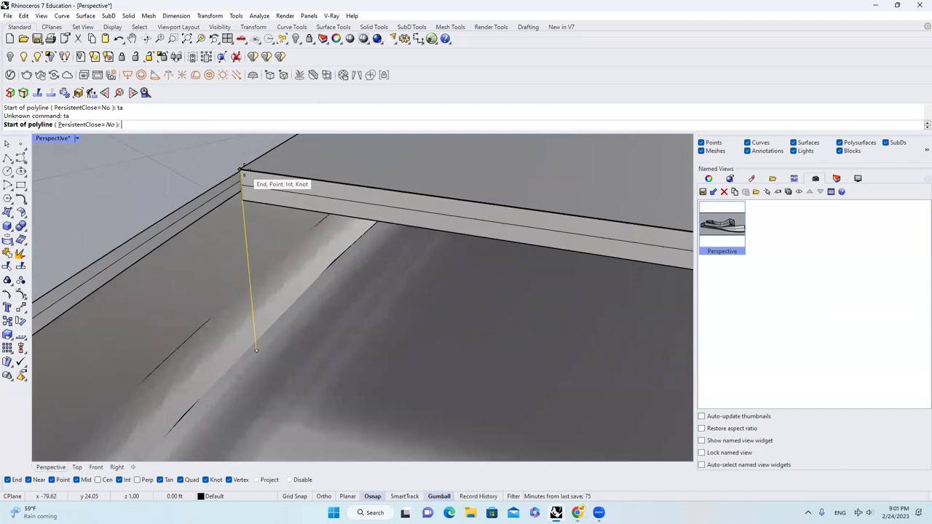
{"action": "key", "text": "Escape"}
{"action": "type", "text": "taper"}
{"action": "key", "text": "Return"}
{"action": "left_click", "coordinate": [241, 171]}
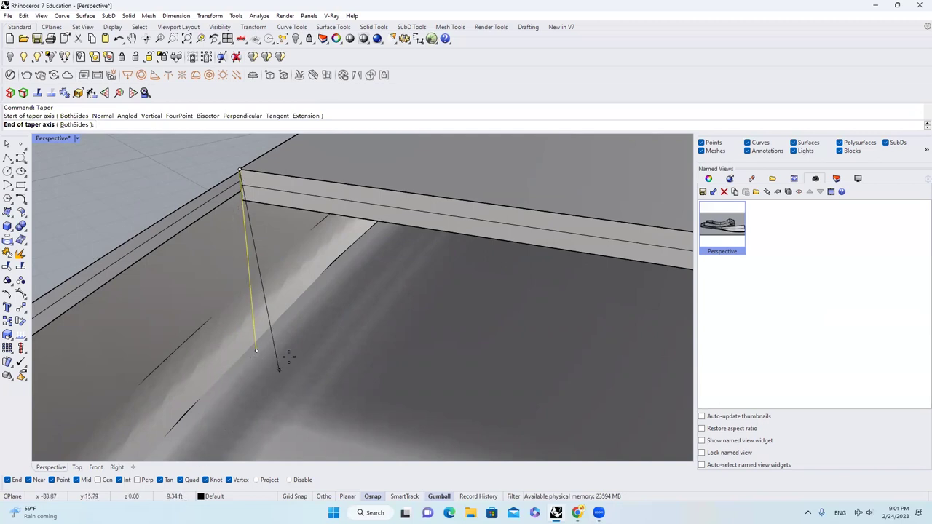
- Switch to the browser and convert 6.65' to inches with a Google search
{"action": "key", "text": "alt+Tab"}
{"action": "type", "text": "6"}
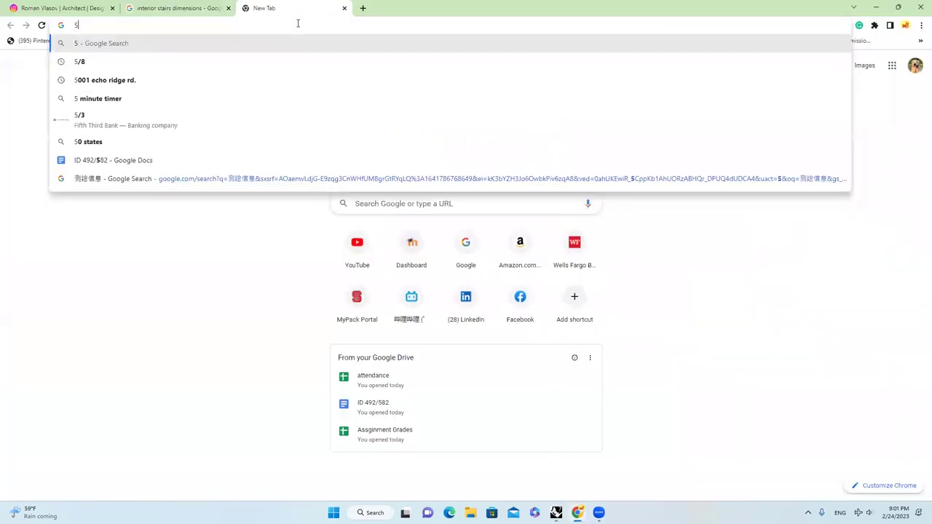
{"action": "type", "text": ".65\""}
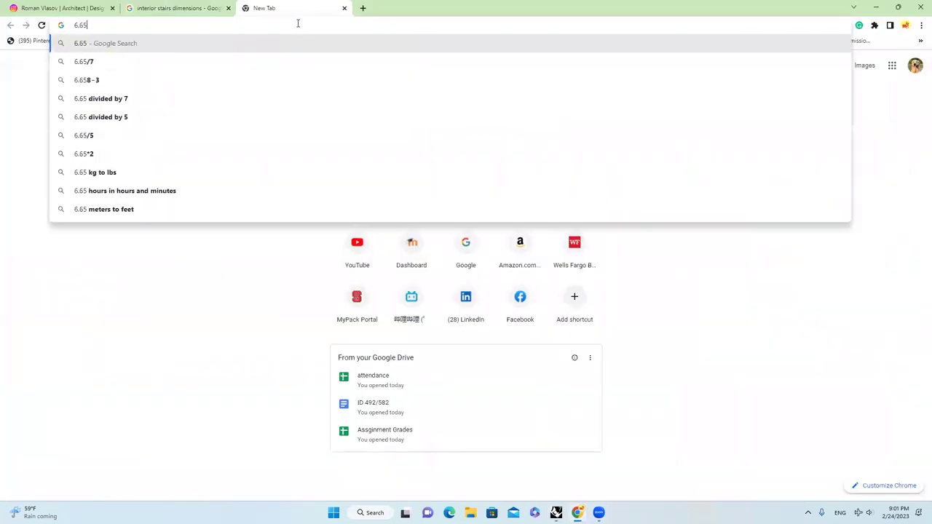
{"action": "type", "text": " to inches"}
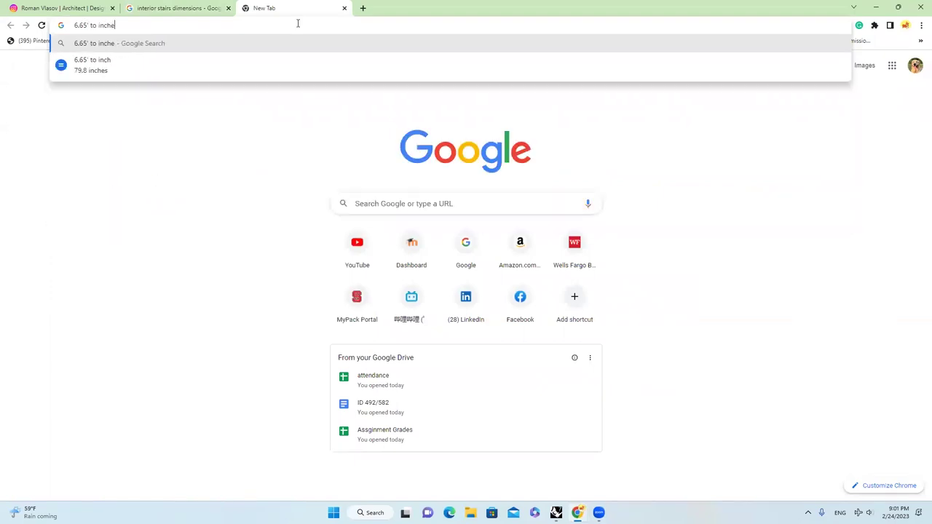
{"action": "key", "text": "Return"}
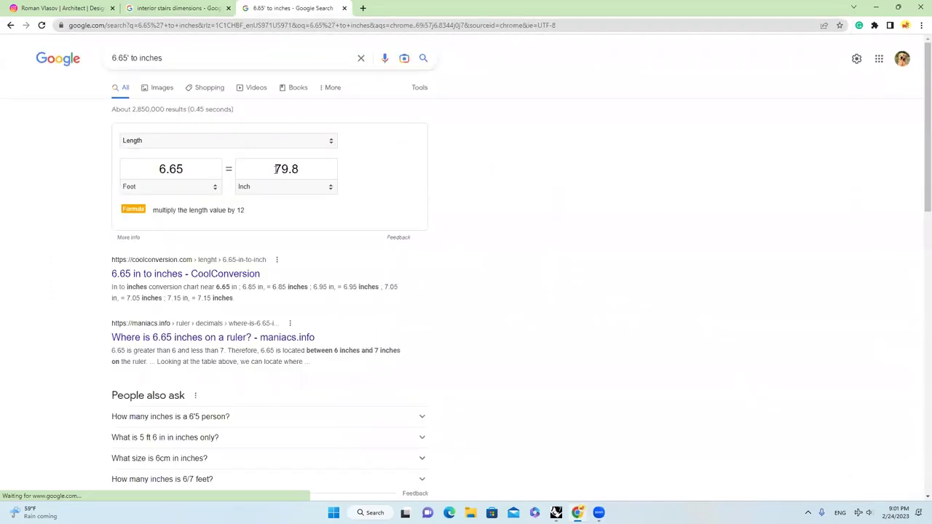
{"action": "left_click_drag", "start_coordinate": [275, 168], "coordinate": [322, 170]}
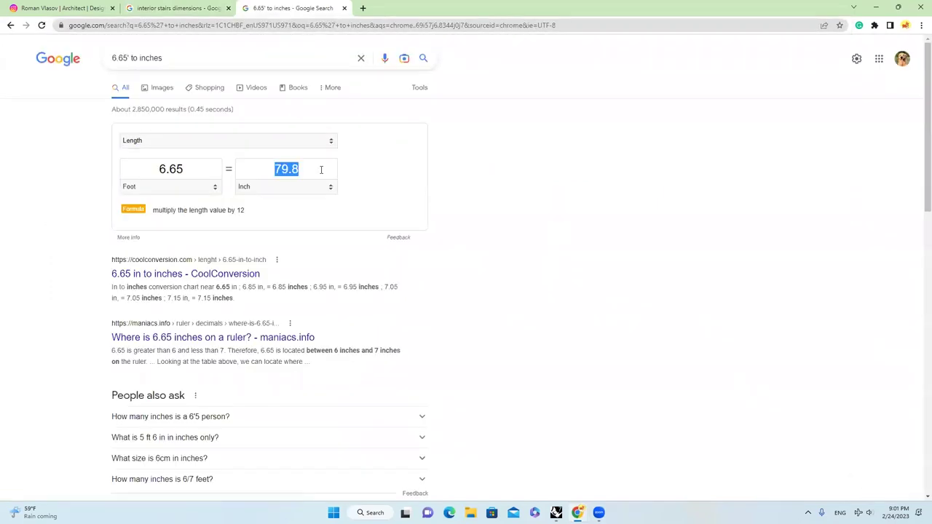
- Check the riser and tread limits in the interior stairs dimensions image and return to Rhino
{"action": "left_click", "coordinate": [204, 10]}
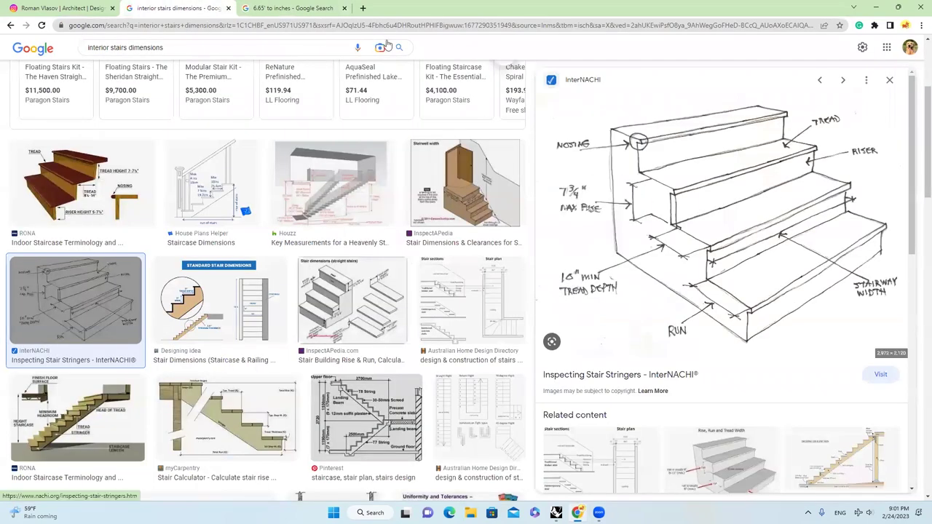
{"action": "left_click", "coordinate": [267, 8]}
{"action": "left_click", "coordinate": [875, 8]}
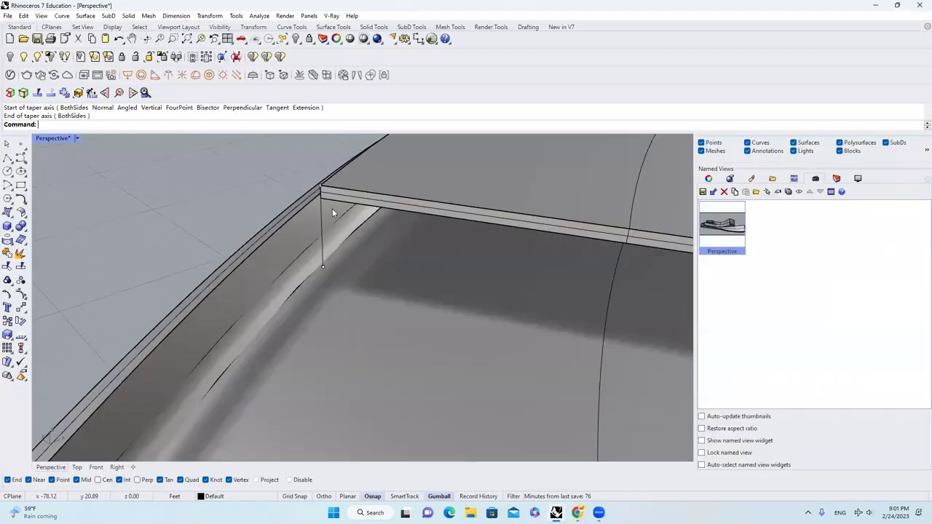
- Divide the vertical line at the upper slab's front corner into 12 segments with marker points
{"action": "scroll", "coordinate": [320, 222], "scroll_direction": "up", "scroll_amount": 3}
{"action": "left_click", "coordinate": [876, 7]}
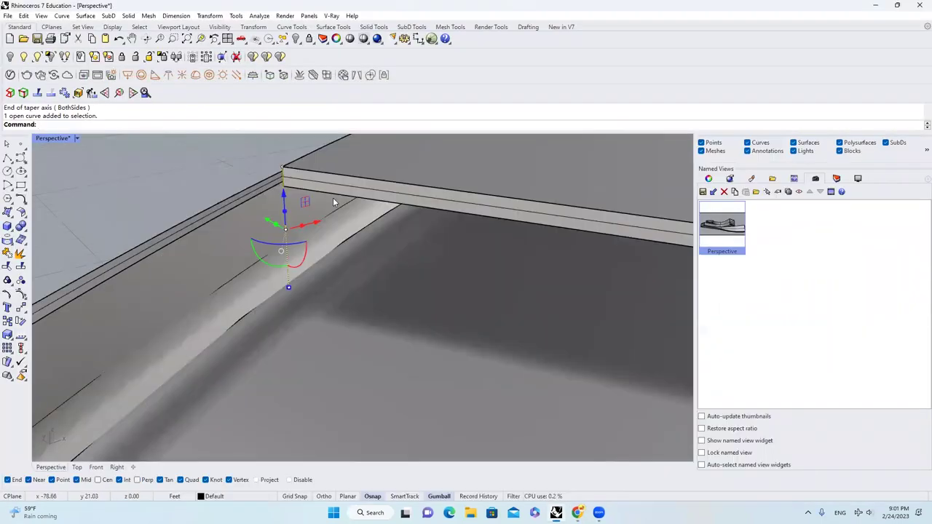
{"action": "type", "text": "Divide"}
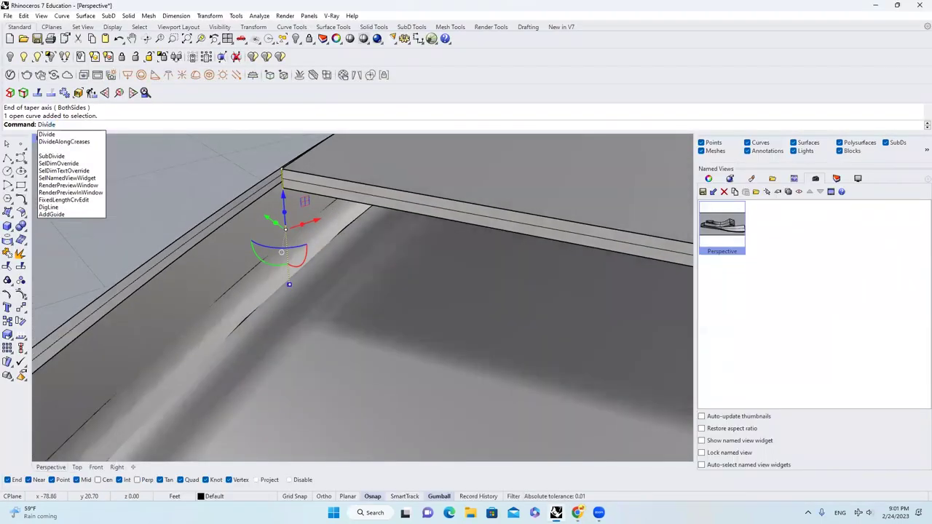
{"action": "key", "text": "Return"}
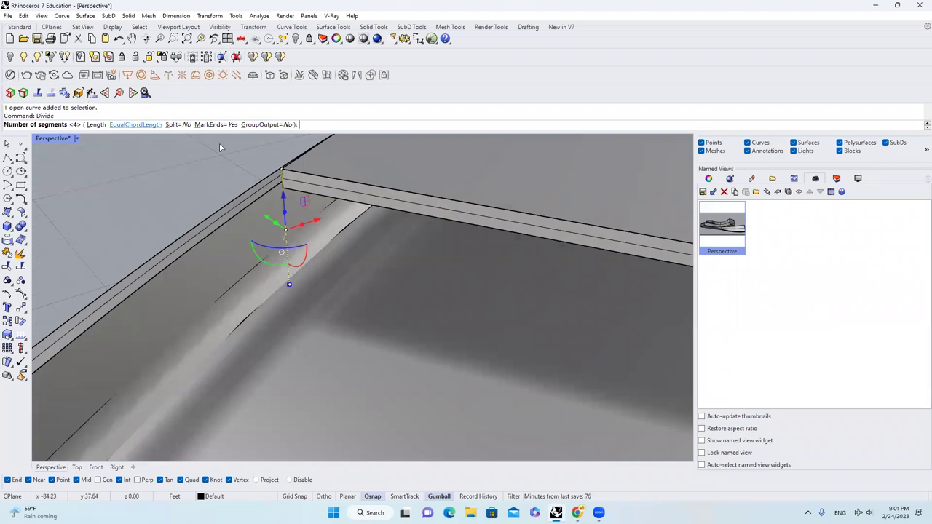
{"action": "key", "text": "Return"}
{"action": "right_click_drag", "start_coordinate": [297, 211], "coordinate": [466, 227]}
{"action": "scroll", "coordinate": [404, 220], "scroll_direction": "up", "scroll_amount": 3}
{"action": "scroll", "coordinate": [243, 220], "scroll_direction": "down", "scroll_amount": 4}
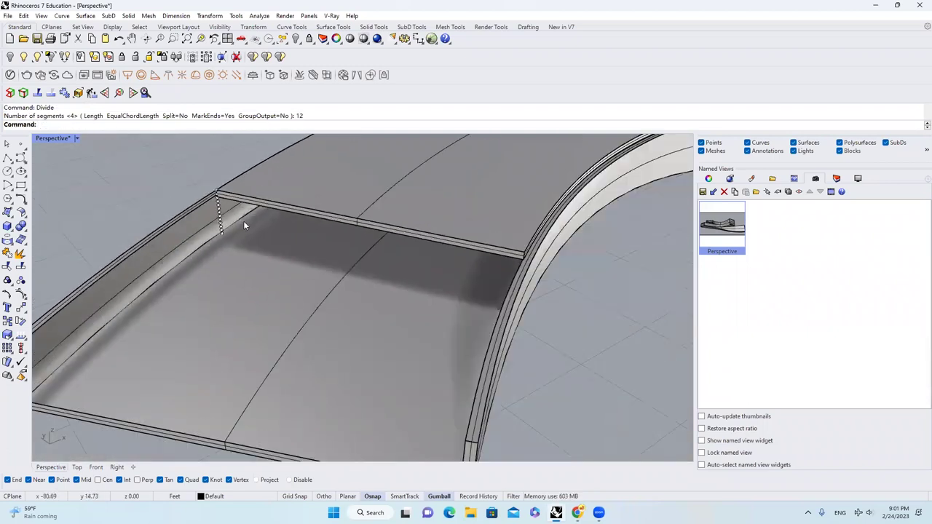
- Copy the vertical line and its division points from the upper slab's front corner to its opposite front corner
{"action": "scroll", "coordinate": [231, 190], "scroll_direction": "up", "scroll_amount": 11}
{"action": "left_click_drag", "start_coordinate": [208, 157], "coordinate": [280, 282]}
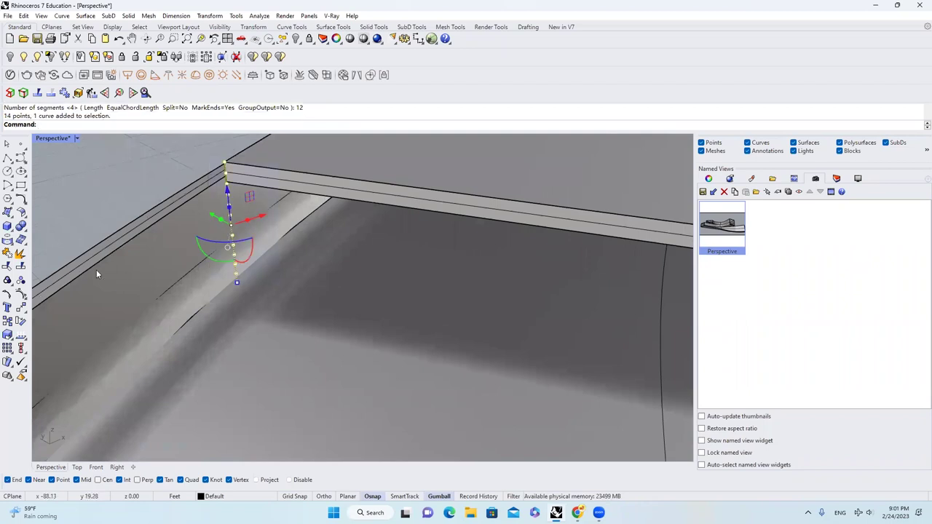
{"action": "left_click", "coordinate": [7, 321]}
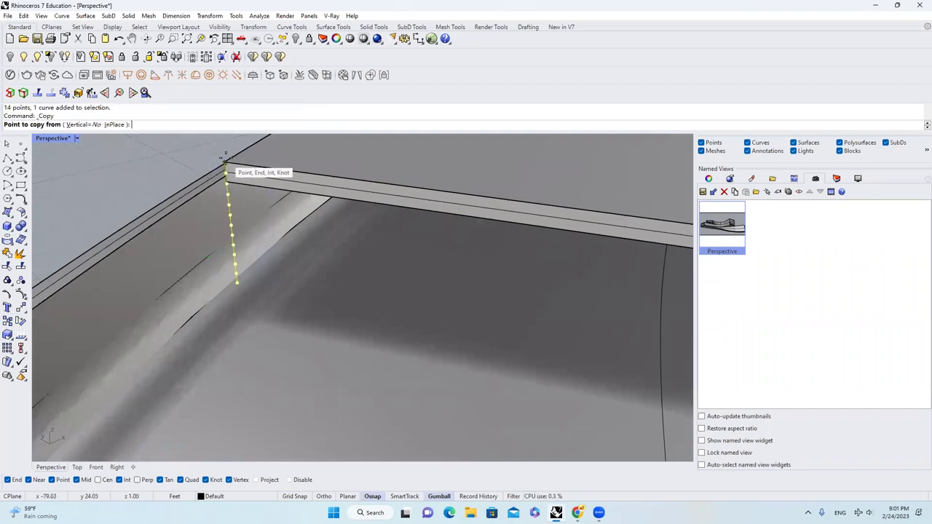
{"action": "left_click", "coordinate": [225, 162]}
{"action": "scroll", "coordinate": [230, 172], "scroll_direction": "down", "scroll_amount": 9}
{"action": "scroll", "coordinate": [420, 197], "scroll_direction": "down", "scroll_amount": 2}
{"action": "right_click_drag", "start_coordinate": [420, 198], "coordinate": [506, 195]}
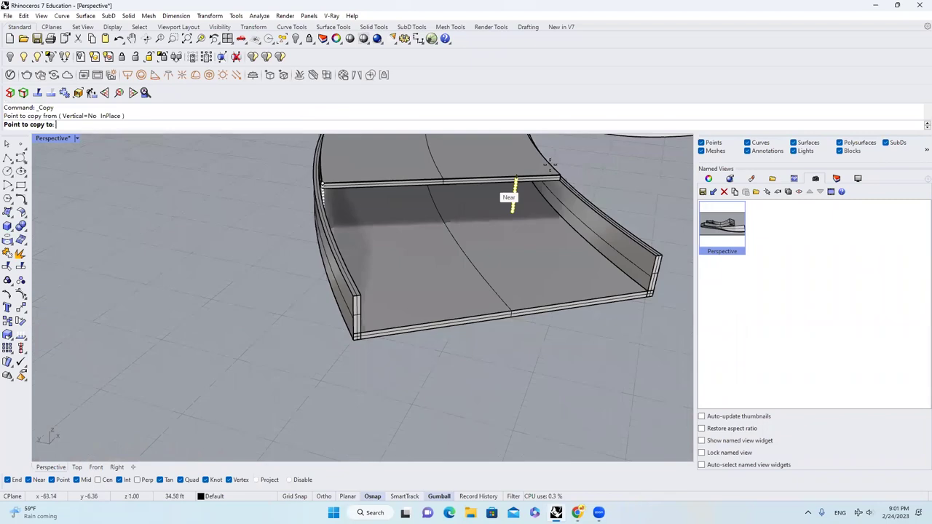
{"action": "scroll", "coordinate": [576, 197], "scroll_direction": "up", "scroll_amount": 4}
{"action": "left_click", "coordinate": [577, 191]}
{"action": "key", "text": "Return"}
{"action": "scroll", "coordinate": [422, 205], "scroll_direction": "down", "scroll_amount": 4}
{"action": "key", "text": "Escape"}
{"action": "scroll", "coordinate": [367, 219], "scroll_direction": "down", "scroll_amount": 2}
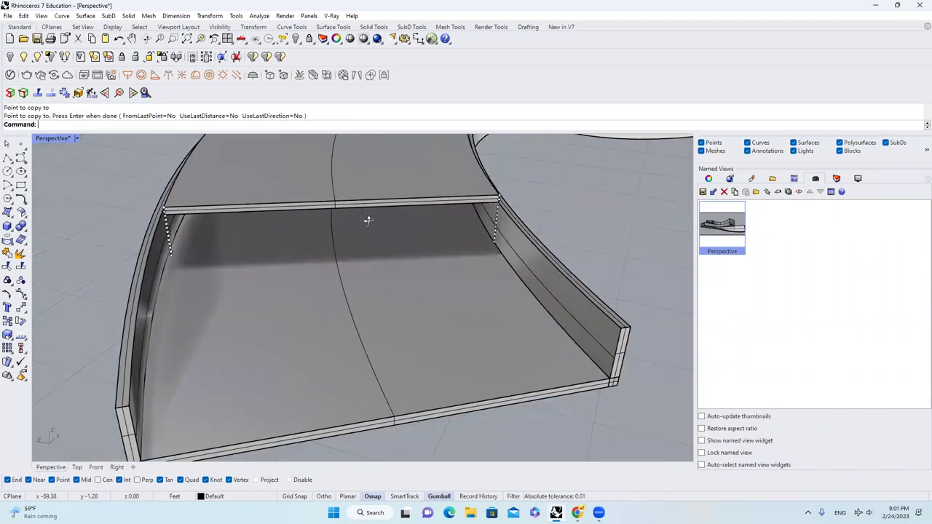
- Inspect the divided vertical lines at both front corners of the upper slab
{"action": "right_click_drag", "start_coordinate": [366, 221], "coordinate": [330, 219]}
{"action": "scroll", "coordinate": [267, 227], "scroll_direction": "down", "scroll_amount": 5}
{"action": "scroll", "coordinate": [226, 233], "scroll_direction": "up", "scroll_amount": 3}
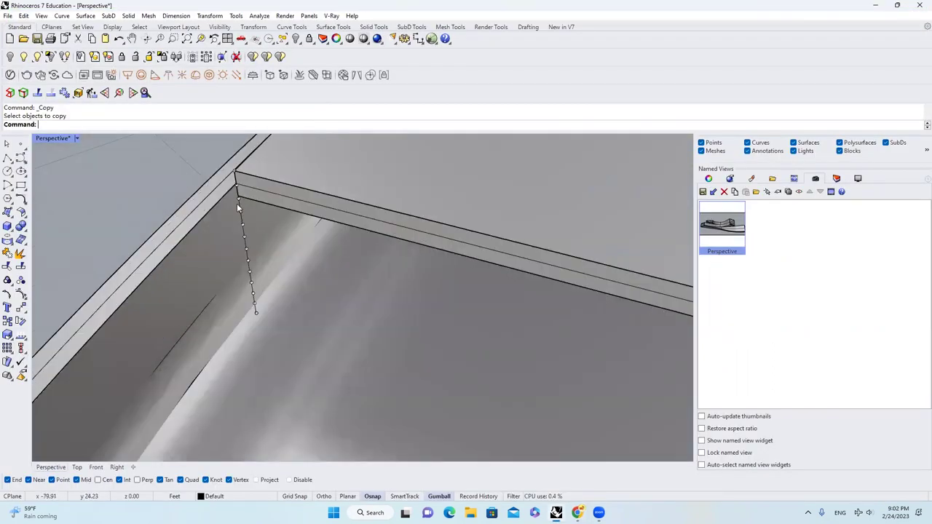
{"action": "scroll", "coordinate": [238, 208], "scroll_direction": "down", "scroll_amount": 3}
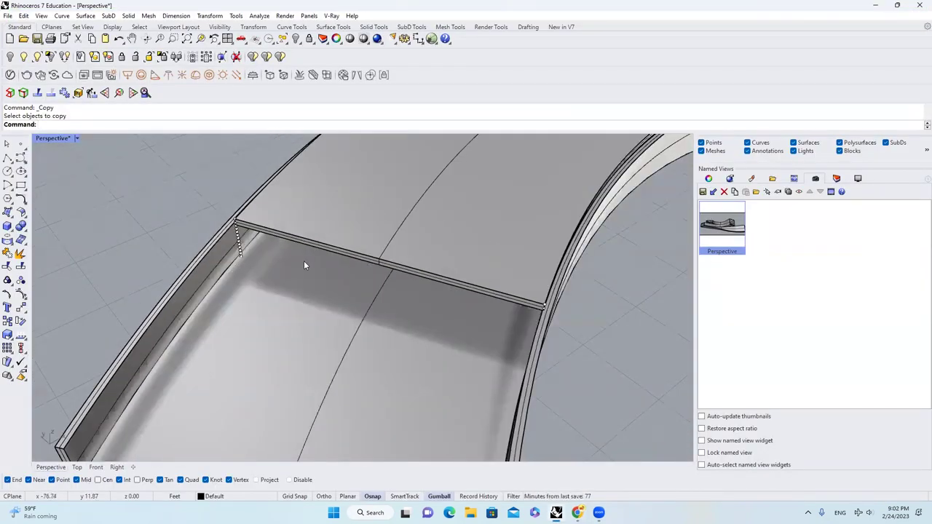
{"action": "scroll", "coordinate": [241, 258], "scroll_direction": "down", "scroll_amount": 3}
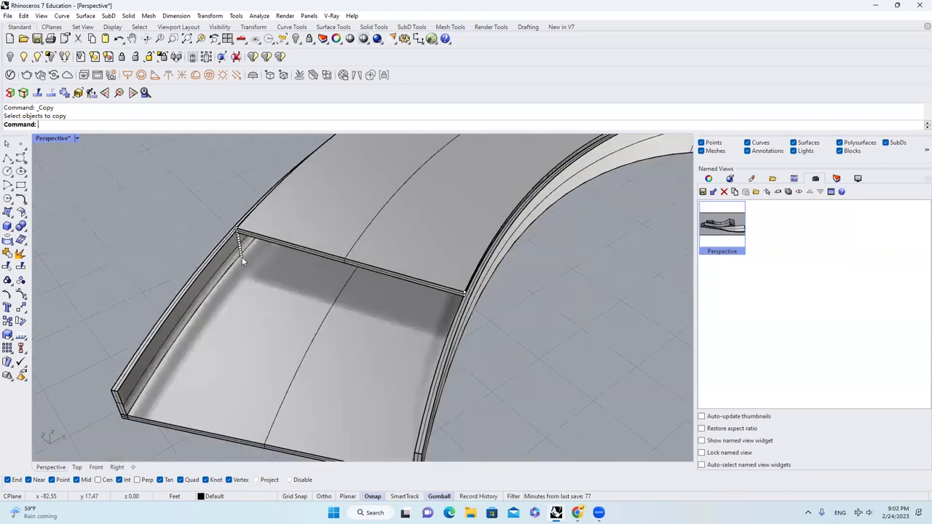
{"action": "scroll", "coordinate": [239, 260], "scroll_direction": "up", "scroll_amount": 7}
{"action": "scroll", "coordinate": [216, 294], "scroll_direction": "down", "scroll_amount": 7}
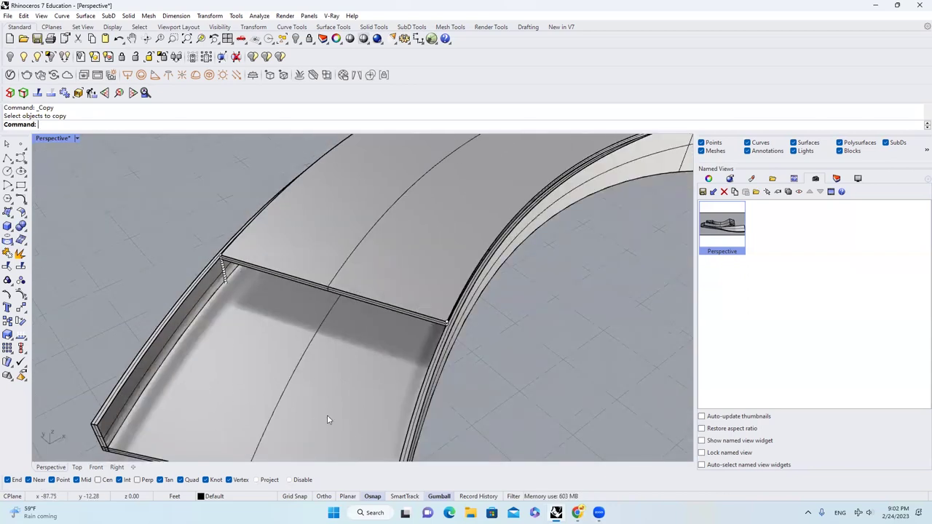
- Draw a circle with a 132" radius centred on the foot of the original vertical line
{"action": "scroll", "coordinate": [258, 267], "scroll_direction": "up", "scroll_amount": 1}
{"action": "scroll", "coordinate": [187, 227], "scroll_direction": "up", "scroll_amount": 4}
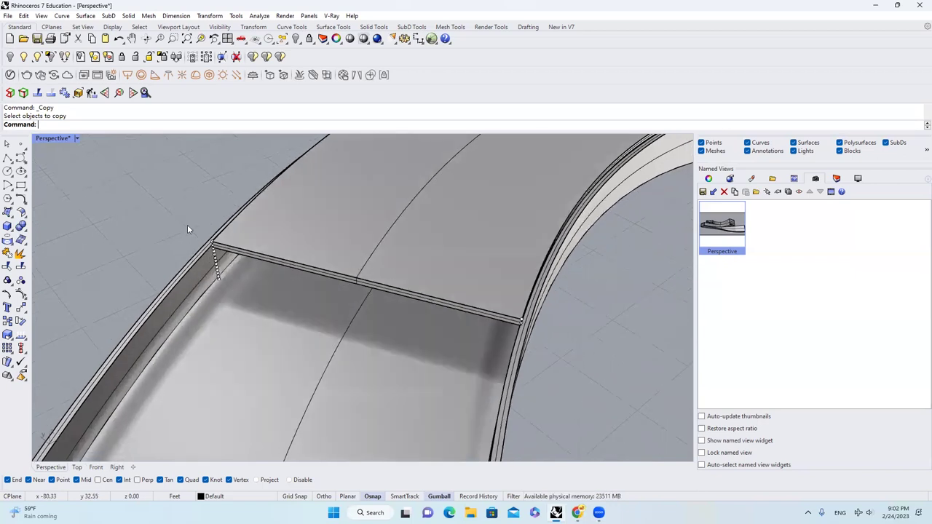
{"action": "type", "text": "c"}
{"action": "key", "text": "Return"}
{"action": "left_click", "coordinate": [241, 313]}
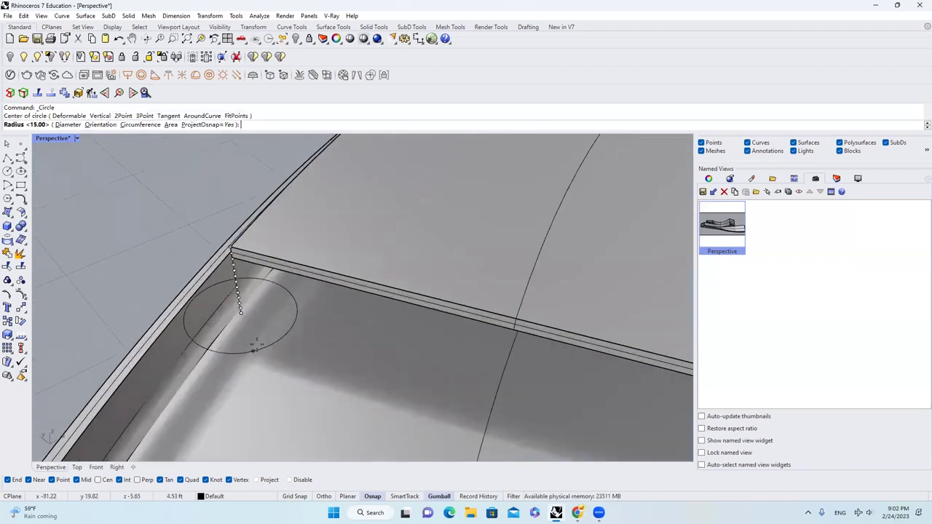
{"action": "scroll", "coordinate": [277, 313], "scroll_direction": "down", "scroll_amount": 4}
{"action": "type", "text": "132\""}
{"action": "key", "text": "Return"}
{"action": "scroll", "coordinate": [322, 346], "scroll_direction": "down", "scroll_amount": 3}
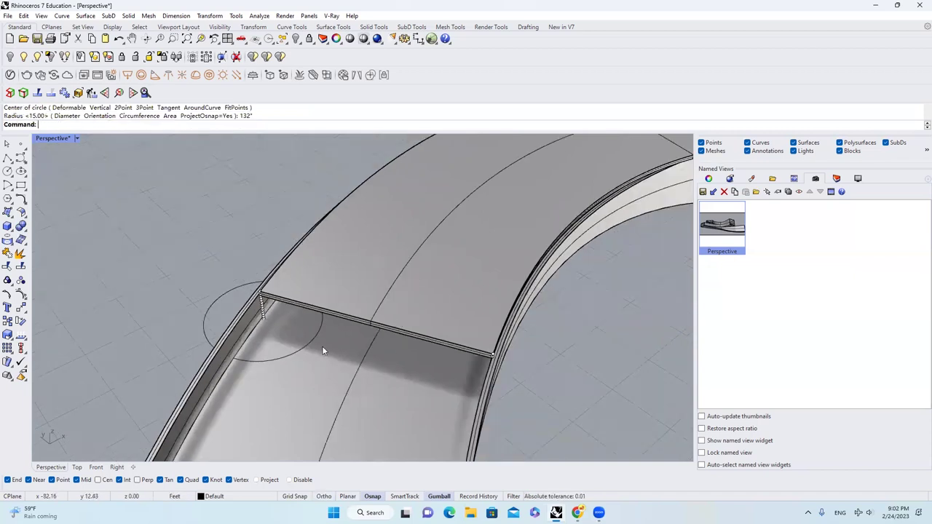
- Draw a circle with the same radius centred on the foot of the copied vertical line
{"action": "right_click_drag", "start_coordinate": [430, 350], "coordinate": [500, 332]}
{"action": "scroll", "coordinate": [499, 332], "scroll_direction": "up", "scroll_amount": 2}
{"action": "key", "text": "Return"}
{"action": "scroll", "coordinate": [510, 328], "scroll_direction": "up", "scroll_amount": 2}
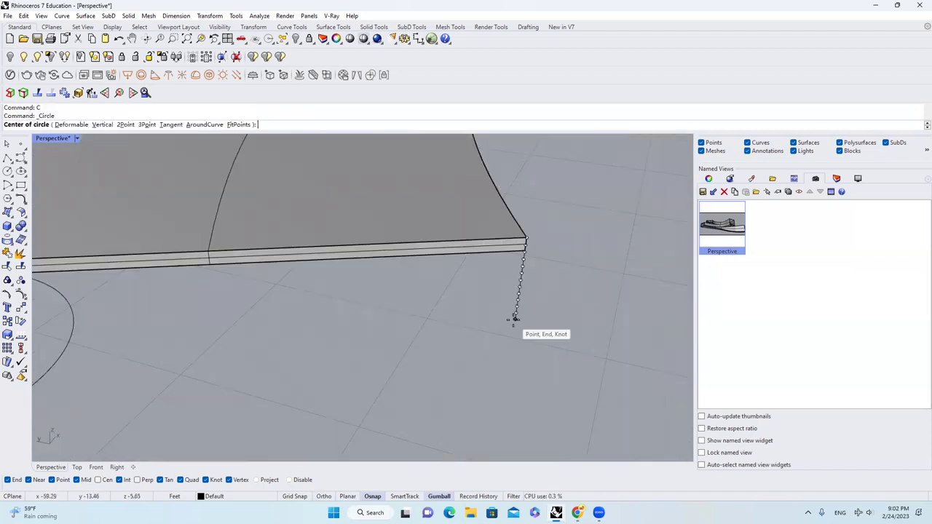
{"action": "left_click", "coordinate": [515, 318]}
{"action": "key", "text": "Return"}
{"action": "scroll", "coordinate": [493, 335], "scroll_direction": "down", "scroll_amount": 3}
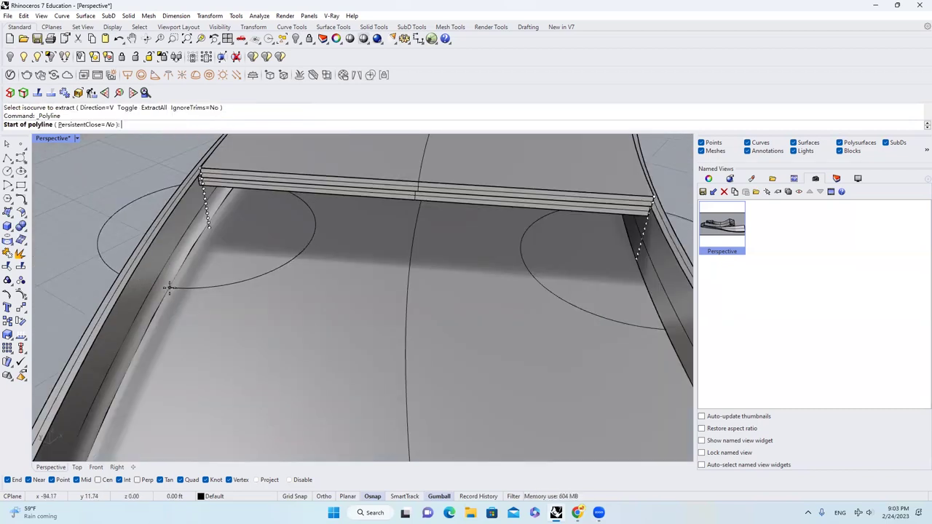
- Draw a straight polyline across the lower floor from the first circle's edge point to the second circle's edge point
{"action": "left_click", "coordinate": [169, 288]}
{"action": "right_click_drag", "start_coordinate": [169, 288], "coordinate": [466, 308]}
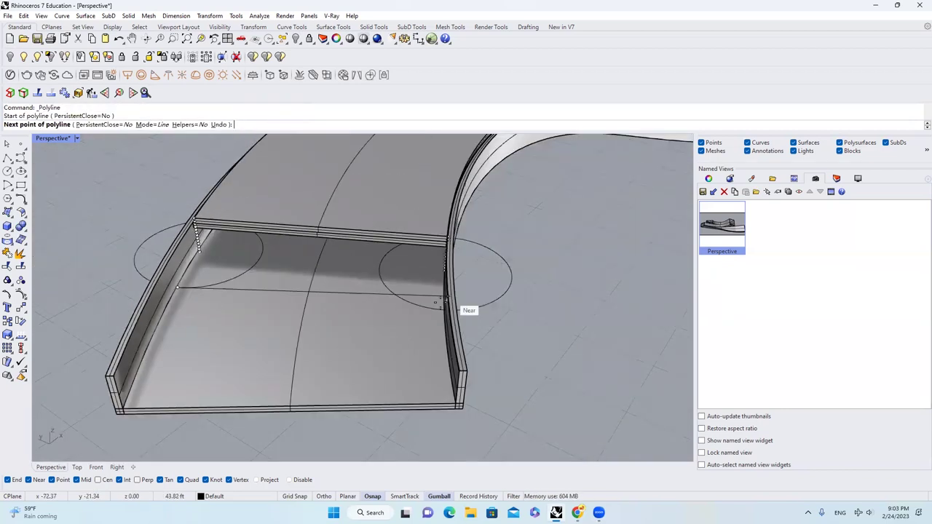
{"action": "scroll", "coordinate": [461, 326], "scroll_direction": "up", "scroll_amount": 3}
{"action": "key", "text": "Return"}
{"action": "scroll", "coordinate": [504, 325], "scroll_direction": "down", "scroll_amount": 8}
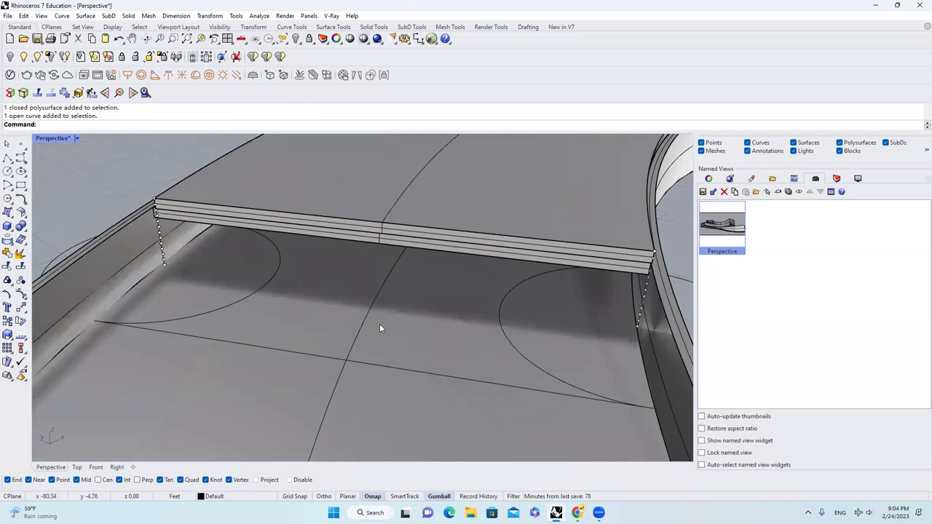
- Extract the lower floor surface's U-direction isocurve passing through the foot of the original vertical line
{"action": "type", "text": "Int"}
{"action": "key", "text": "BackSpace"}
{"action": "type", "text": "eXTractIsocurve"}
{"action": "key", "text": "Return"}
{"action": "left_click", "coordinate": [170, 297]}
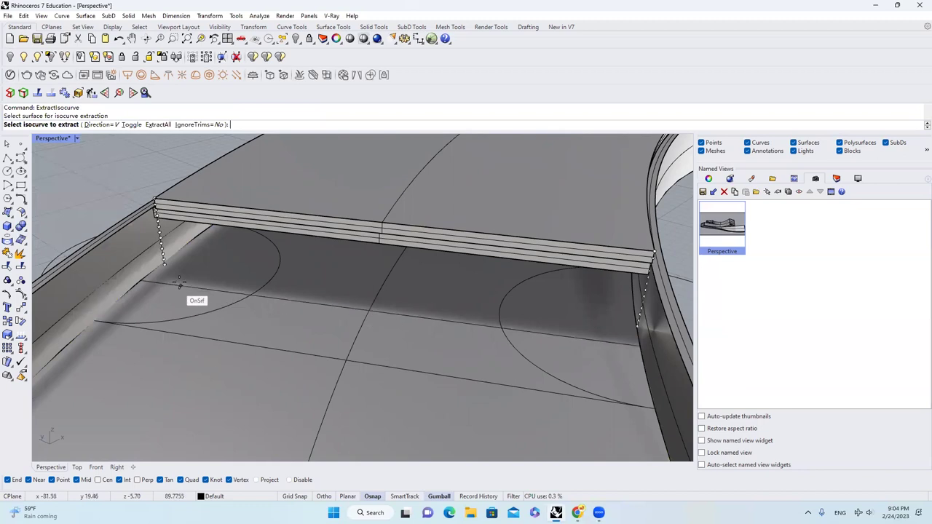
{"action": "left_click", "coordinate": [102, 124]}
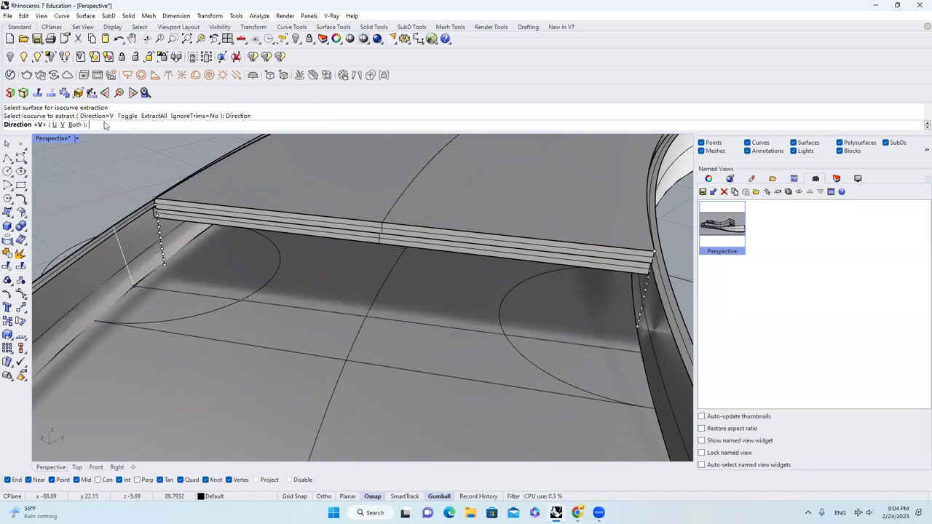
{"action": "left_click", "coordinate": [55, 124]}
{"action": "left_click", "coordinate": [166, 269]}
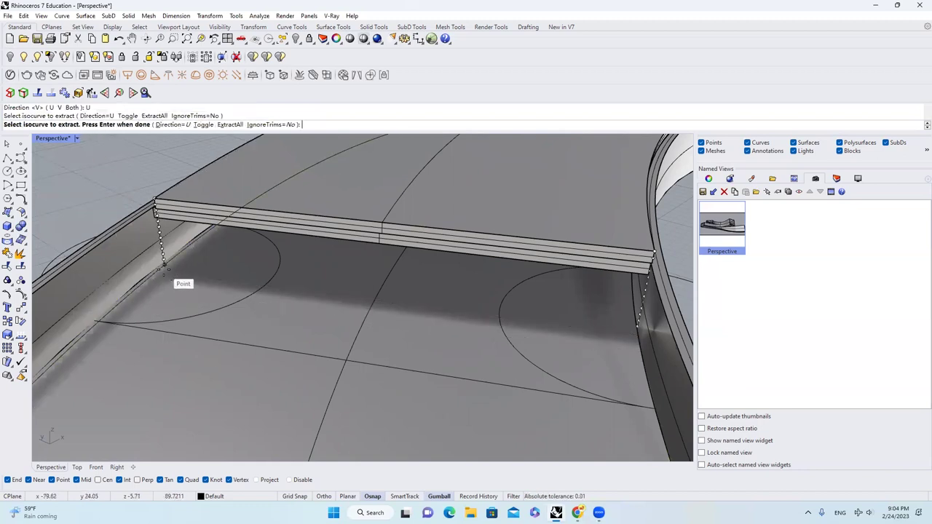
- Extract another U-direction isocurve through the foot of the copied vertical line and finish the extraction
{"action": "scroll", "coordinate": [350, 332], "scroll_direction": "up", "scroll_amount": 2}
{"action": "scroll", "coordinate": [503, 346], "scroll_direction": "up", "scroll_amount": 2}
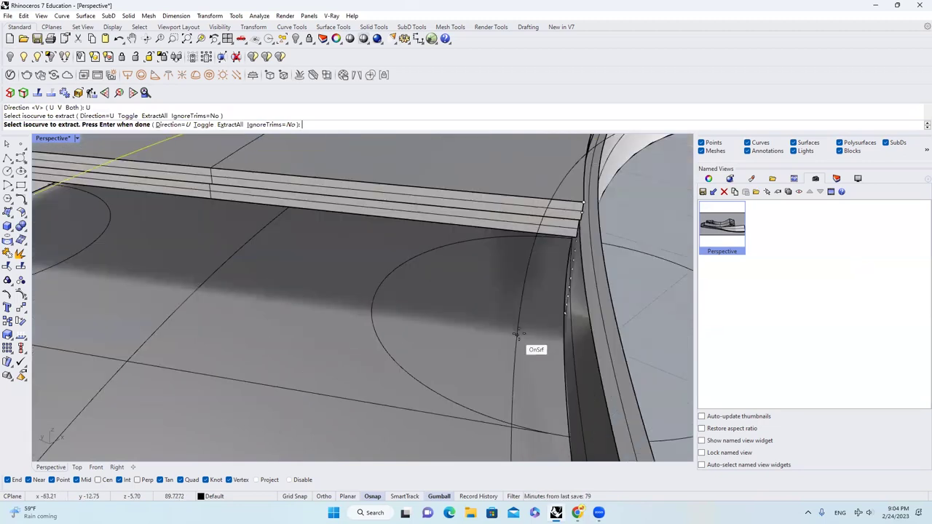
{"action": "scroll", "coordinate": [557, 314], "scroll_direction": "up", "scroll_amount": 2}
{"action": "left_click", "coordinate": [557, 314]}
{"action": "key", "text": "Return"}
- Split the first extracted isocurve with a point at the foot of the original vertical line
{"action": "scroll", "coordinate": [555, 299], "scroll_direction": "down", "scroll_amount": 6}
{"action": "scroll", "coordinate": [589, 307], "scroll_direction": "up", "scroll_amount": 5}
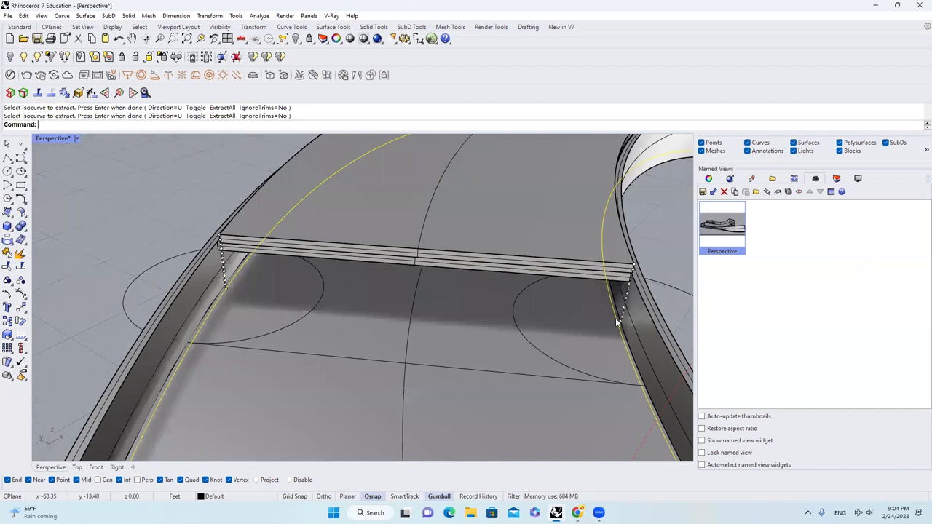
{"action": "scroll", "coordinate": [301, 312], "scroll_direction": "up", "scroll_amount": 2}
{"action": "left_click", "coordinate": [21, 266]}
{"action": "left_click", "coordinate": [81, 125]}
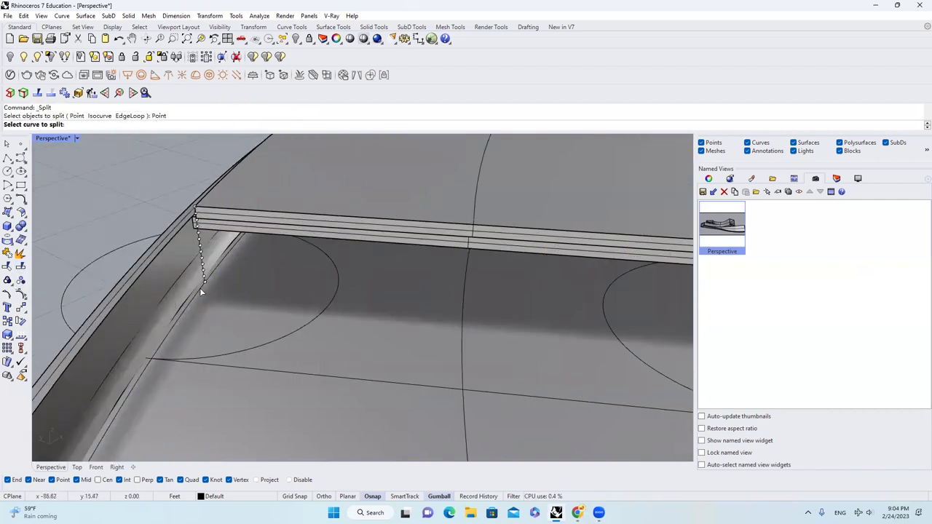
{"action": "left_click", "coordinate": [203, 292]}
{"action": "scroll", "coordinate": [212, 294], "scroll_direction": "up", "scroll_amount": 3}
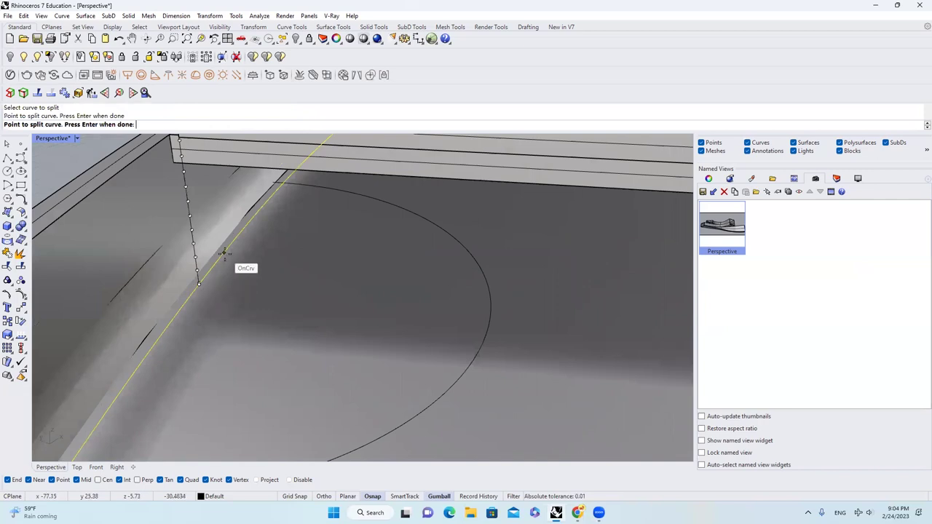
{"action": "scroll", "coordinate": [225, 255], "scroll_direction": "down", "scroll_amount": 8}
{"action": "key", "text": "Return"}
- Split the isocurve's remaining front part at the cross line's end and select the segment between the two split points
{"action": "scroll", "coordinate": [204, 281], "scroll_direction": "up", "scroll_amount": 5}
{"action": "left_click", "coordinate": [202, 282]}
{"action": "left_click", "coordinate": [237, 309]}
{"action": "key", "text": "Return"}
{"action": "type", "text": "p"}
{"action": "key", "text": "Return"}
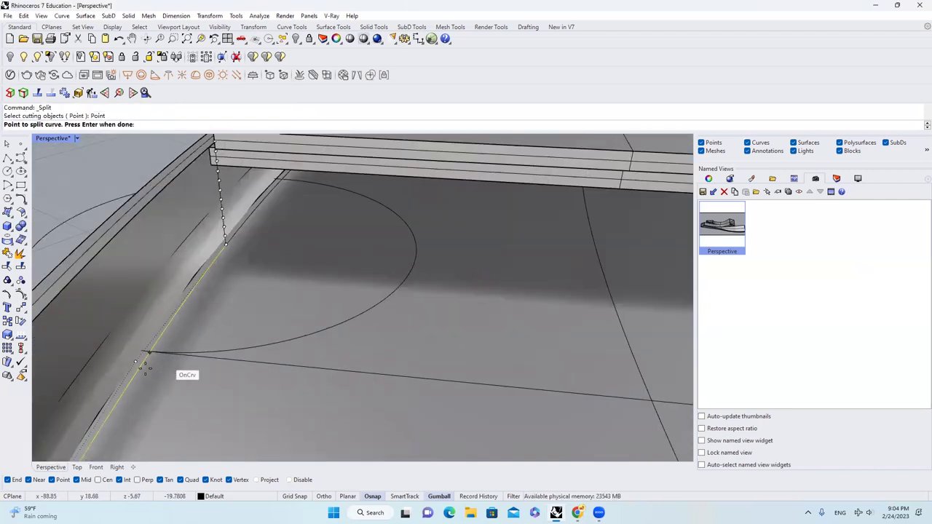
{"action": "left_click", "coordinate": [150, 352]}
{"action": "key", "text": "Return"}
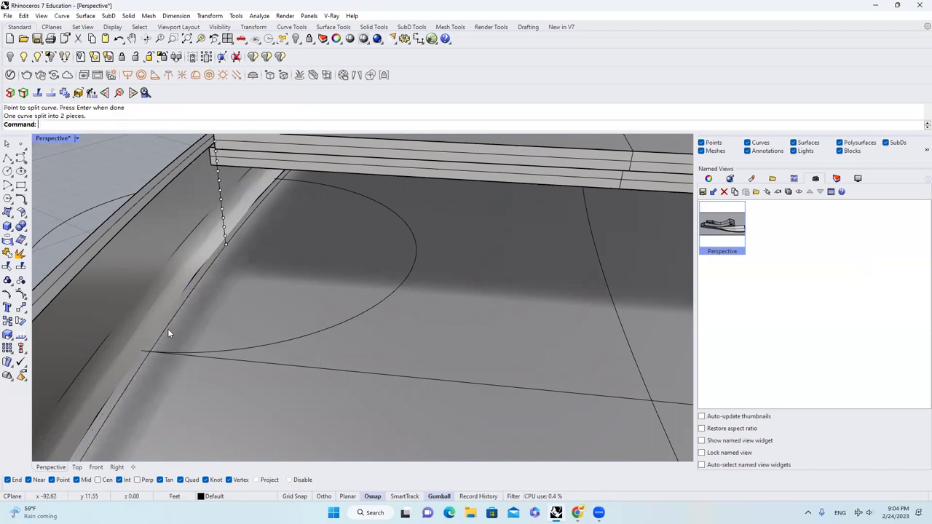
{"action": "left_click", "coordinate": [182, 333]}
{"action": "left_click", "coordinate": [211, 354]}
- Split the opposite isocurve at the copied vertical line's foot and at the cross line's end
{"action": "scroll", "coordinate": [325, 326], "scroll_direction": "down", "scroll_amount": 2}
{"action": "right_click_drag", "start_coordinate": [324, 325], "coordinate": [394, 315]}
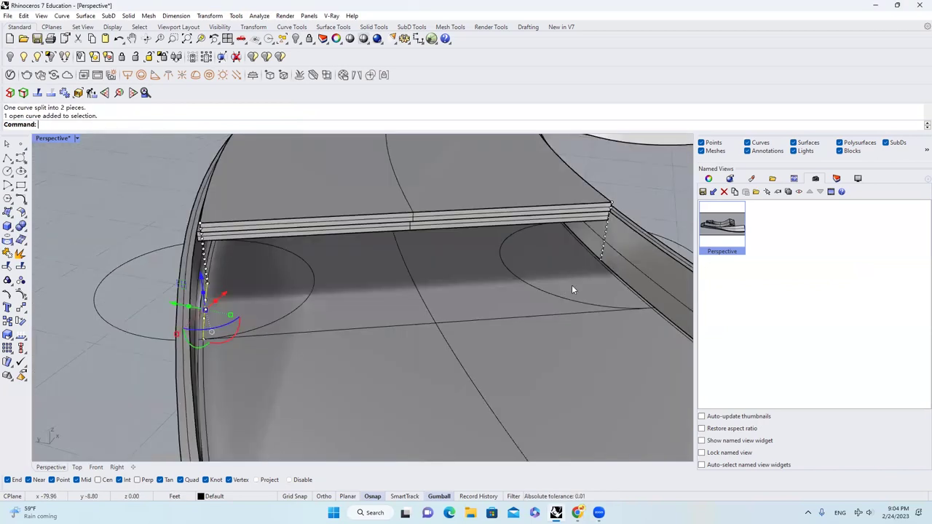
{"action": "scroll", "coordinate": [572, 285], "scroll_direction": "up", "scroll_amount": 4}
{"action": "scroll", "coordinate": [359, 264], "scroll_direction": "down", "scroll_amount": 5}
{"action": "scroll", "coordinate": [513, 267], "scroll_direction": "up", "scroll_amount": 6}
{"action": "left_click", "coordinate": [522, 265]}
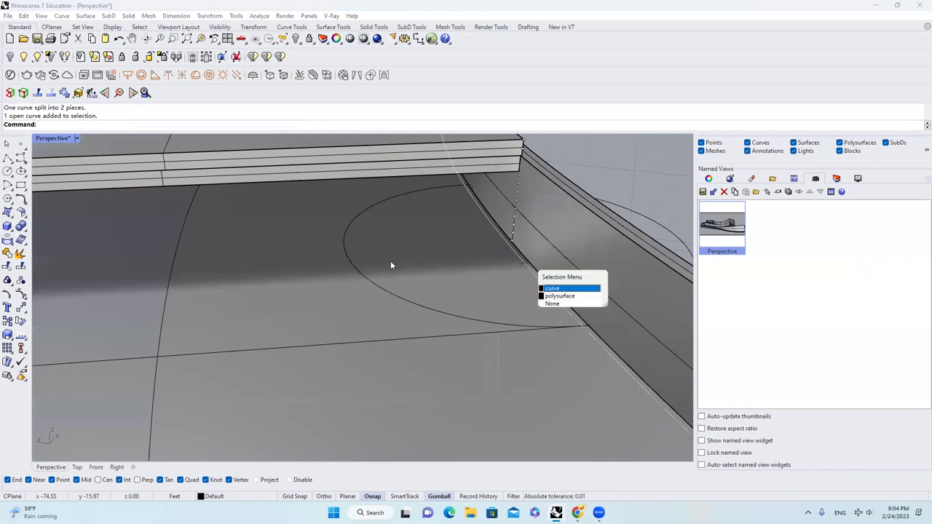
{"action": "scroll", "coordinate": [524, 287], "scroll_direction": "down", "scroll_amount": 5}
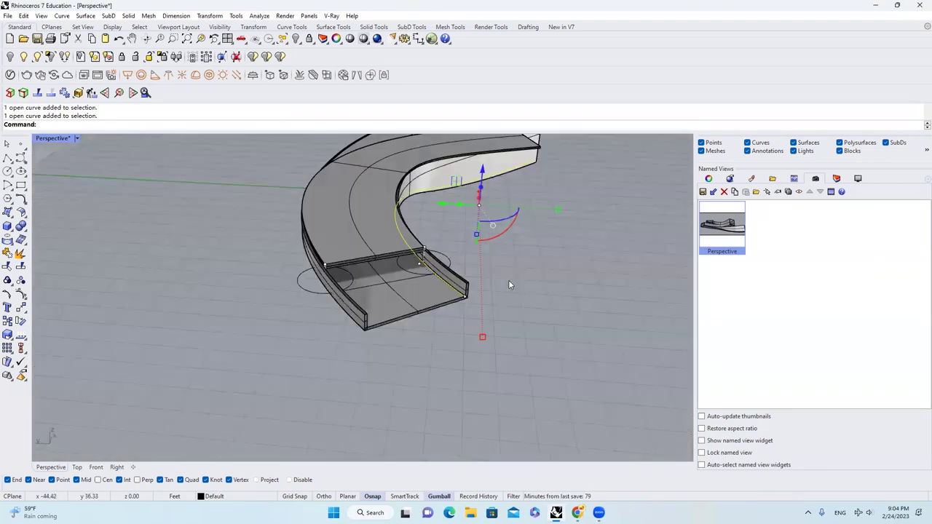
{"action": "scroll", "coordinate": [508, 281], "scroll_direction": "up", "scroll_amount": 10}
{"action": "key", "text": "Return"}
{"action": "type", "text": "p"}
{"action": "key", "text": "Return"}
{"action": "left_click", "coordinate": [383, 222]}
{"action": "left_click", "coordinate": [371, 215]}
{"action": "left_click", "coordinate": [489, 319]}
{"action": "key", "text": "Return"}
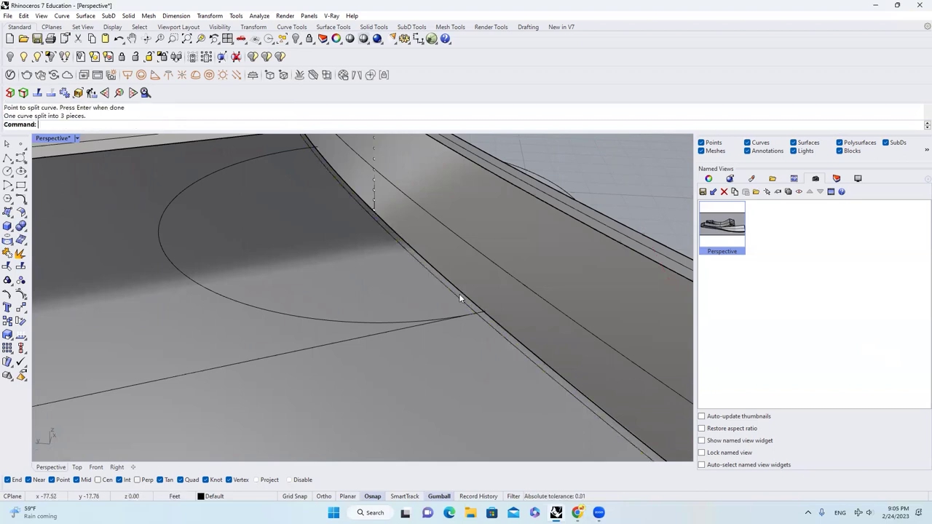
- Select the two short isocurve segments between the vertical lines' feet and the cross line, on both sides of the floor
{"action": "left_click", "coordinate": [458, 295]}
{"action": "scroll", "coordinate": [458, 295], "scroll_direction": "down", "scroll_amount": 6}
{"action": "mouse_move", "coordinate": [383, 273]}
{"action": "right_mouse_down"}
{"action": "mouse_move", "coordinate": [409, 290]}
{"action": "mouse_move", "coordinate": [378, 290]}
{"action": "right_mouse_up"}
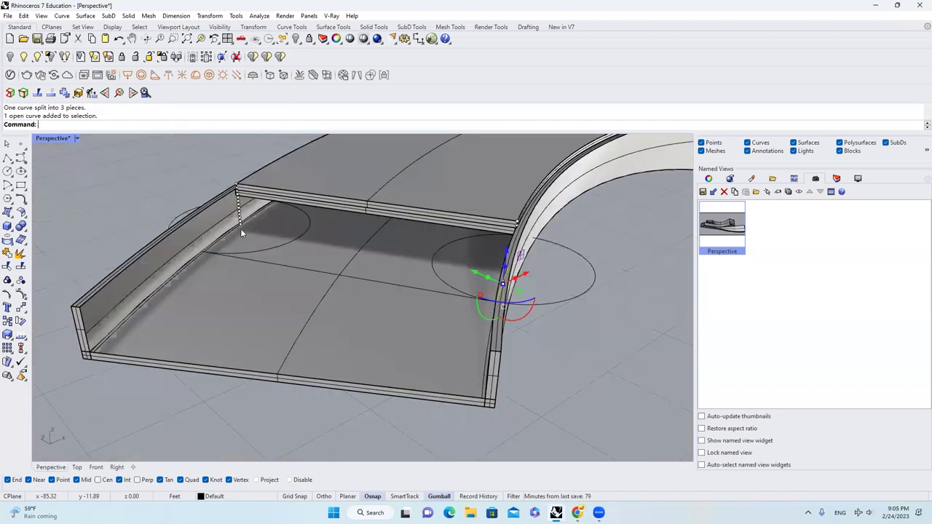
{"action": "scroll", "coordinate": [243, 233], "scroll_direction": "up", "scroll_amount": 1}
{"action": "left_click", "coordinate": [246, 252]}
{"action": "left_click", "coordinate": [249, 262]}
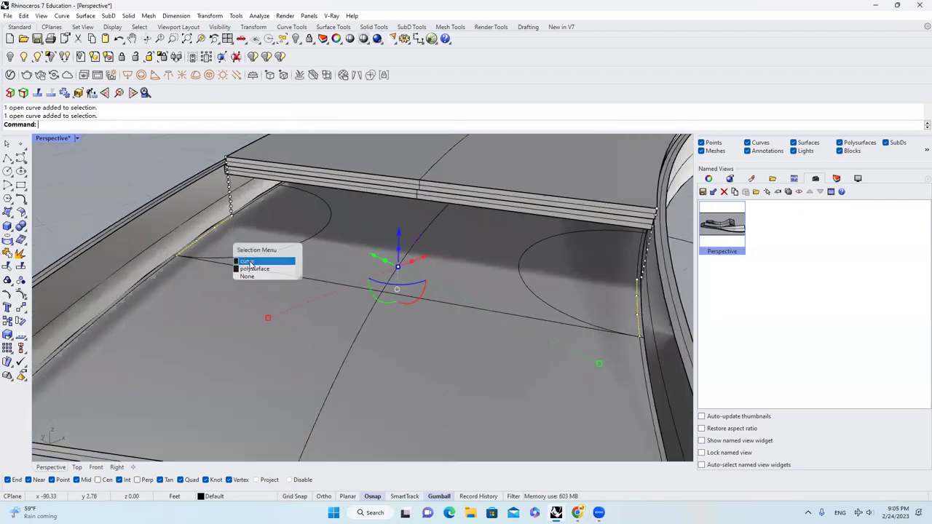
- Add both divided vertical lines and their points to the selection and isolate the selected objects
{"action": "scroll", "coordinate": [255, 262], "scroll_direction": "down", "scroll_amount": 4}
{"action": "left_click_drag", "start_coordinate": [215, 195], "coordinate": [251, 254]}
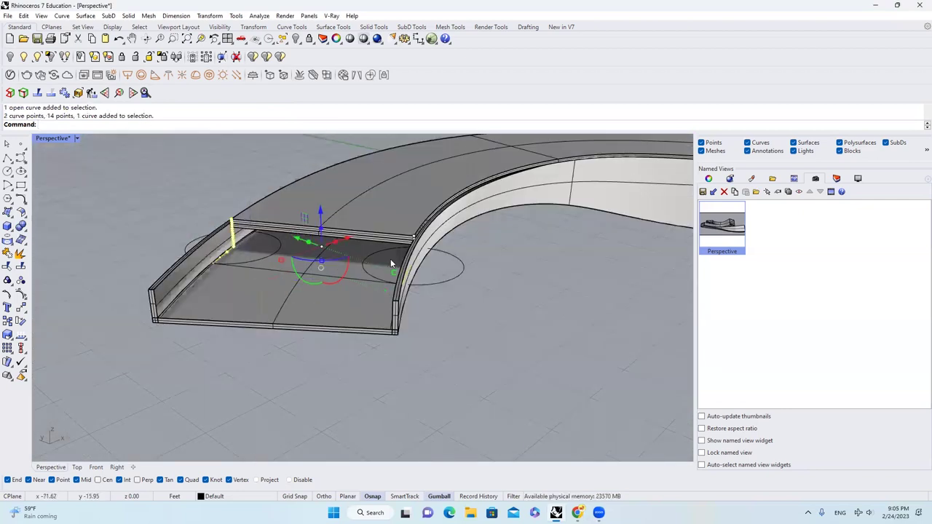
{"action": "right_click_drag", "start_coordinate": [390, 260], "coordinate": [442, 232]}
{"action": "left_click_drag", "start_coordinate": [362, 184], "coordinate": [401, 237], "text": "shift"}
{"action": "right_click_drag", "start_coordinate": [402, 241], "coordinate": [349, 262]}
{"action": "left_click", "coordinate": [297, 40]}
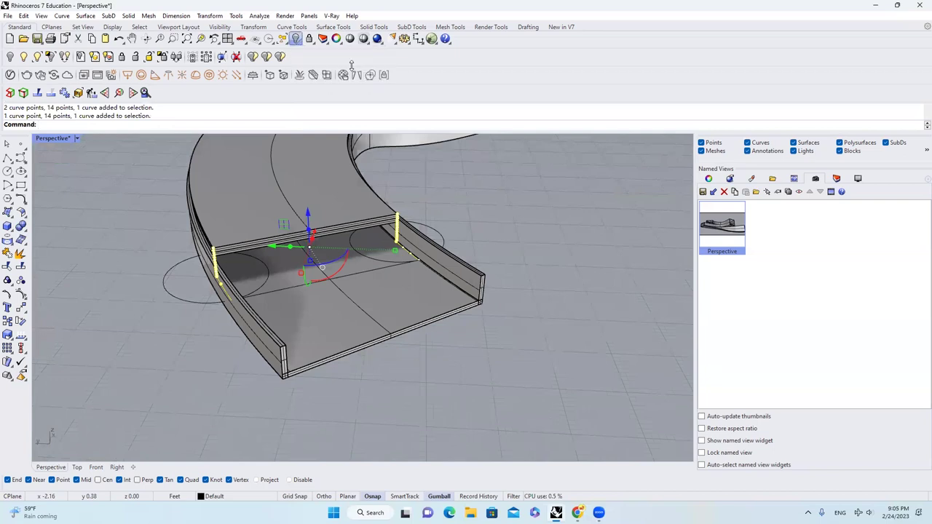
- Divide the two isocurve segments into 12 segments with point markers
{"action": "type", "text": "DIV"}
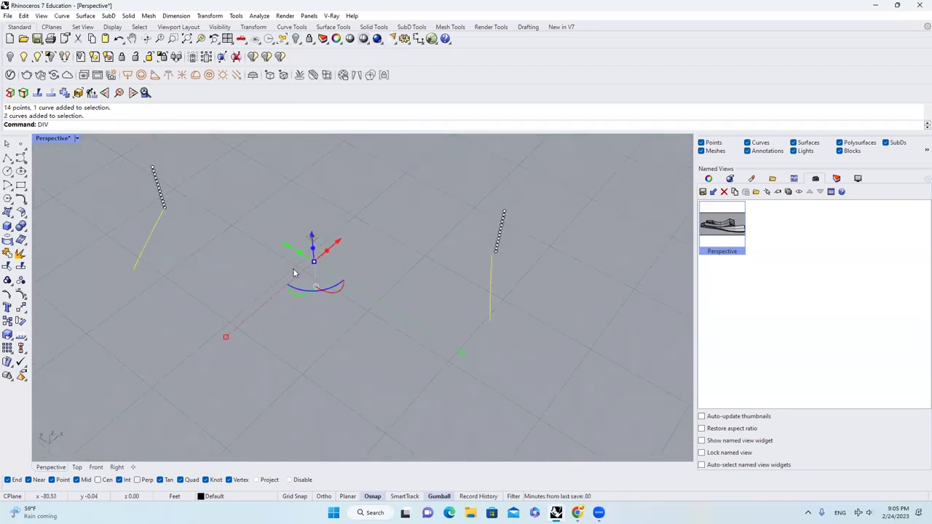
{"action": "type", "text": "ide"}
{"action": "key", "text": "Return"}
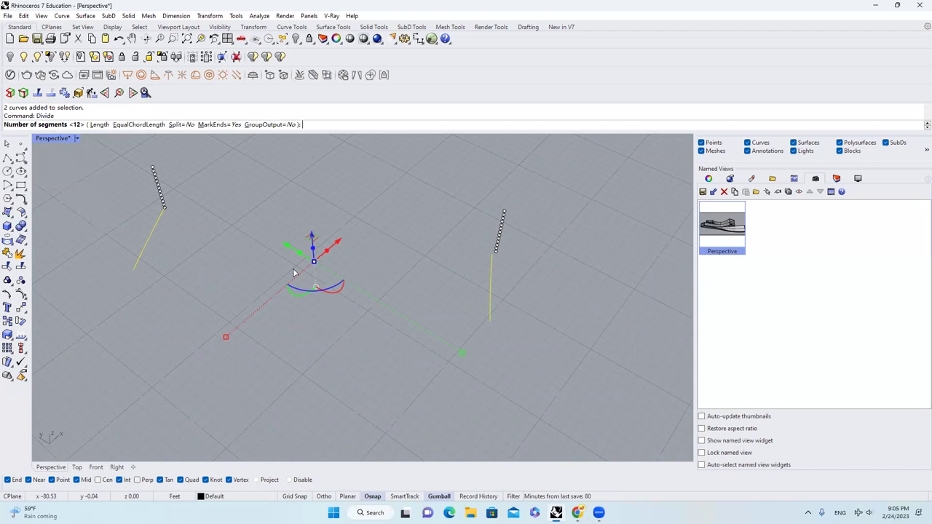
{"action": "scroll", "coordinate": [160, 191], "scroll_direction": "up", "scroll_amount": 6}
{"action": "key", "text": "Return"}
{"action": "scroll", "coordinate": [183, 217], "scroll_direction": "down", "scroll_amount": 4}
{"action": "right_click_drag", "start_coordinate": [173, 182], "coordinate": [167, 240]}
{"action": "key", "text": "Escape"}
- Draw polylines connecting the three front pairs of opposite division points on the isocurve segments
{"action": "type", "text": "pl"}
{"action": "key", "text": "Return"}
{"action": "left_click", "coordinate": [155, 368]}
{"action": "left_click", "coordinate": [496, 377]}
{"action": "key", "text": "Return"}
{"action": "key", "text": "Return"}
{"action": "left_click", "coordinate": [153, 369]}
{"action": "left_click", "coordinate": [494, 372]}
{"action": "key", "text": "Return"}
{"action": "key", "text": "Return"}
{"action": "left_click", "coordinate": [155, 365]}
{"action": "left_click", "coordinate": [495, 368]}
{"action": "key", "text": "Return"}
{"action": "scroll", "coordinate": [334, 365], "scroll_direction": "up", "scroll_amount": 3}
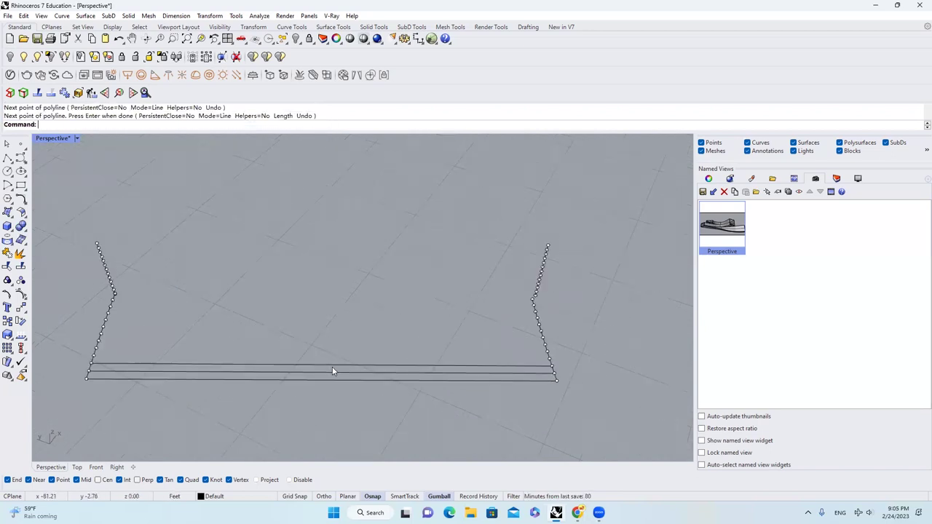
- In the Top view, connect the next three pairs of opposite division points with polylines
{"action": "left_click", "coordinate": [77, 468]}
{"action": "scroll", "coordinate": [174, 345], "scroll_direction": "up", "scroll_amount": 15}
{"action": "key", "text": "Return"}
{"action": "left_click", "coordinate": [168, 191]}
{"action": "left_click", "coordinate": [298, 432]}
{"action": "key", "text": "Return"}
{"action": "key", "text": "Return"}
{"action": "left_click", "coordinate": [173, 187]}
{"action": "left_click", "coordinate": [303, 429]}
{"action": "key", "text": "Return"}
{"action": "key", "text": "Return"}
{"action": "left_click", "coordinate": [179, 184]}
{"action": "left_click", "coordinate": [308, 426]}
{"action": "key", "text": "Return"}
{"action": "key", "text": "Return"}
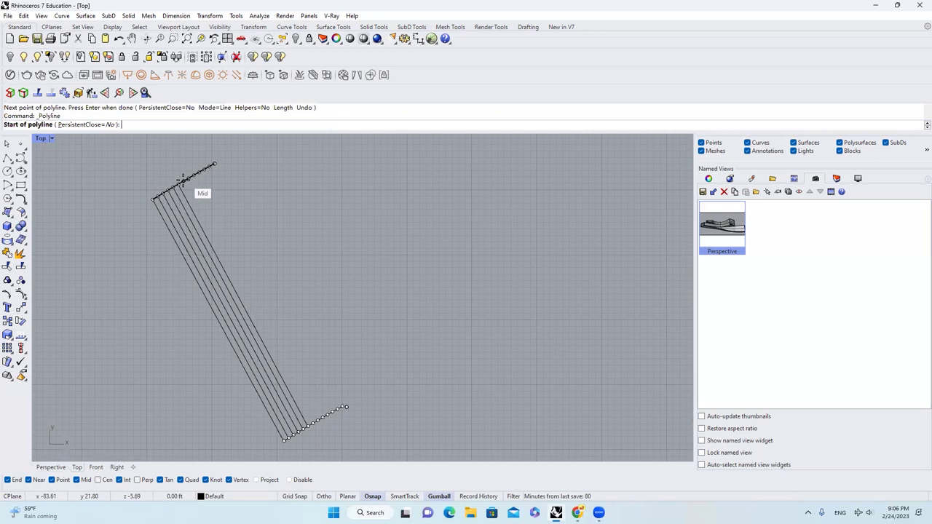
- Connect the remaining pairs of opposite division points with polylines up to the rear end of the stair run
{"action": "left_click", "coordinate": [328, 414]}
{"action": "key", "text": "Return"}
{"action": "key", "text": "Return"}
{"action": "left_click", "coordinate": [337, 409]}
{"action": "left_click", "coordinate": [215, 163]}
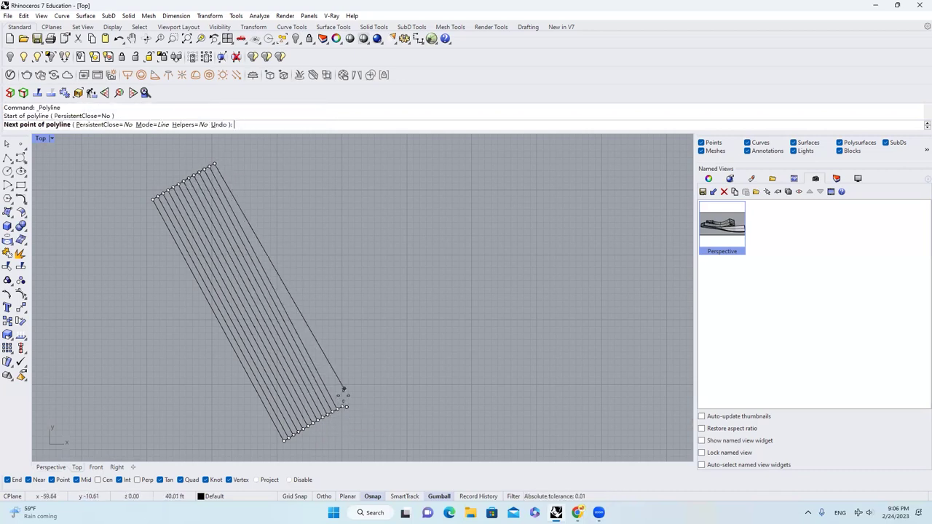
{"action": "left_click", "coordinate": [343, 406]}
{"action": "key", "text": "Return"}
- In the Perspective view, delete the misaligned rear line and redraw it between the rear ends of the two isocurve segments
{"action": "left_click", "coordinate": [53, 468]}
{"action": "scroll", "coordinate": [331, 279], "scroll_direction": "down", "scroll_amount": 3}
{"action": "scroll", "coordinate": [331, 279], "scroll_direction": "up", "scroll_amount": 3}
{"action": "left_click", "coordinate": [381, 273]}
{"action": "type", "text": "E"}
{"action": "key", "text": "Return"}
{"action": "scroll", "coordinate": [151, 260], "scroll_direction": "up", "scroll_amount": 2}
{"action": "scroll", "coordinate": [151, 260], "scroll_direction": "up", "scroll_amount": 3}
{"action": "key", "text": "Return"}
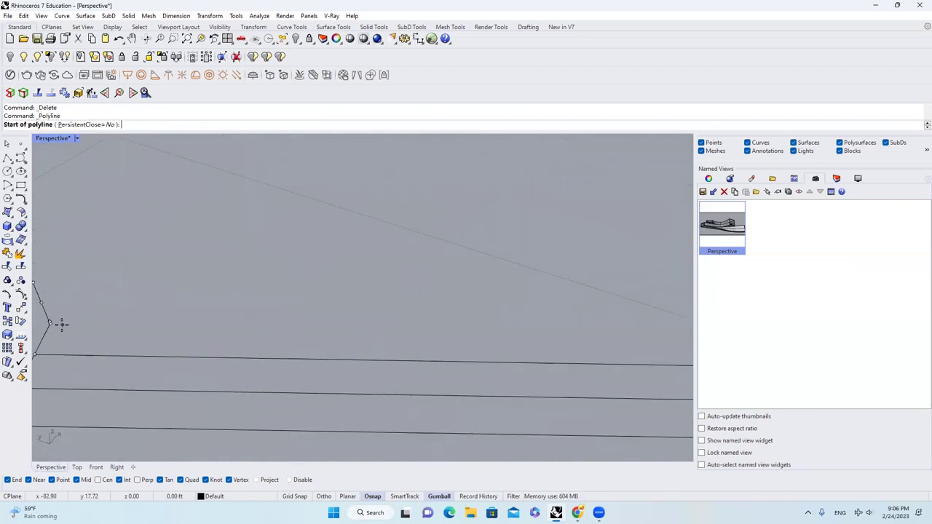
{"action": "left_click", "coordinate": [46, 323]}
{"action": "scroll", "coordinate": [233, 283], "scroll_direction": "down", "scroll_amount": 3}
{"action": "scroll", "coordinate": [232, 283], "scroll_direction": "down", "scroll_amount": 3}
{"action": "scroll", "coordinate": [551, 283], "scroll_direction": "up", "scroll_amount": 8}
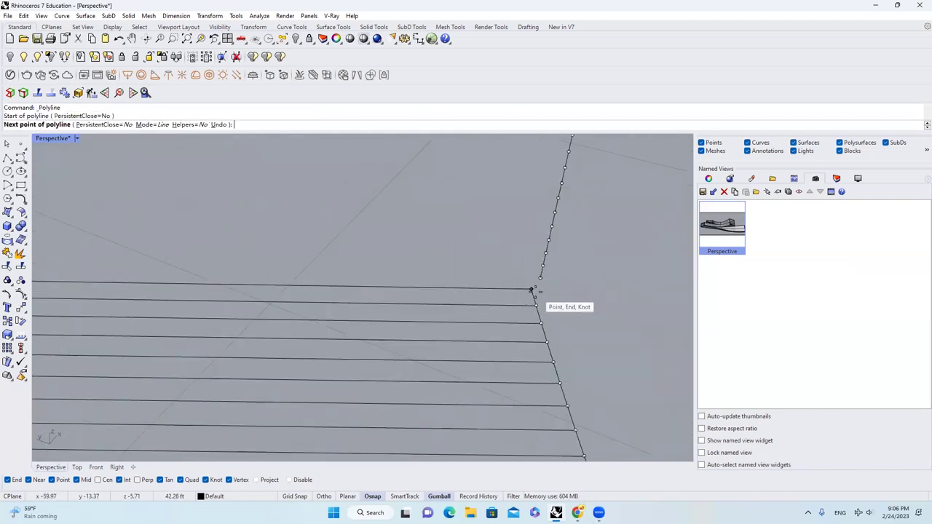
{"action": "left_click", "coordinate": [535, 291]}
{"action": "key", "text": "Return"}
- Use SetPt with only Z, aligned to World, to raise the rear line to the top of the vertical line
{"action": "scroll", "coordinate": [423, 264], "scroll_direction": "down", "scroll_amount": 10}
{"action": "scroll", "coordinate": [432, 295], "scroll_direction": "down", "scroll_amount": 2}
{"action": "right_click_drag", "start_coordinate": [432, 295], "coordinate": [429, 317]}
{"action": "scroll", "coordinate": [428, 318], "scroll_direction": "up", "scroll_amount": 4}
{"action": "left_click", "coordinate": [428, 318]}
{"action": "type", "text": "SETPT"}
{"action": "key", "text": "Return"}
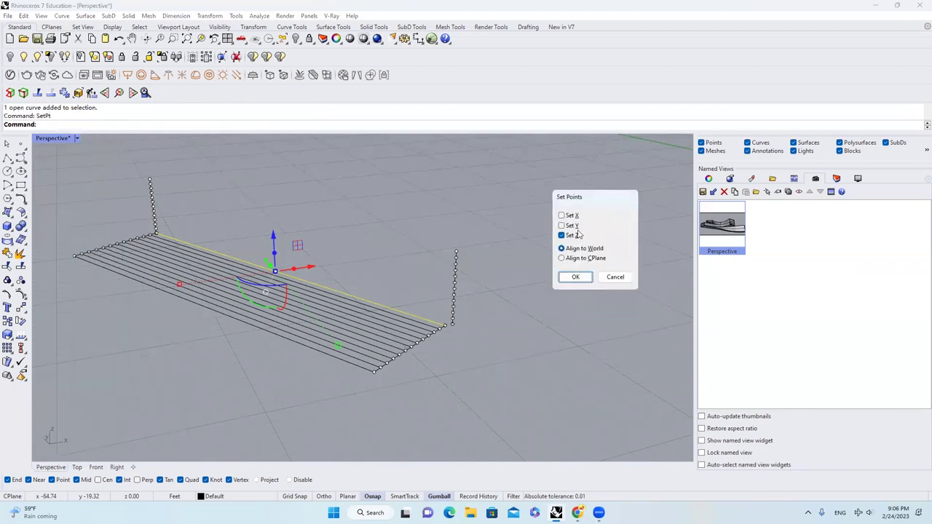
{"action": "left_click", "coordinate": [575, 277]}
{"action": "left_click", "coordinate": [455, 252]}
{"action": "scroll", "coordinate": [437, 302], "scroll_direction": "up", "scroll_amount": 3}
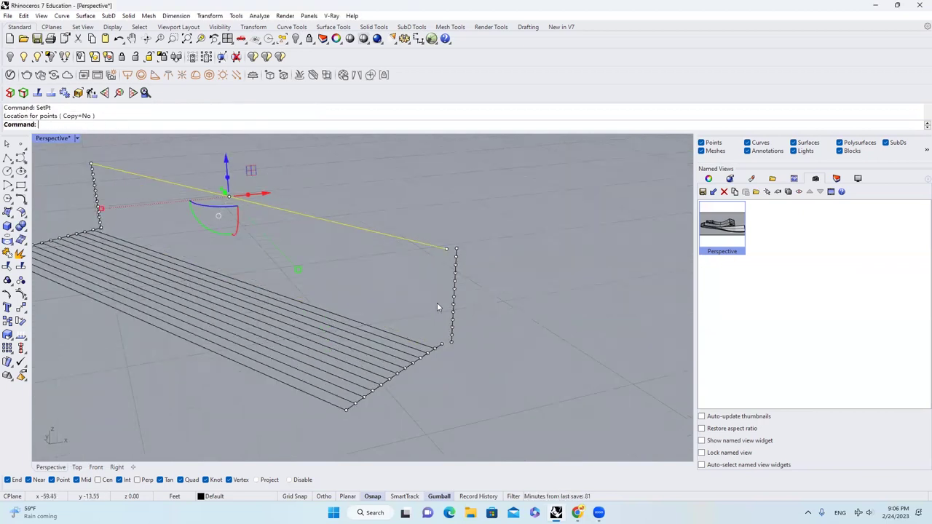
- Set the Z of the second and third lines from the rear to the matching division points on the vertical line
{"action": "left_click", "coordinate": [424, 357]}
{"action": "key", "text": "Return"}
{"action": "key", "text": "Return"}
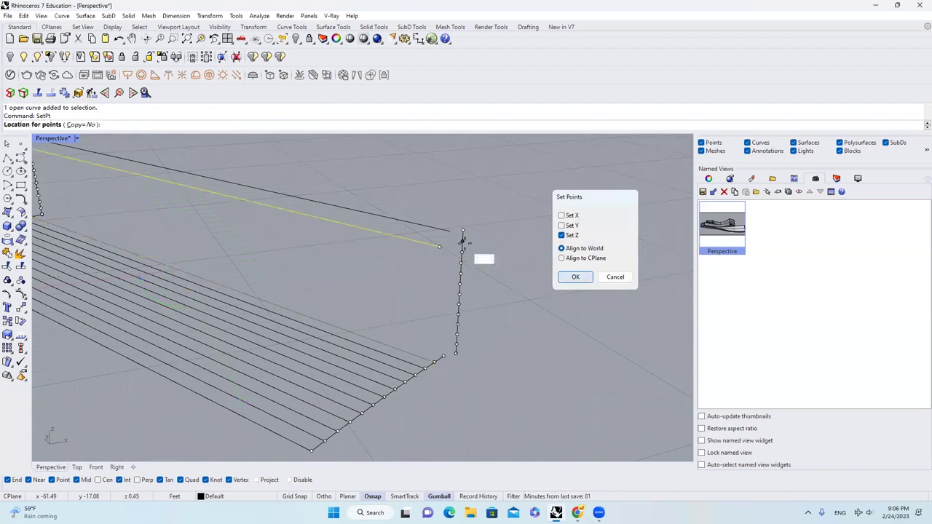
{"action": "left_click", "coordinate": [462, 242]}
{"action": "key", "text": "Escape"}
{"action": "left_click", "coordinate": [402, 360]}
{"action": "key", "text": "Return"}
{"action": "key", "text": "Return"}
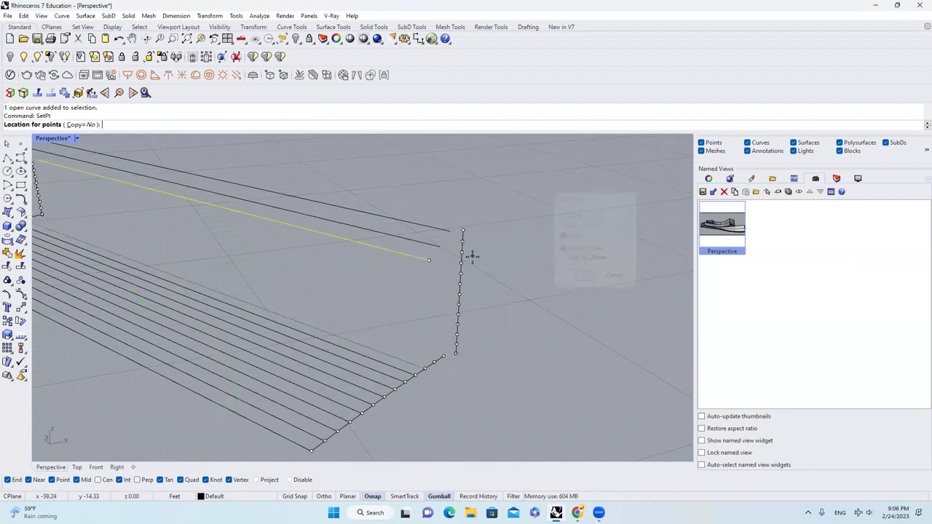
{"action": "left_click", "coordinate": [464, 260]}
{"action": "key", "text": "Return"}
- Raise the fourth through seventh lines from the rear to their matching division heights, undoing and resetting the misplaced seventh
{"action": "left_click", "coordinate": [576, 275]}
{"action": "left_click", "coordinate": [354, 354]}
{"action": "left_click", "coordinate": [354, 383]}
{"action": "key", "text": "Return"}
{"action": "left_click", "coordinate": [575, 275]}
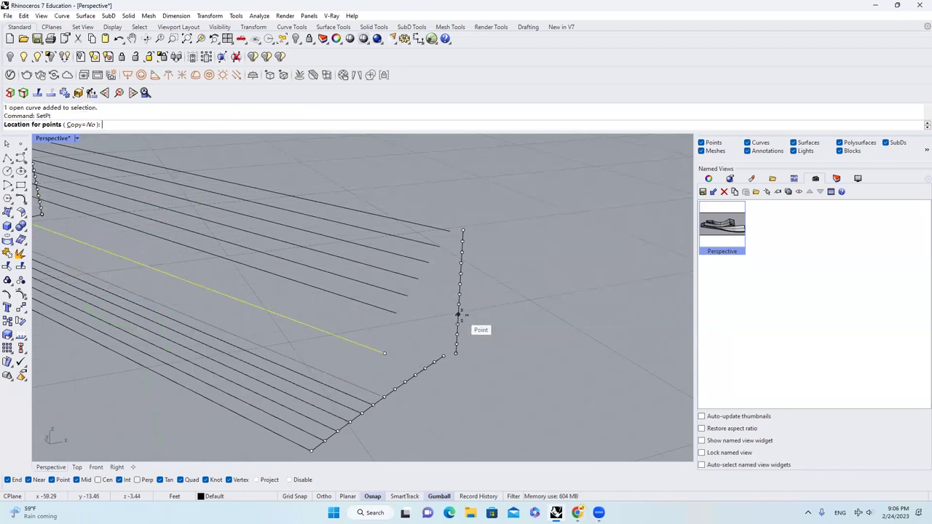
{"action": "key", "text": "ctrl+z"}
{"action": "key", "text": "Return"}
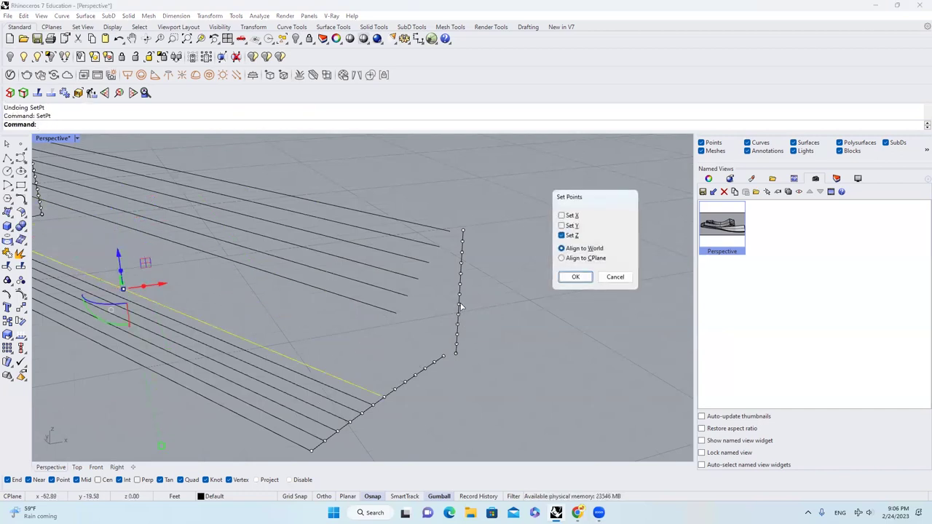
{"action": "key", "text": "Return"}
{"action": "left_click", "coordinate": [460, 295]}
- Raise the remaining stair lines in Z to the matching division points in the lower part of the vertical line
{"action": "left_click", "coordinate": [353, 393]}
{"action": "right_click_drag", "start_coordinate": [353, 393], "coordinate": [391, 329]}
{"action": "scroll", "coordinate": [391, 330], "scroll_direction": "up", "scroll_amount": 5}
{"action": "key", "text": "Return"}
{"action": "key", "text": "Return"}
{"action": "left_click", "coordinate": [462, 326]}
{"action": "key", "text": "Return"}
{"action": "key", "text": "Return"}
{"action": "left_click", "coordinate": [462, 337]}
{"action": "left_click", "coordinate": [342, 429]}
{"action": "key", "text": "Return"}
{"action": "key", "text": "Return"}
{"action": "left_click", "coordinate": [471, 340]}
{"action": "scroll", "coordinate": [462, 335], "scroll_direction": "down", "scroll_amount": 6}
{"action": "key", "text": "ctrl+z"}
- Check the distance between the top two division points on the vertical line
{"action": "scroll", "coordinate": [437, 277], "scroll_direction": "up", "scroll_amount": 3}
{"action": "scroll", "coordinate": [472, 290], "scroll_direction": "up", "scroll_amount": 8}
{"action": "key", "text": "Return"}
{"action": "left_click", "coordinate": [469, 291]}
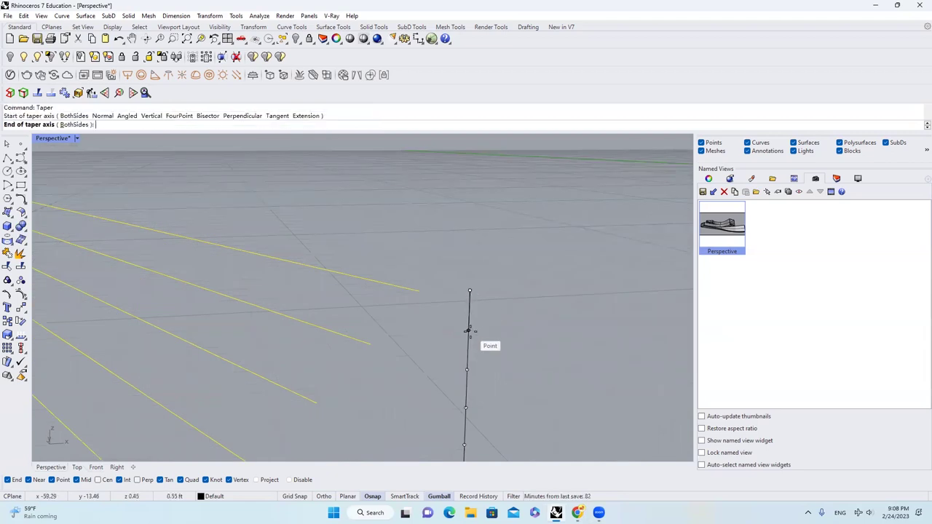
{"action": "key", "text": "Escape"}
{"action": "scroll", "coordinate": [504, 302], "scroll_direction": "down", "scroll_amount": 6}
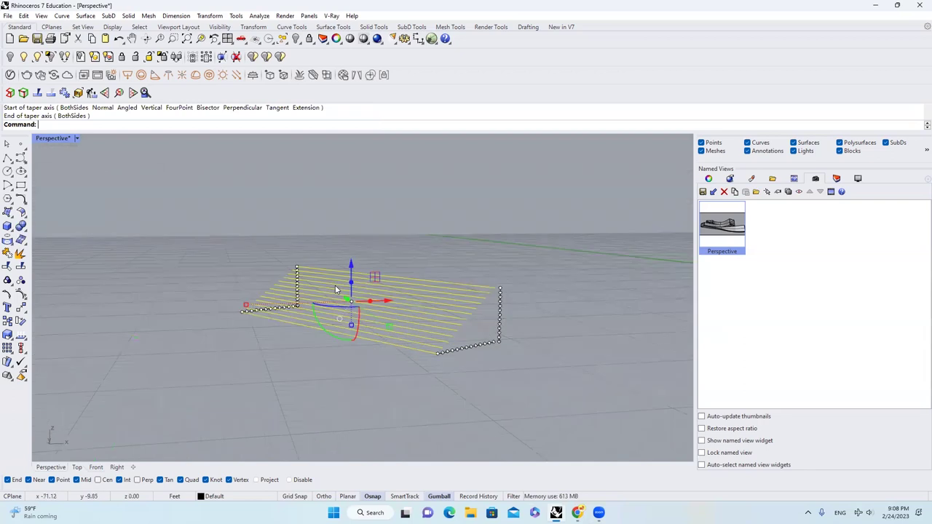
- Extrude all selected stair lines straight down by one riser height to form the riser surfaces
{"action": "scroll", "coordinate": [357, 297], "scroll_direction": "up", "scroll_amount": 3}
{"action": "left_click", "coordinate": [360, 291]}
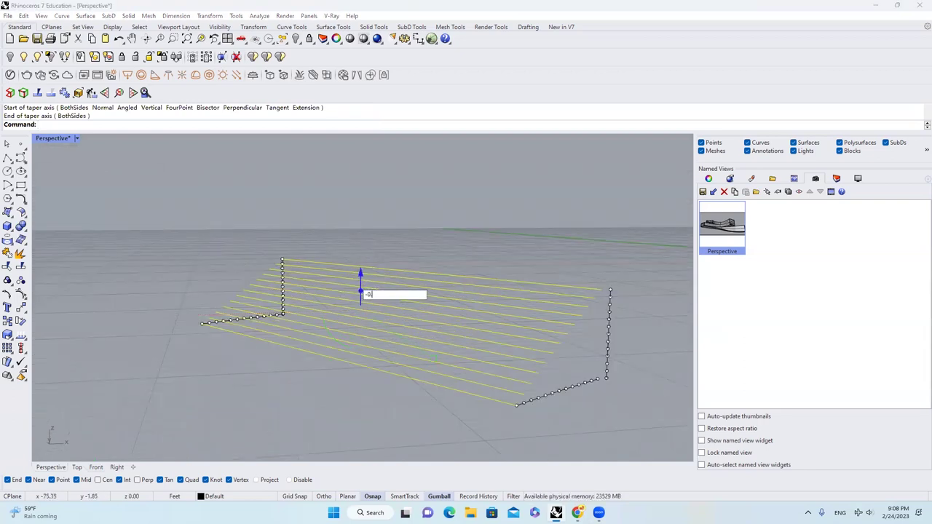
{"action": "key", "text": "Escape"}
{"action": "scroll", "coordinate": [504, 274], "scroll_direction": "down", "scroll_amount": 4}
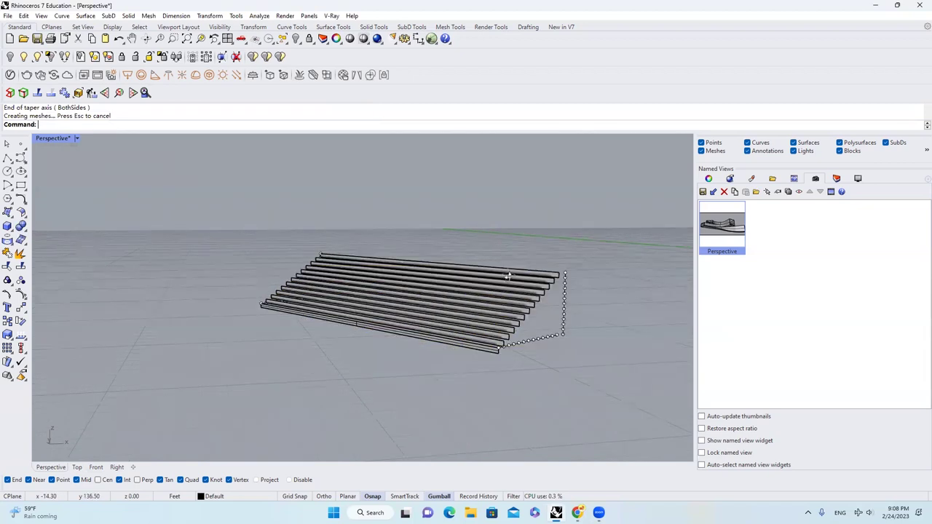
- Loft the top tread between the bottom edge of the uppermost riser and the top edge of the next riser
{"action": "right_click_drag", "start_coordinate": [504, 274], "coordinate": [536, 326]}
{"action": "scroll", "coordinate": [536, 326], "scroll_direction": "up", "scroll_amount": 5}
{"action": "scroll", "coordinate": [535, 326], "scroll_direction": "up", "scroll_amount": 4}
{"action": "type", "text": "loft"}
{"action": "key", "text": "Return"}
{"action": "left_click", "coordinate": [447, 327]}
{"action": "left_click", "coordinate": [417, 360]}
{"action": "key", "text": "Return"}
{"action": "key", "text": "Return"}
{"action": "key", "text": "Return"}
{"action": "scroll", "coordinate": [465, 284], "scroll_direction": "down", "scroll_amount": 6}
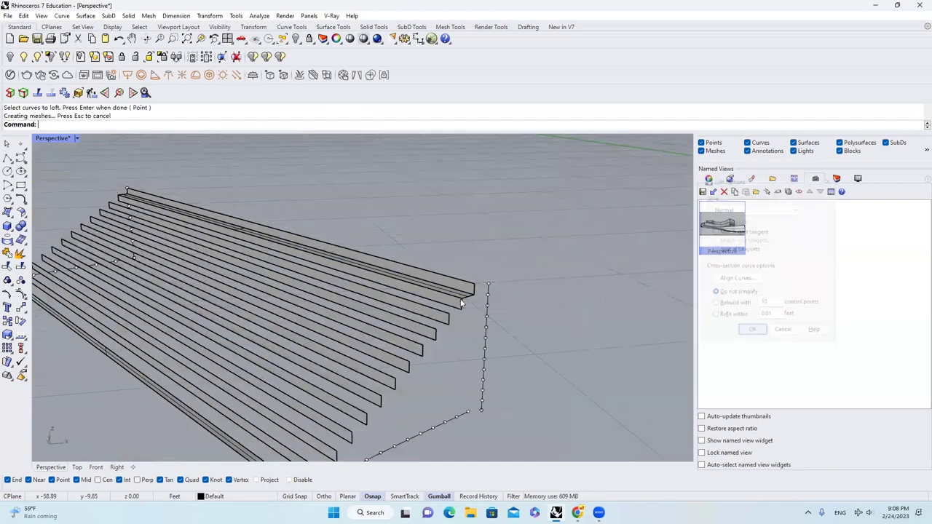
- Loft the second tread from the top between the second riser's bottom edge and the third riser's top edge
{"action": "scroll", "coordinate": [540, 258], "scroll_direction": "up", "scroll_amount": 5}
{"action": "key", "text": "Return"}
{"action": "left_click", "coordinate": [532, 280]}
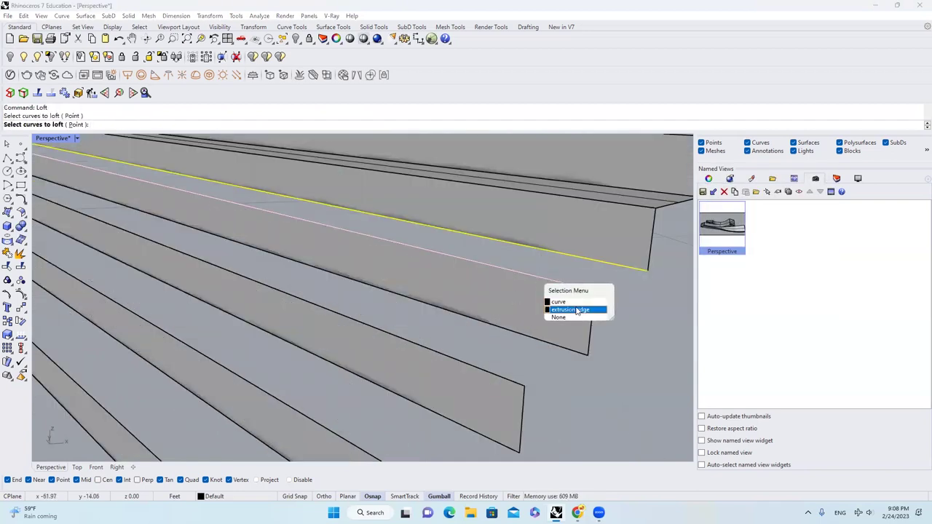
{"action": "left_click", "coordinate": [557, 308]}
{"action": "key", "text": "Return"}
{"action": "key", "text": "Return"}
- Loft the third through fifth treads from the top between adjacent riser edges and exclude curves in the selection filter
{"action": "key", "text": "Return"}
{"action": "left_click", "coordinate": [501, 334]}
{"action": "left_click", "coordinate": [484, 369]}
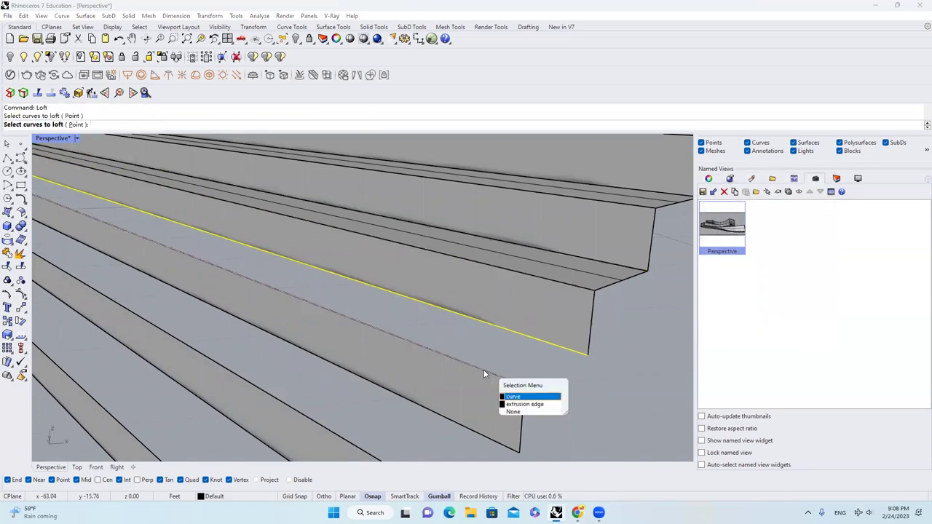
{"action": "key", "text": "Return"}
{"action": "key", "text": "Return"}
{"action": "key", "text": "Return"}
{"action": "scroll", "coordinate": [479, 323], "scroll_direction": "down", "scroll_amount": 6}
{"action": "left_click", "coordinate": [470, 357]}
{"action": "key", "text": "Return"}
{"action": "key", "text": "Return"}
{"action": "scroll", "coordinate": [466, 357], "scroll_direction": "down", "scroll_amount": 3}
{"action": "left_click", "coordinate": [507, 496]}
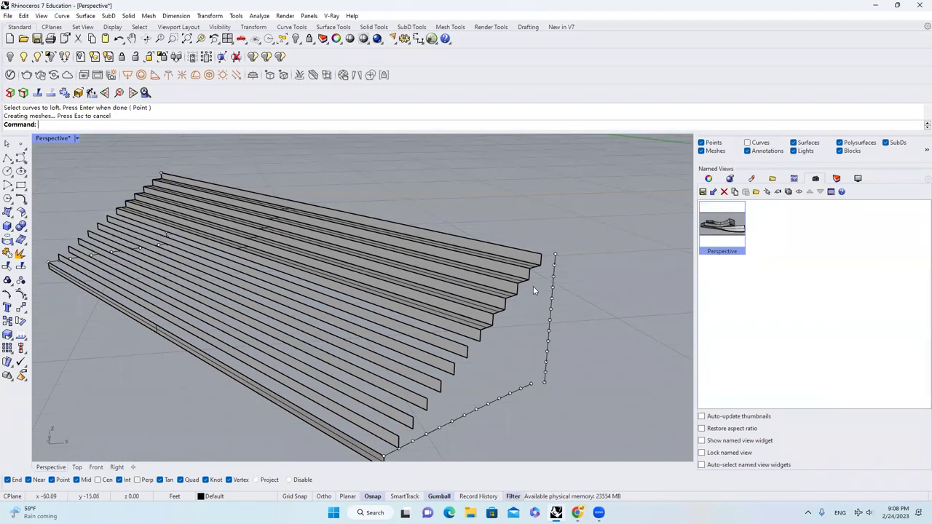
- Loft the next treads through the middle of the stair, each between one riser's bottom edge and the following riser's top edge
{"action": "key", "text": "Return"}
{"action": "left_click", "coordinate": [457, 355]}
{"action": "left_click", "coordinate": [445, 357]}
{"action": "key", "text": "Return"}
{"action": "key", "text": "Return"}
{"action": "left_click", "coordinate": [429, 388]}
{"action": "left_click", "coordinate": [412, 404]}
{"action": "left_click", "coordinate": [397, 412]}
{"action": "key", "text": "Return"}
{"action": "key", "text": "Return"}
{"action": "key", "text": "Return"}
- Loft the last two treads at the foot of the stair down to the lowest riser
{"action": "left_click", "coordinate": [399, 421]}
{"action": "left_click", "coordinate": [386, 430]}
{"action": "key", "text": "Return"}
{"action": "key", "text": "Return"}
{"action": "key", "text": "Return"}
{"action": "left_click", "coordinate": [384, 439]}
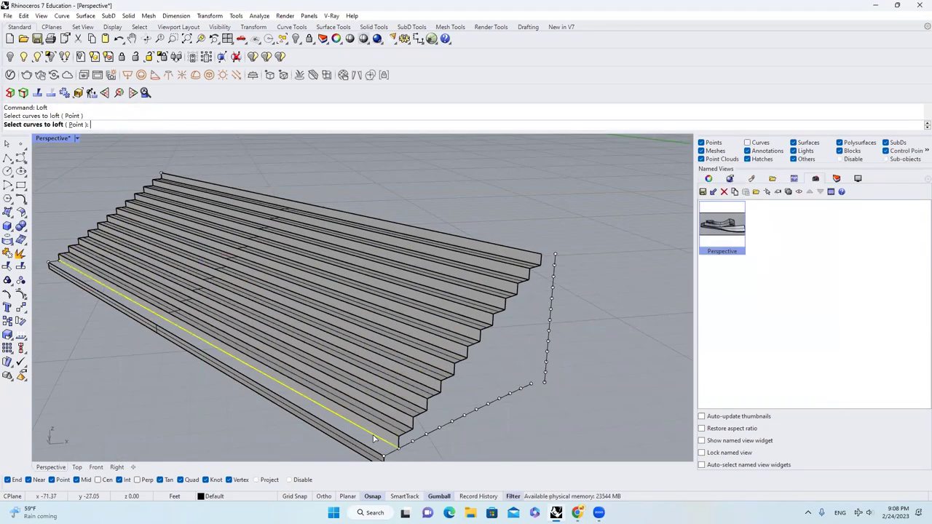
{"action": "left_click", "coordinate": [369, 448]}
{"action": "key", "text": "Return"}
{"action": "key", "text": "Return"}
- Show all hidden objects, and hide the wall and sloped surface that block the view of the stair
{"action": "right_click_drag", "start_coordinate": [423, 201], "coordinate": [356, 179]}
{"action": "right_click_drag", "start_coordinate": [404, 220], "coordinate": [412, 267]}
{"action": "scroll", "coordinate": [412, 266], "scroll_direction": "down", "scroll_amount": 3}
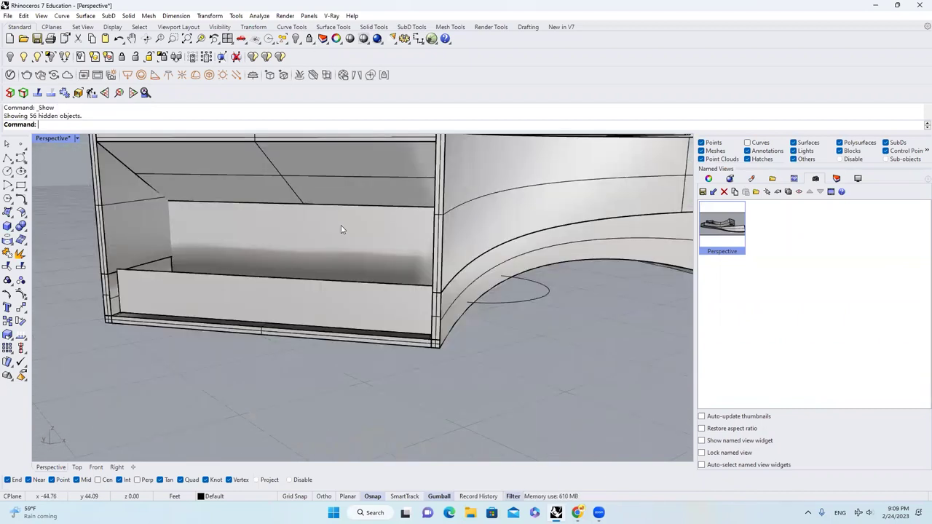
{"action": "left_click", "coordinate": [309, 217]}
{"action": "left_click", "coordinate": [313, 220]}
{"action": "left_click", "coordinate": [339, 187]}
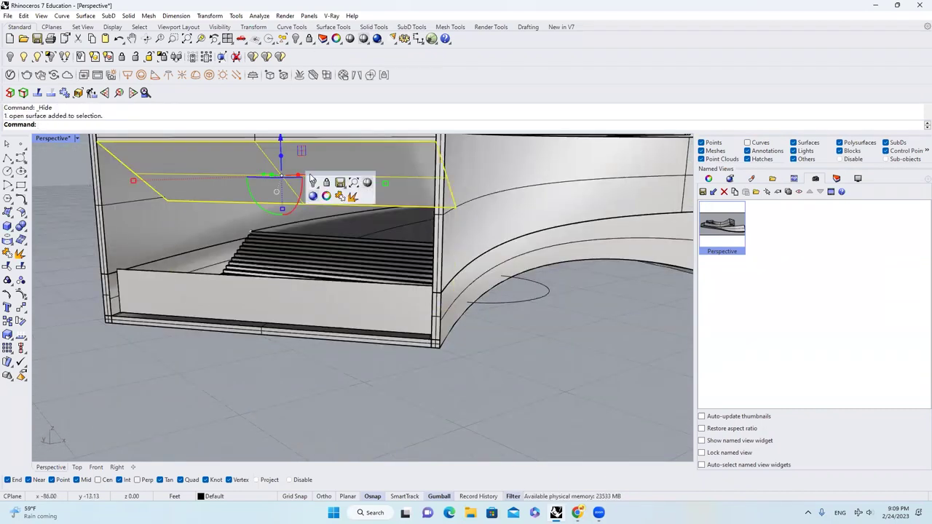
{"action": "left_click", "coordinate": [313, 182]}
- Examine the finished stair inside the building, checking its risers and treads from several angles
{"action": "right_click_drag", "start_coordinate": [342, 198], "coordinate": [362, 210]}
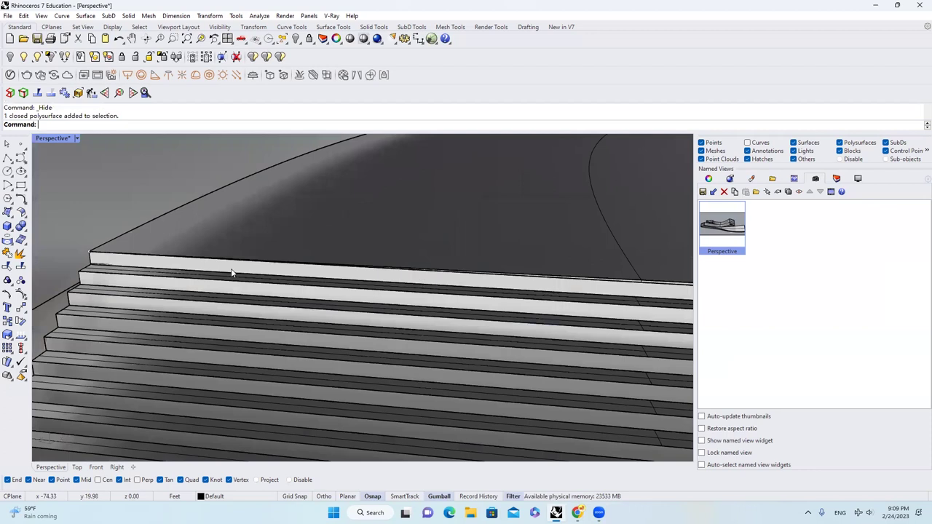
{"action": "left_click", "coordinate": [232, 268]}
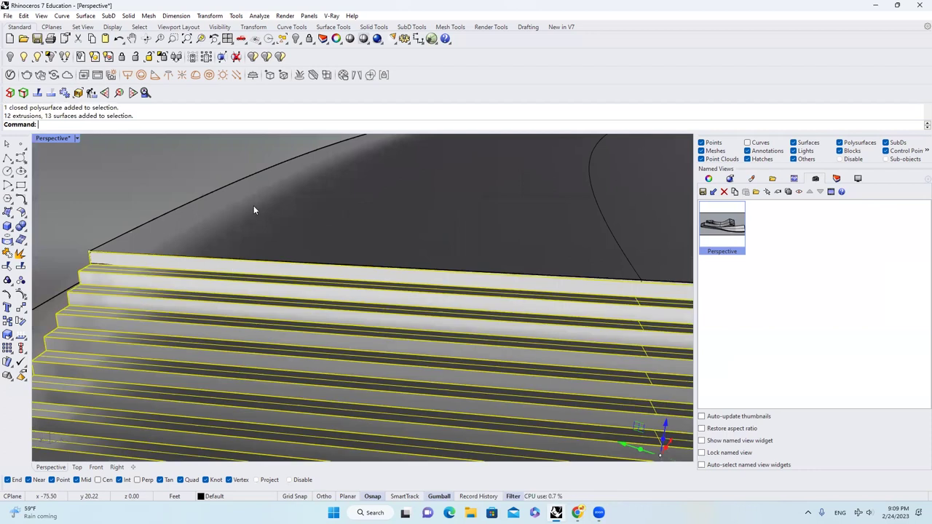
{"action": "scroll", "coordinate": [255, 211], "scroll_direction": "down", "scroll_amount": 4}
{"action": "key", "text": "Escape"}
{"action": "mouse_move", "coordinate": [224, 335]}
{"action": "right_mouse_down"}
{"action": "mouse_move", "coordinate": [200, 374]}
{"action": "mouse_move", "coordinate": [171, 358]}
{"action": "mouse_move", "coordinate": [233, 308]}
{"action": "mouse_move", "coordinate": [241, 331]}
{"action": "right_mouse_up"}
{"action": "scroll", "coordinate": [226, 313], "scroll_direction": "up", "scroll_amount": 3}
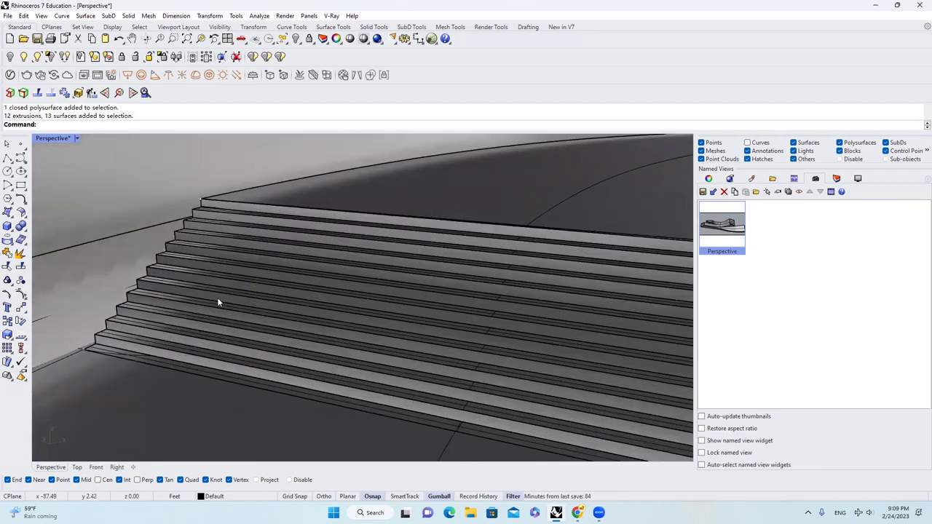
- Examine the building and the sloping ground in the reference photo, and compare them with the model in plan
{"action": "scroll", "coordinate": [249, 288], "scroll_direction": "down", "scroll_amount": 5}
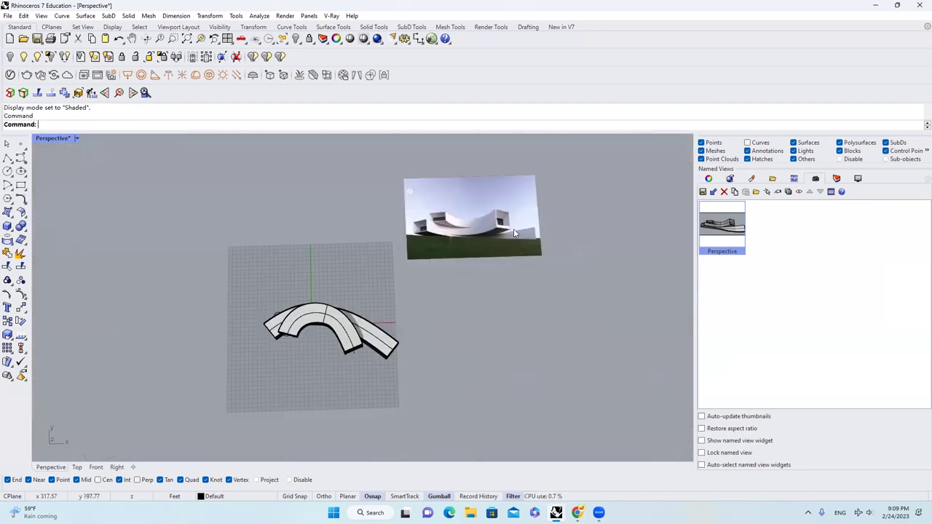
{"action": "scroll", "coordinate": [501, 260], "scroll_direction": "up", "scroll_amount": 5}
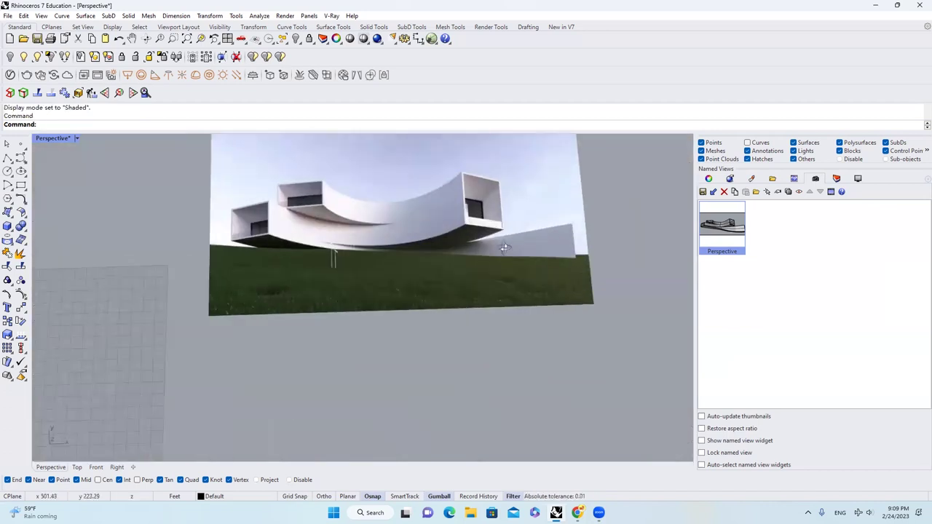
{"action": "scroll", "coordinate": [501, 259], "scroll_direction": "up", "scroll_amount": 2}
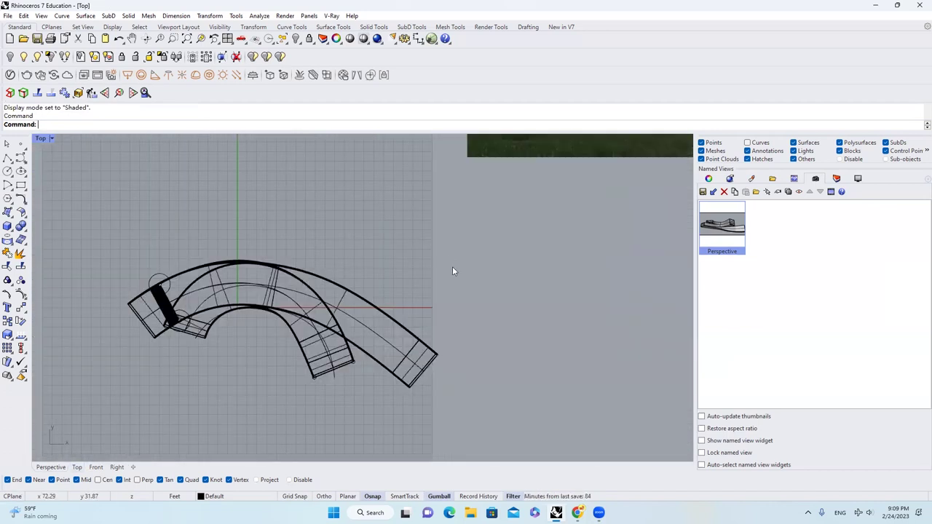
{"action": "right_click_drag", "start_coordinate": [453, 267], "coordinate": [190, 443]}
{"action": "scroll", "coordinate": [282, 288], "scroll_direction": "up", "scroll_amount": 4}
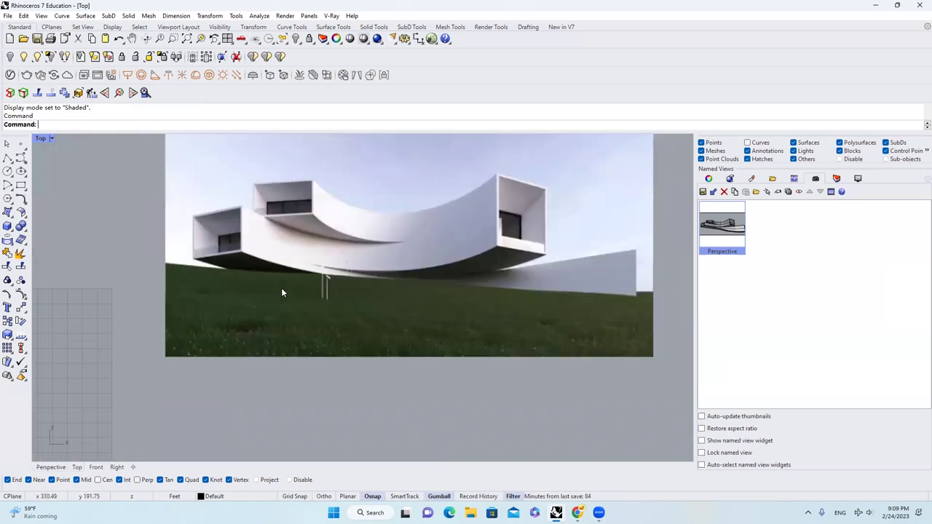
{"action": "scroll", "coordinate": [463, 262], "scroll_direction": "down", "scroll_amount": 6}
{"action": "right_click_drag", "start_coordinate": [304, 273], "coordinate": [454, 174]}
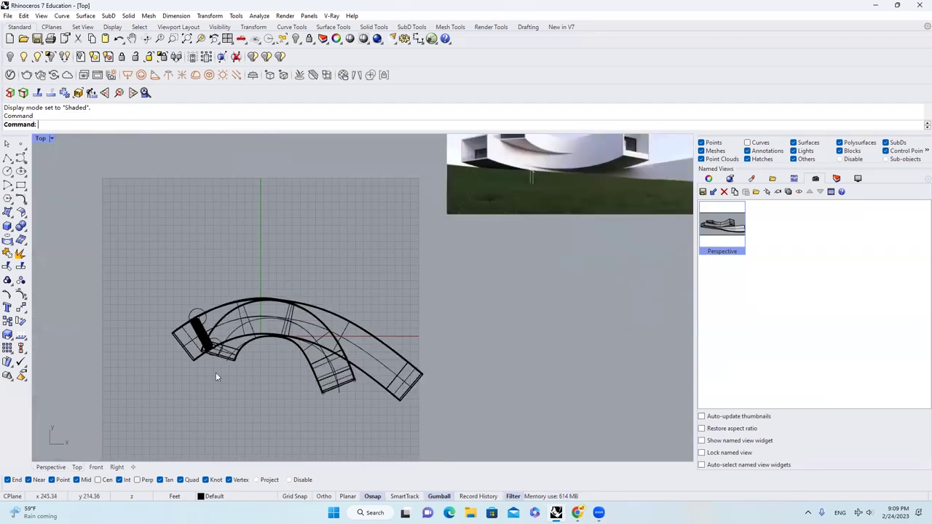
{"action": "scroll", "coordinate": [263, 309], "scroll_direction": "up", "scroll_amount": 3}
{"action": "mouse_move", "coordinate": [329, 247]}
{"action": "right_mouse_down"}
{"action": "mouse_move", "coordinate": [262, 309]}
{"action": "mouse_move", "coordinate": [410, 228]}
{"action": "mouse_move", "coordinate": [337, 271]}
{"action": "mouse_move", "coordinate": [350, 226]}
{"action": "mouse_move", "coordinate": [386, 303]}
{"action": "mouse_move", "coordinate": [379, 283]}
{"action": "mouse_move", "coordinate": [389, 293]}
{"action": "right_mouse_up"}
{"action": "left_click", "coordinate": [78, 467]}
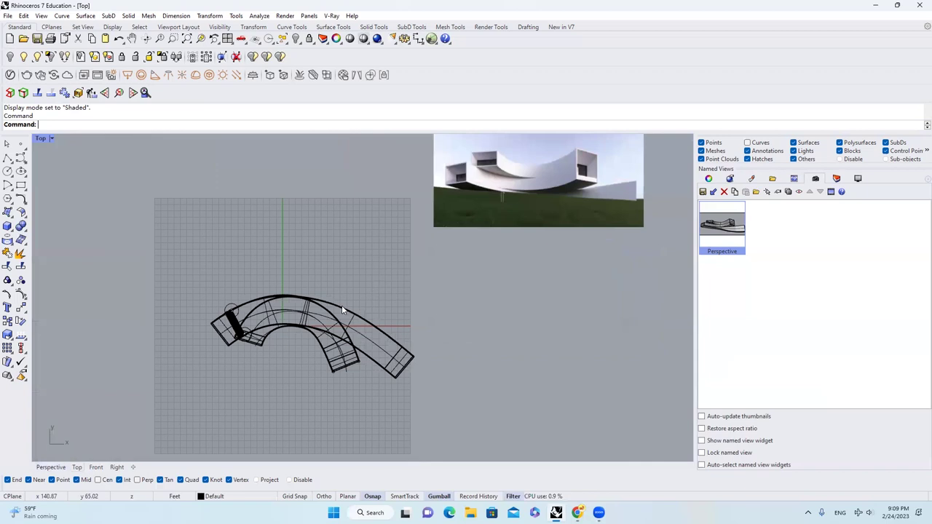
- Draw a rectangle around the whole building in plan and fill it with a planar surface for the ground
{"action": "type", "text": "rec"}
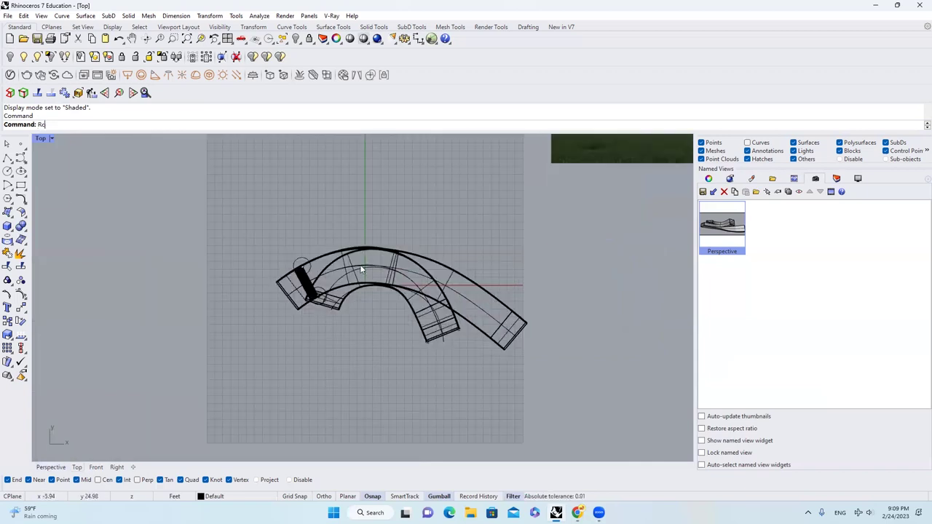
{"action": "key", "text": "Return"}
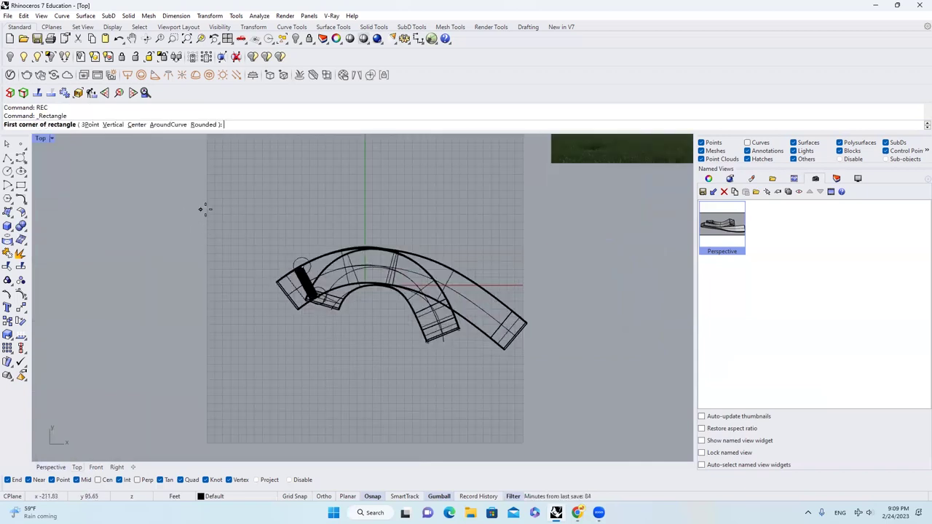
{"action": "left_click", "coordinate": [183, 192]}
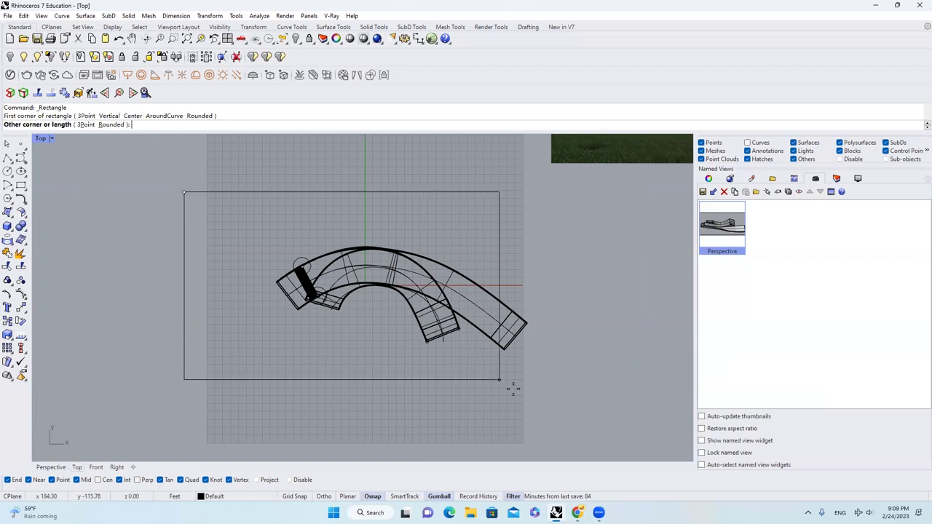
{"action": "left_click", "coordinate": [576, 410]}
{"action": "type", "text": "PlanarSrf"}
{"action": "key", "text": "Return"}
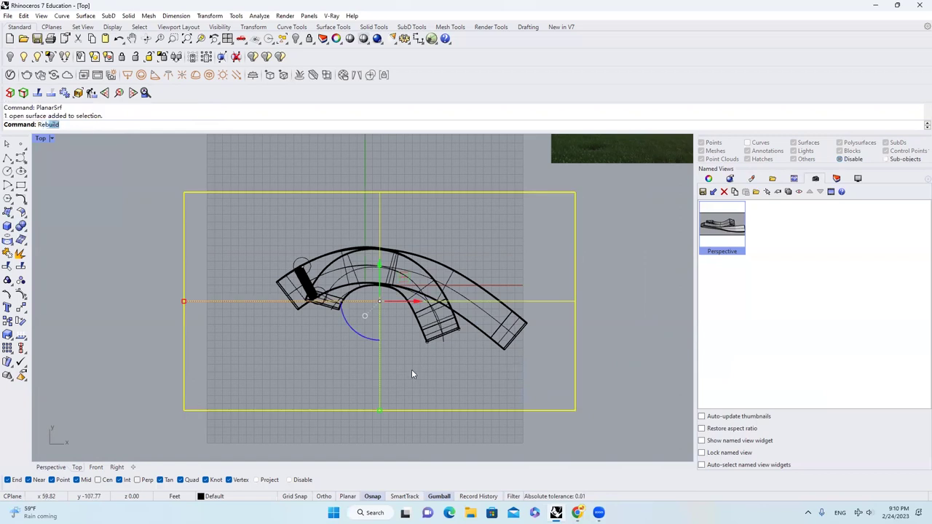
- Rebuild the ground surface with 8 points and degree 7 in both U and V, deleting the input
{"action": "type", "text": "Reb"}
{"action": "key", "text": "Return"}
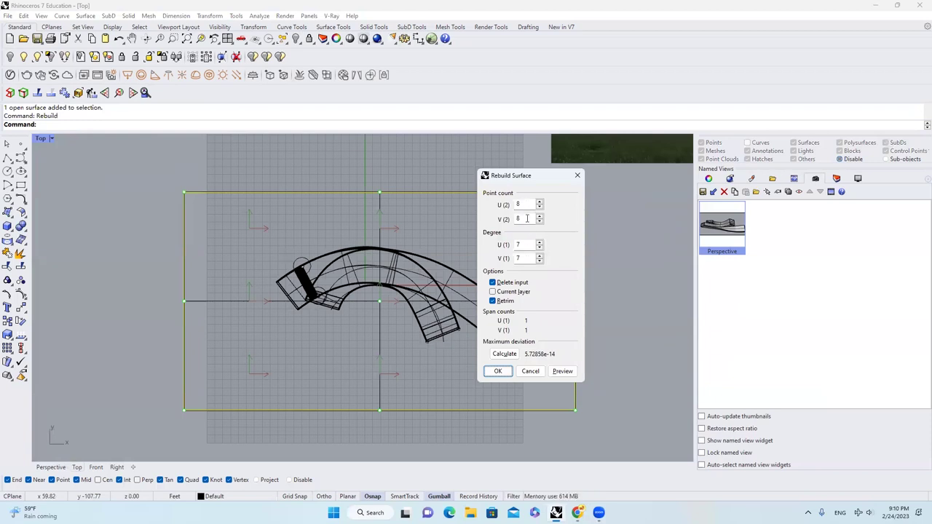
{"action": "left_click", "coordinate": [498, 372]}
- Undo the isolate, lock the building objects, and turn on the ground surface's control points
{"action": "key", "text": "ctrl+z"}
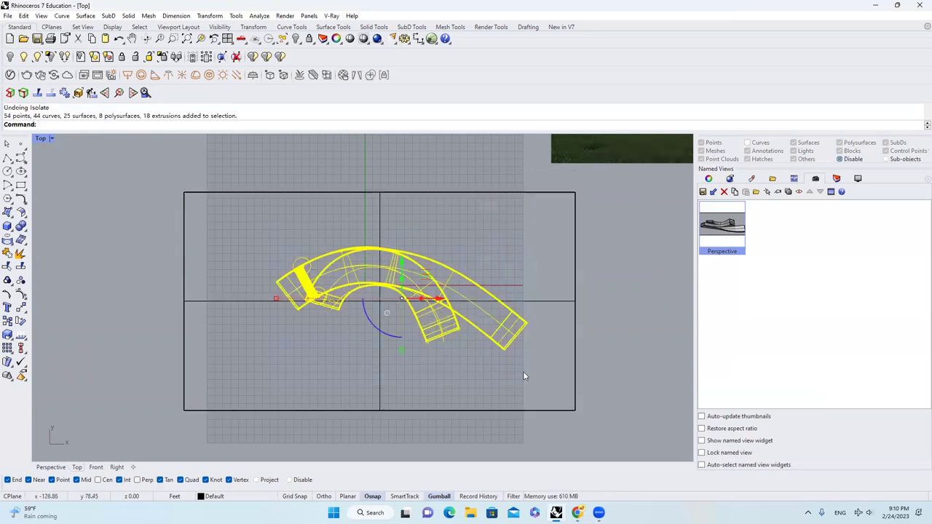
{"action": "left_click", "coordinate": [309, 40]}
{"action": "left_click", "coordinate": [275, 302]}
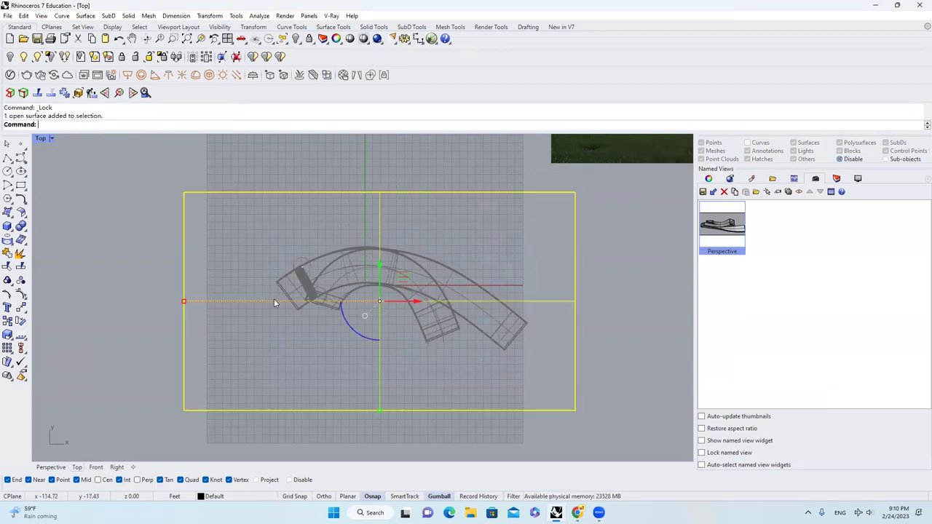
{"action": "left_click", "coordinate": [21, 294]}
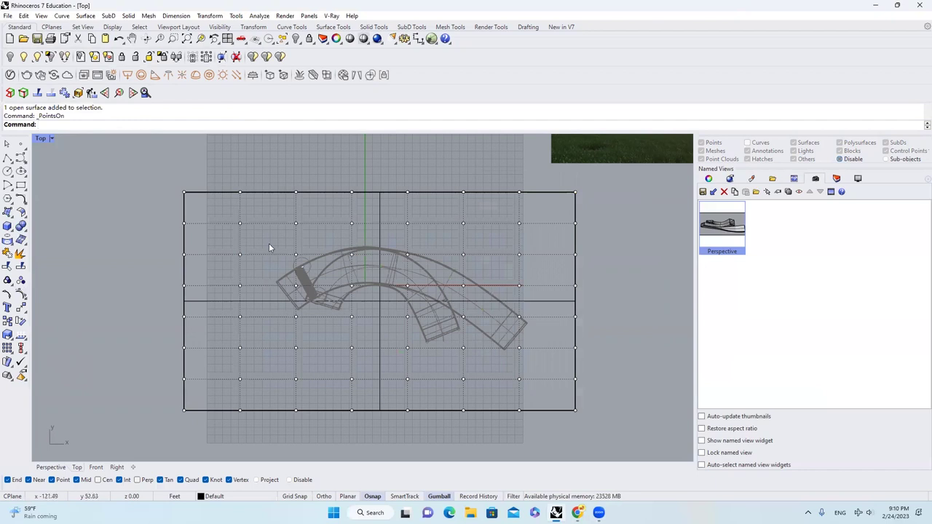
- Select the ground surface's interior control points in plan and raise them vertically to form a mound
{"action": "left_click_drag", "start_coordinate": [268, 243], "coordinate": [583, 342]}
{"action": "left_click", "coordinate": [51, 468]}
{"action": "left_click_drag", "start_coordinate": [436, 316], "coordinate": [438, 246]}
{"action": "key", "text": "Escape"}
{"action": "key", "text": "Escape"}
- Lower the ground surface in two vertical moves to bring it beneath the building
{"action": "scroll", "coordinate": [430, 291], "scroll_direction": "down", "scroll_amount": 3}
{"action": "left_click", "coordinate": [408, 328]}
{"action": "left_click_drag", "start_coordinate": [369, 284], "coordinate": [369, 321]}
{"action": "right_click_drag", "start_coordinate": [438, 342], "coordinate": [430, 320]}
{"action": "left_click_drag", "start_coordinate": [326, 313], "coordinate": [326, 331]}
{"action": "right_click_drag", "start_coordinate": [437, 327], "coordinate": [444, 347]}
- Undo the last change, reselect the middle control points of the ground surface and lower them to flatten the mound
{"action": "left_click", "coordinate": [22, 293]}
{"action": "scroll", "coordinate": [444, 347], "scroll_direction": "down", "scroll_amount": 3}
{"action": "key", "text": "ctrl+z"}
{"action": "left_click_drag", "start_coordinate": [431, 243], "coordinate": [535, 375]}
{"action": "scroll", "coordinate": [466, 313], "scroll_direction": "up", "scroll_amount": 3}
{"action": "right_click_drag", "start_coordinate": [466, 313], "coordinate": [437, 292]}
{"action": "left_click_drag", "start_coordinate": [381, 260], "coordinate": [381, 324]}
{"action": "key", "text": "Escape"}
{"action": "key", "text": "Escape"}
- Lower the whole ground surface slightly under the building and unlock all locked objects
{"action": "scroll", "coordinate": [466, 327], "scroll_direction": "down", "scroll_amount": 3}
{"action": "right_click_drag", "start_coordinate": [466, 328], "coordinate": [514, 329]}
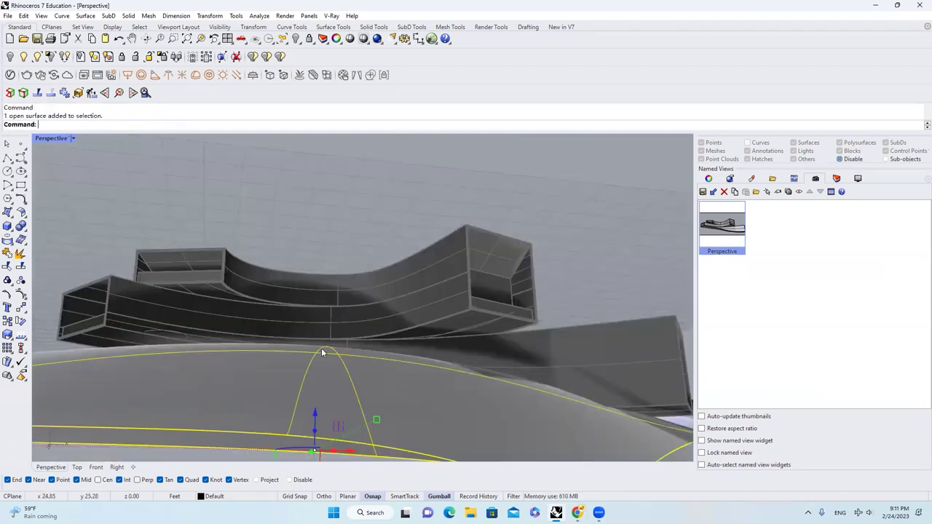
{"action": "left_click_drag", "start_coordinate": [315, 412], "coordinate": [314, 424]}
{"action": "key", "text": "Escape"}
{"action": "left_click", "coordinate": [73, 138]}
{"action": "left_click", "coordinate": [134, 57]}
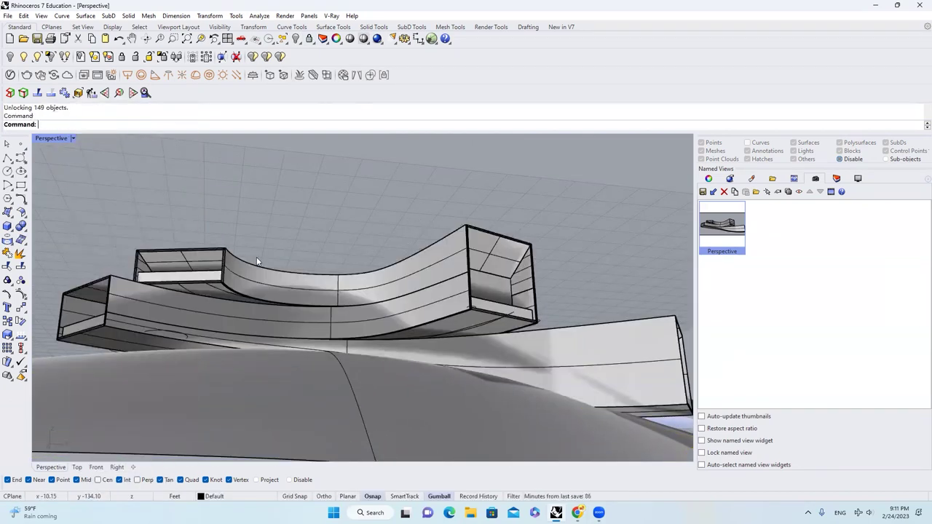
- Compare the perspective view of the building and terrain with the reference photo
{"action": "left_click", "coordinate": [78, 468]}
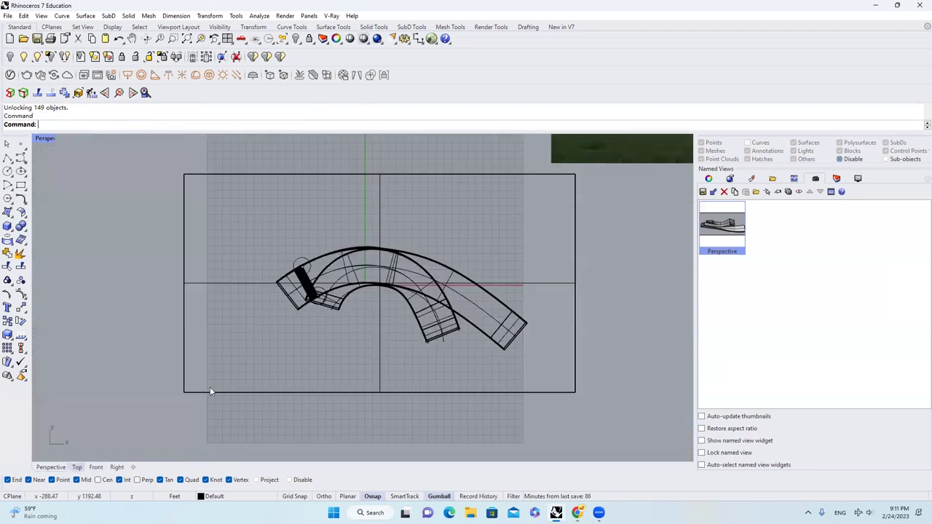
{"action": "right_click_drag", "start_coordinate": [421, 275], "coordinate": [339, 414]}
{"action": "scroll", "coordinate": [432, 309], "scroll_direction": "up", "scroll_amount": 6}
{"action": "right_click_drag", "start_coordinate": [443, 316], "coordinate": [439, 302]}
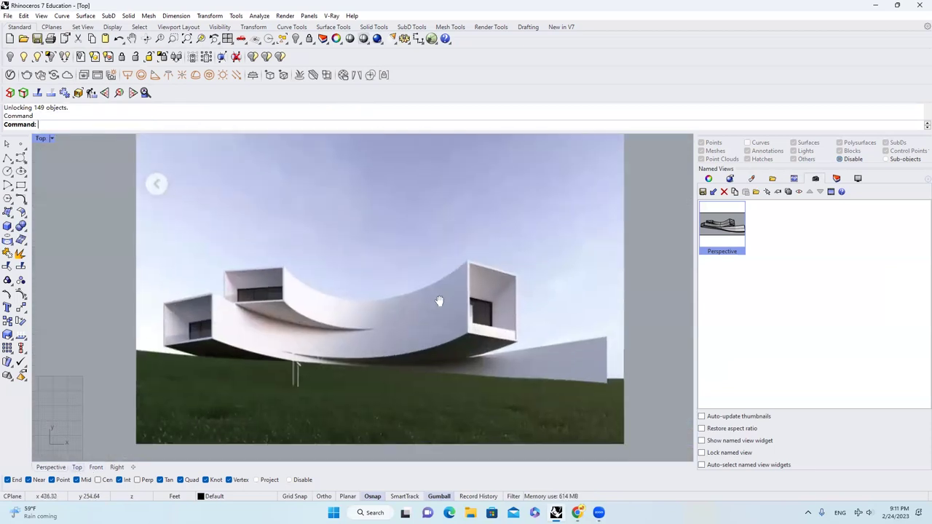
{"action": "scroll", "coordinate": [439, 300], "scroll_direction": "up", "scroll_amount": 2}
{"action": "left_click", "coordinate": [46, 470]}
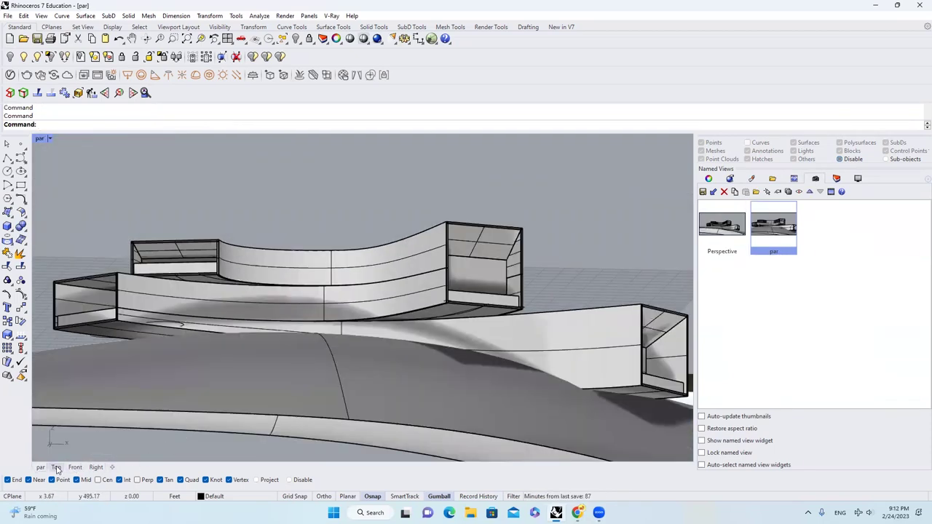
{"action": "left_click", "coordinate": [56, 467]}
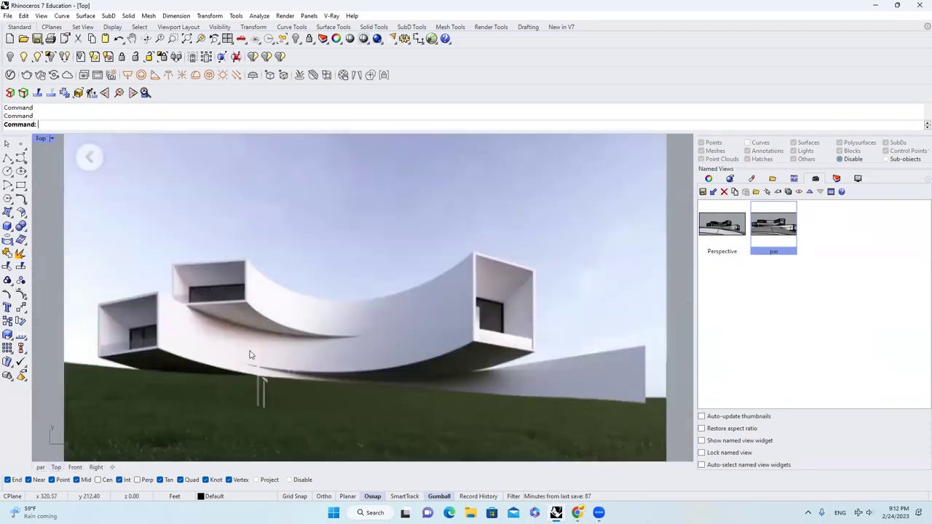